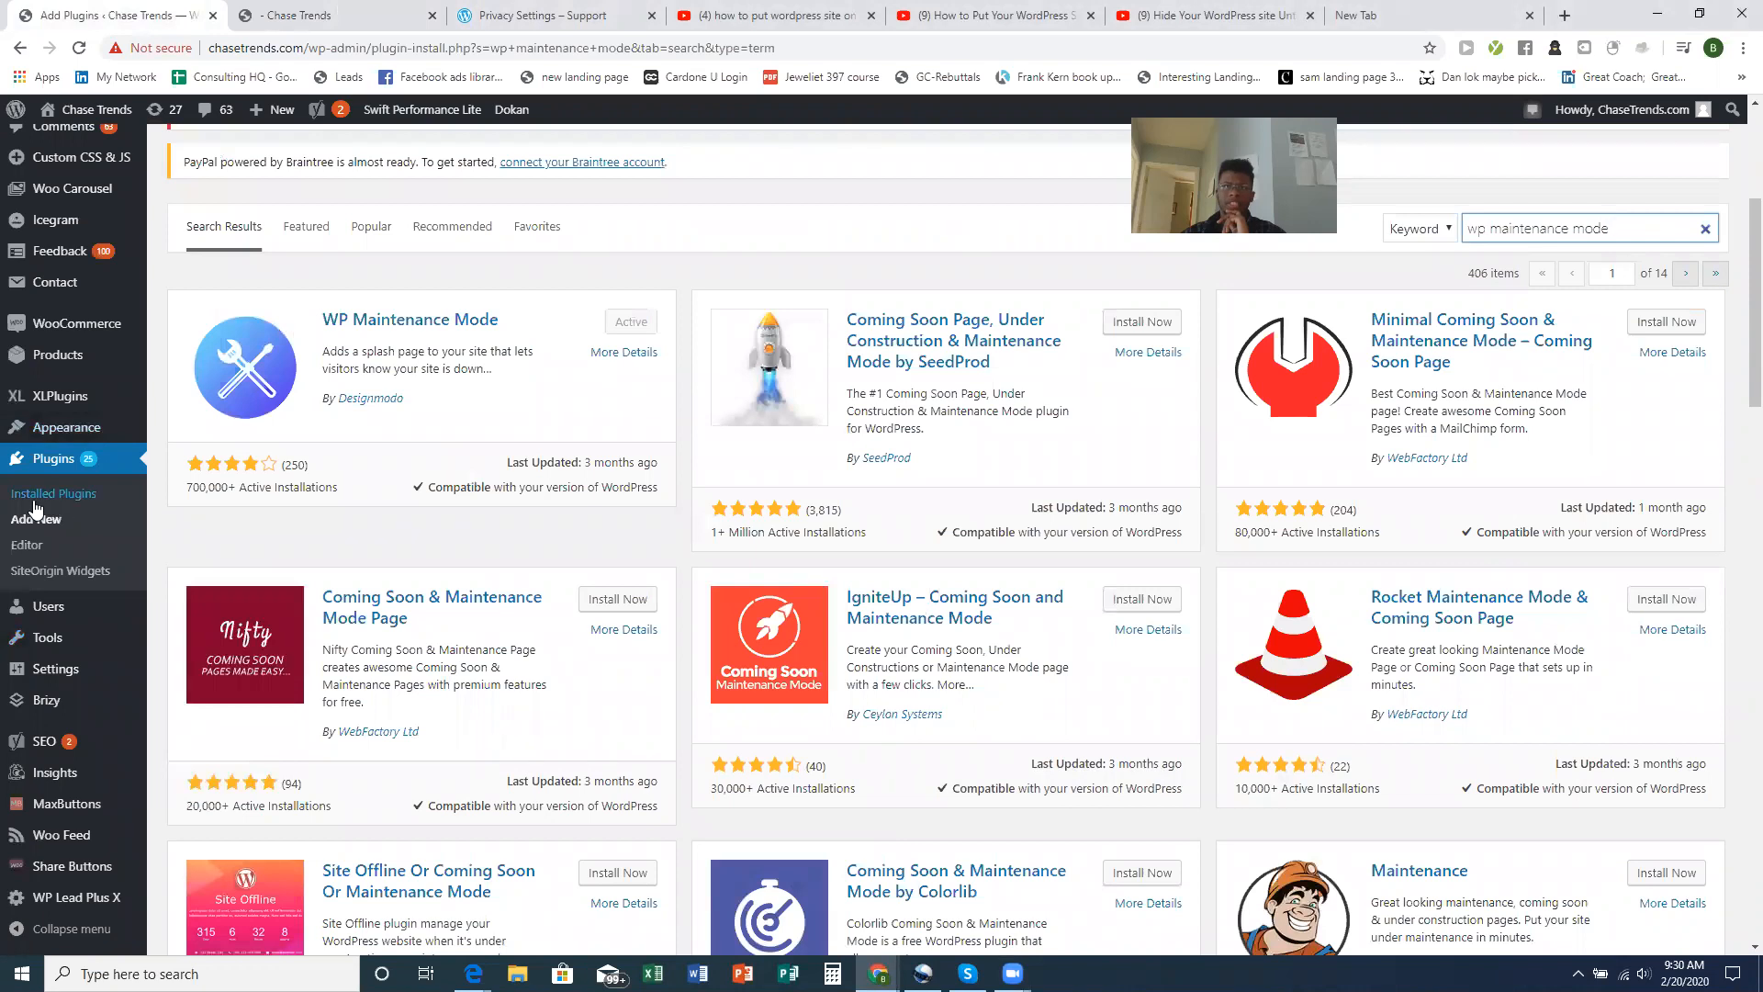
# Search for new plugins with the keyword "wp maintenance mode" and look through the results
pyautogui.click(49, 468)
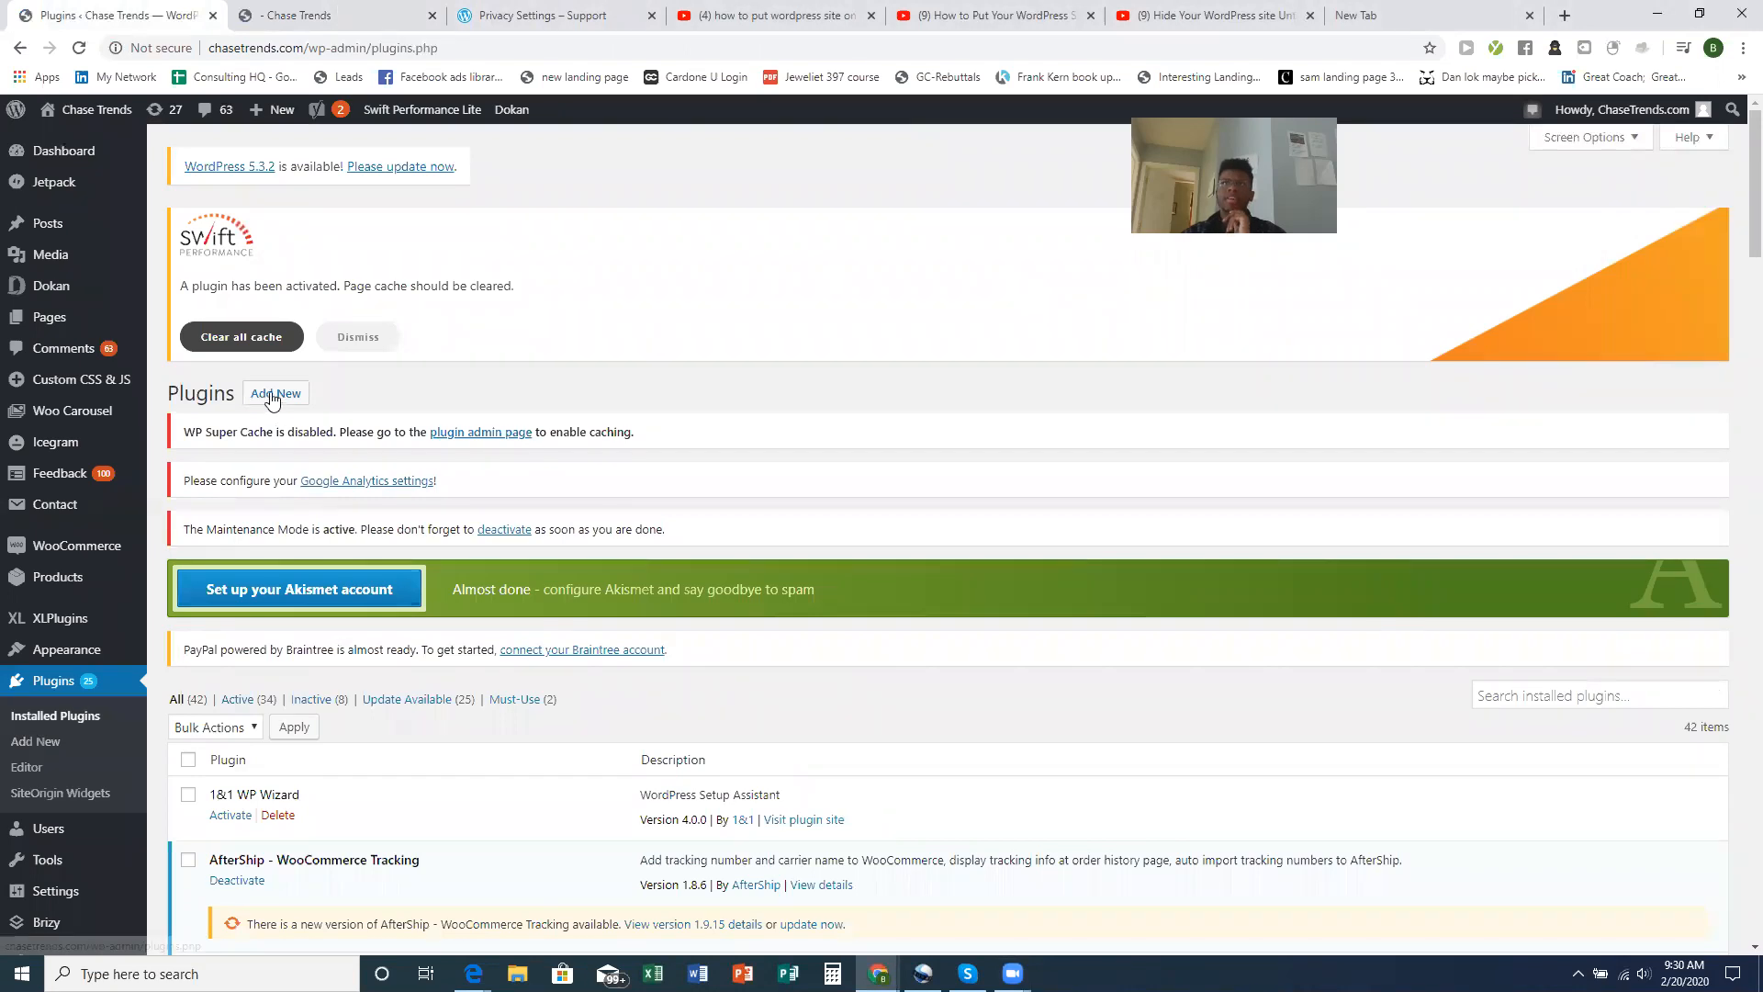
pyautogui.click(272, 397)
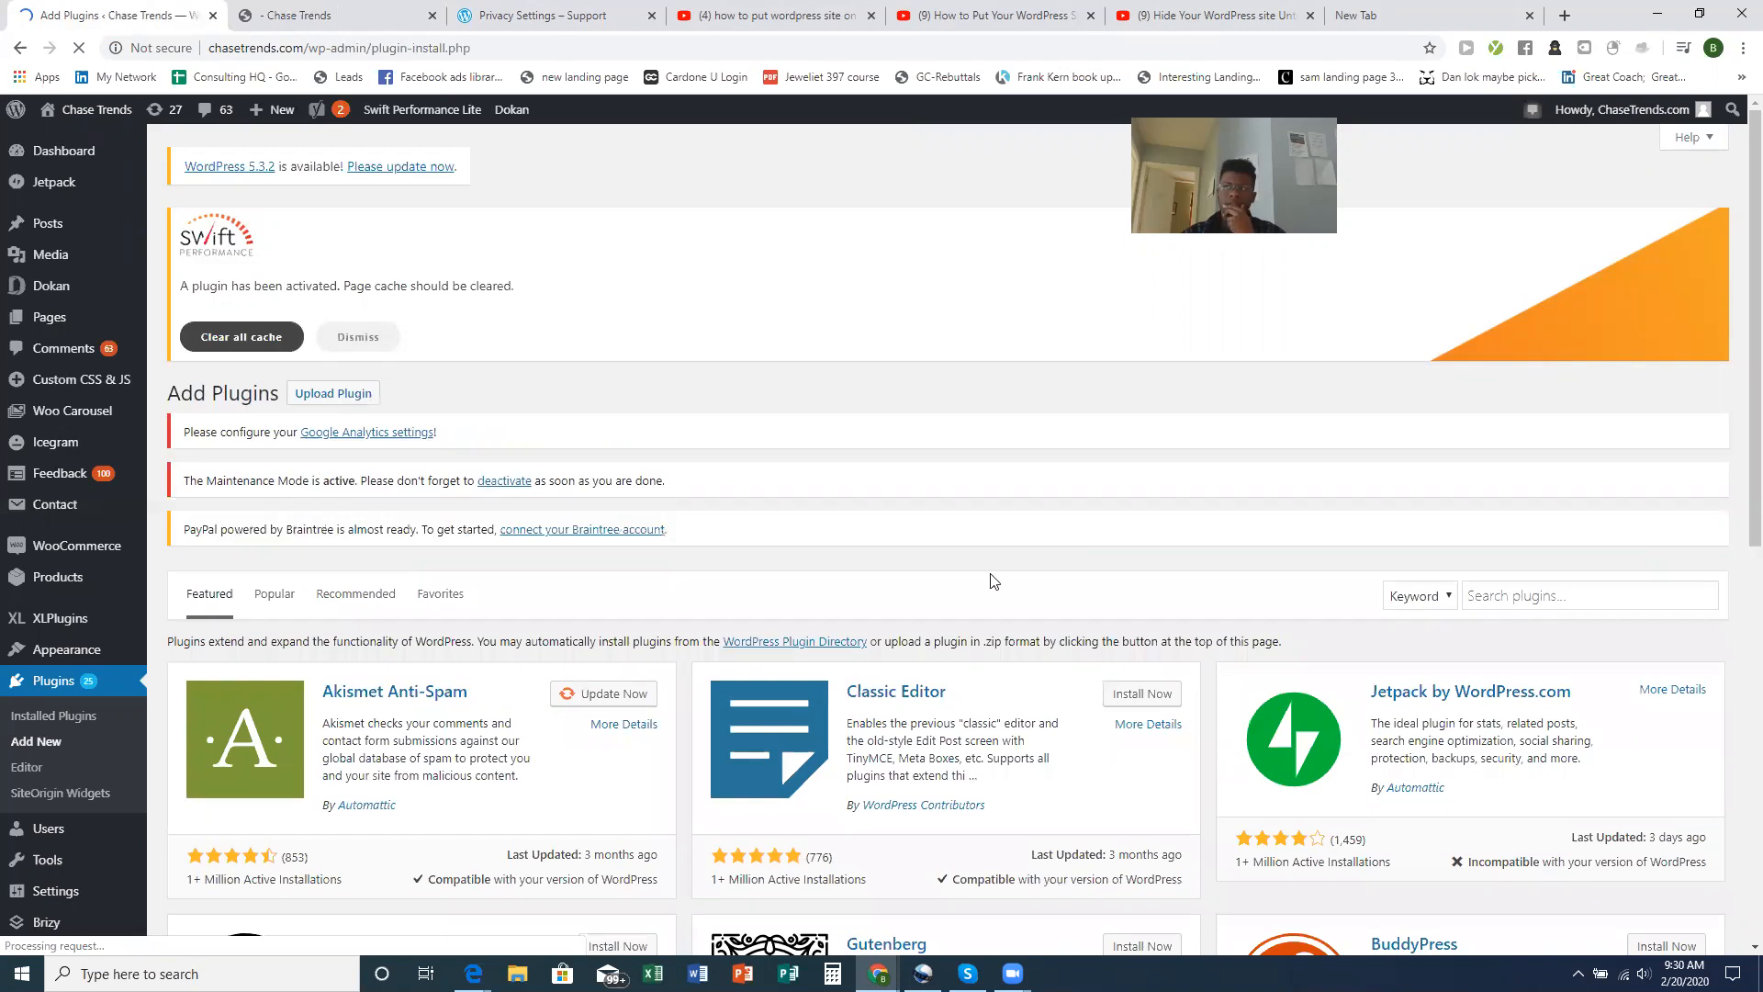
pyautogui.click(1645, 599)
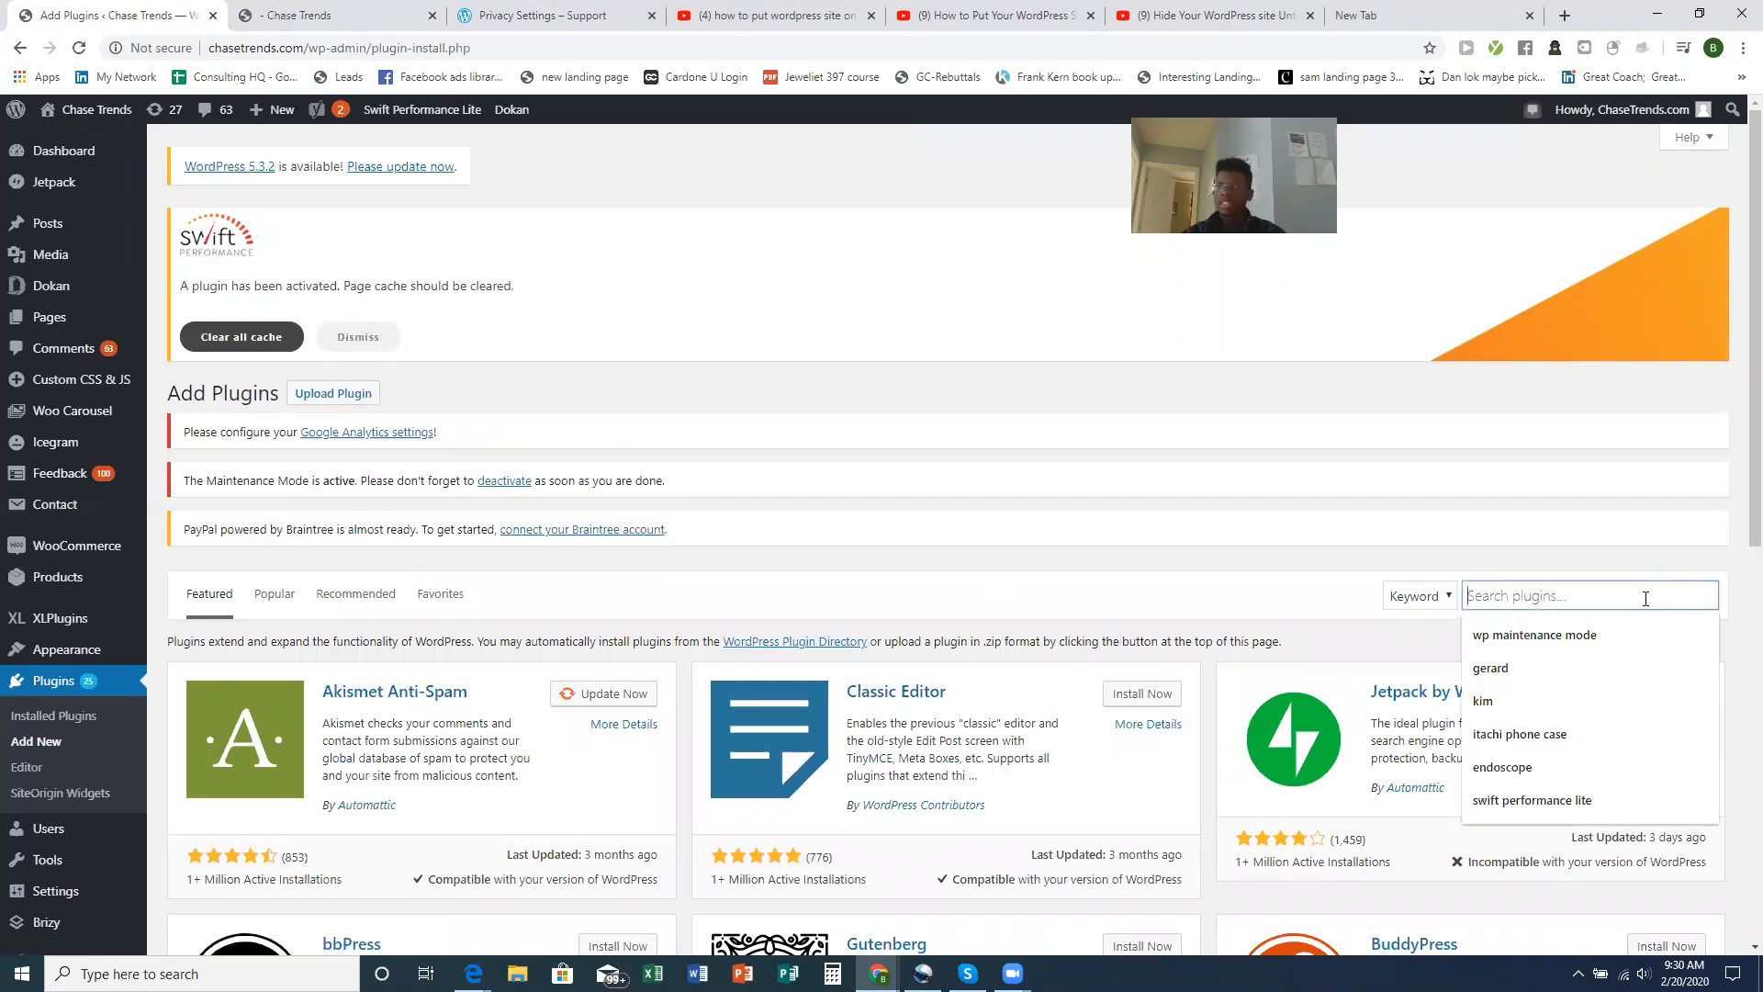
pyautogui.write('wp')
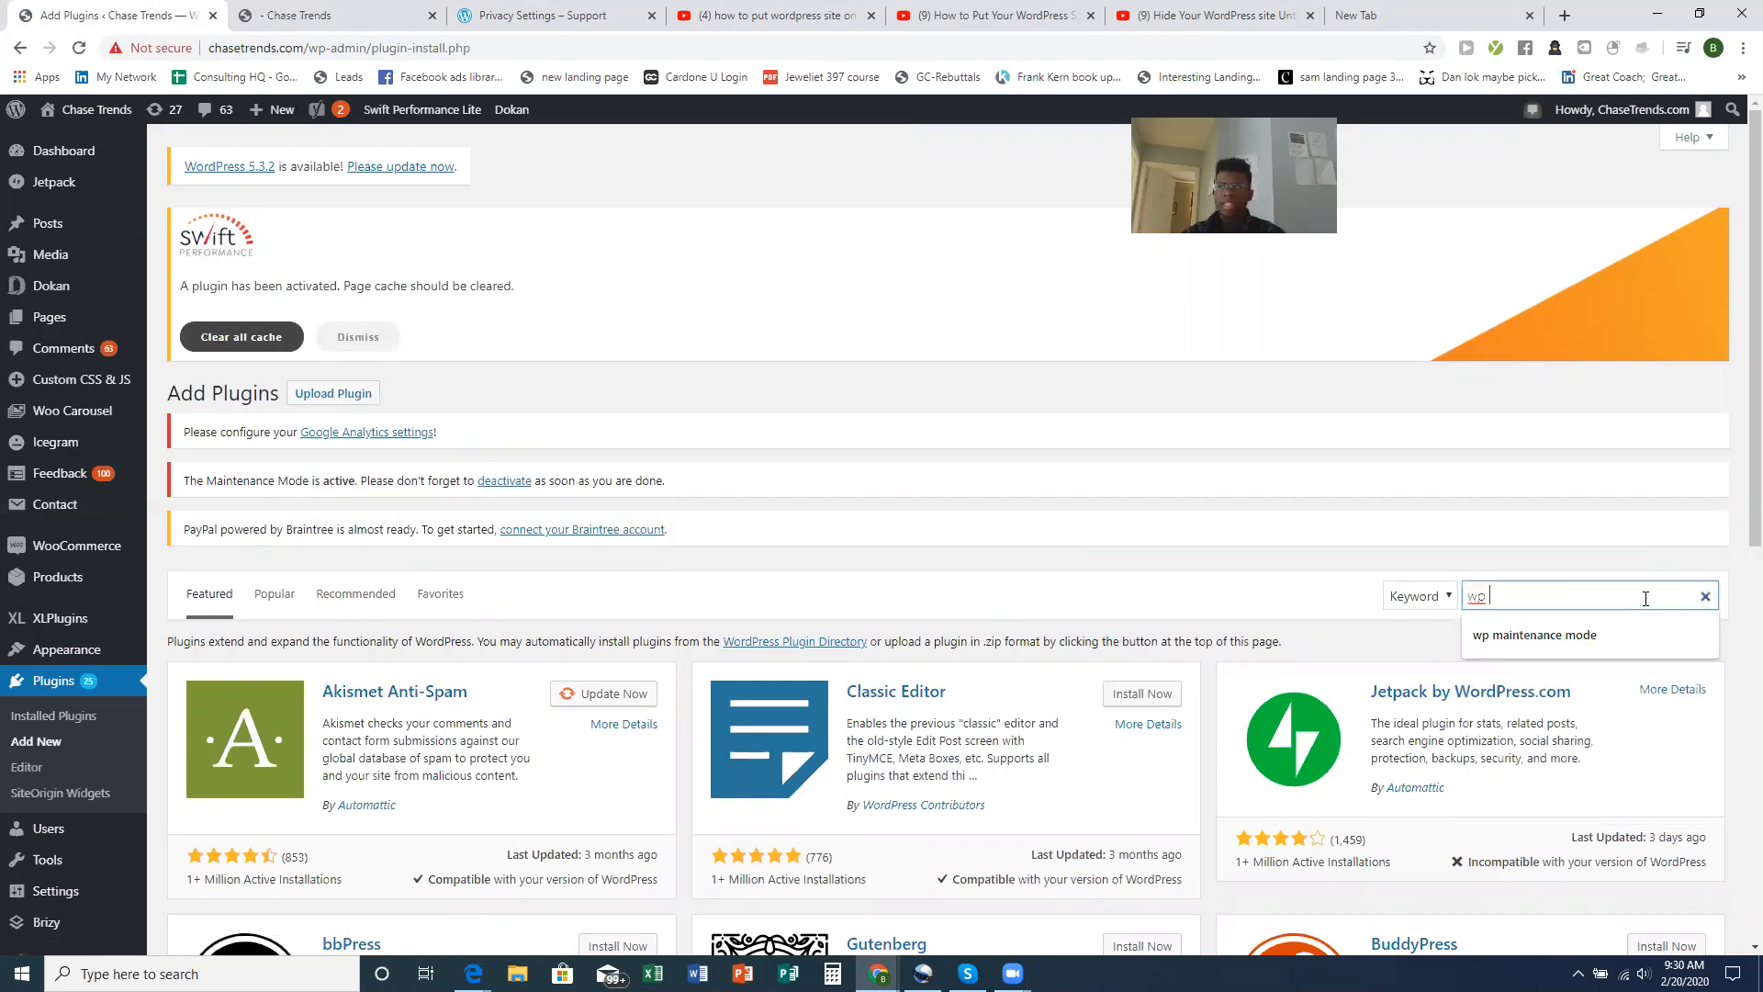
pyautogui.write(' main')
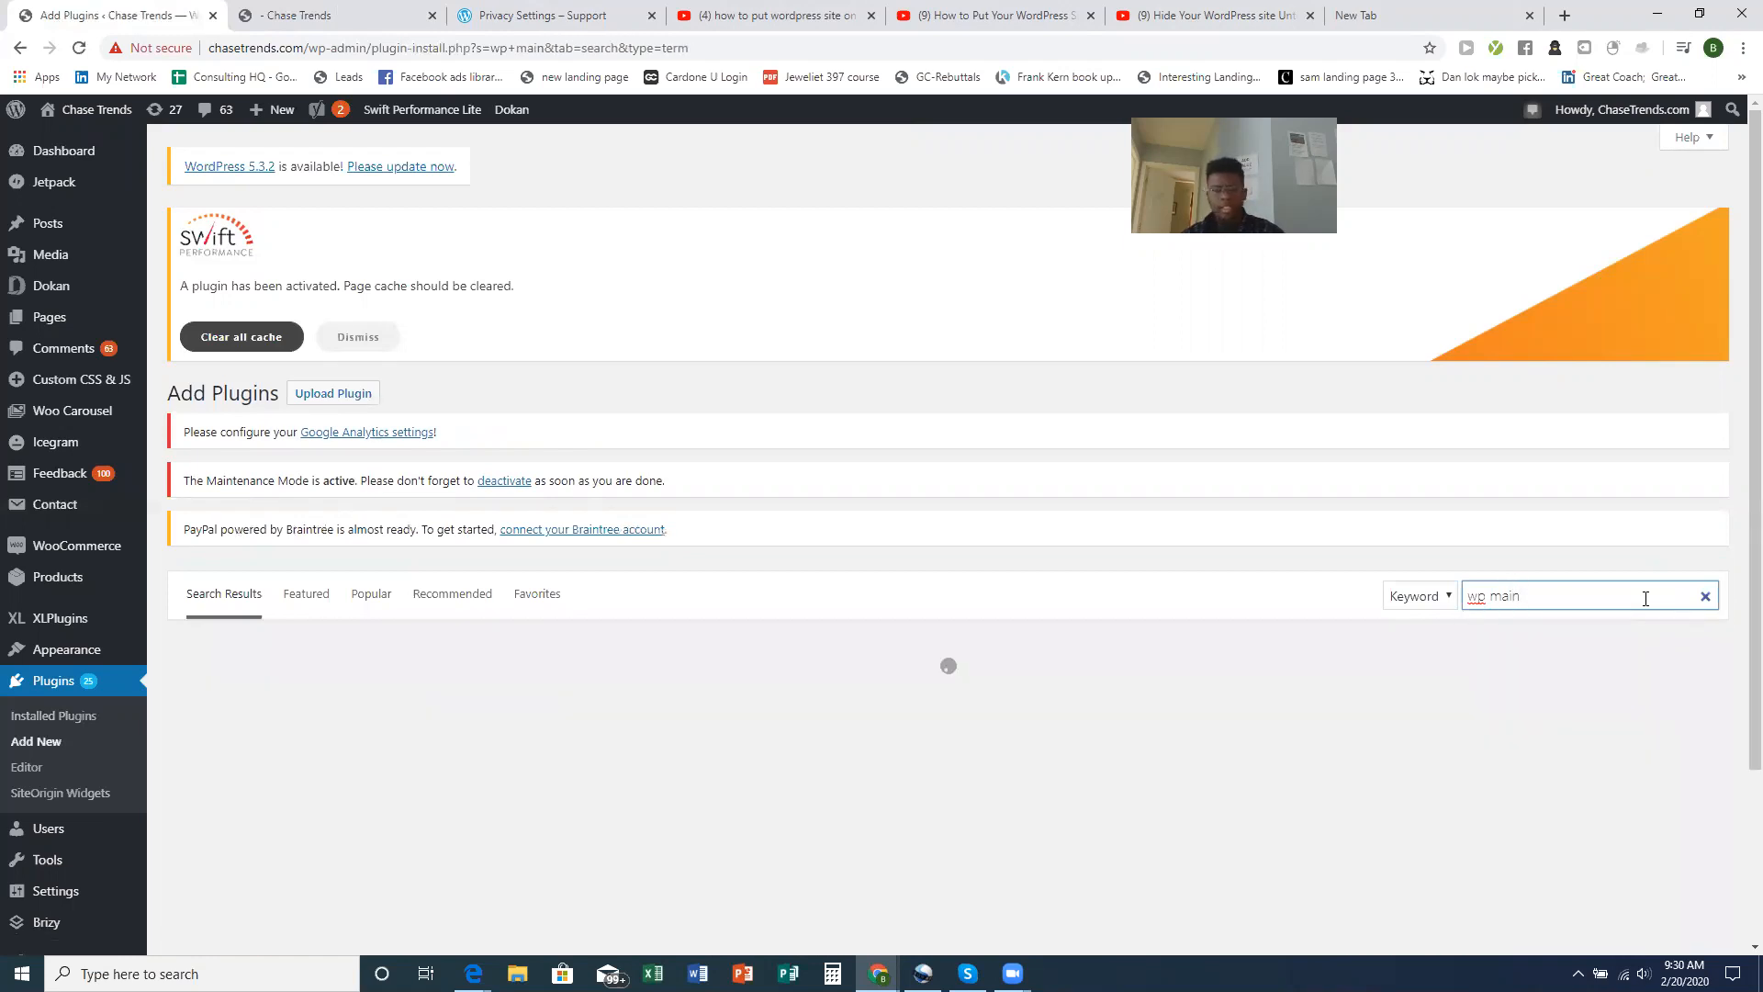
pyautogui.write('tenance mode')
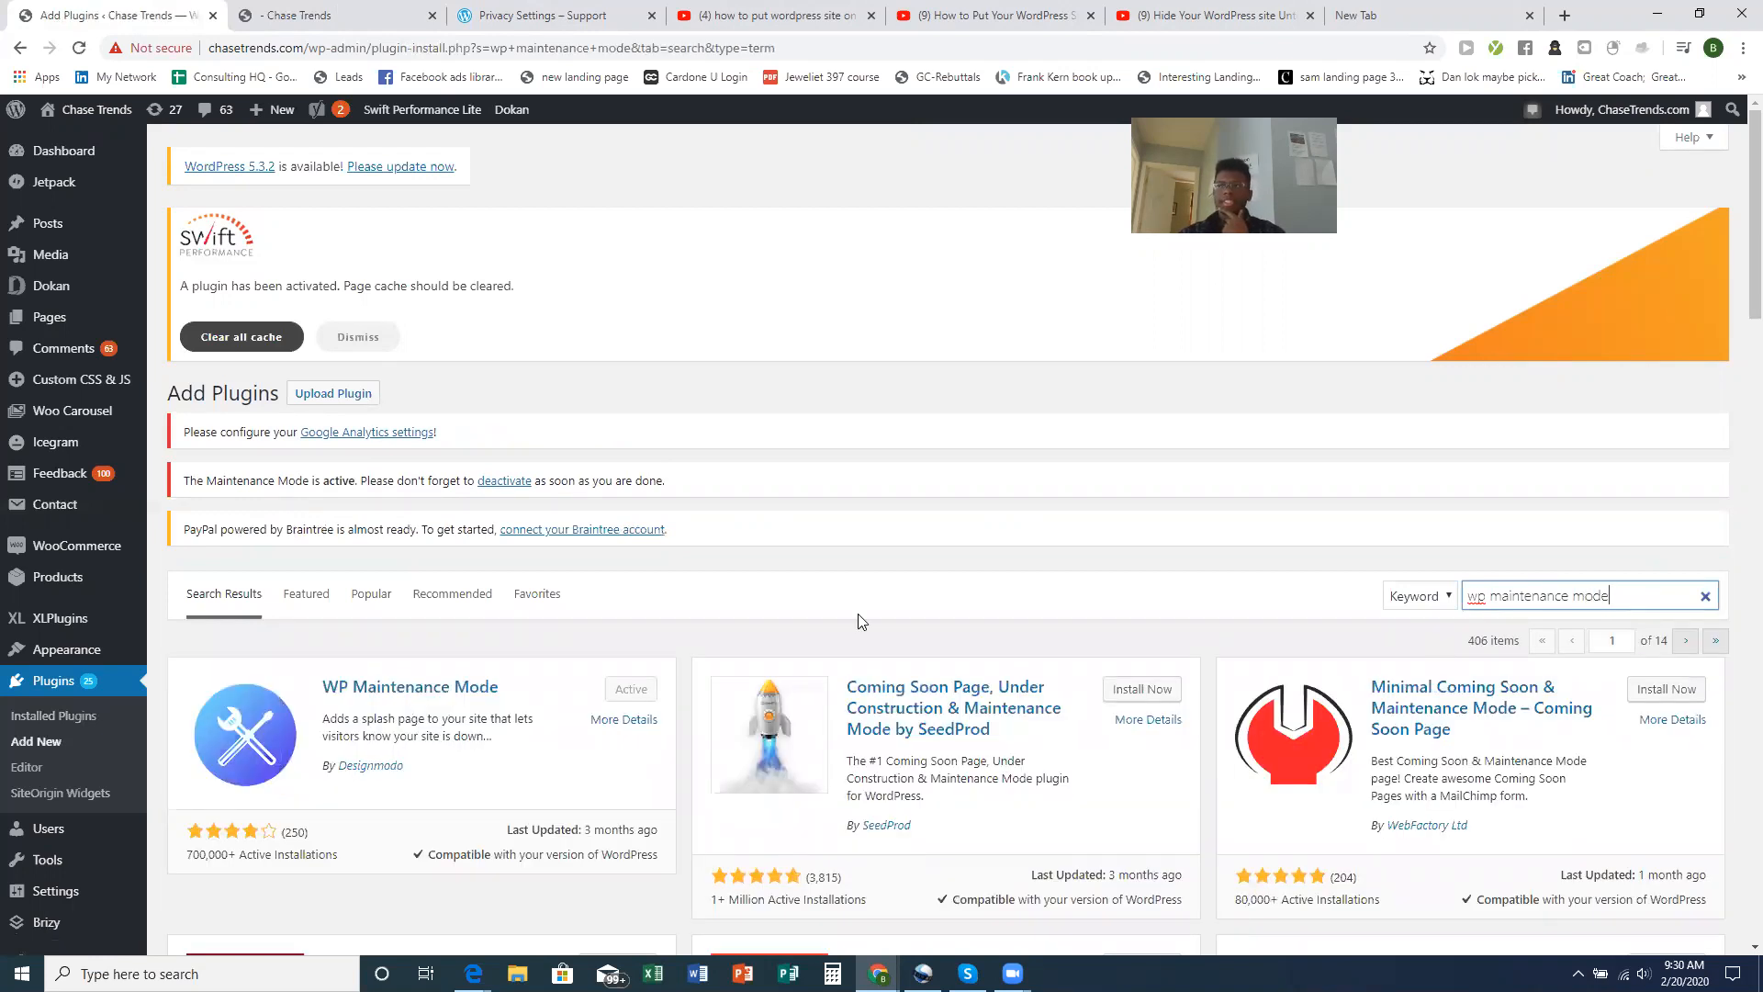
pyautogui.scroll(-3, 502, 544)
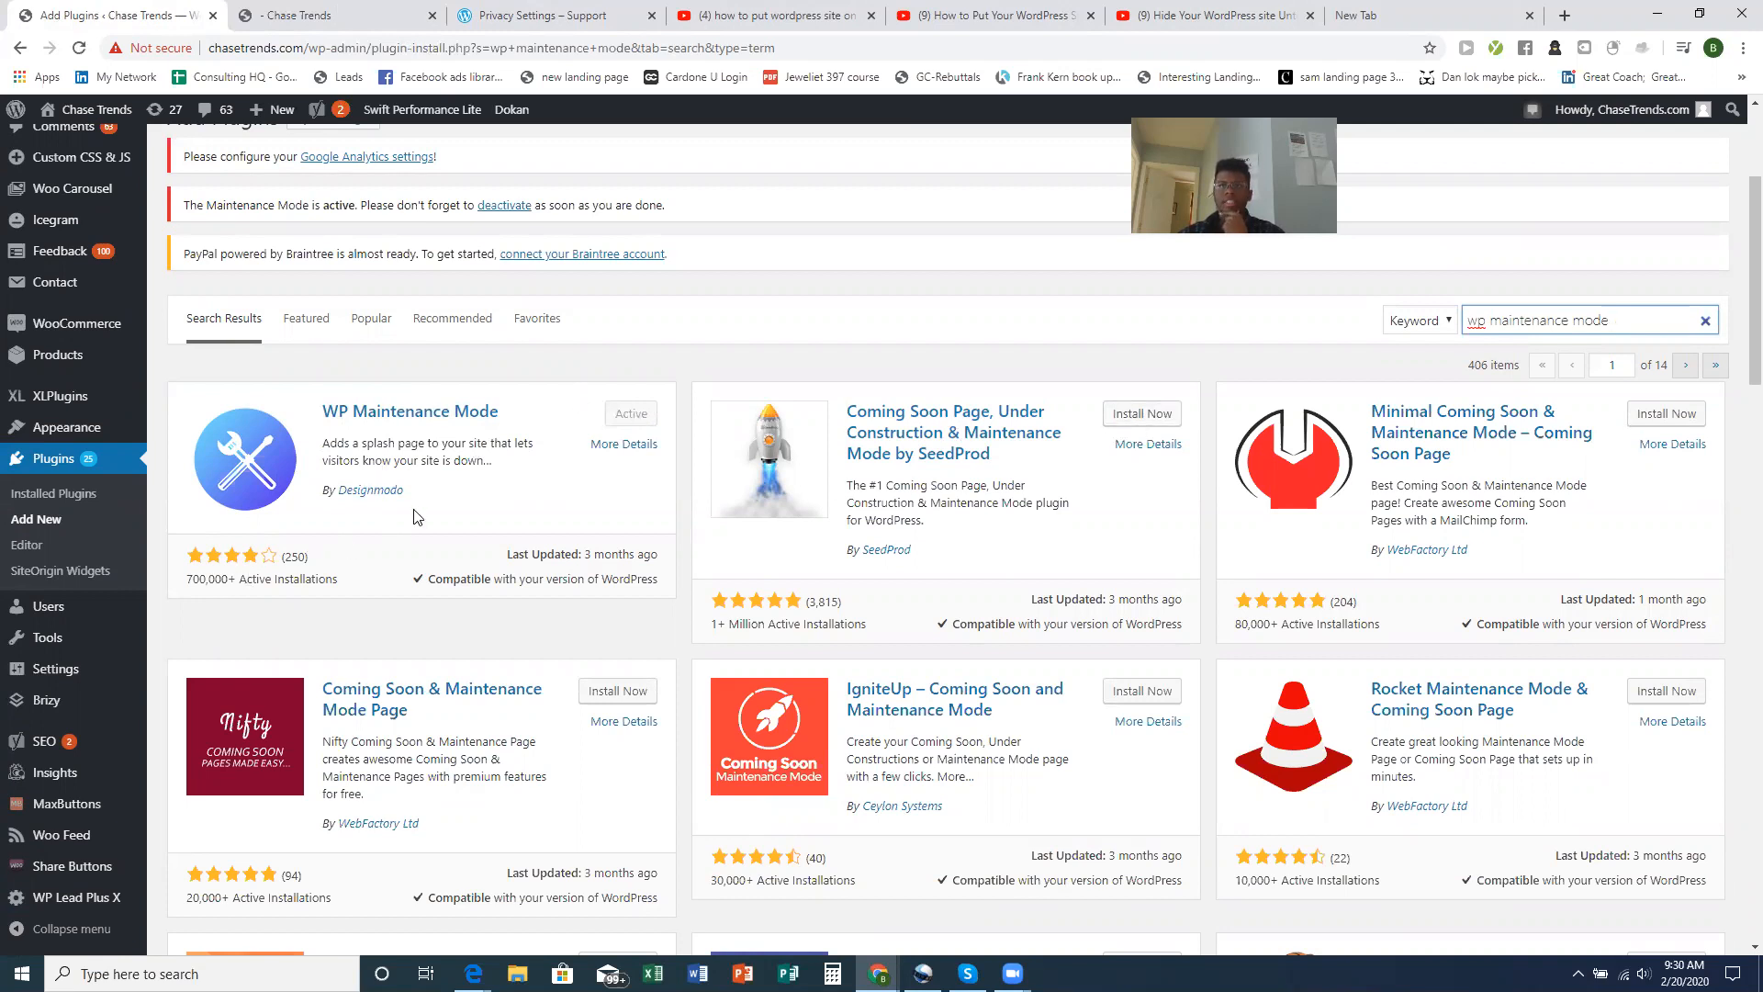
pyautogui.scroll(-4, 38, 546)
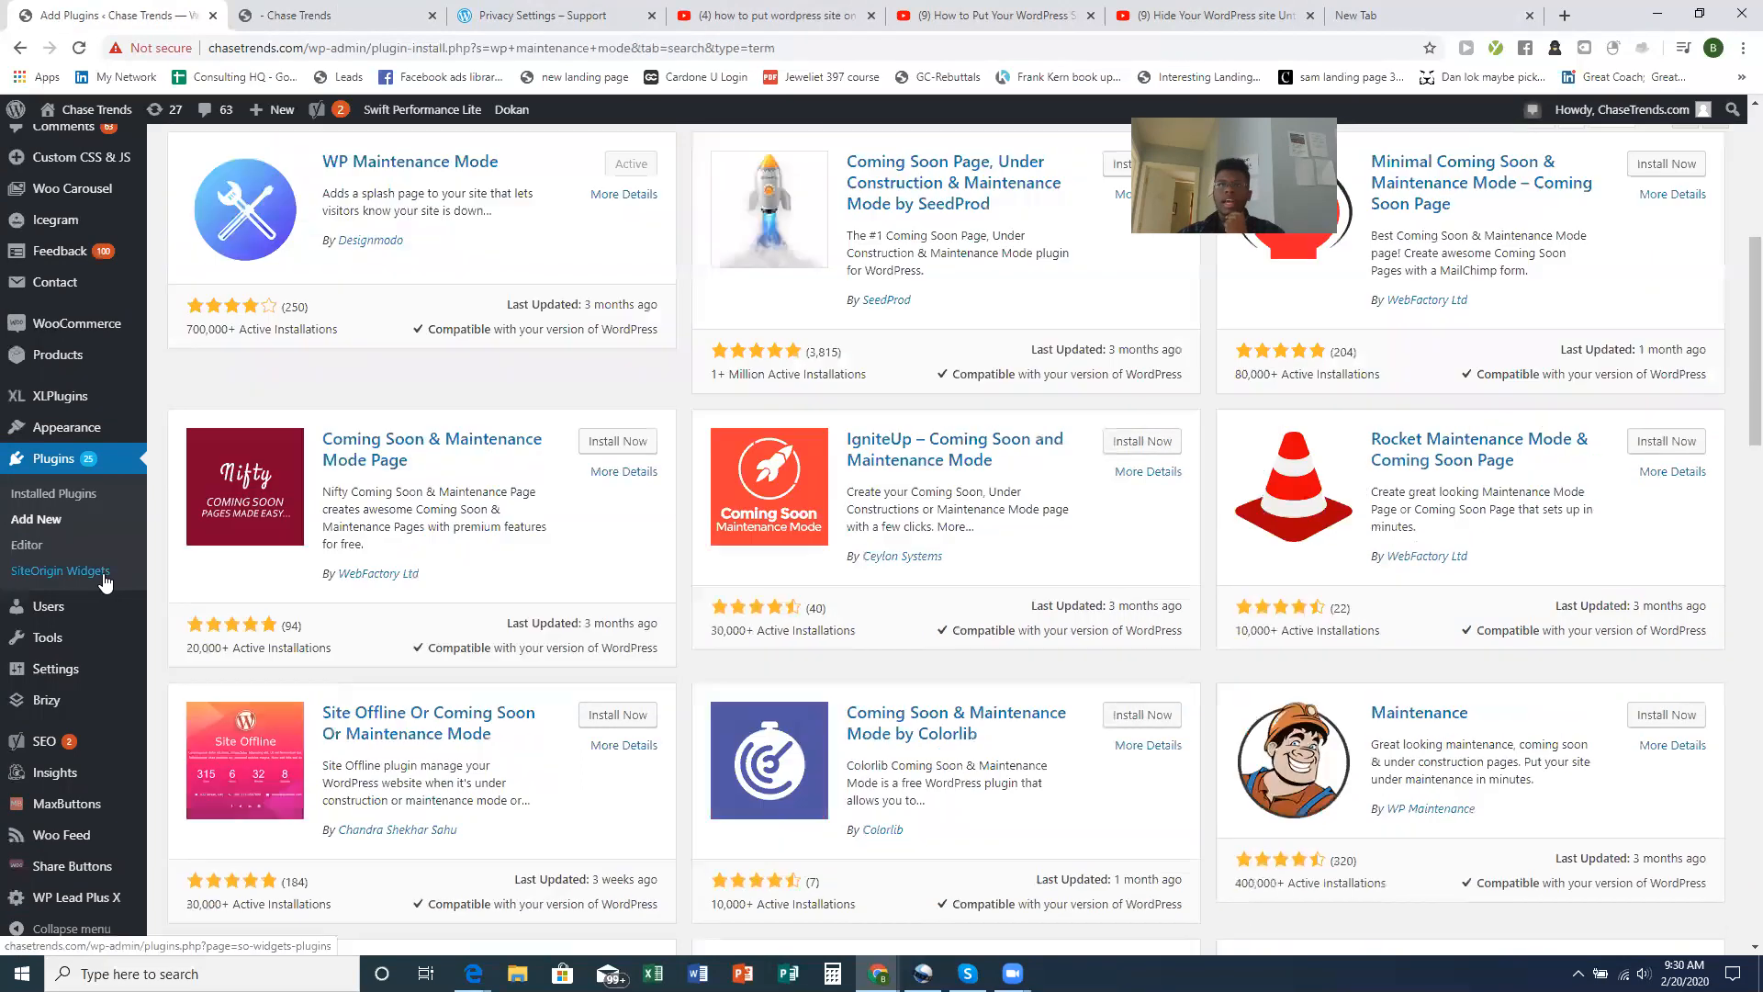
pyautogui.scroll(-2, 38, 542)
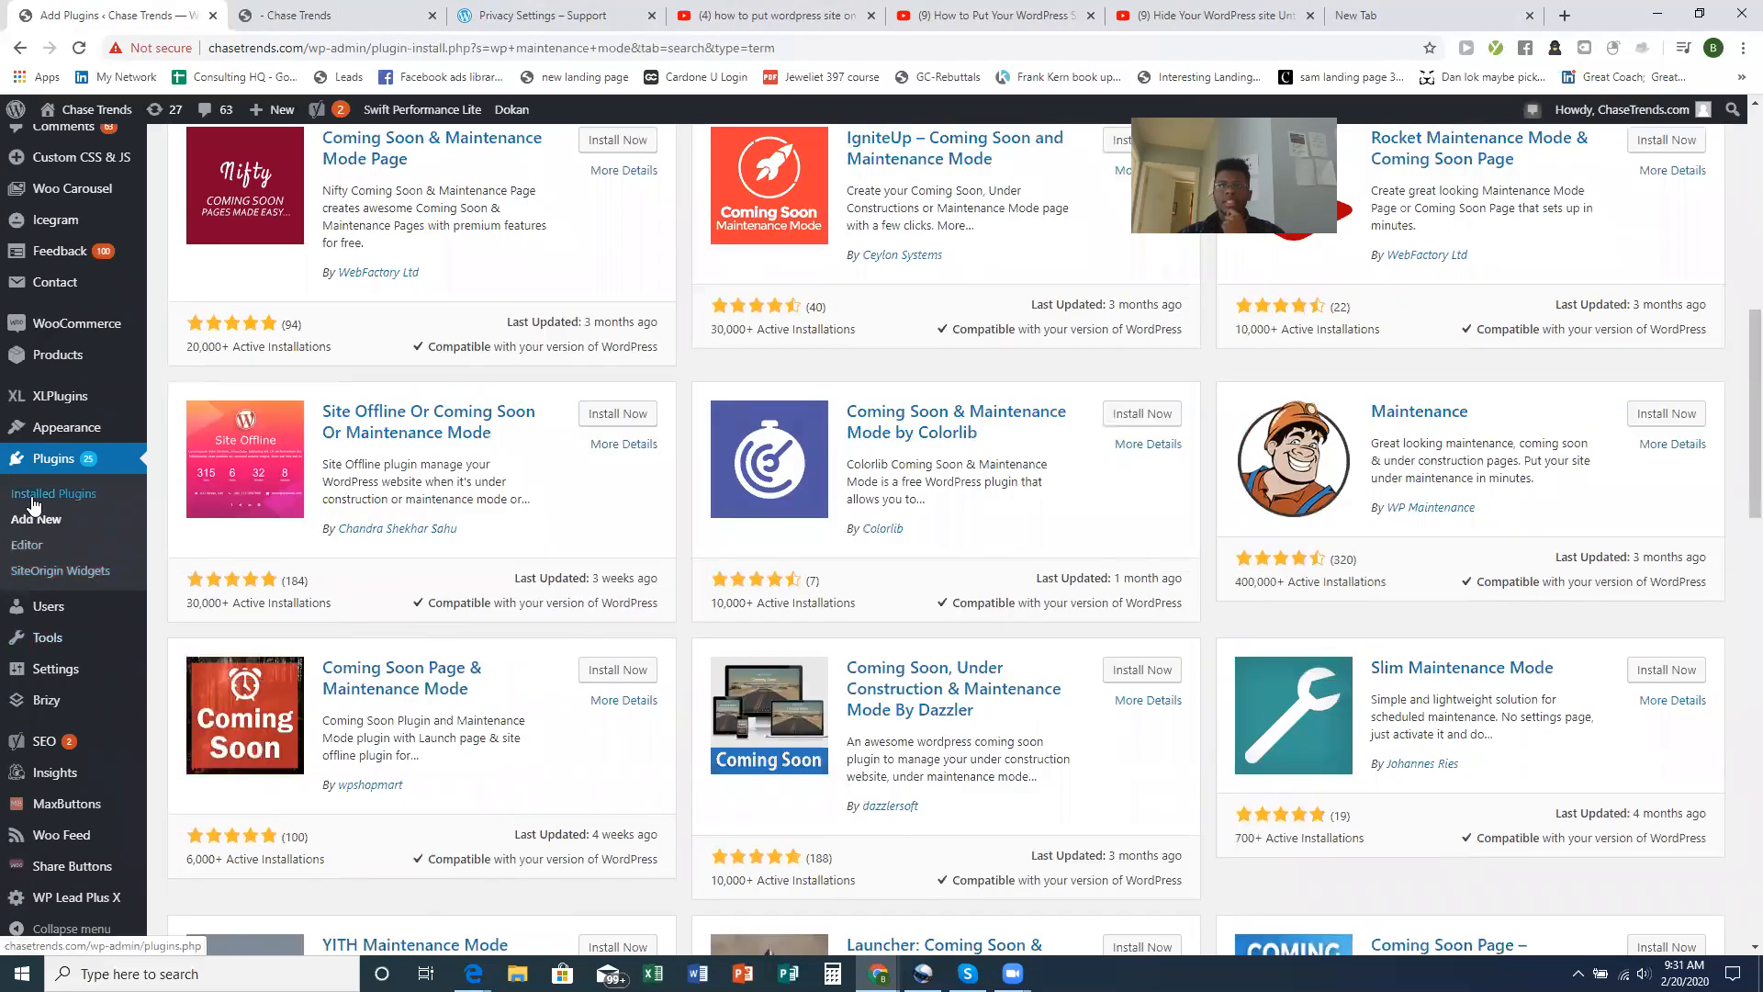
# Open the settings of the WP Maintenance Mode plugin from the list of installed plugins
pyautogui.click(32, 496)
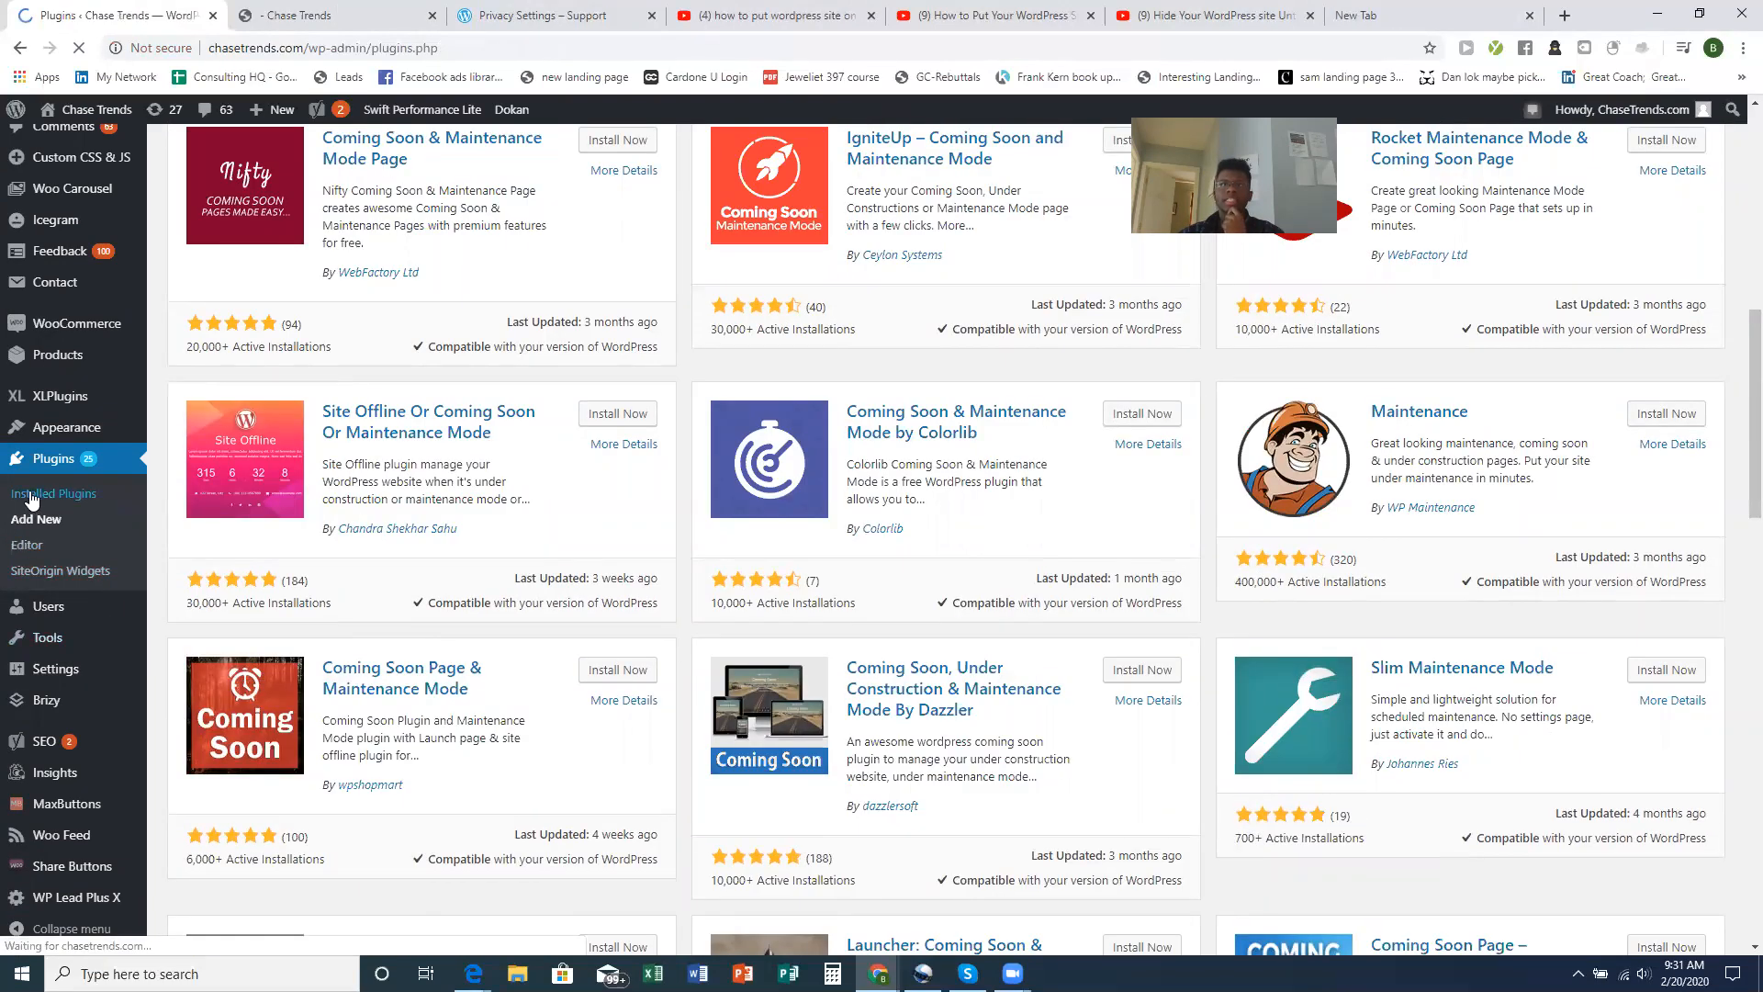
pyautogui.scroll(-20, 321, 622)
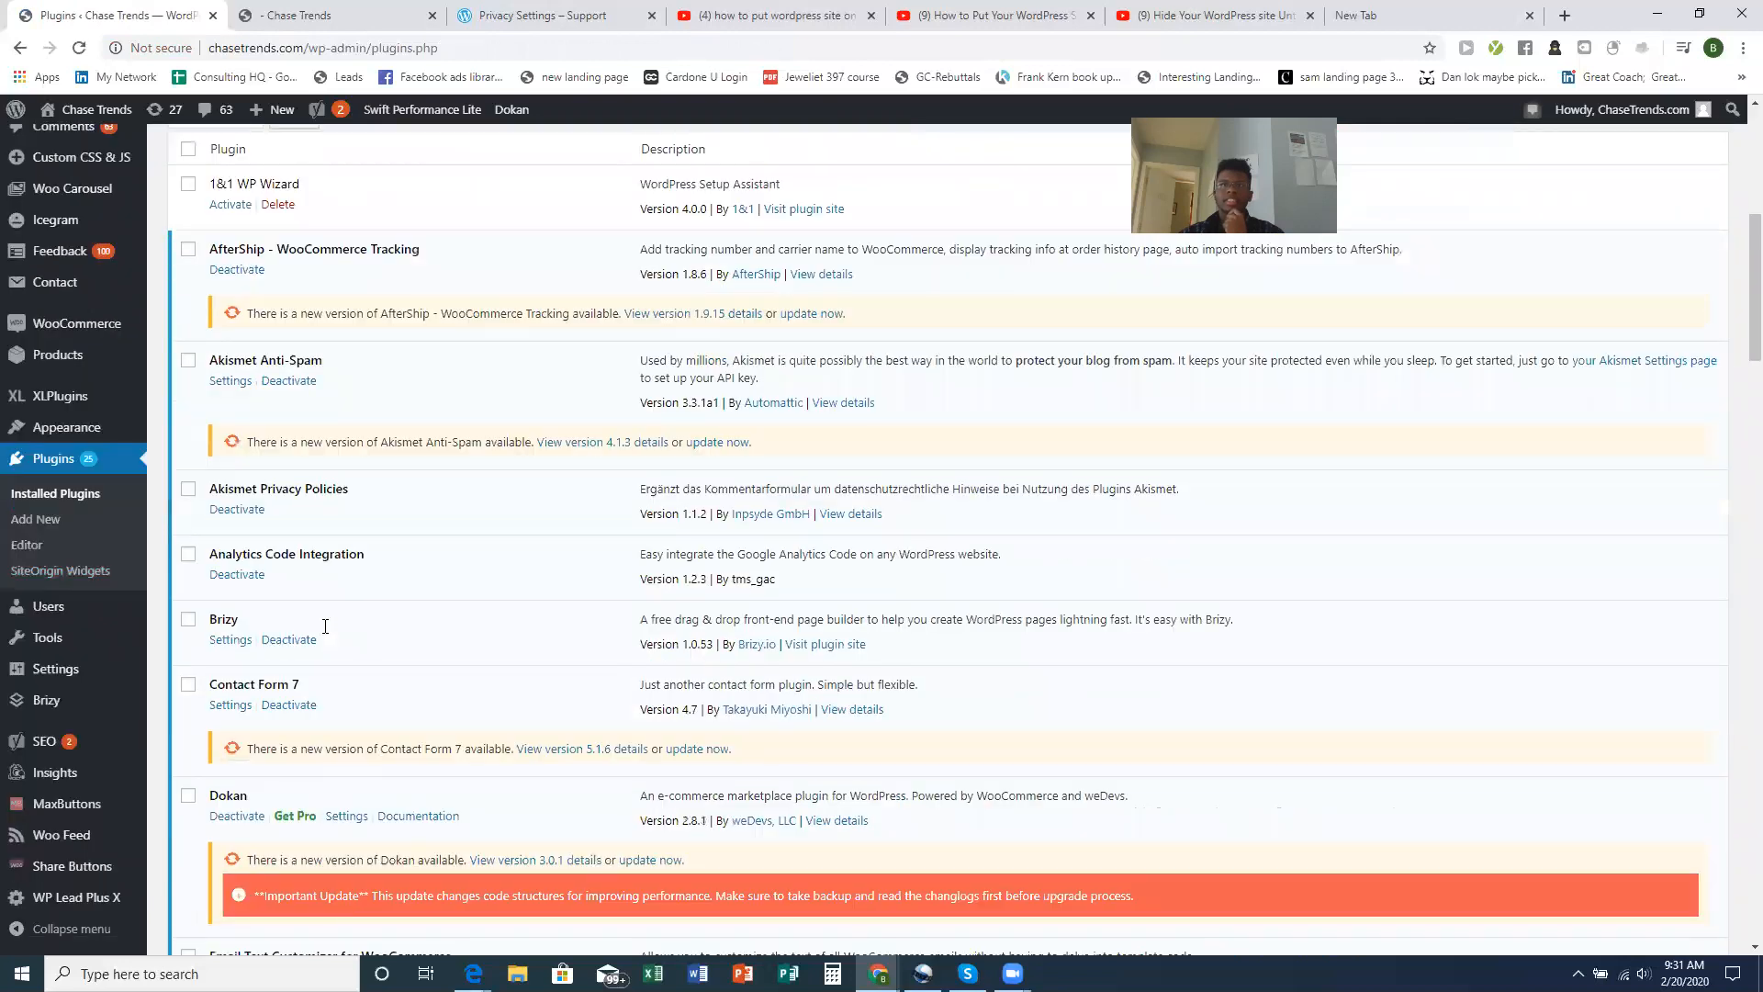
pyautogui.scroll(-9, 328, 632)
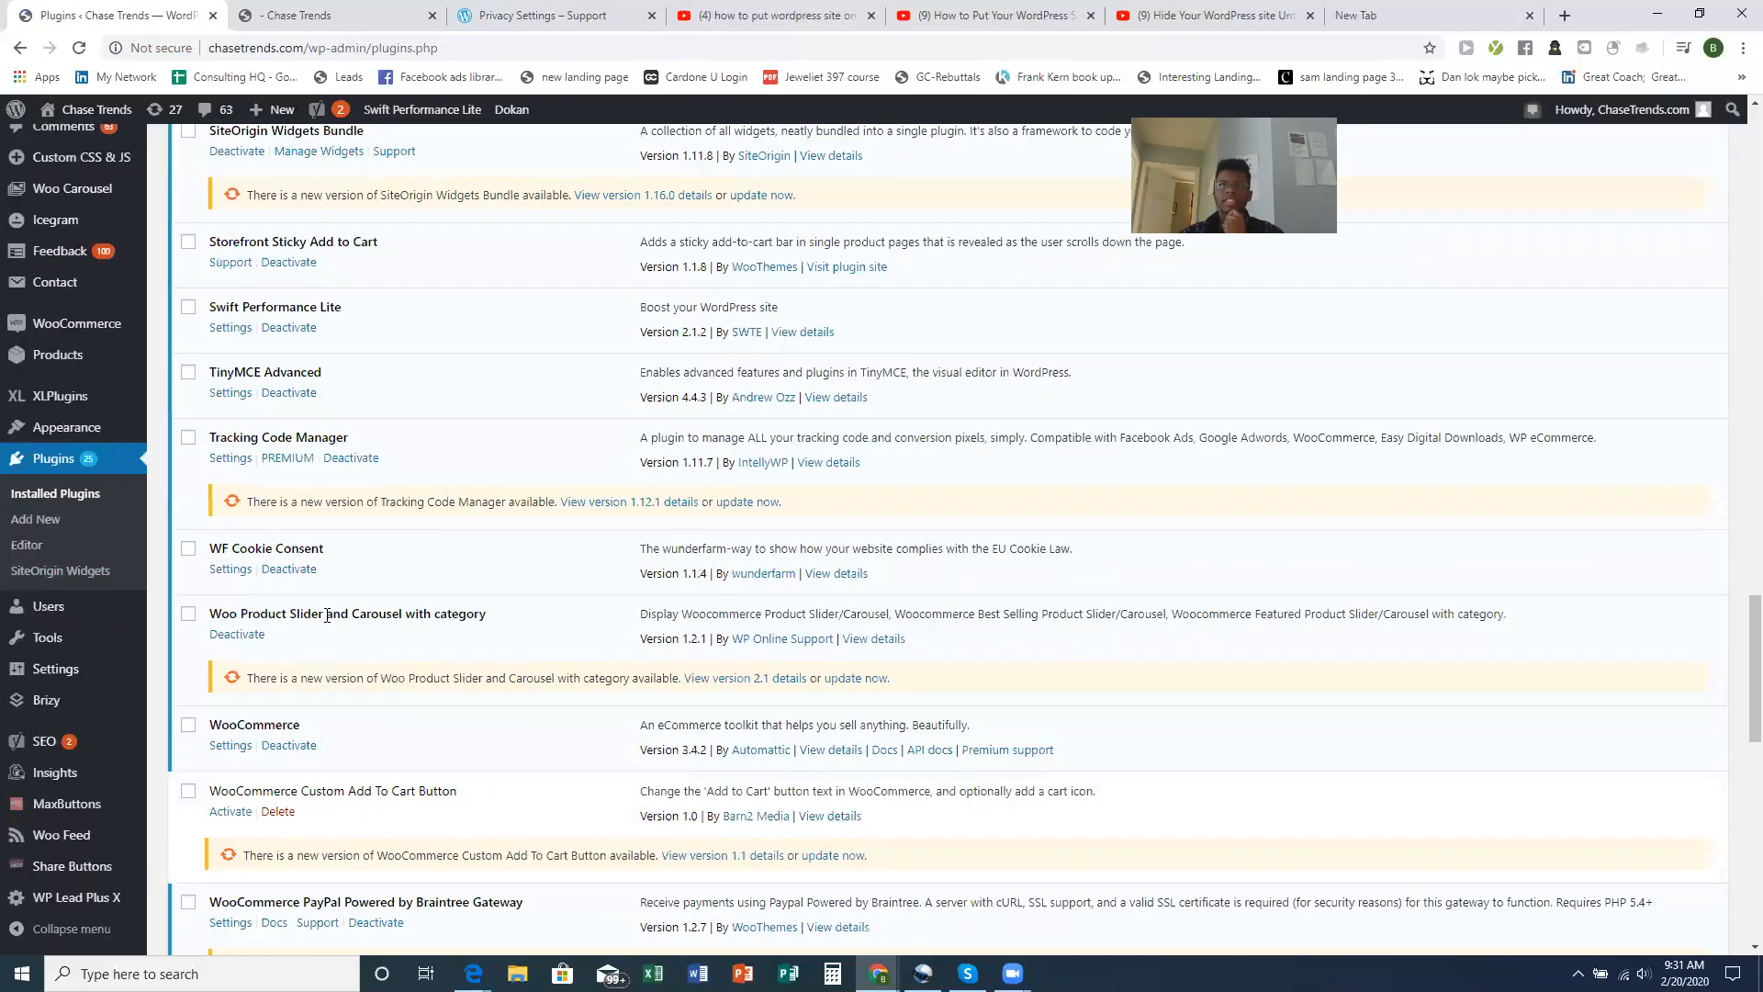
pyautogui.scroll(-3, 328, 615)
pyautogui.scroll(-10, 326, 617)
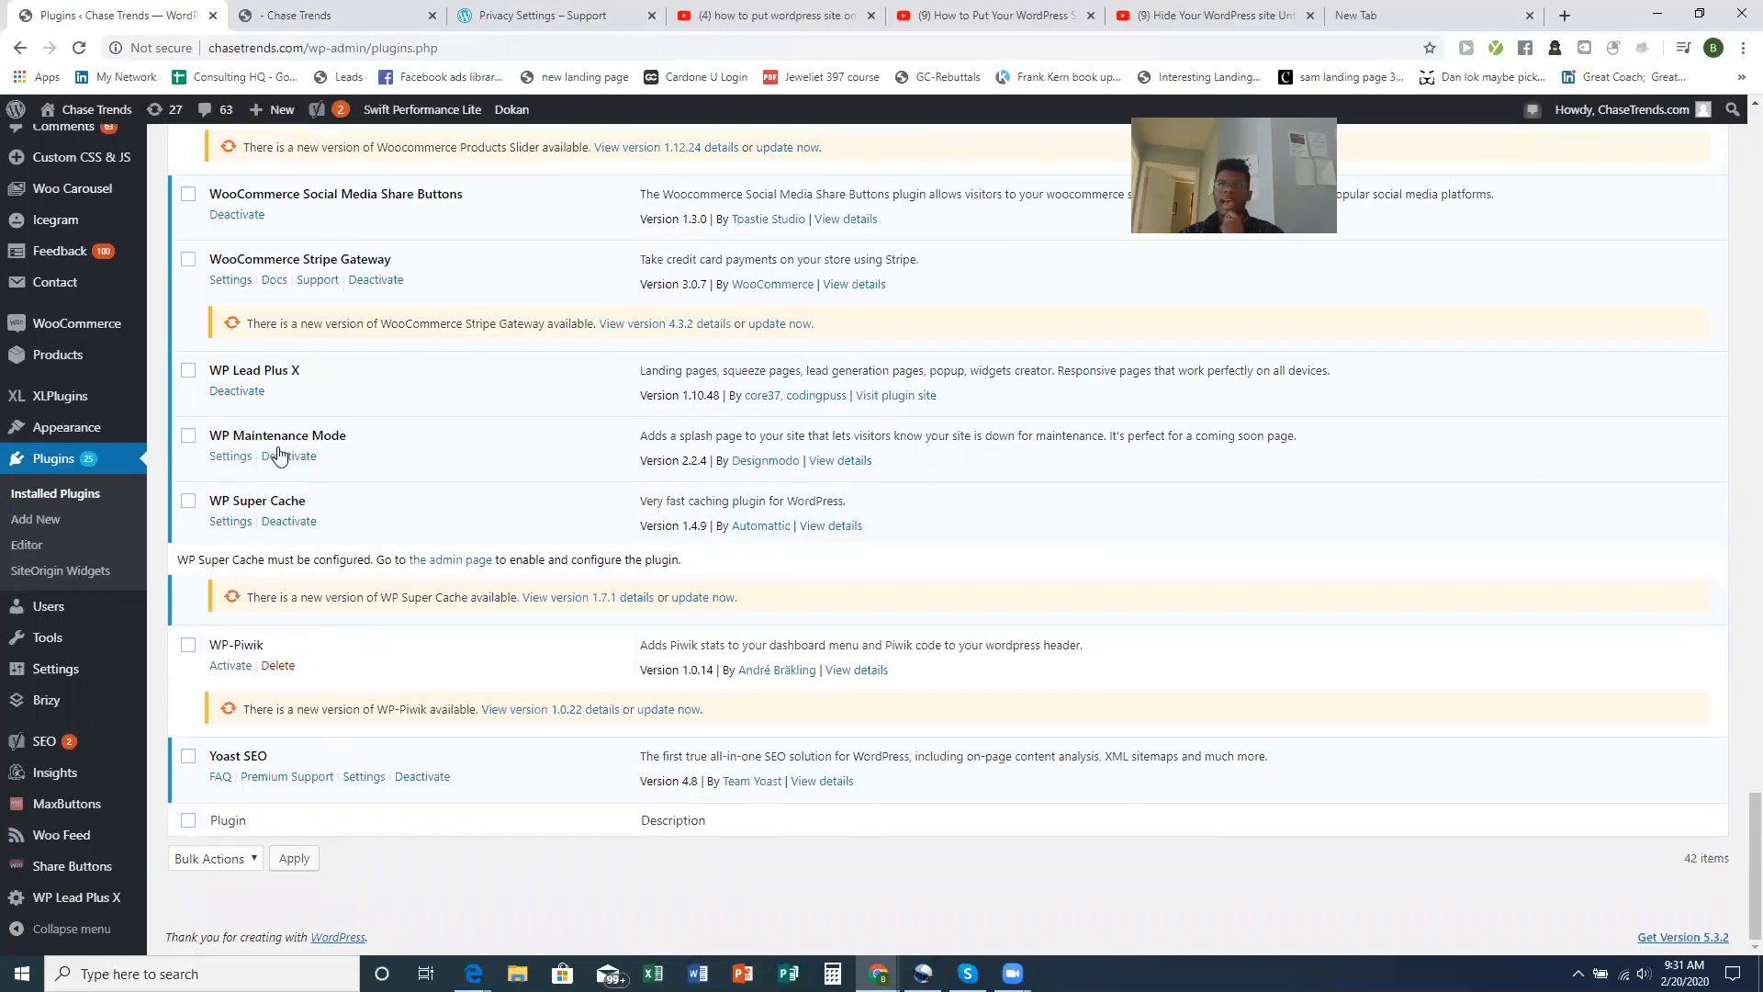
pyautogui.click(229, 460)
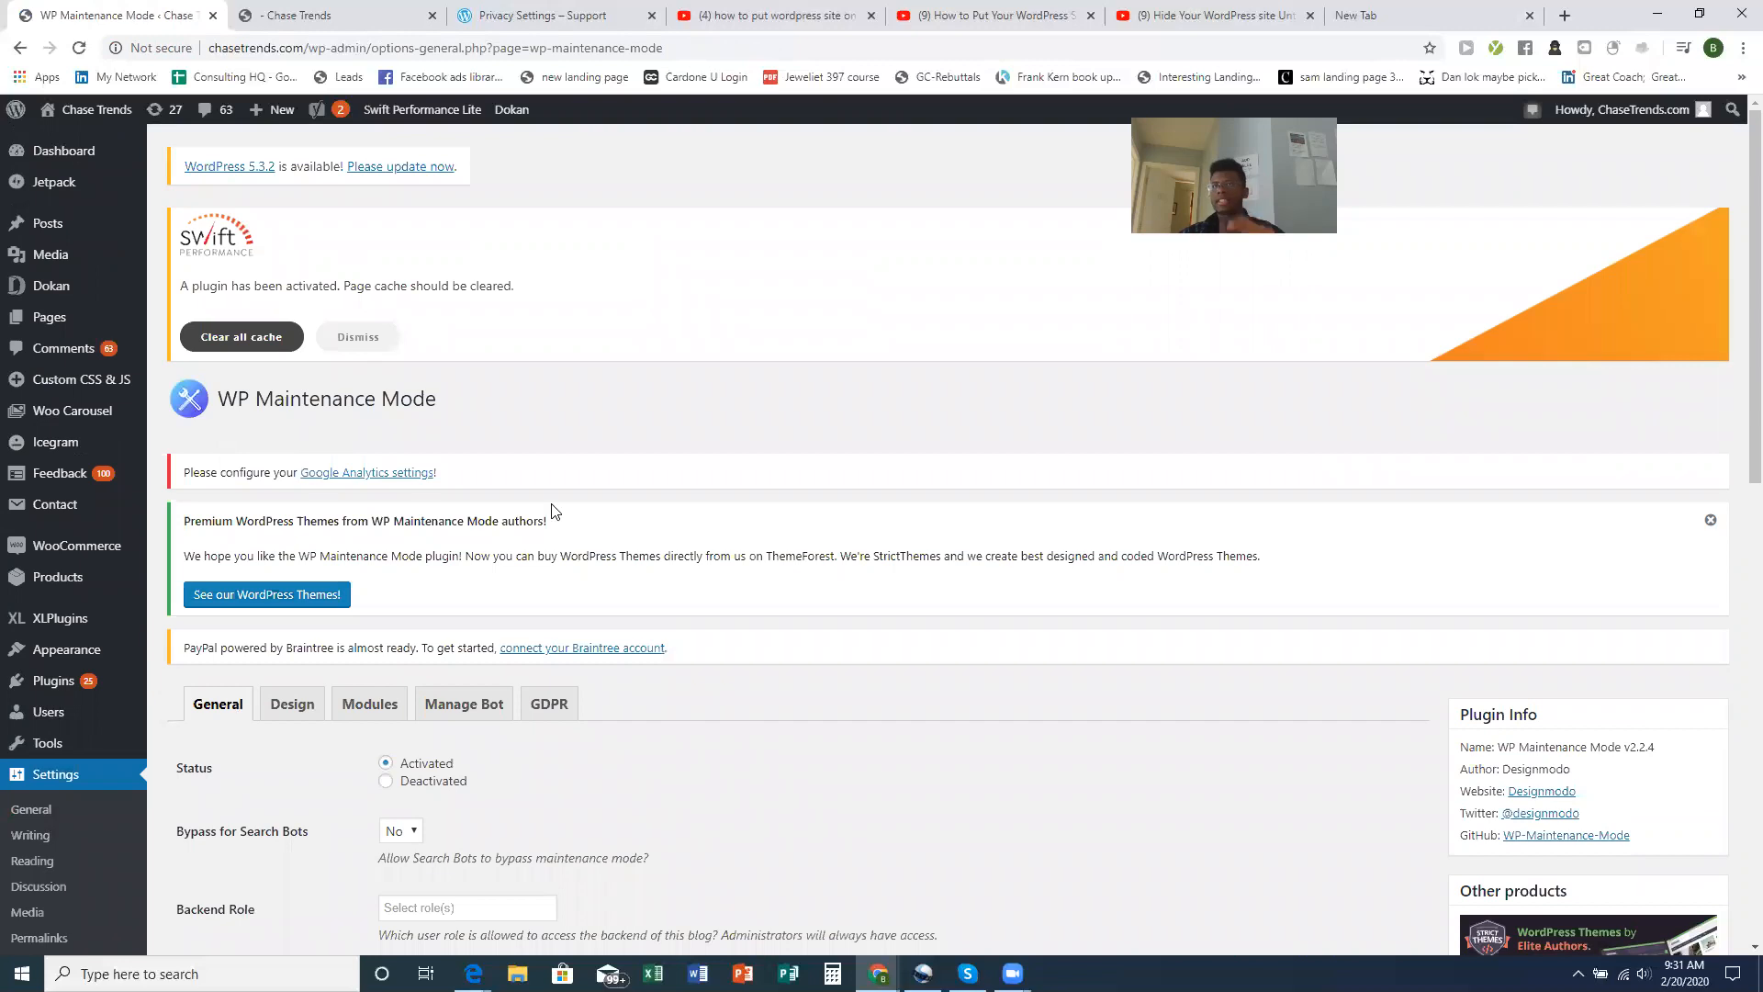
pyautogui.scroll(-3, 639, 529)
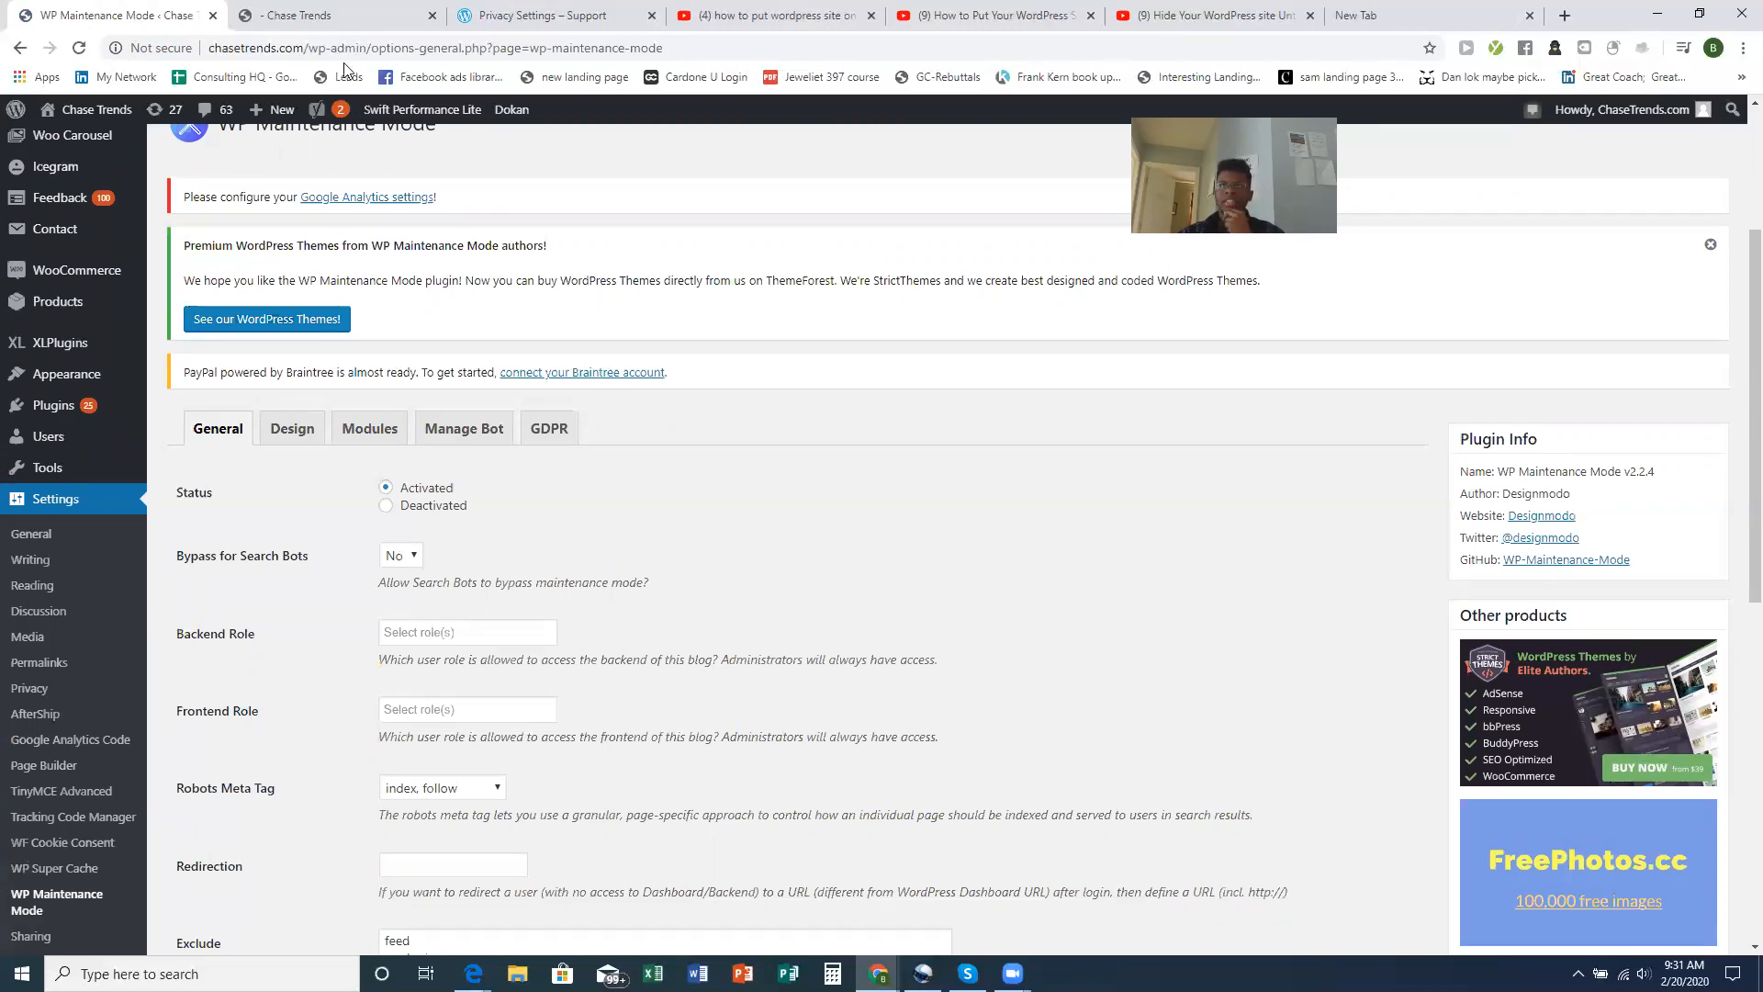
# Look over the Chase Trends storefront home page in its already open browser tab
pyautogui.click(409, 9)
pyautogui.scroll(-20, 916, 569)
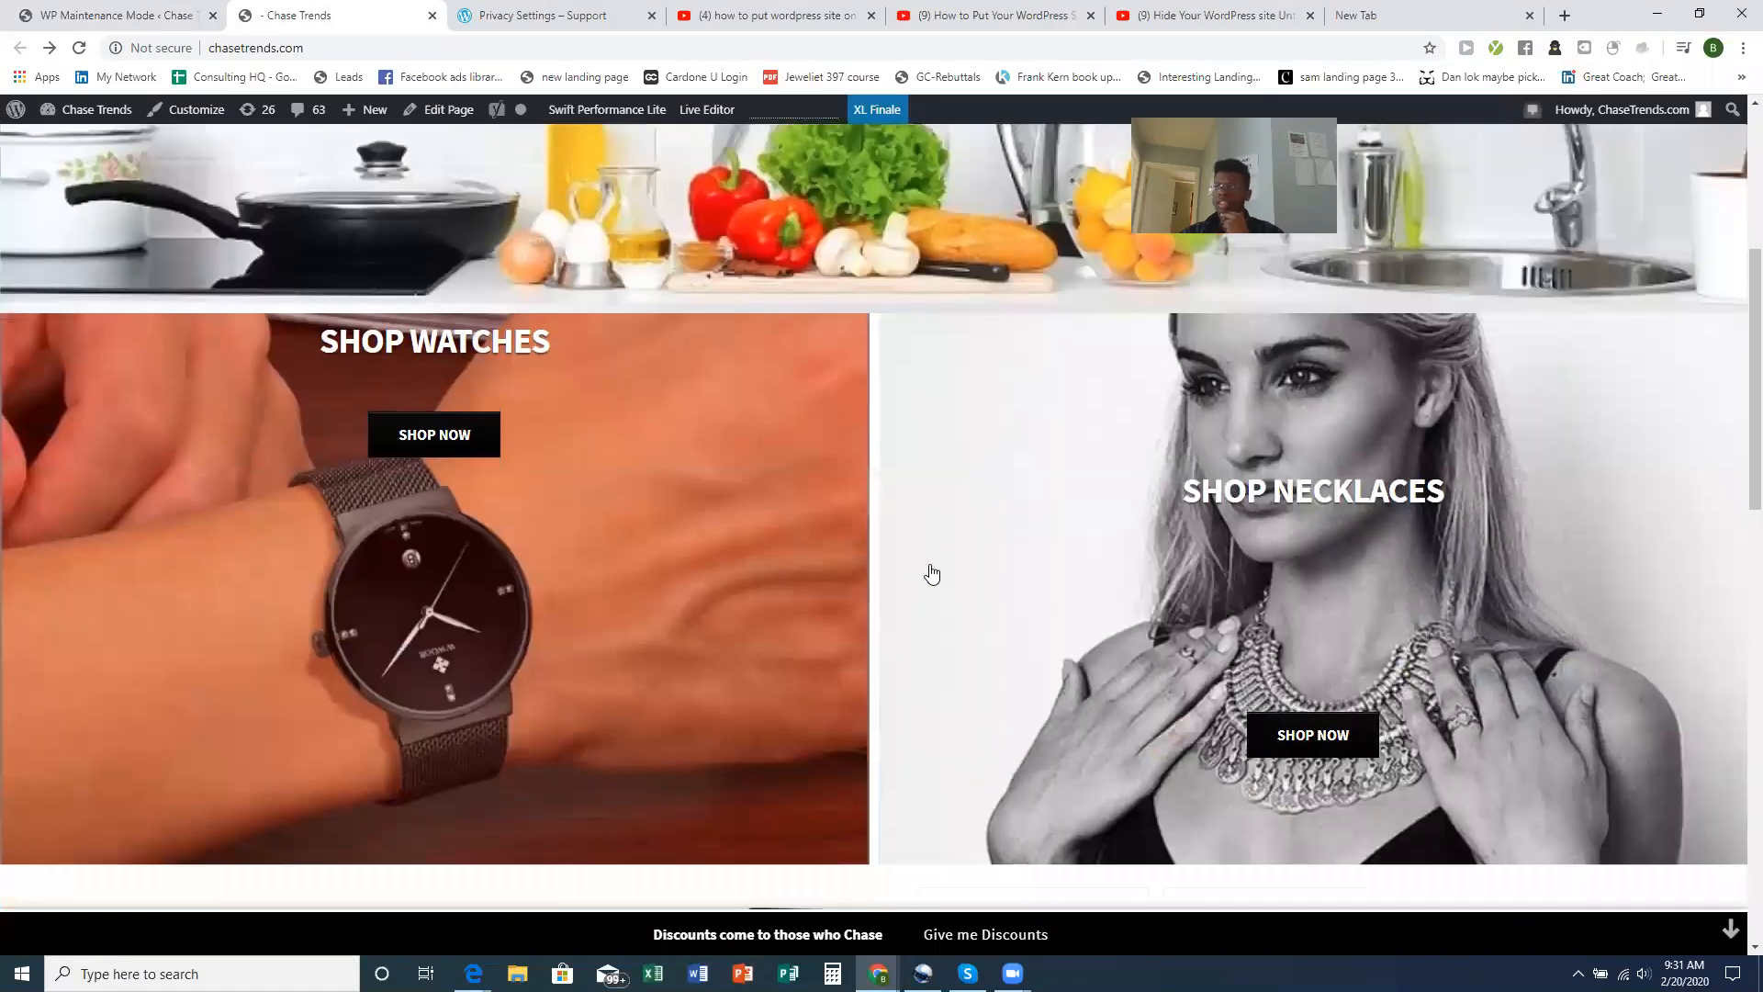
pyautogui.scroll(8, 889, 563)
pyautogui.scroll(10, 694, 524)
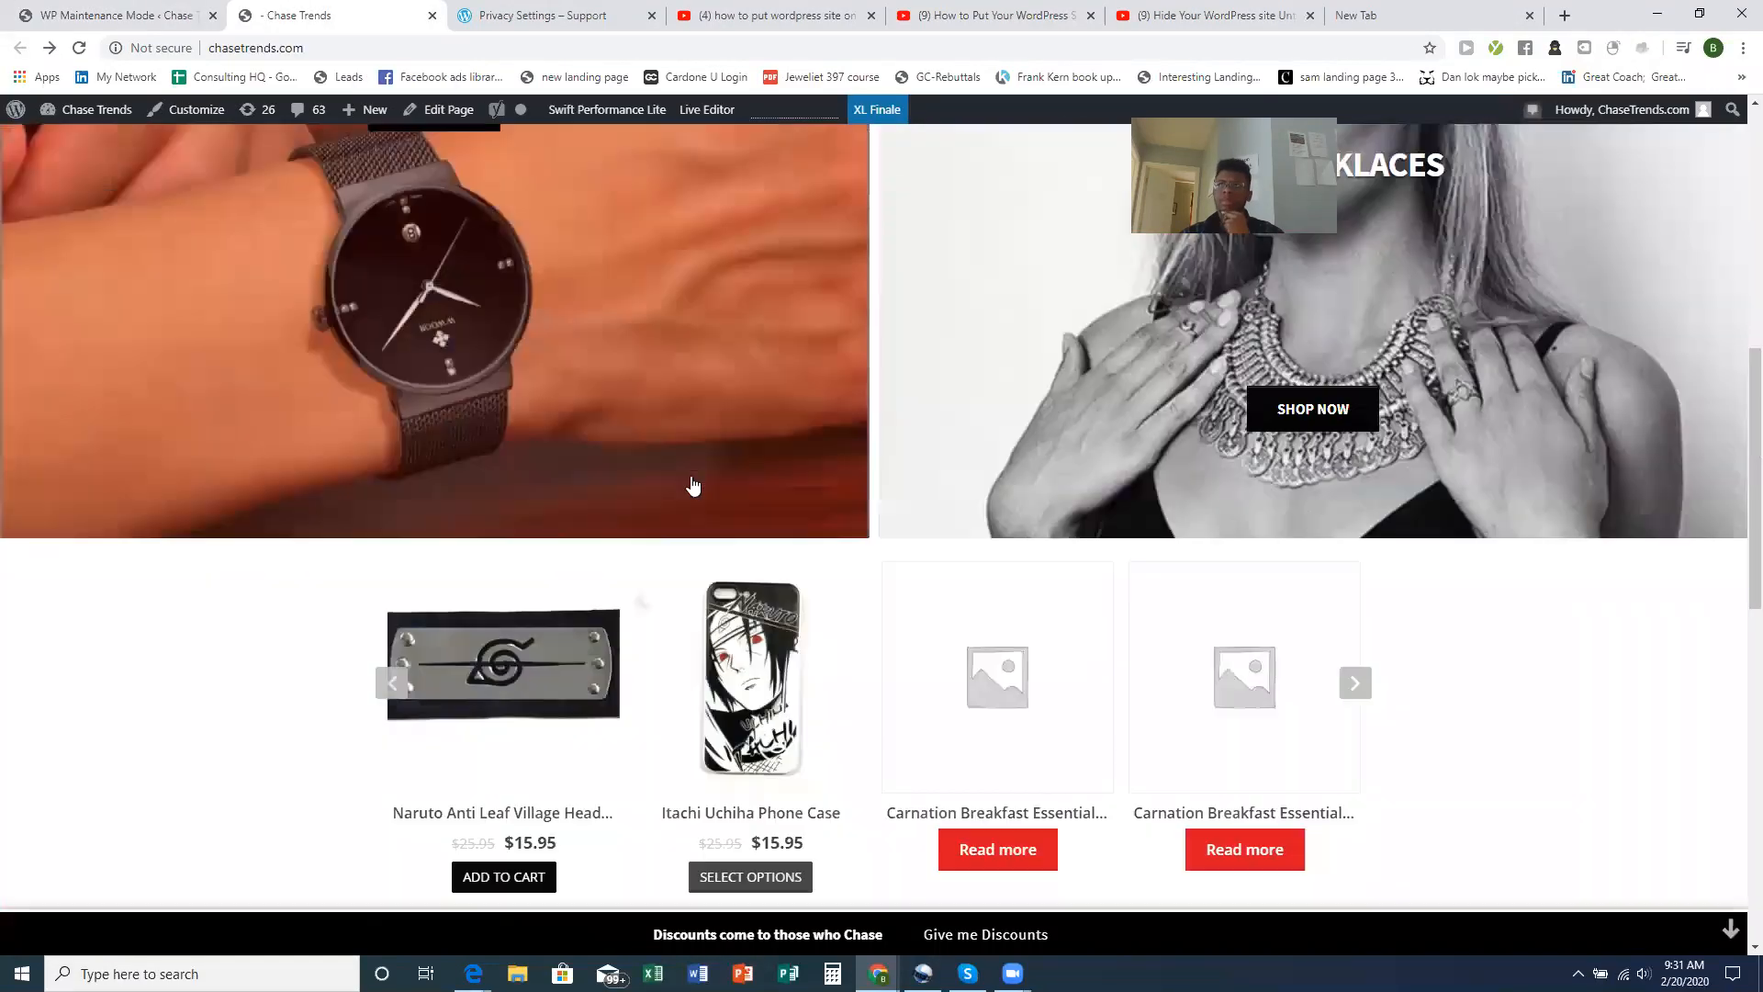
# Return to the WP Maintenance Mode settings and review the General options down to the Exclude list
pyautogui.click(190, 9)
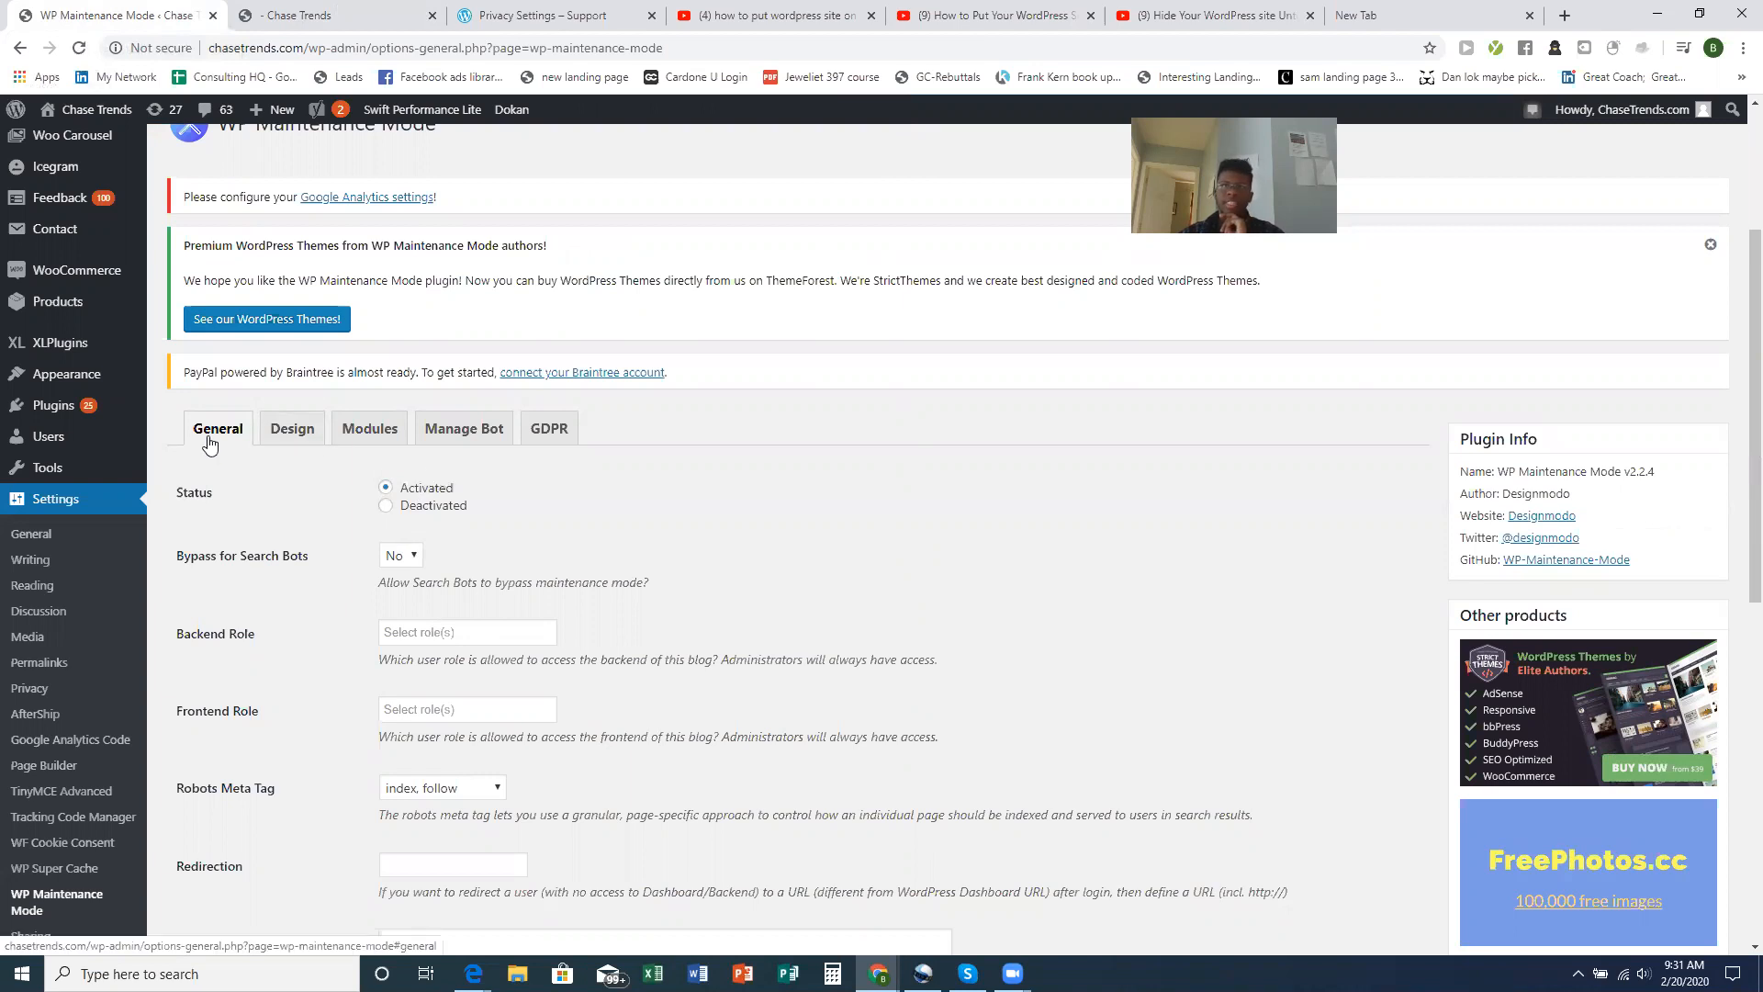
pyautogui.scroll(-1, 459, 617)
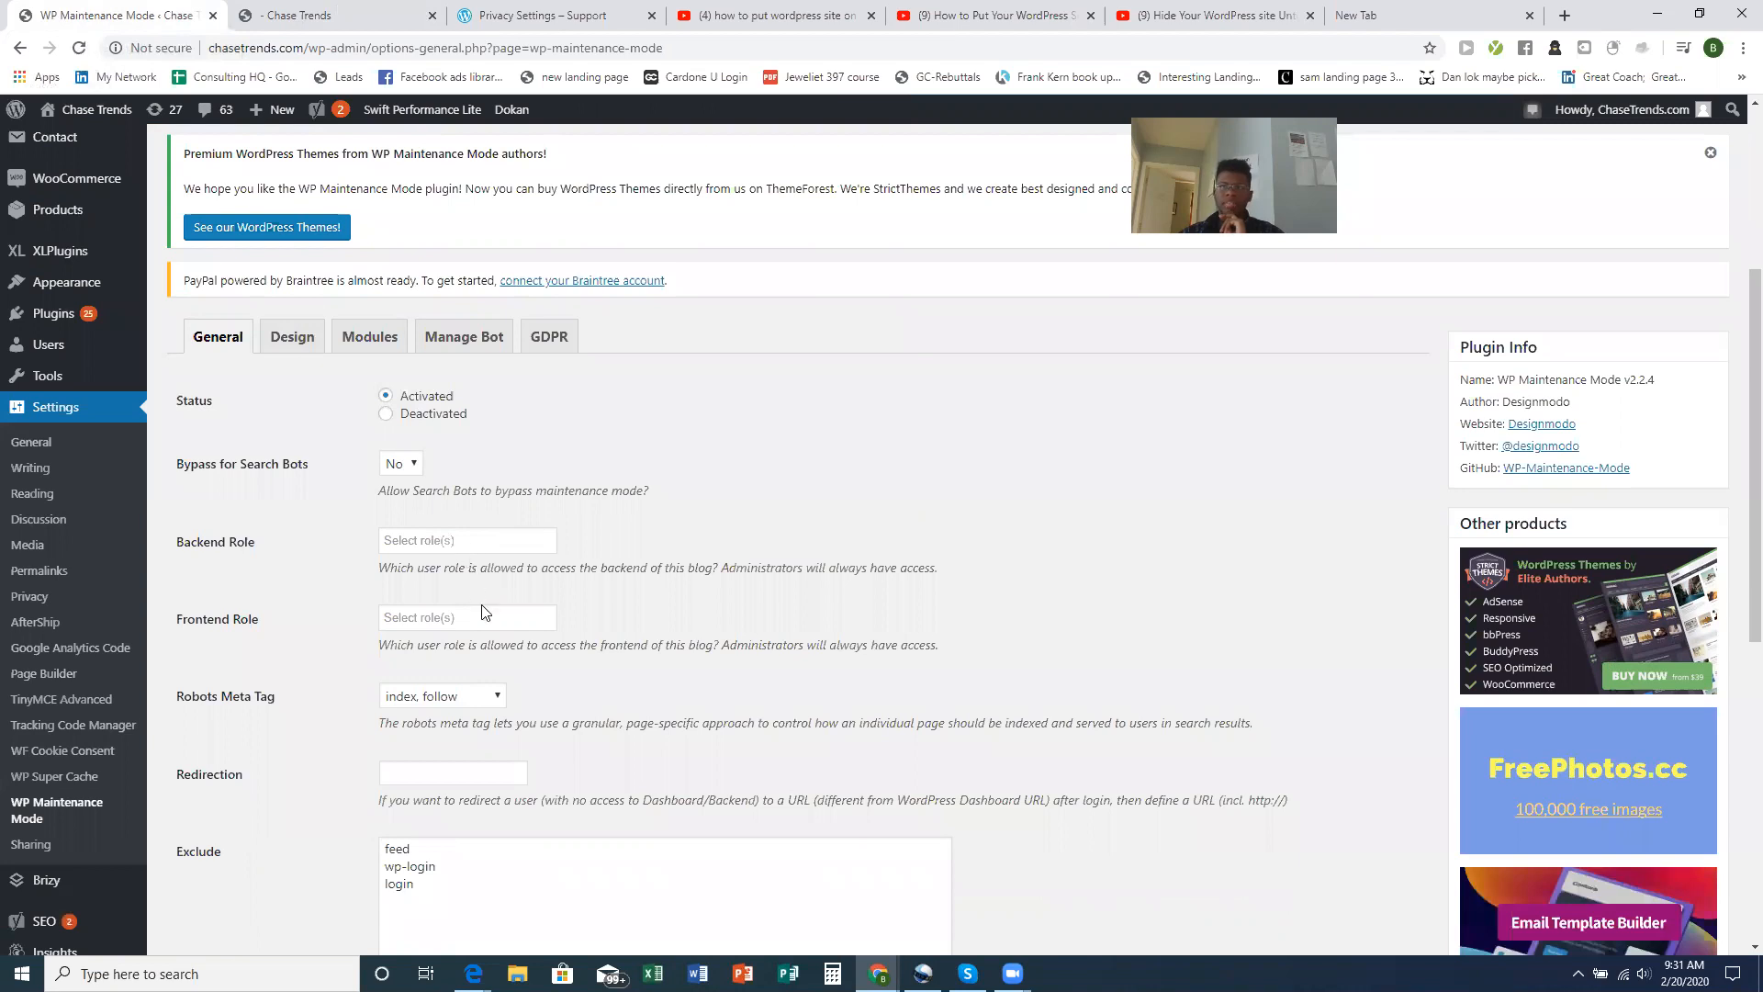
pyautogui.scroll(-1, 493, 649)
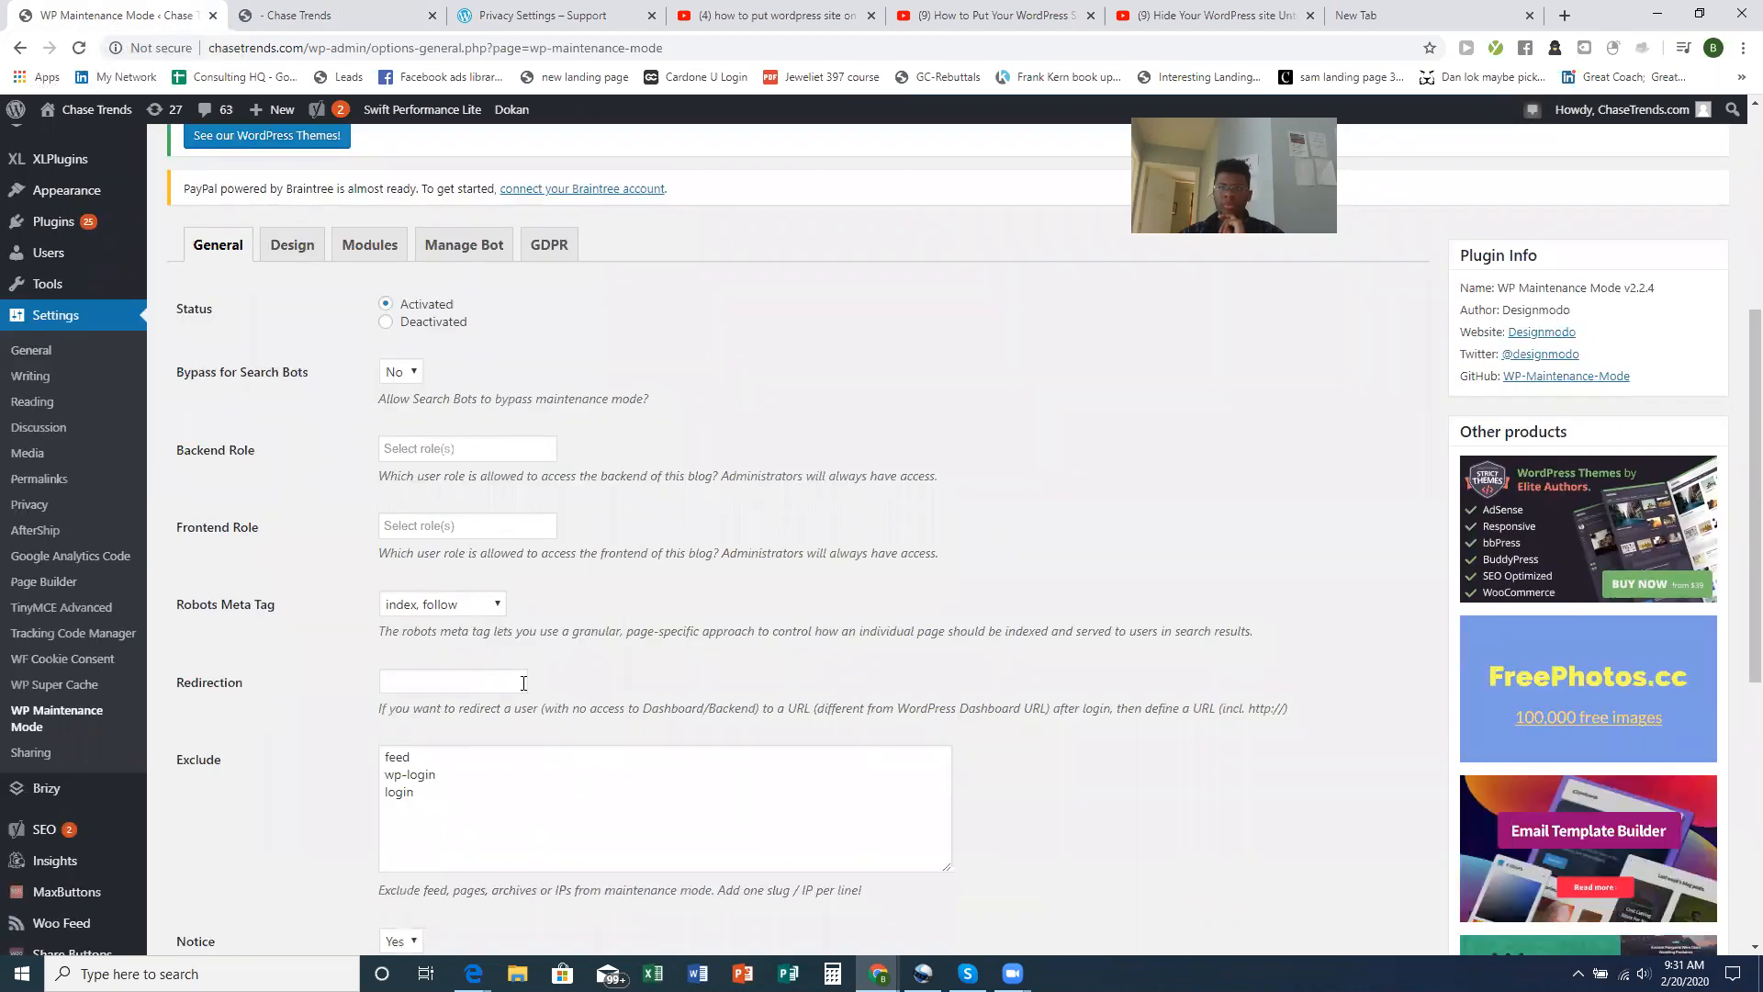
pyautogui.scroll(-1, 524, 682)
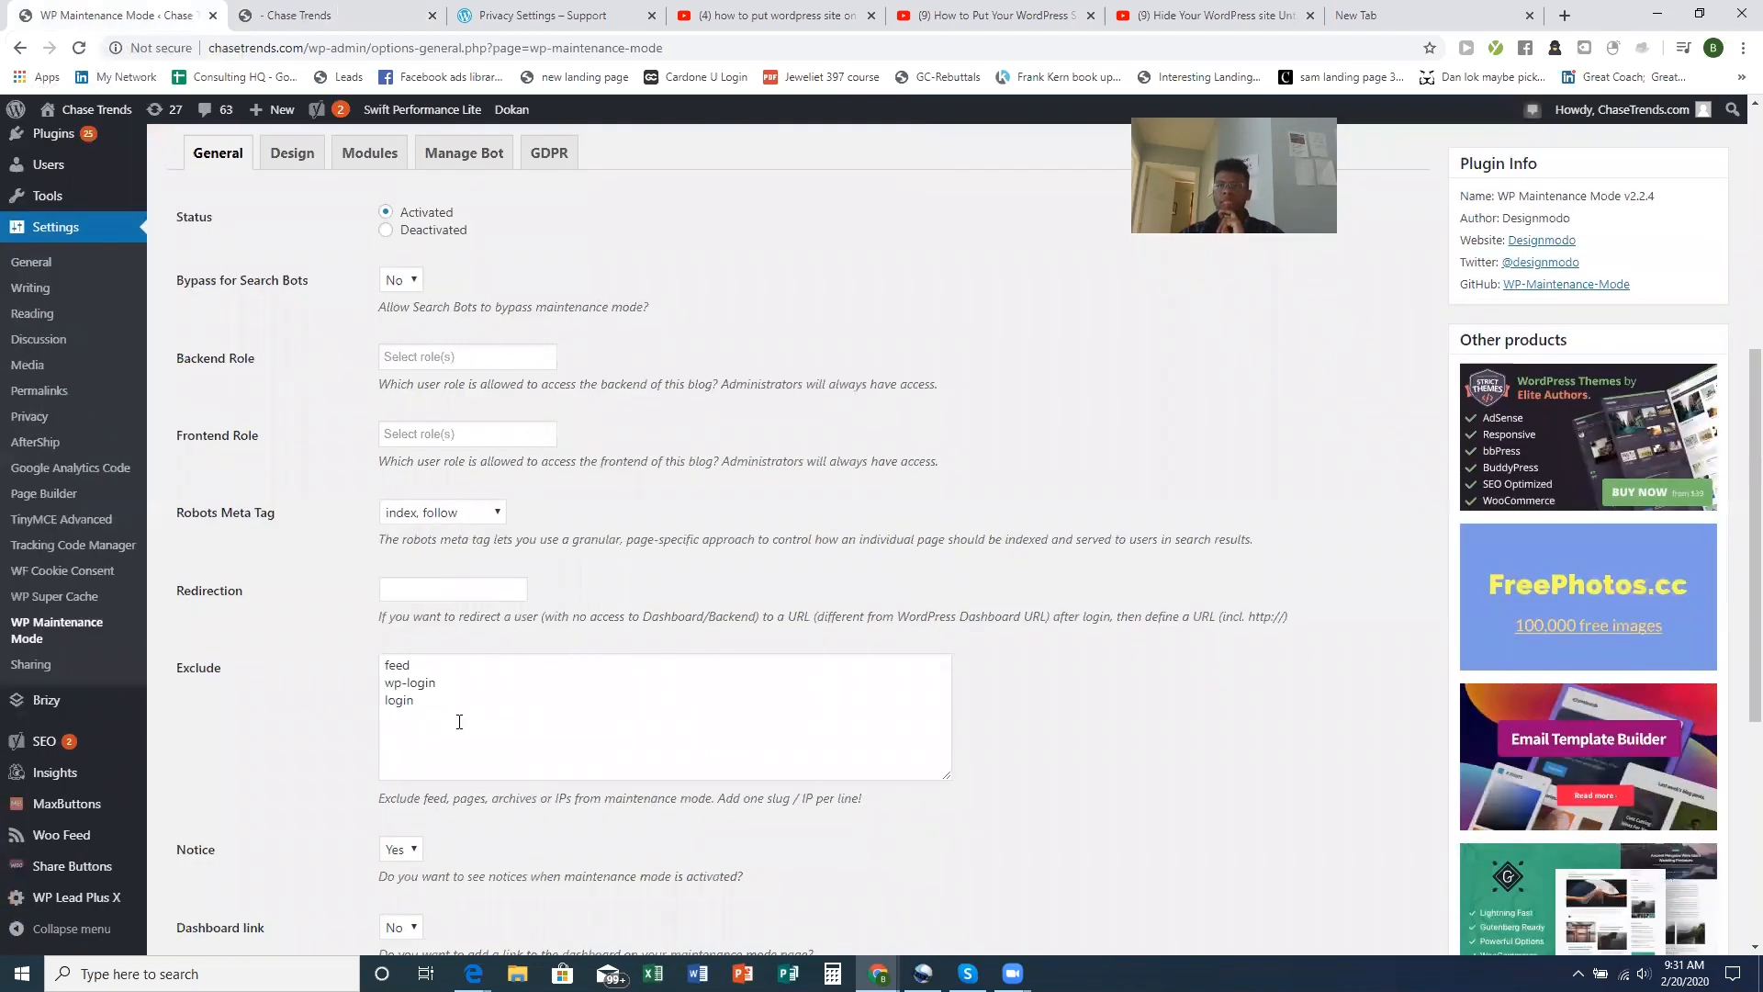
pyautogui.click(461, 720)
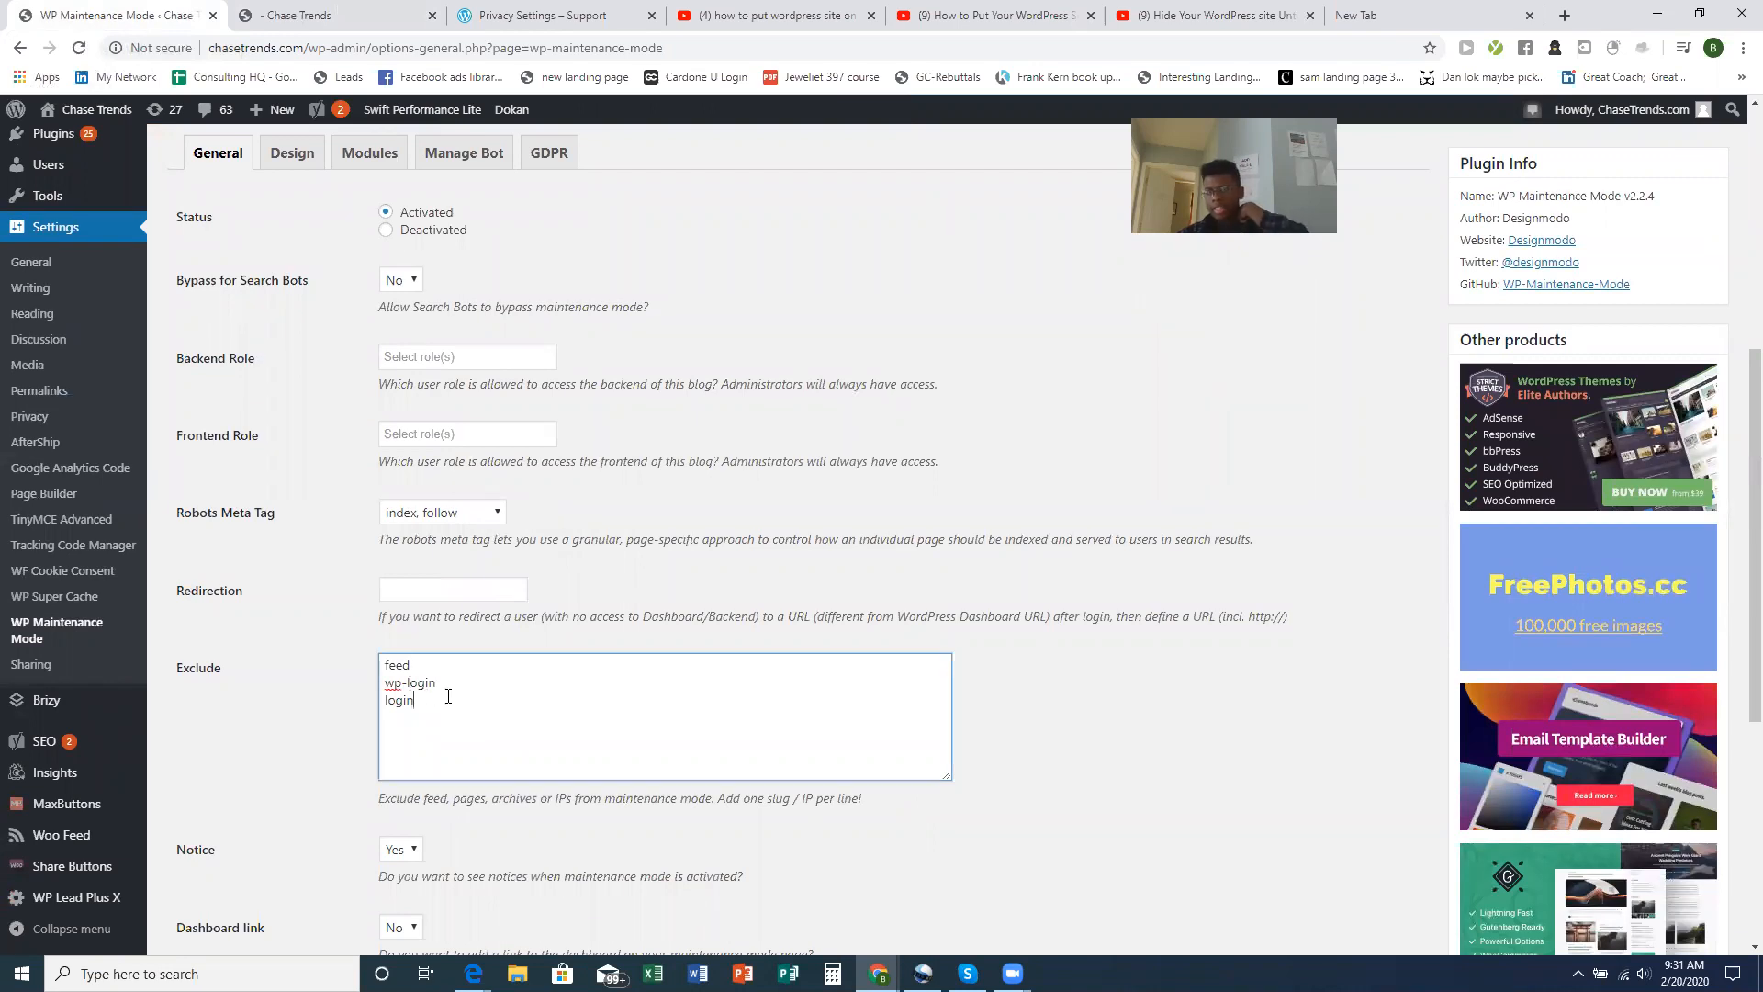
pyautogui.click(313, 729)
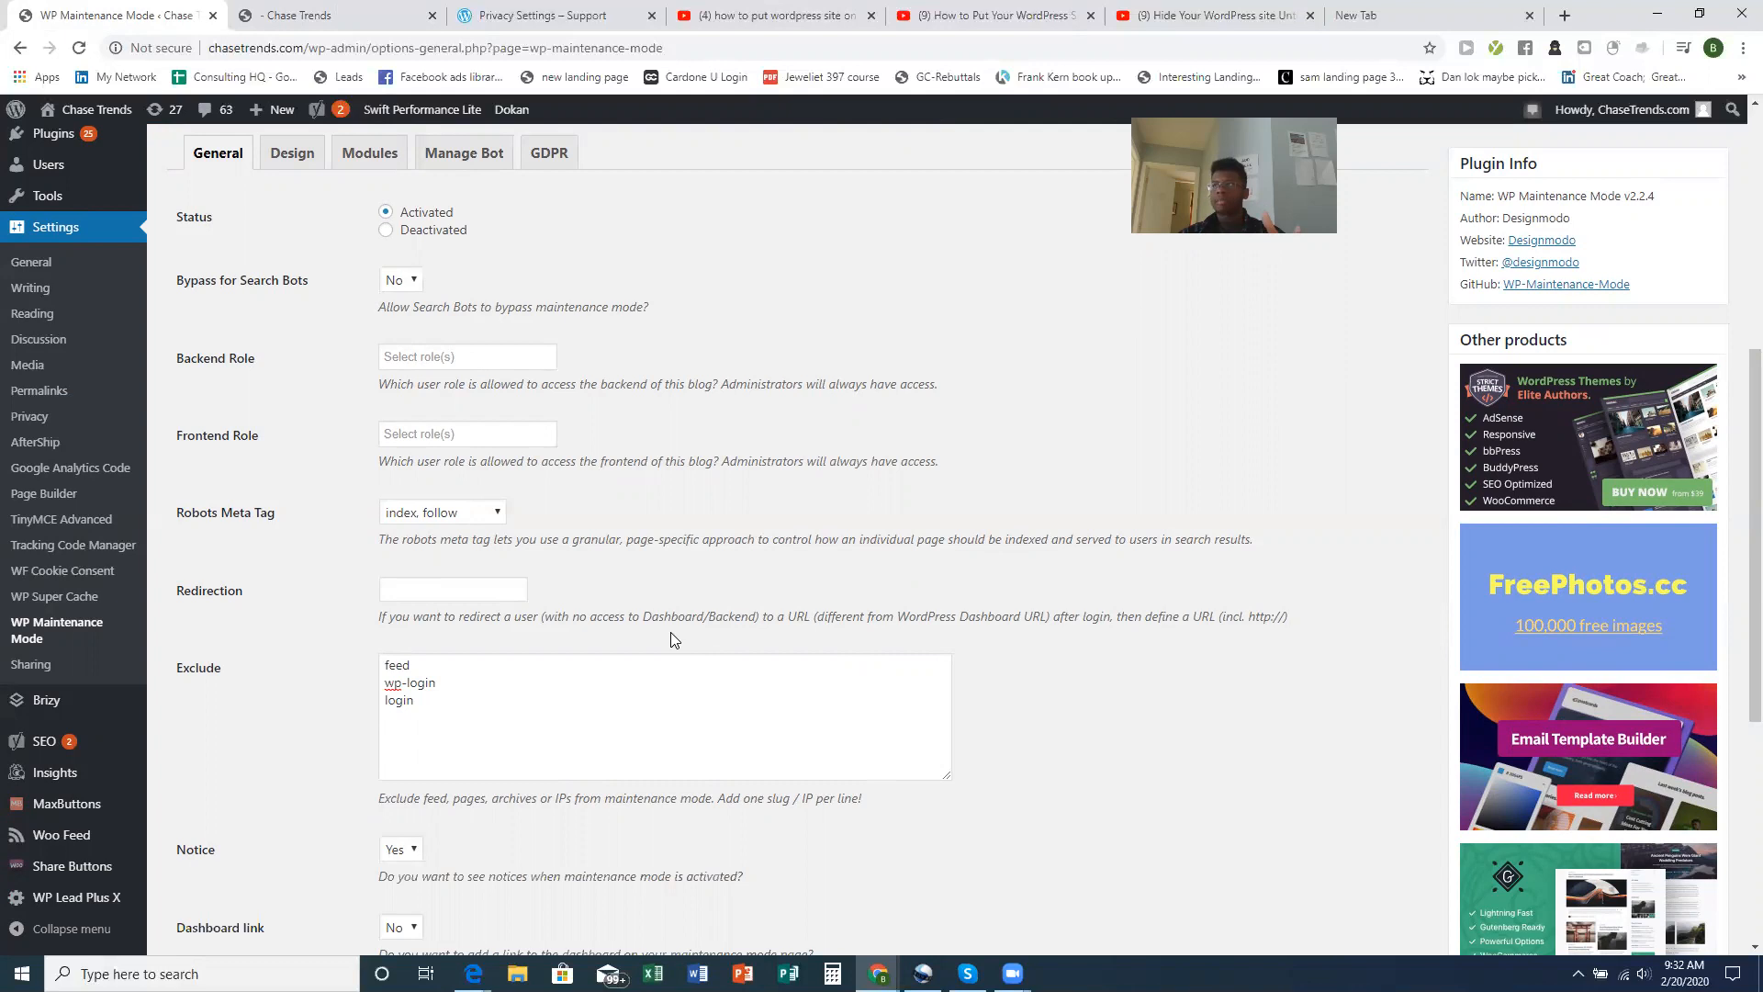
# Load chasetrends.com/wp-login.php in the storefront's browser tab to view the site's login page
pyautogui.click(391, 16)
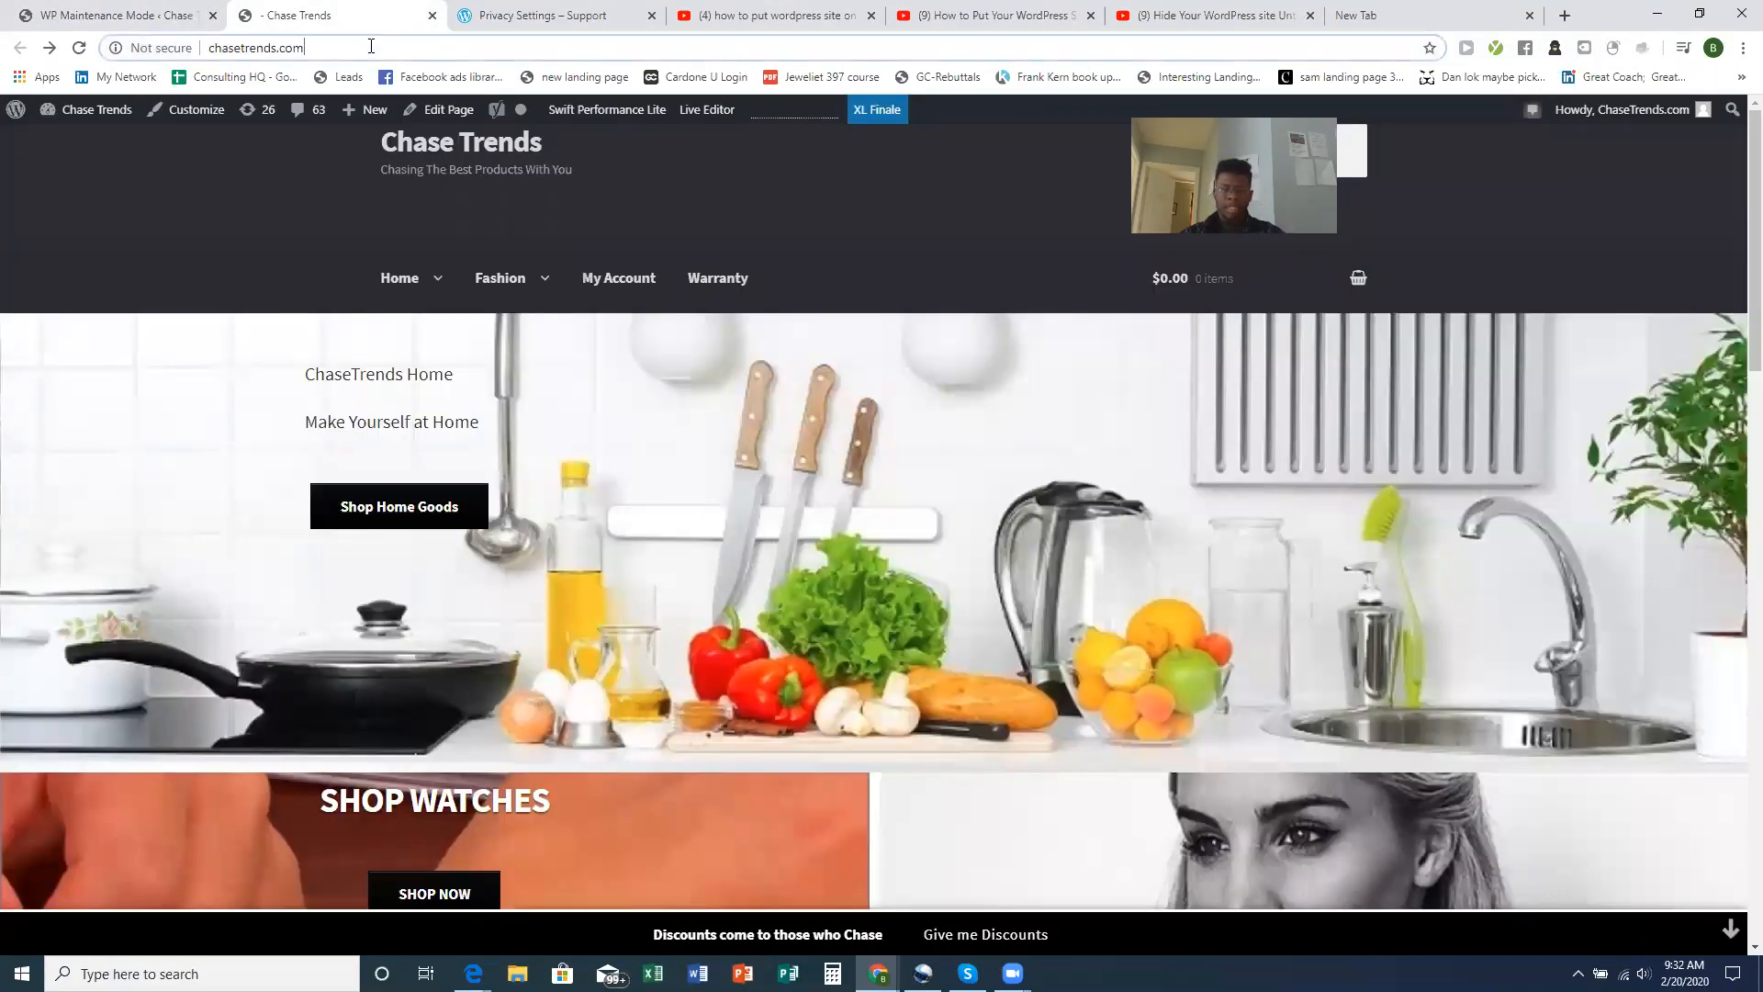
pyautogui.write('/wp-log')
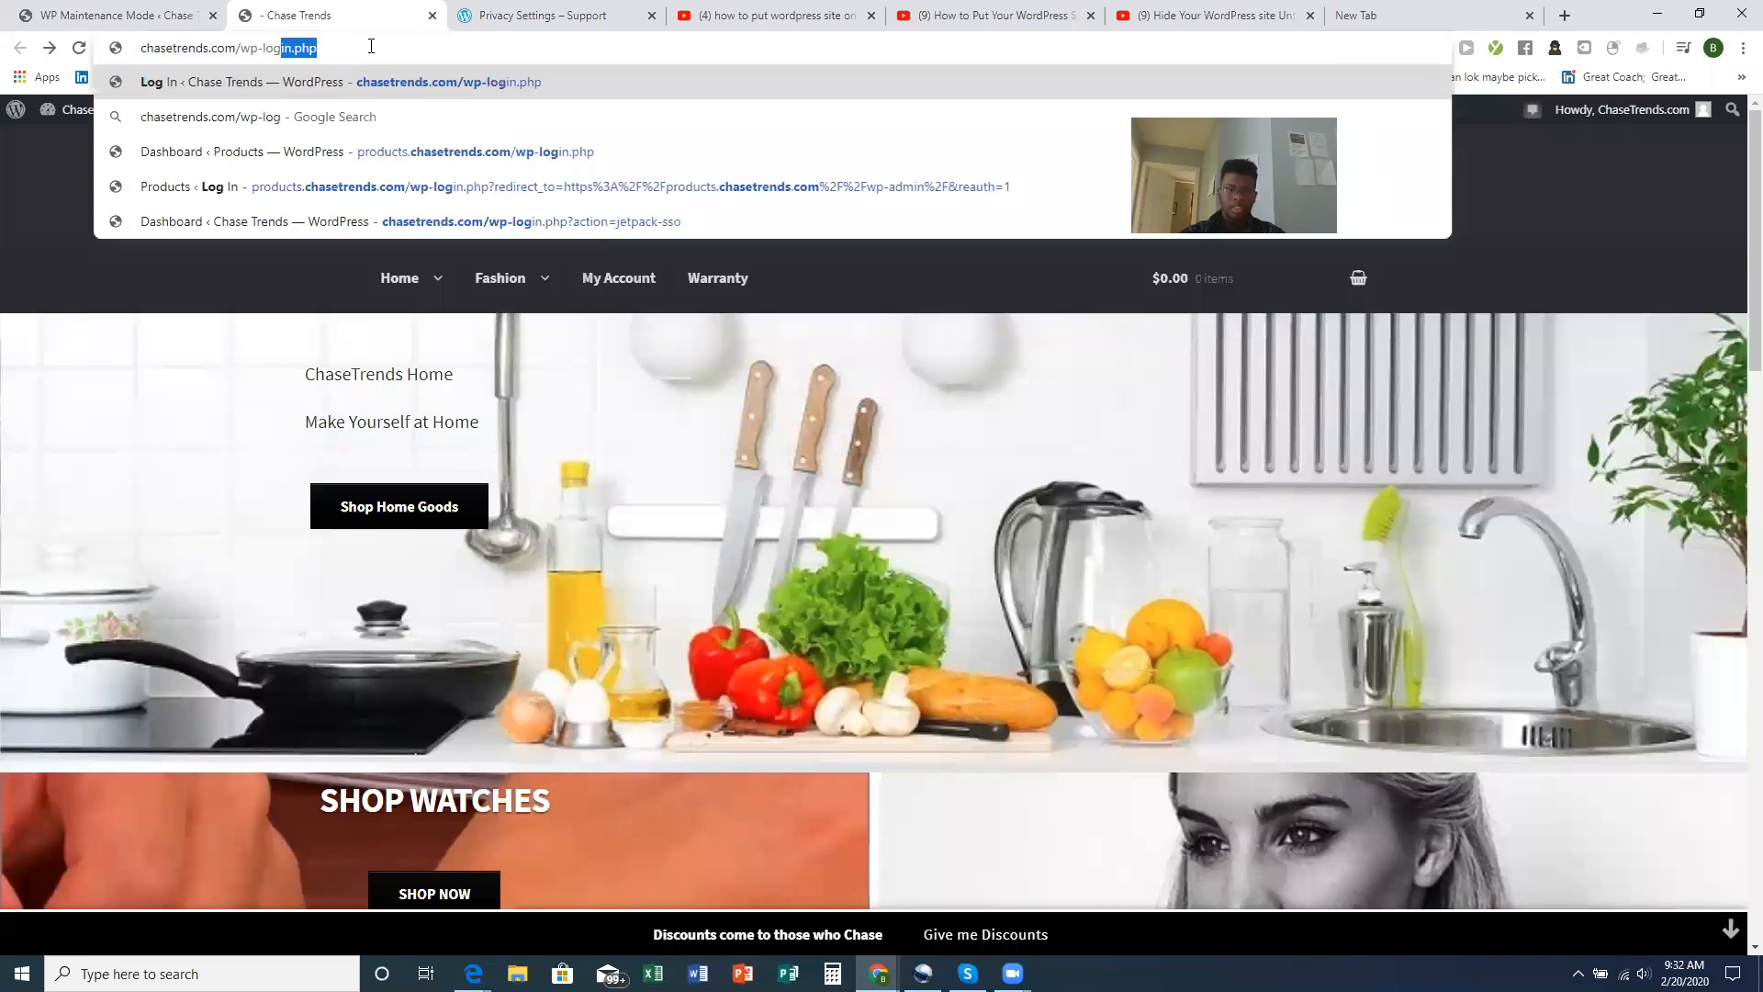
pyautogui.write('in.php')
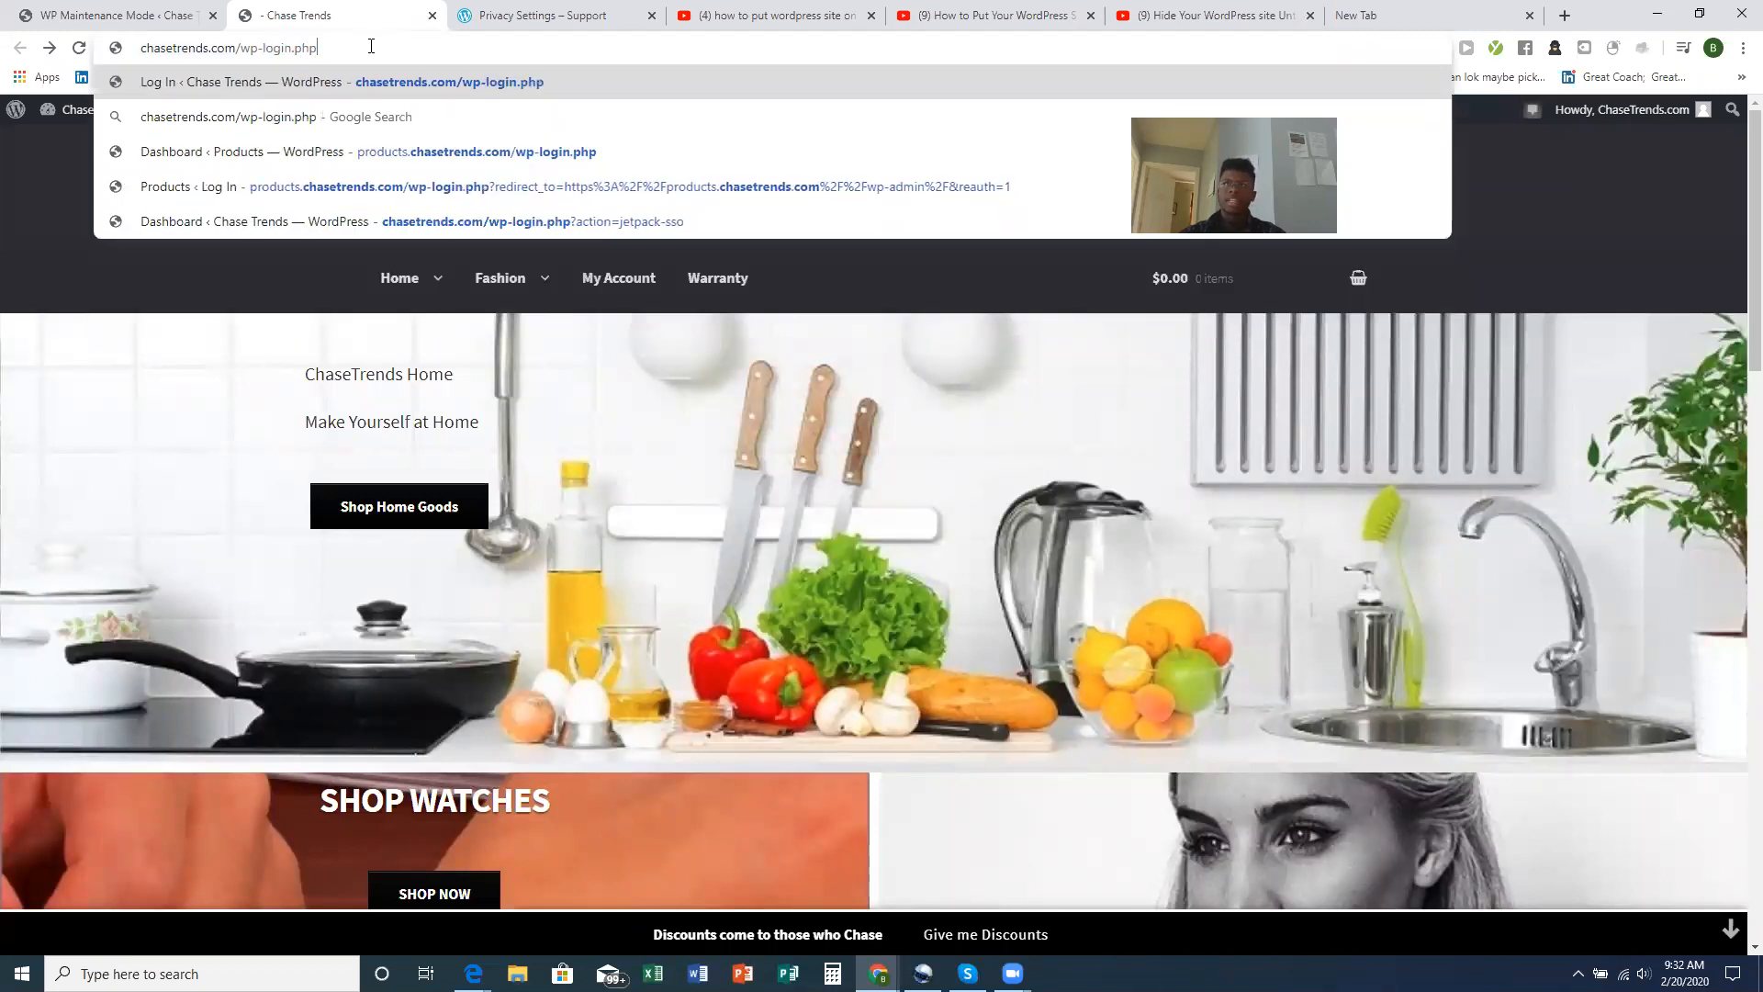
pyautogui.press('Return')
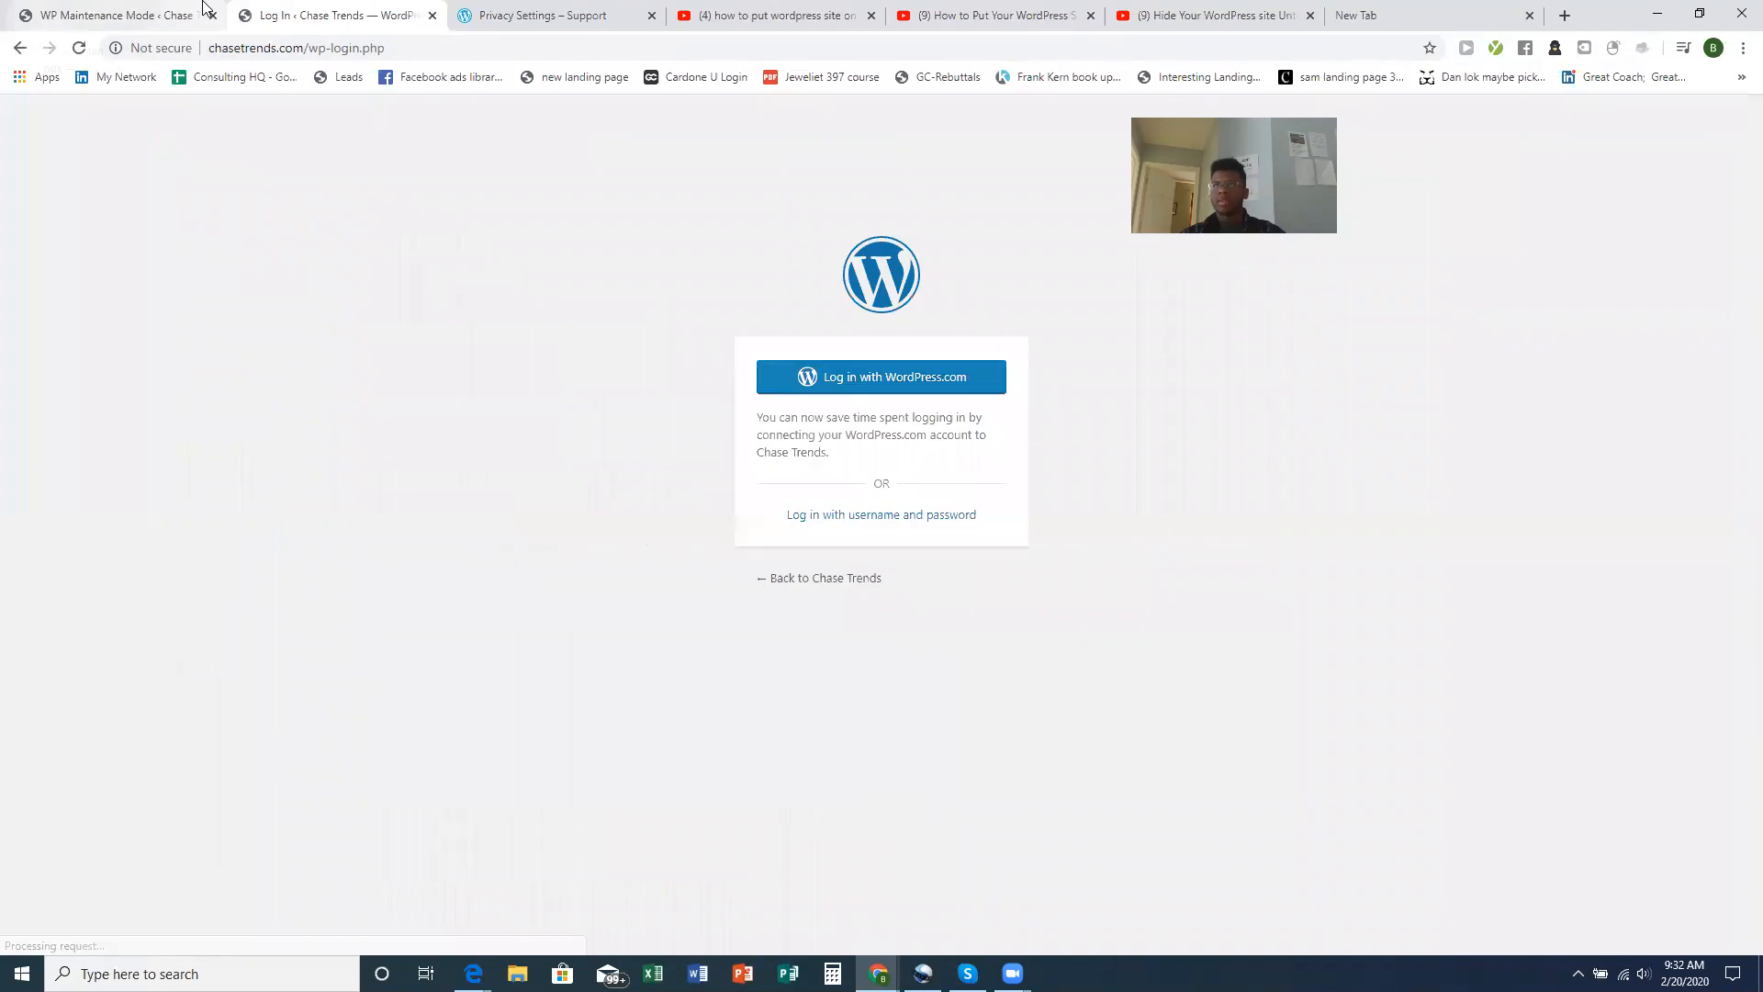
# Go back to the WP Maintenance Mode settings and save the General settings with the status Activated
pyautogui.click(204, 7)
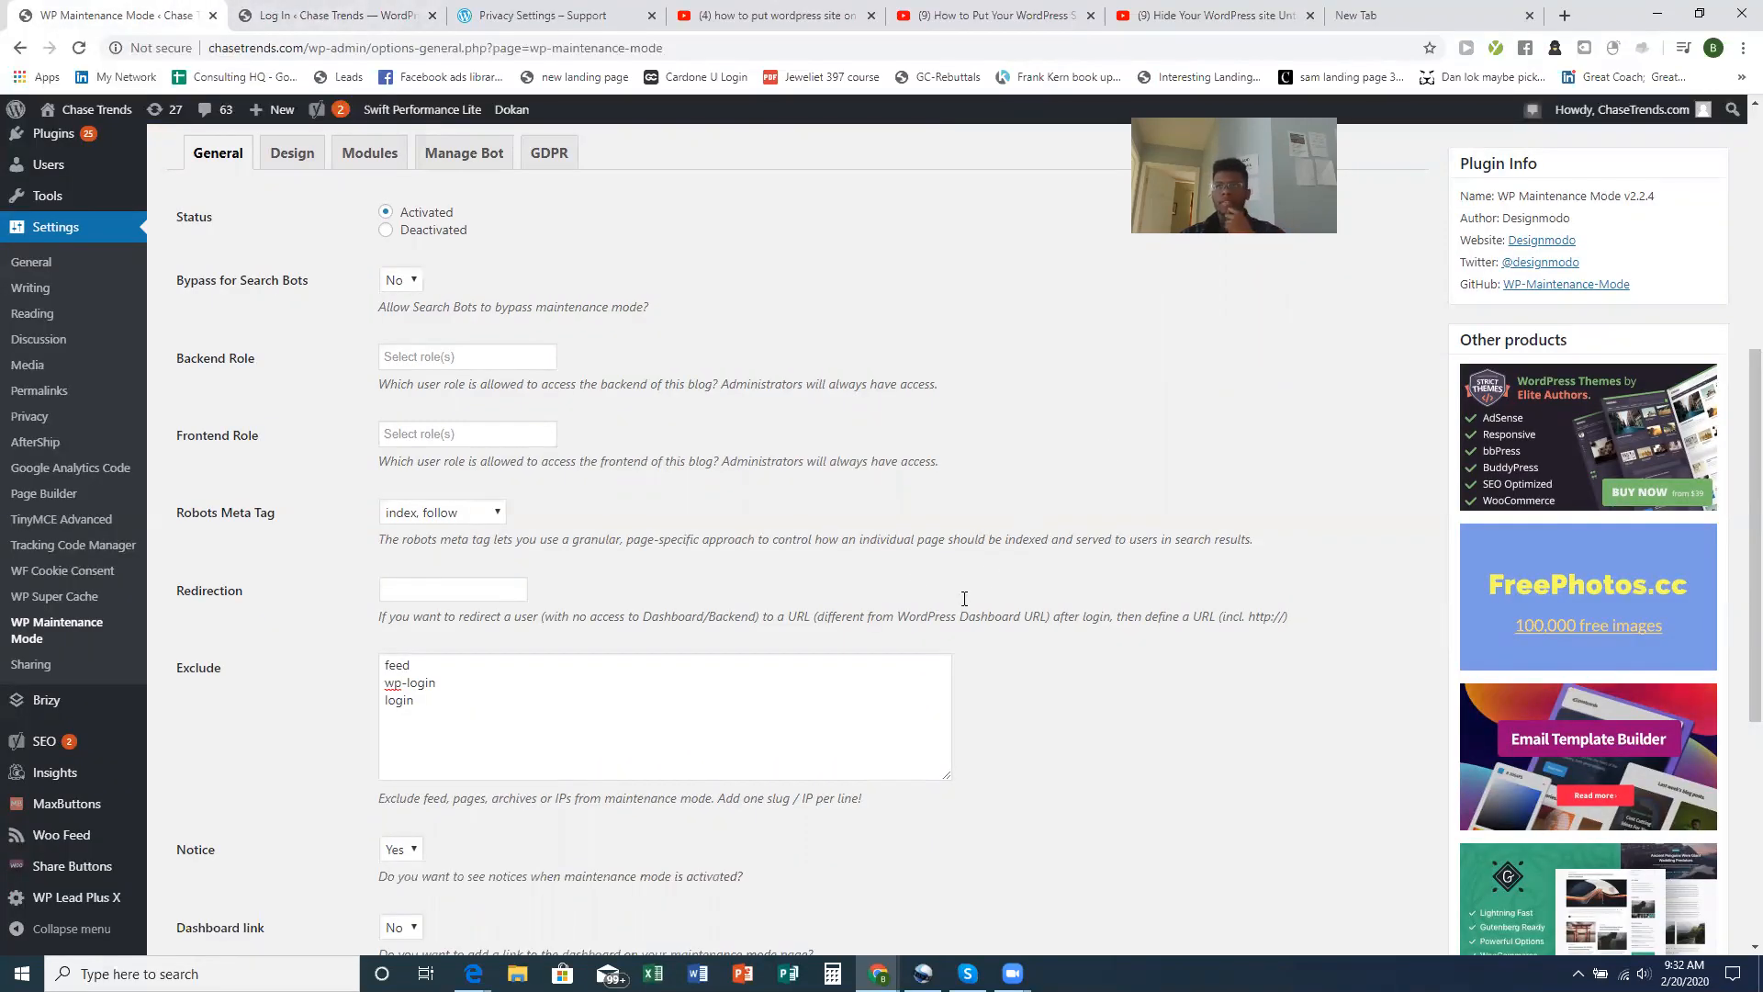
pyautogui.scroll(-3, 986, 564)
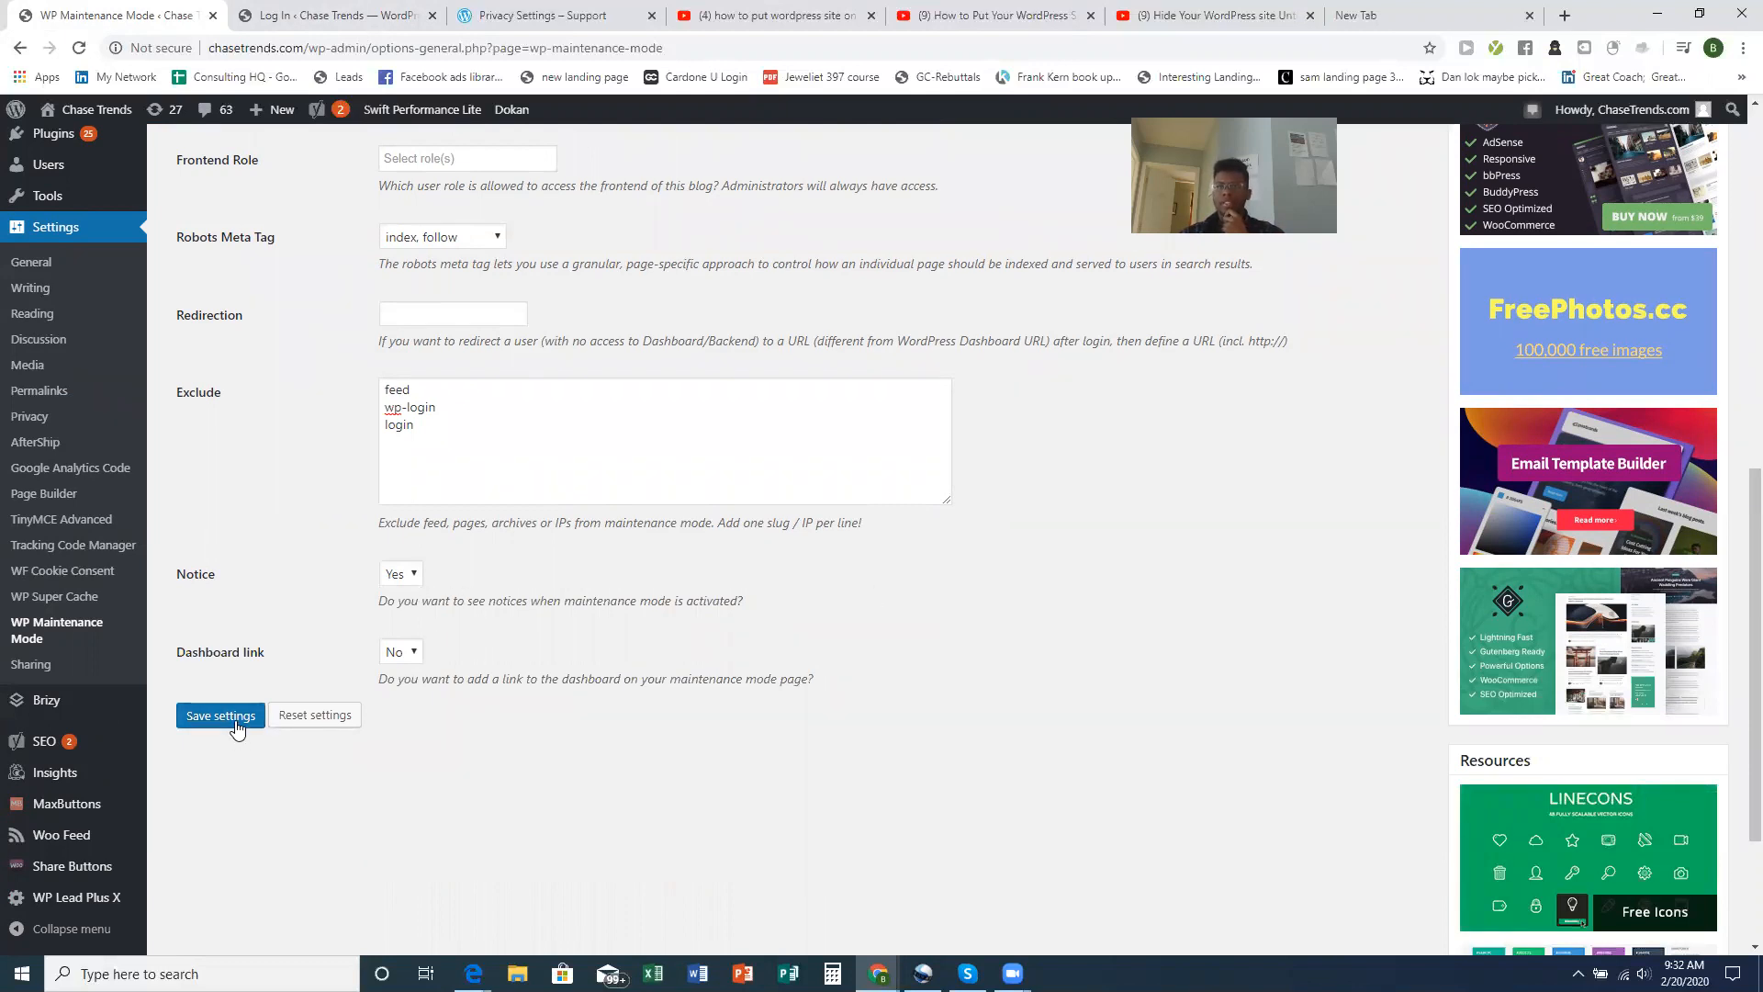
pyautogui.click(236, 725)
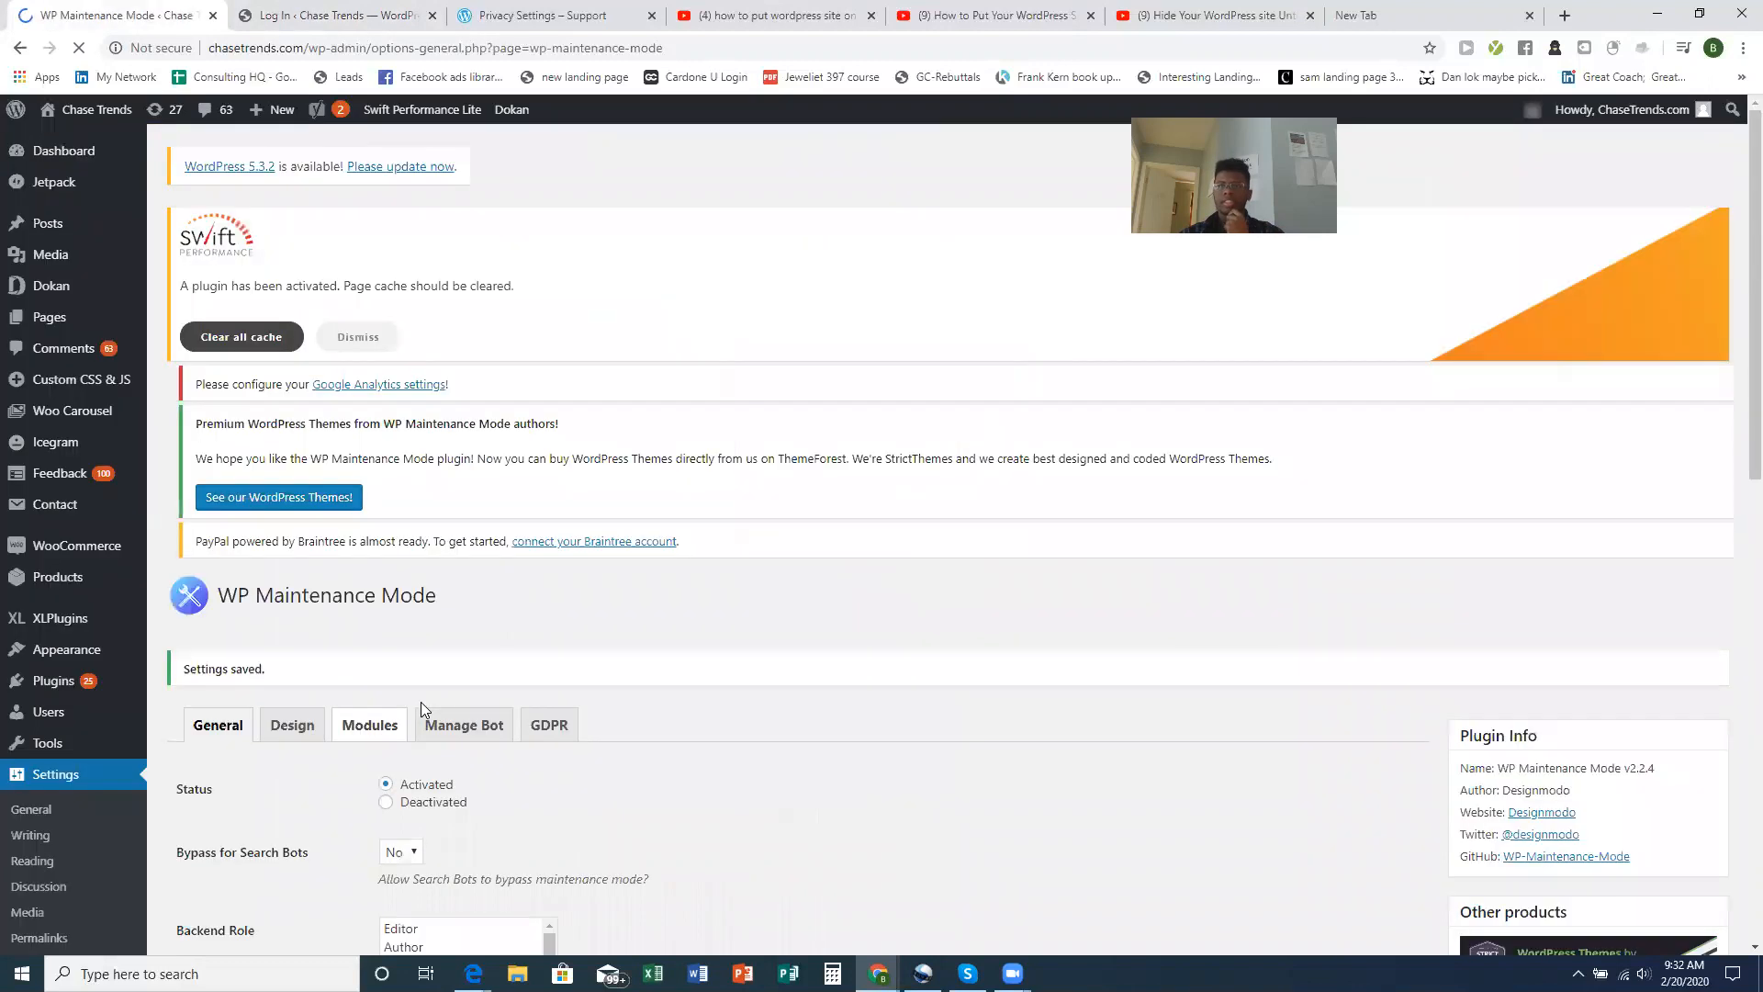
# In the plugin's Design settings, set the maintenance page heading to "Launches on March 12, 2020"
pyautogui.scroll(-4, 342, 692)
pyautogui.scroll(1, 344, 608)
pyautogui.click(293, 484)
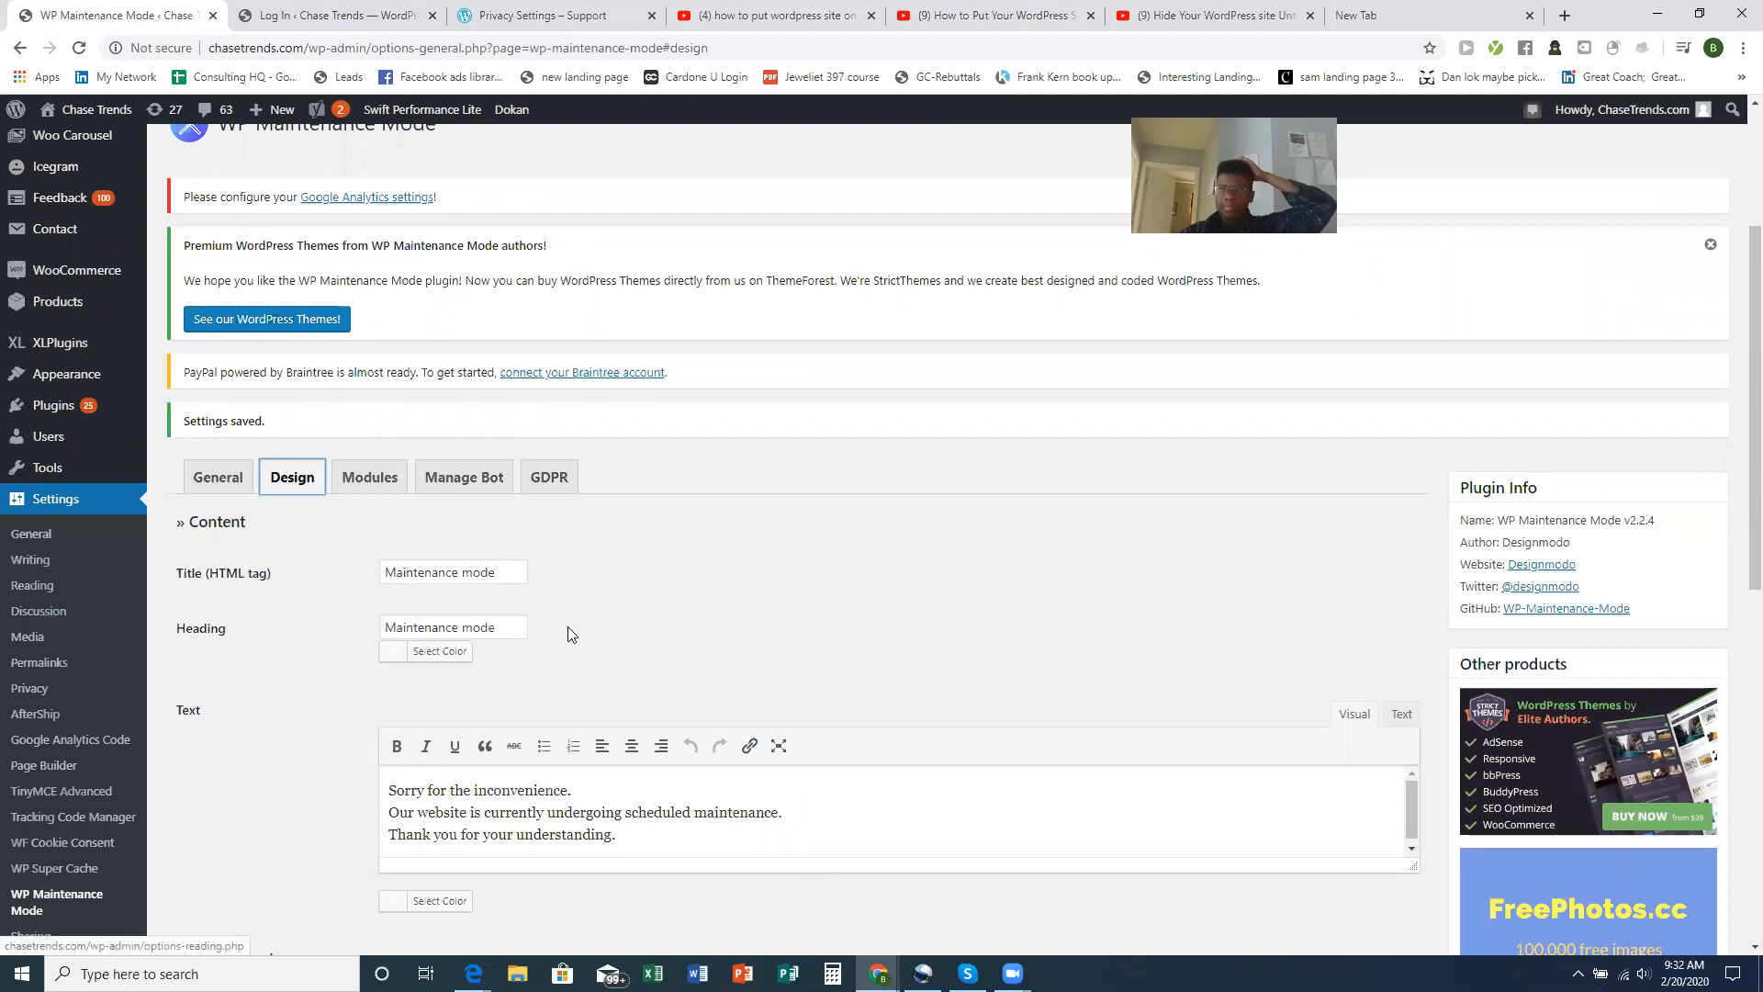
pyautogui.tripleClick(498, 632)
pyautogui.write('Launches on March 12')
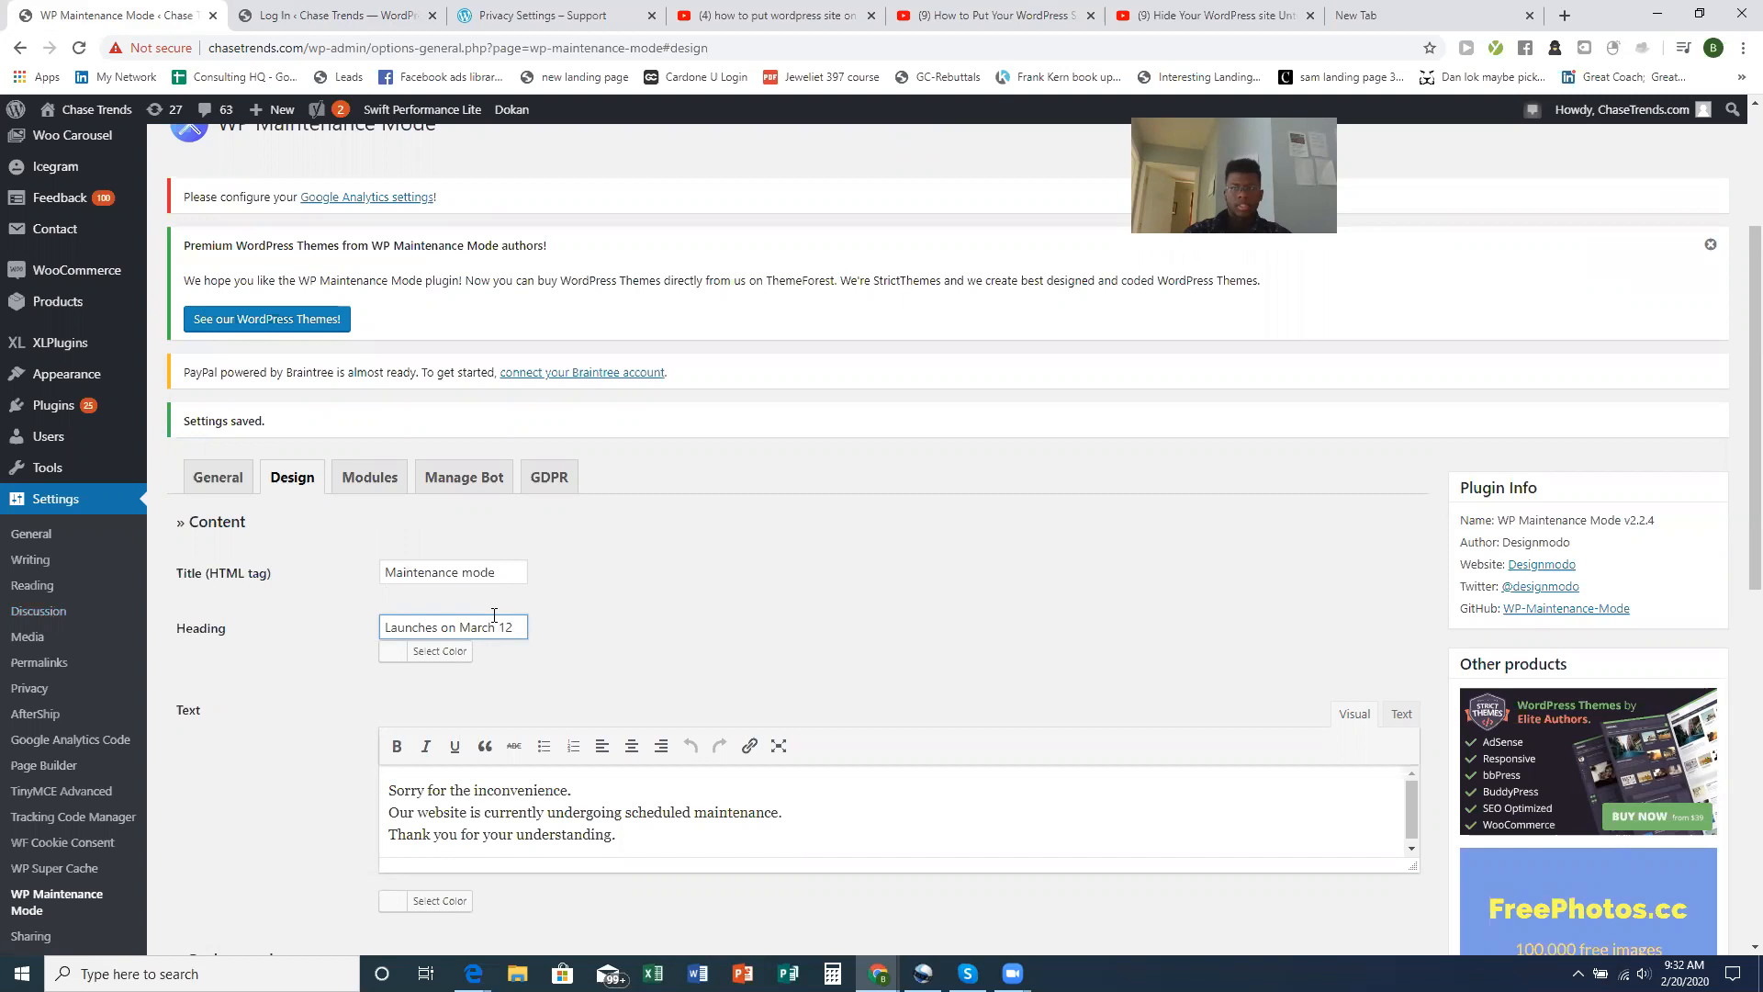
pyautogui.write(', 2020')
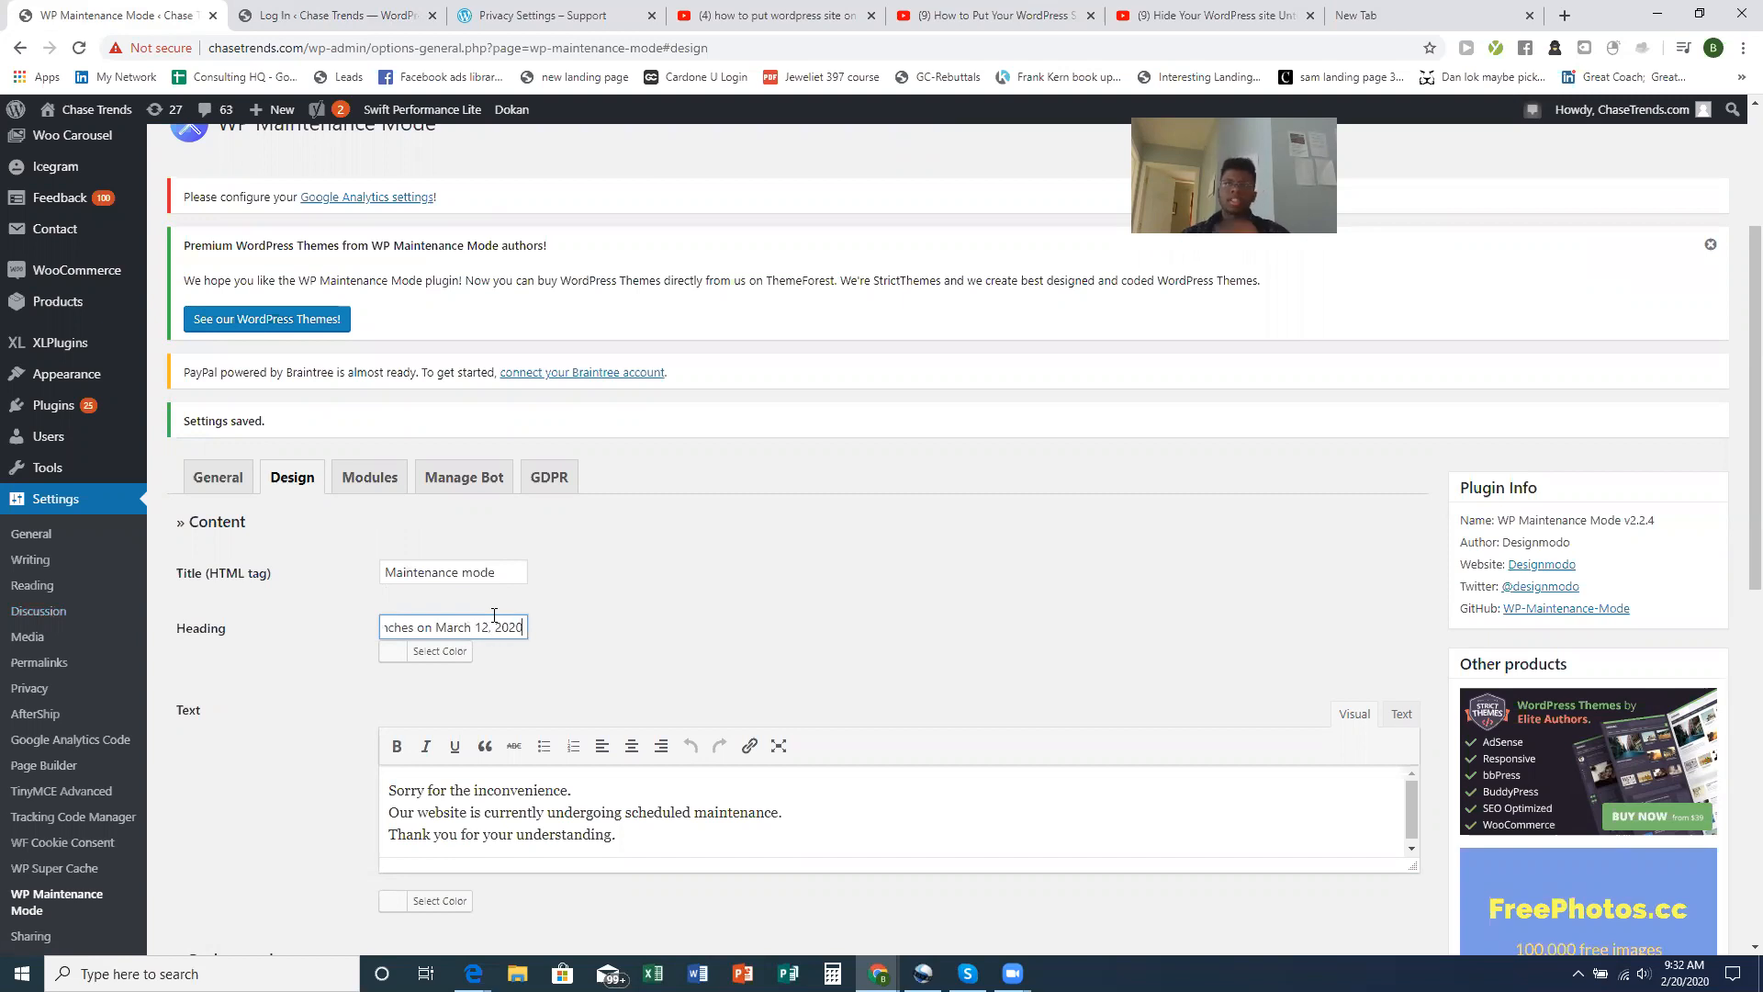
# Replace the maintenance page heading with "Ready for our Launch?"
pyautogui.hotkey('ctrl', 'a')
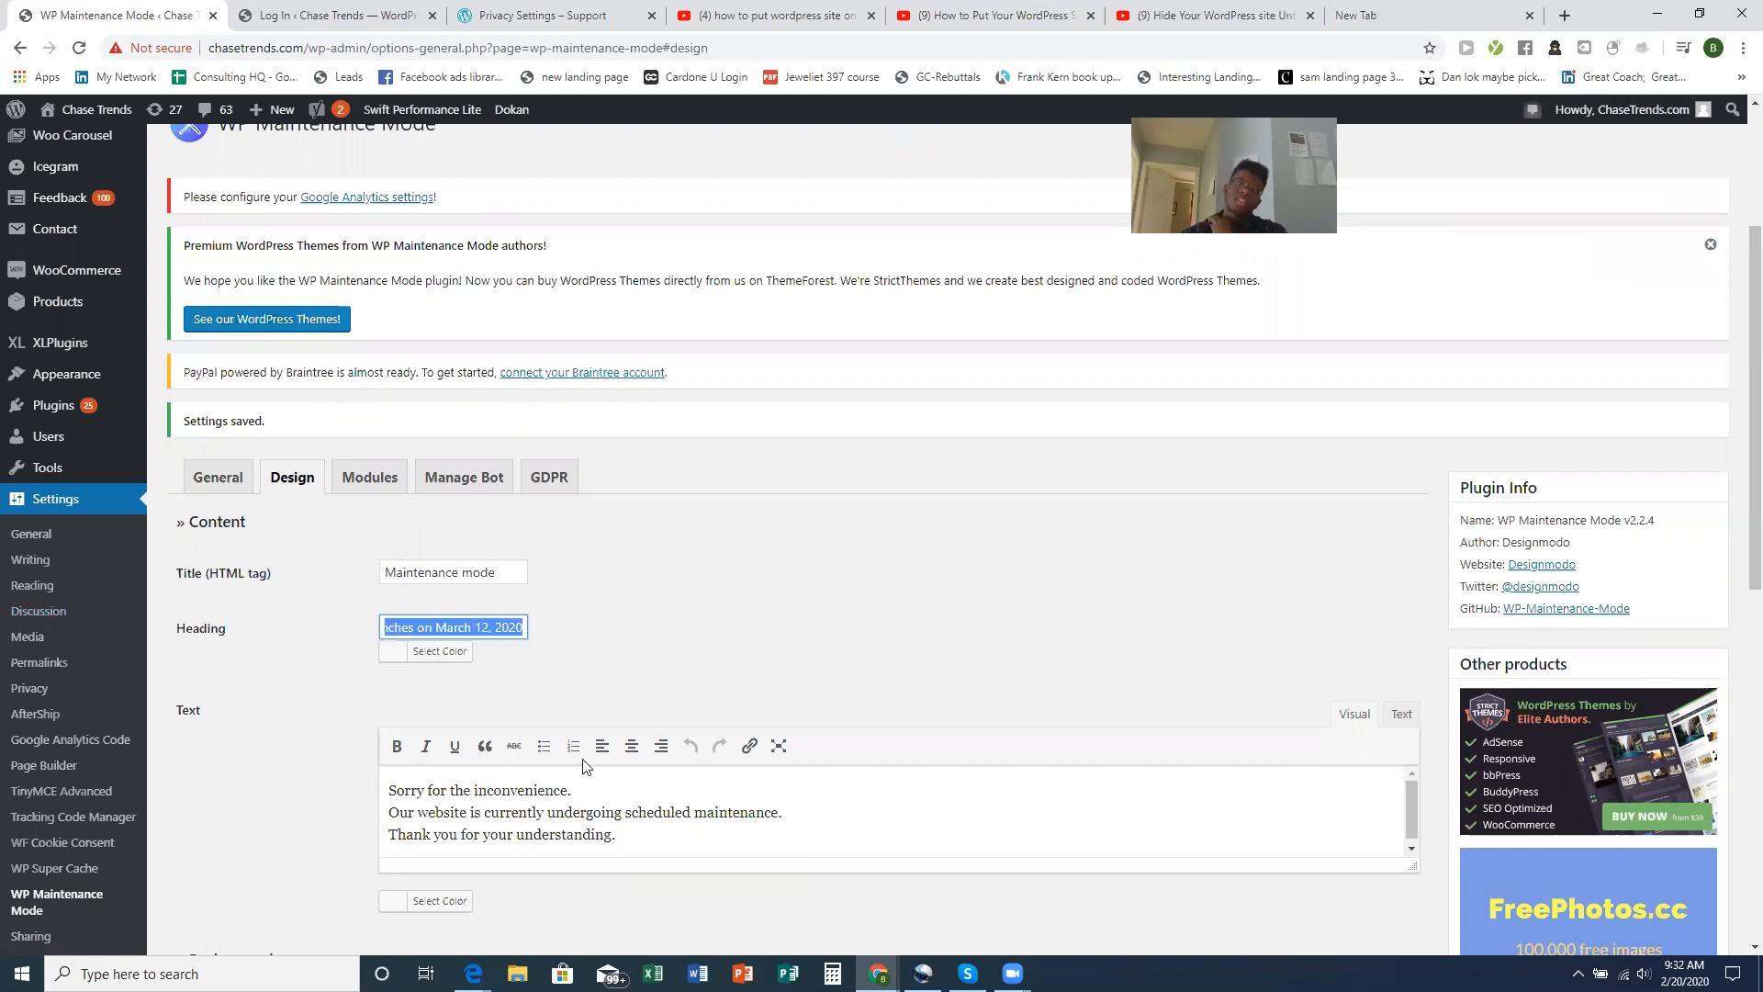
pyautogui.moveTo(654, 837); pyautogui.dragTo(334, 752)
pyautogui.doubleClick(432, 628)
pyautogui.tripleClick(440, 625)
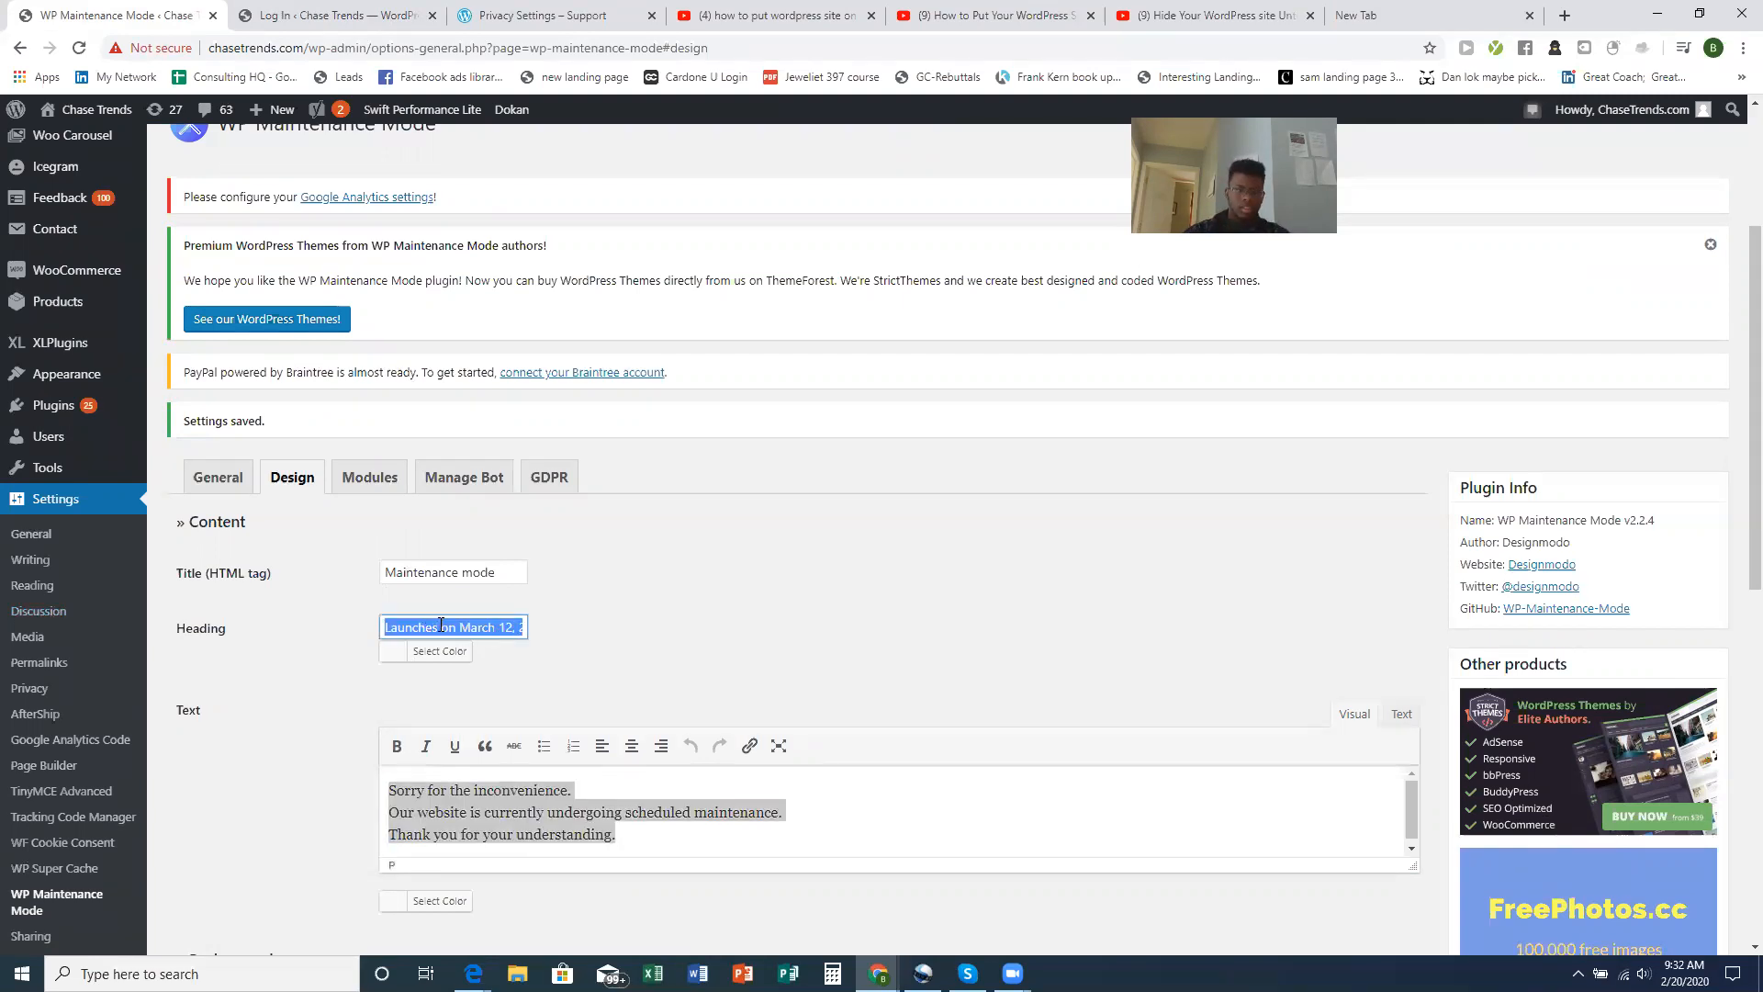
pyautogui.write('Ready for')
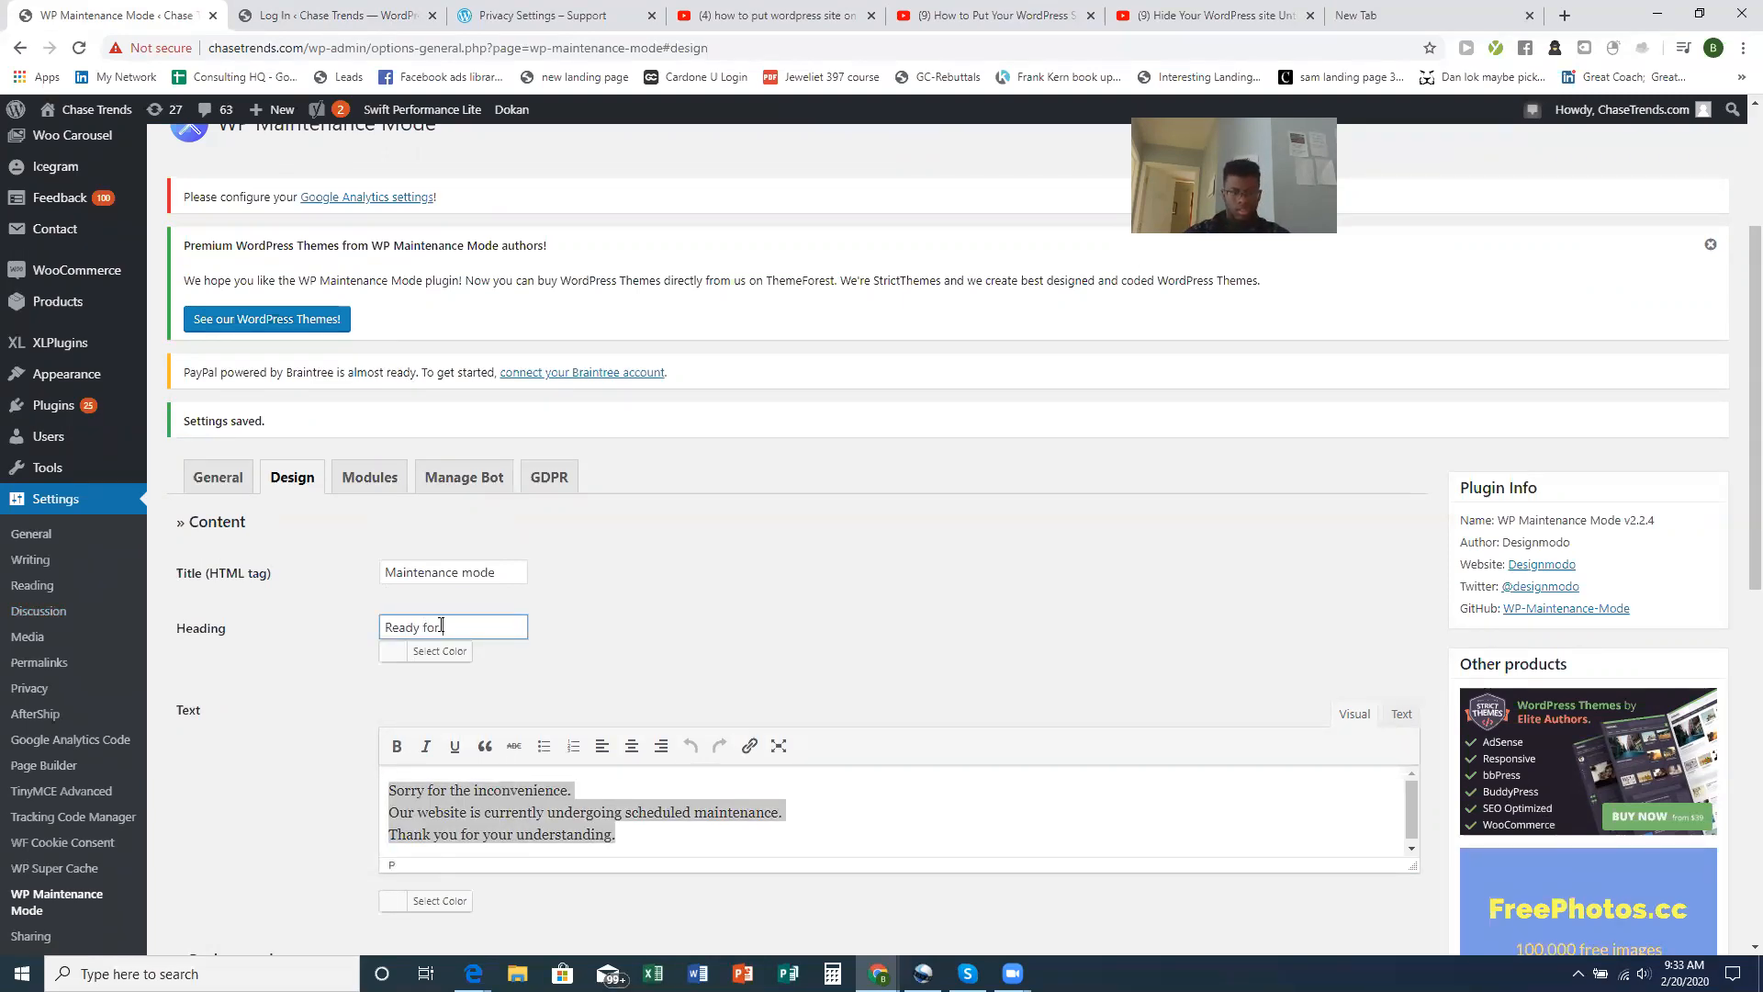
pyautogui.write(' our Launch')
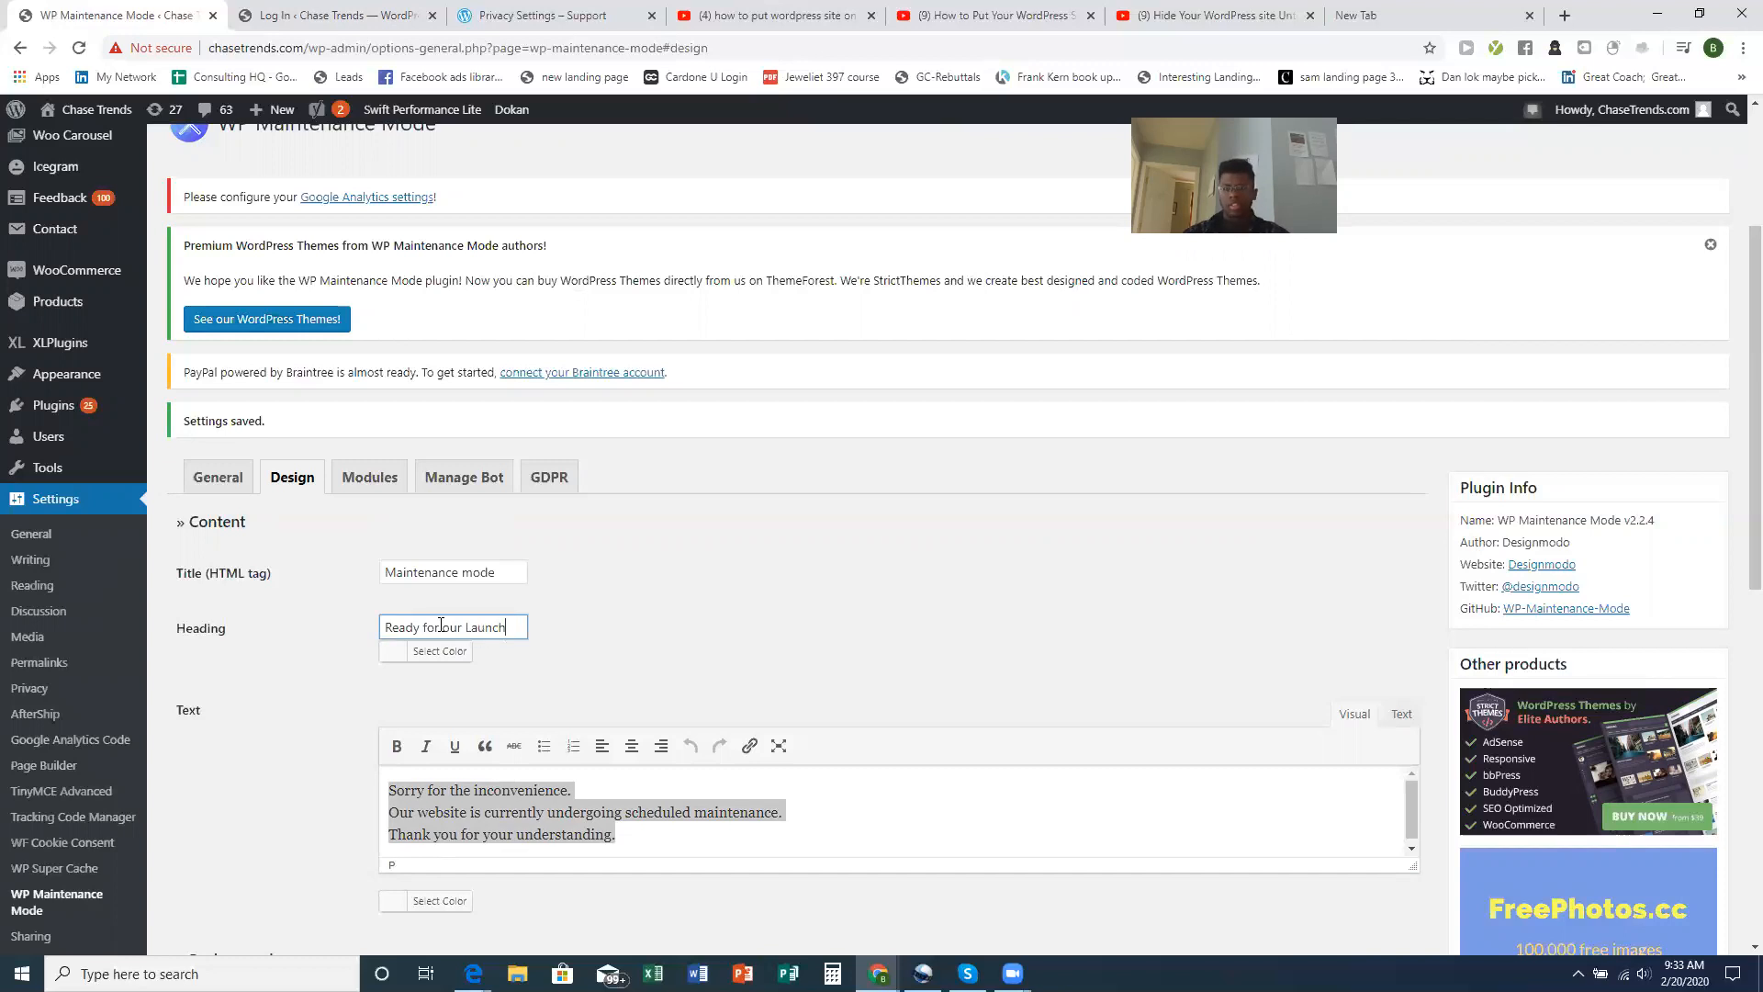
pyautogui.write('?')
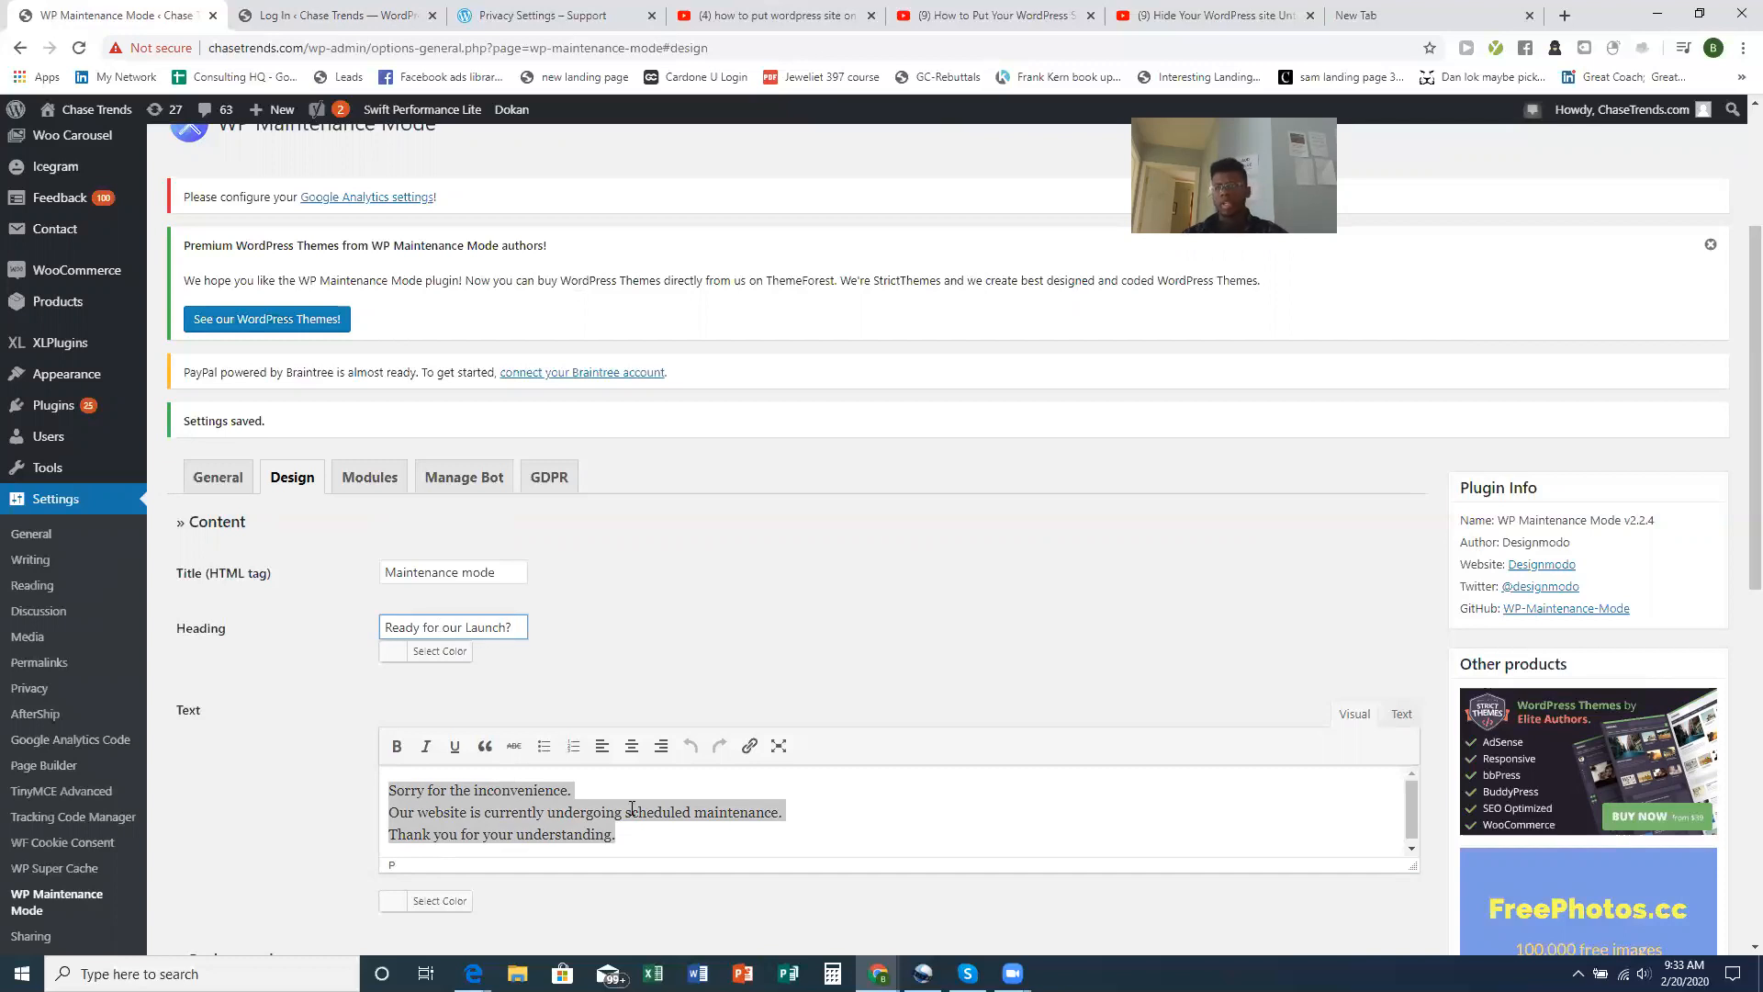
pyautogui.click(984, 577)
# Replace the maintenance page's body text with "We can't wait to let you see what's coming on March 12 when we launch!"
pyautogui.scroll(-3, 974, 578)
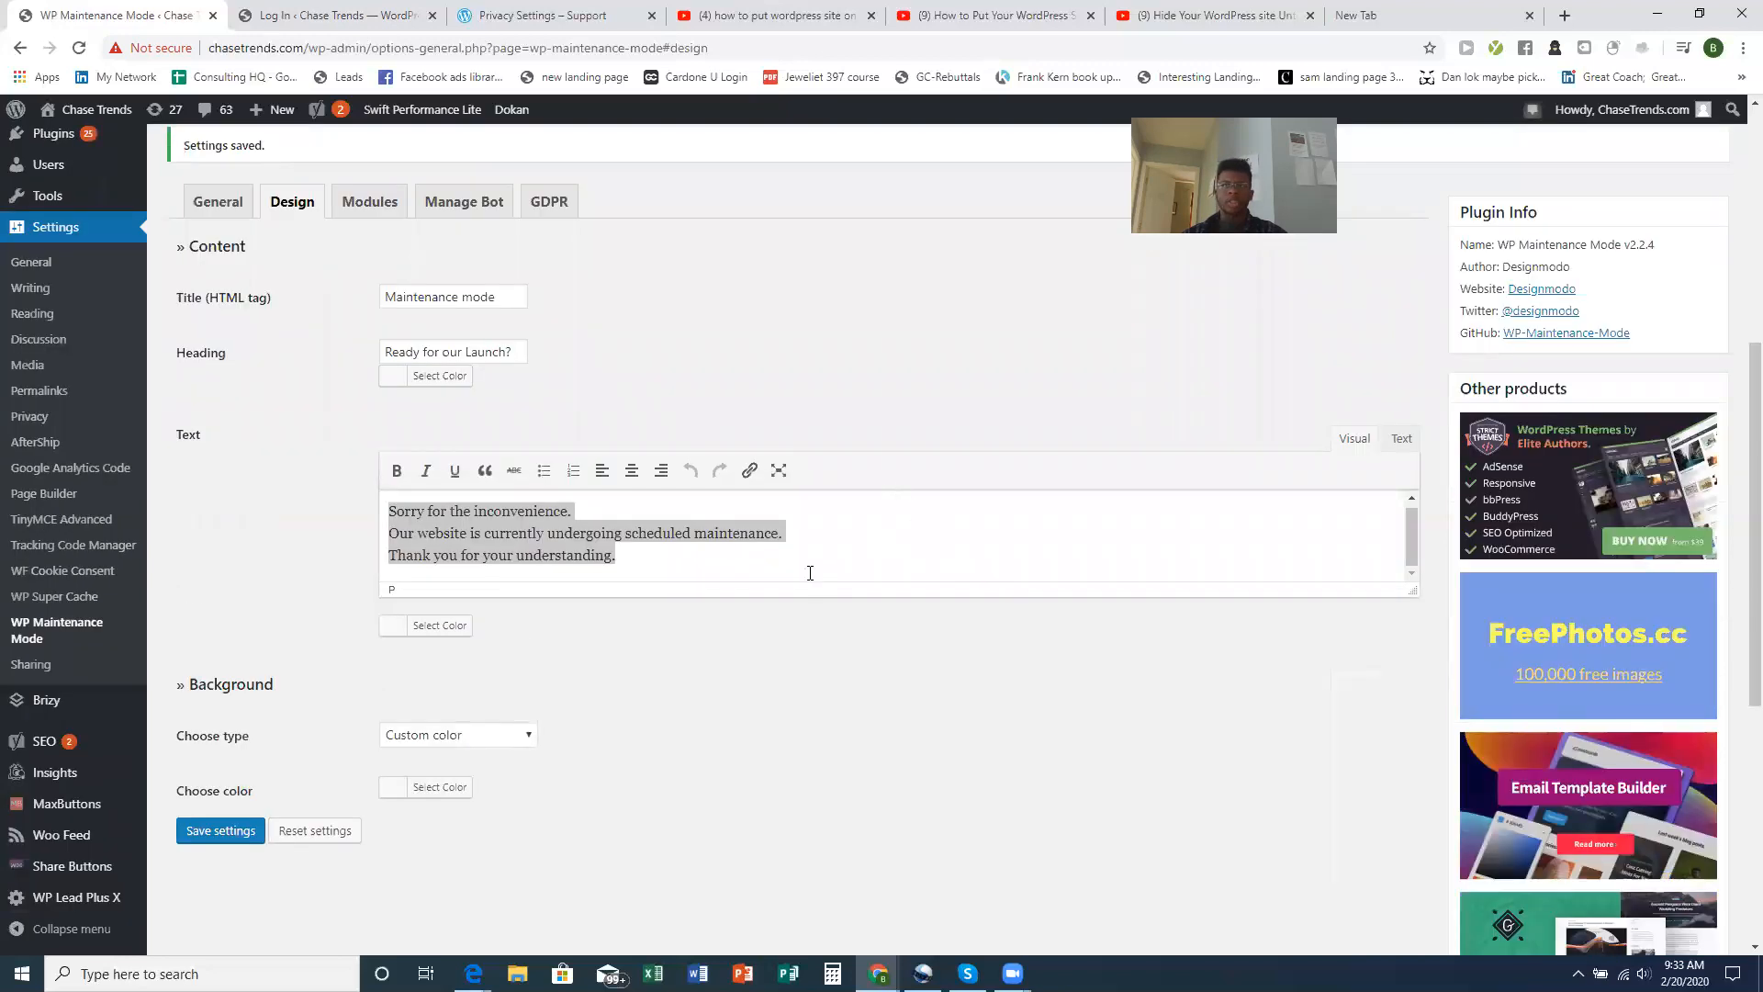
pyautogui.moveTo(770, 565); pyautogui.dragTo(334, 499)
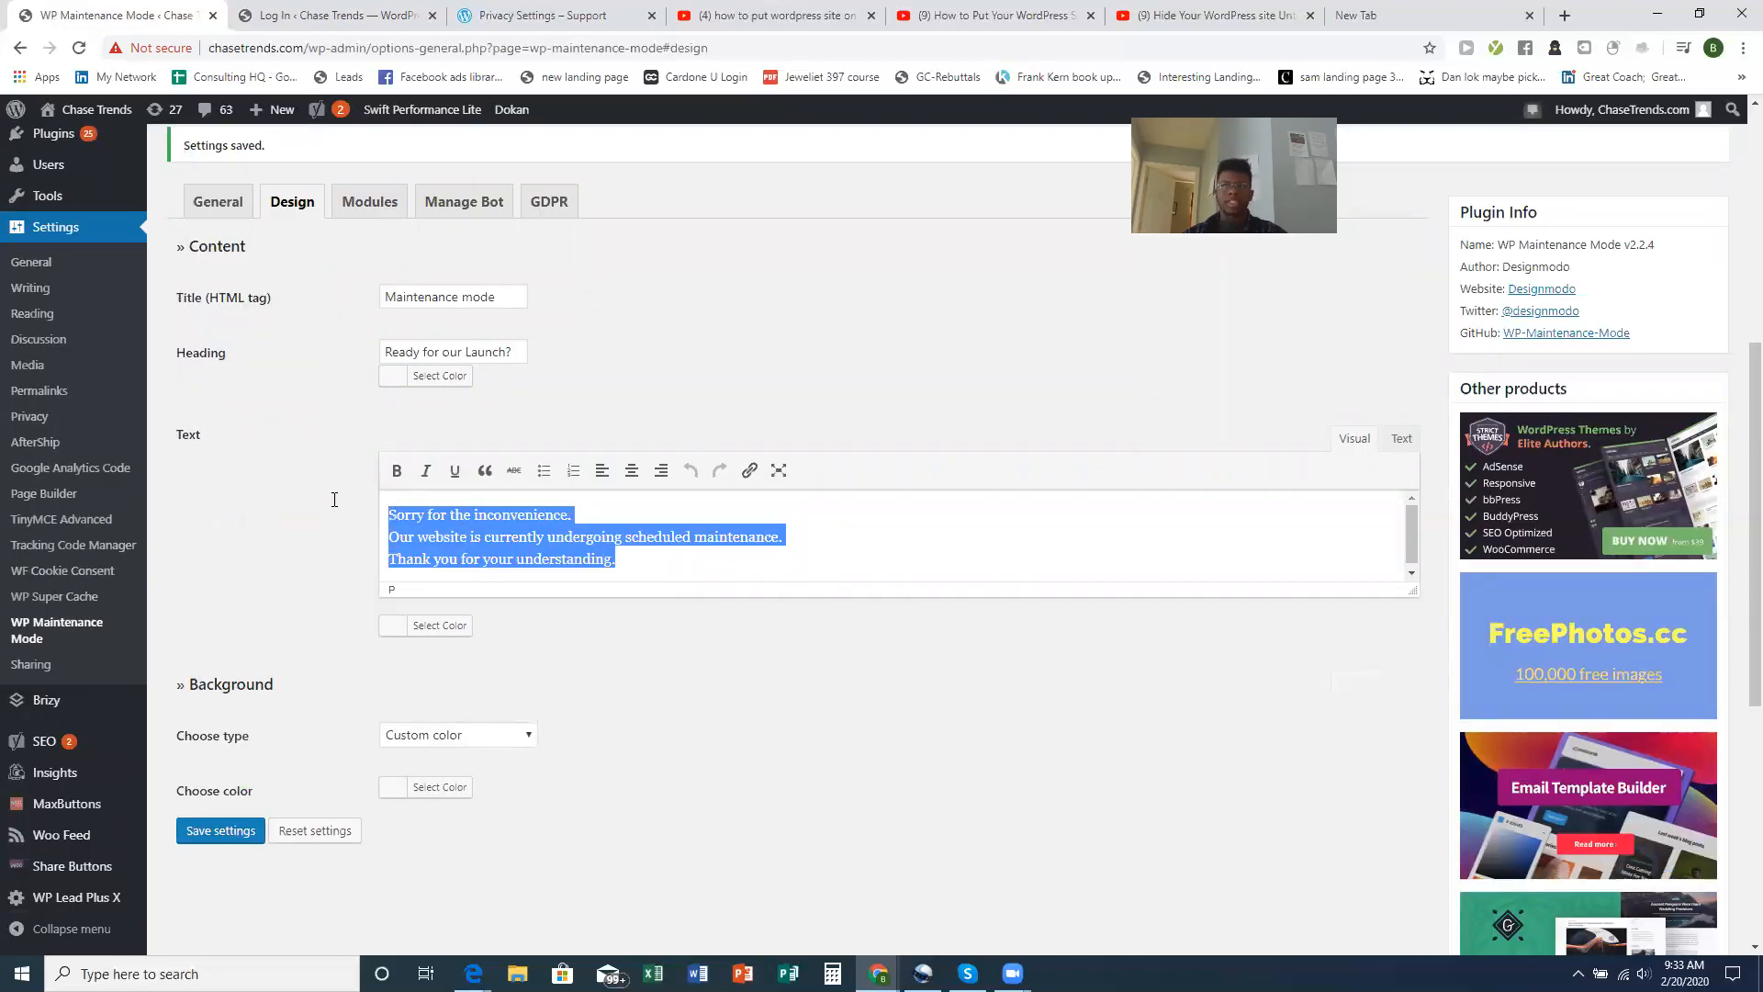
pyautogui.press('BackSpace')
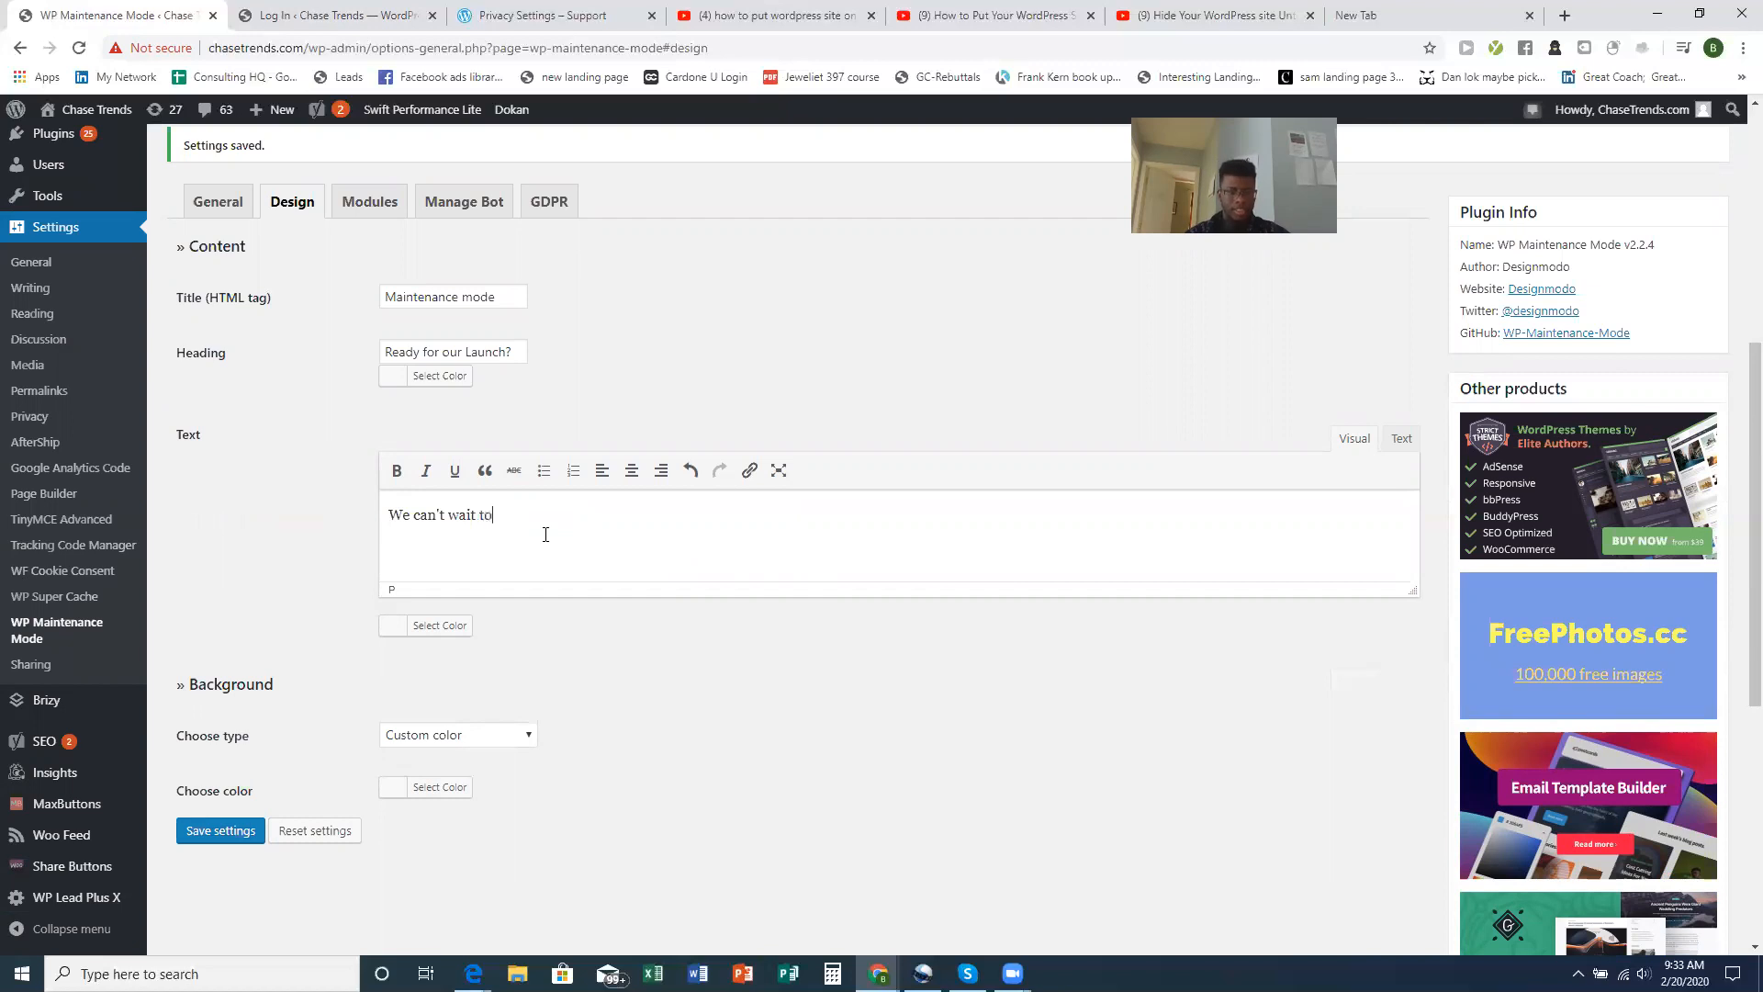
pyautogui.write("what's coming on March 12 when we w")
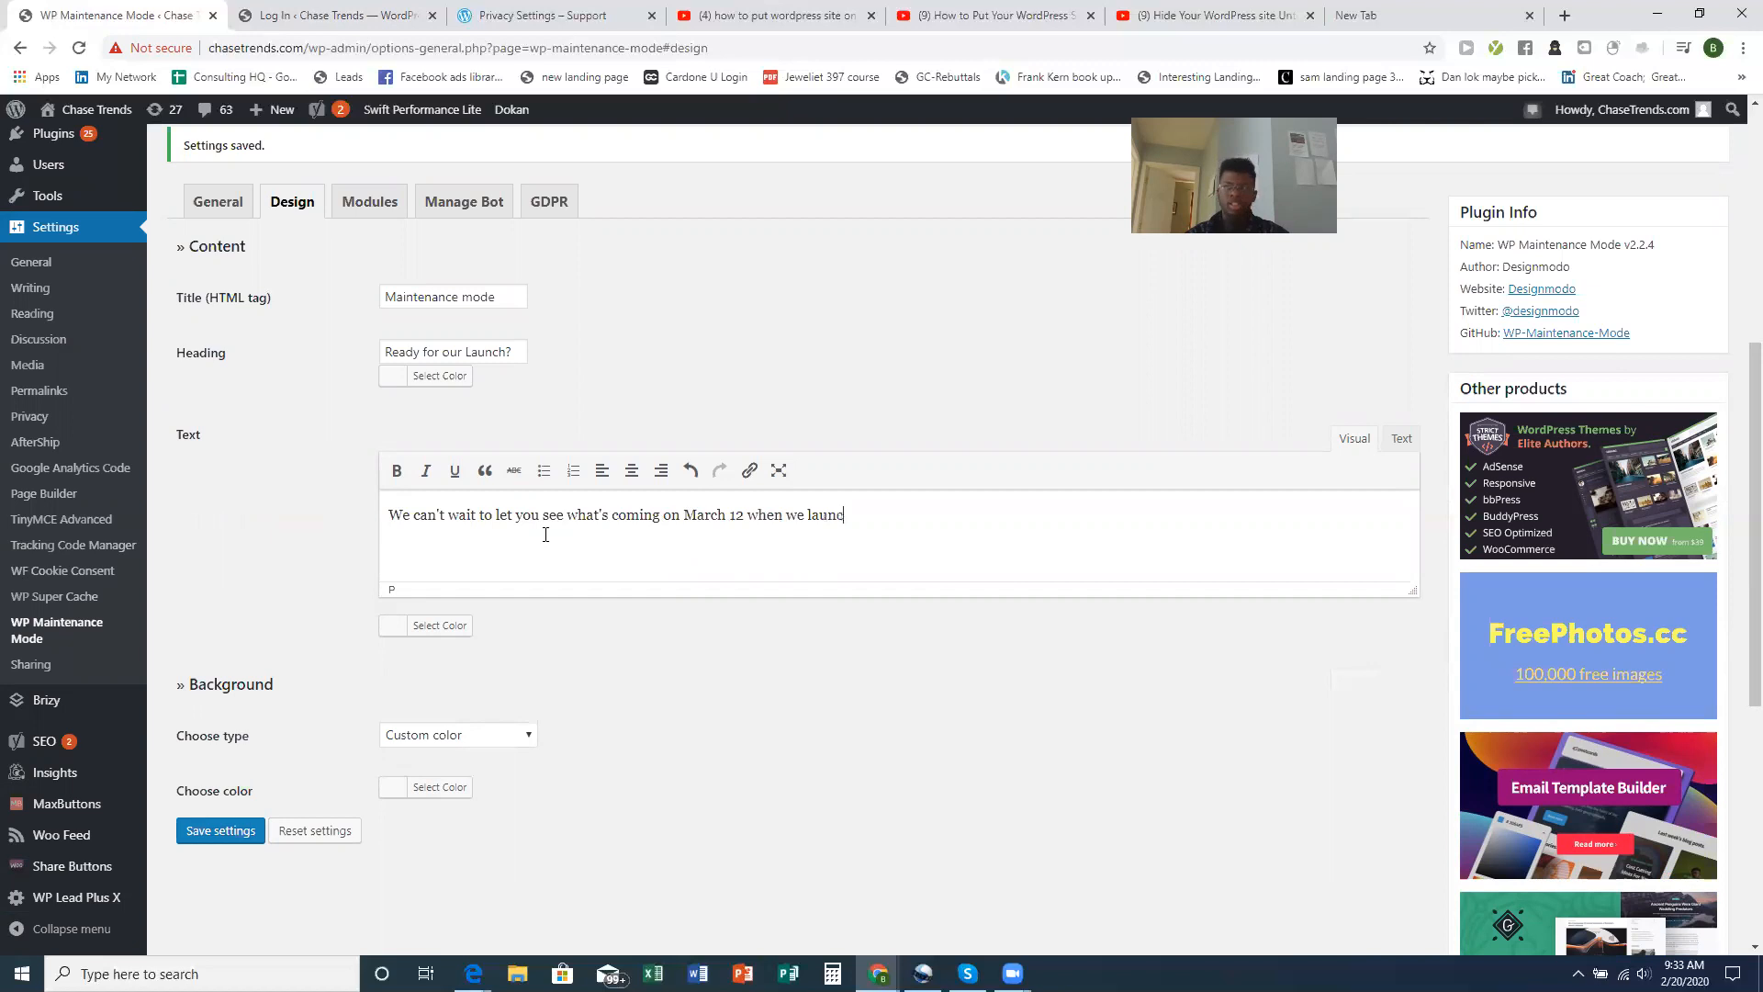
pyautogui.press('BackSpace')
pyautogui.press('BackSpace')
pyautogui.scroll(-4, 576, 540)
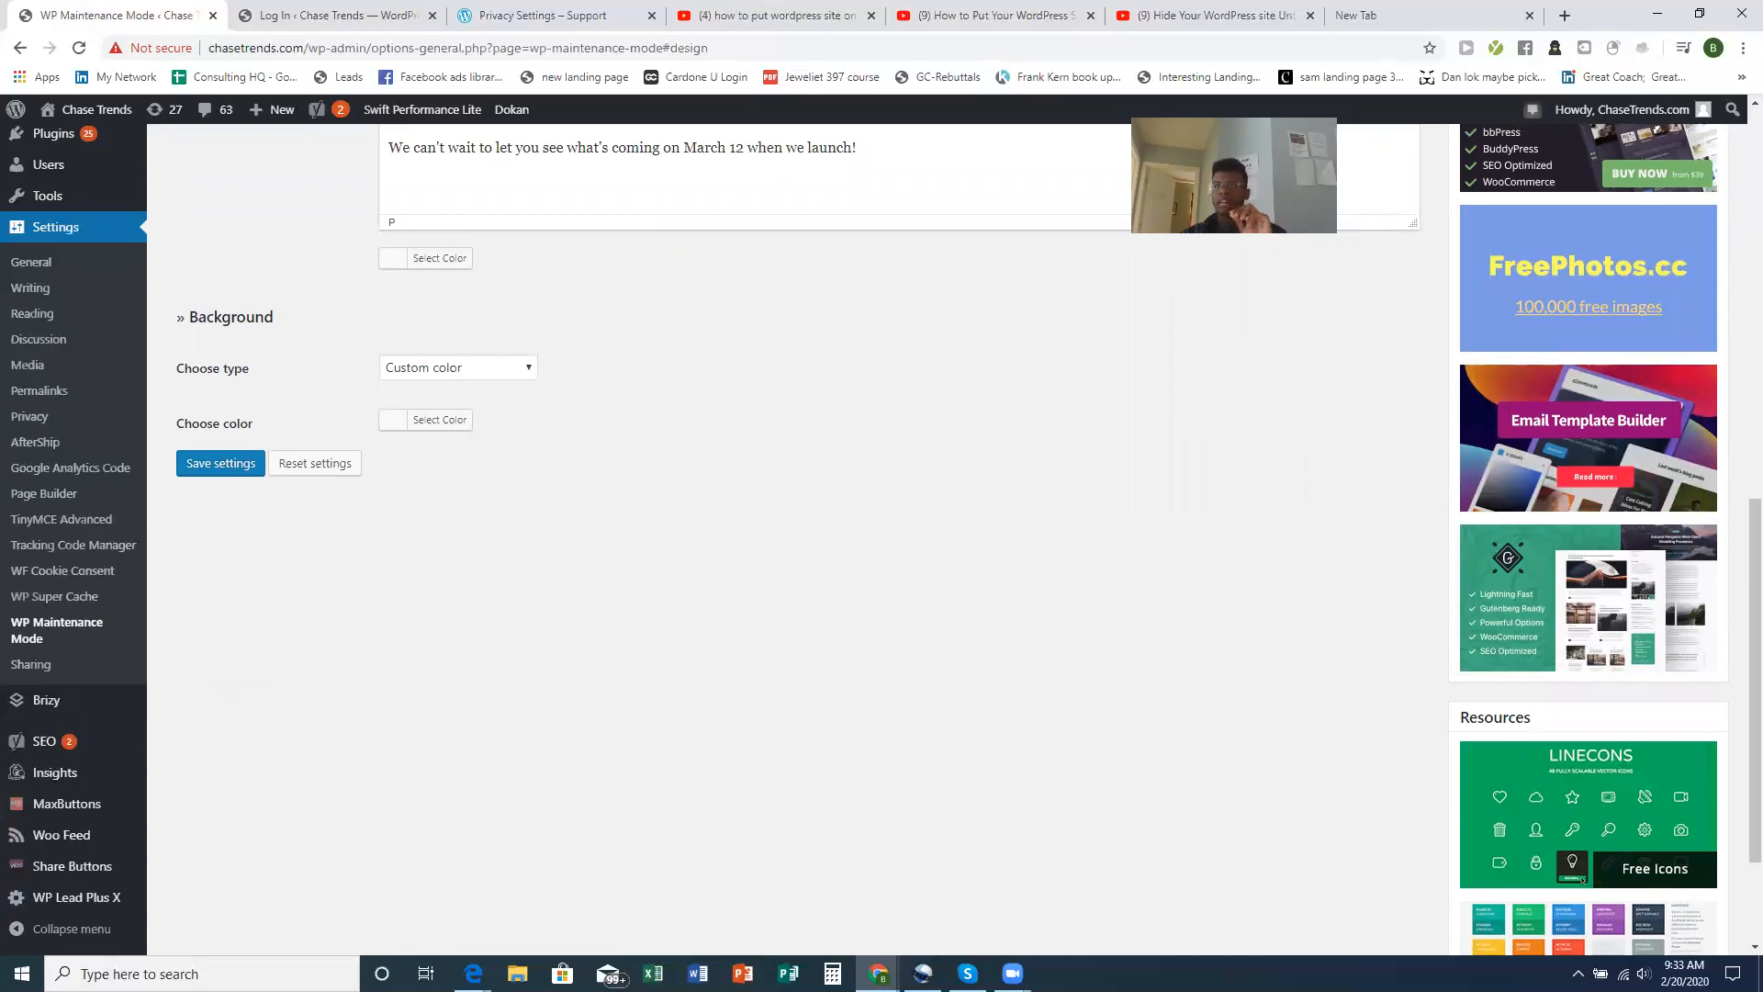
# Switch to the Edge window showing chasetrends.com, view the live maintenance page full screen, and restore it to a smaller window
pyautogui.hotkey('alt', 'Tab')
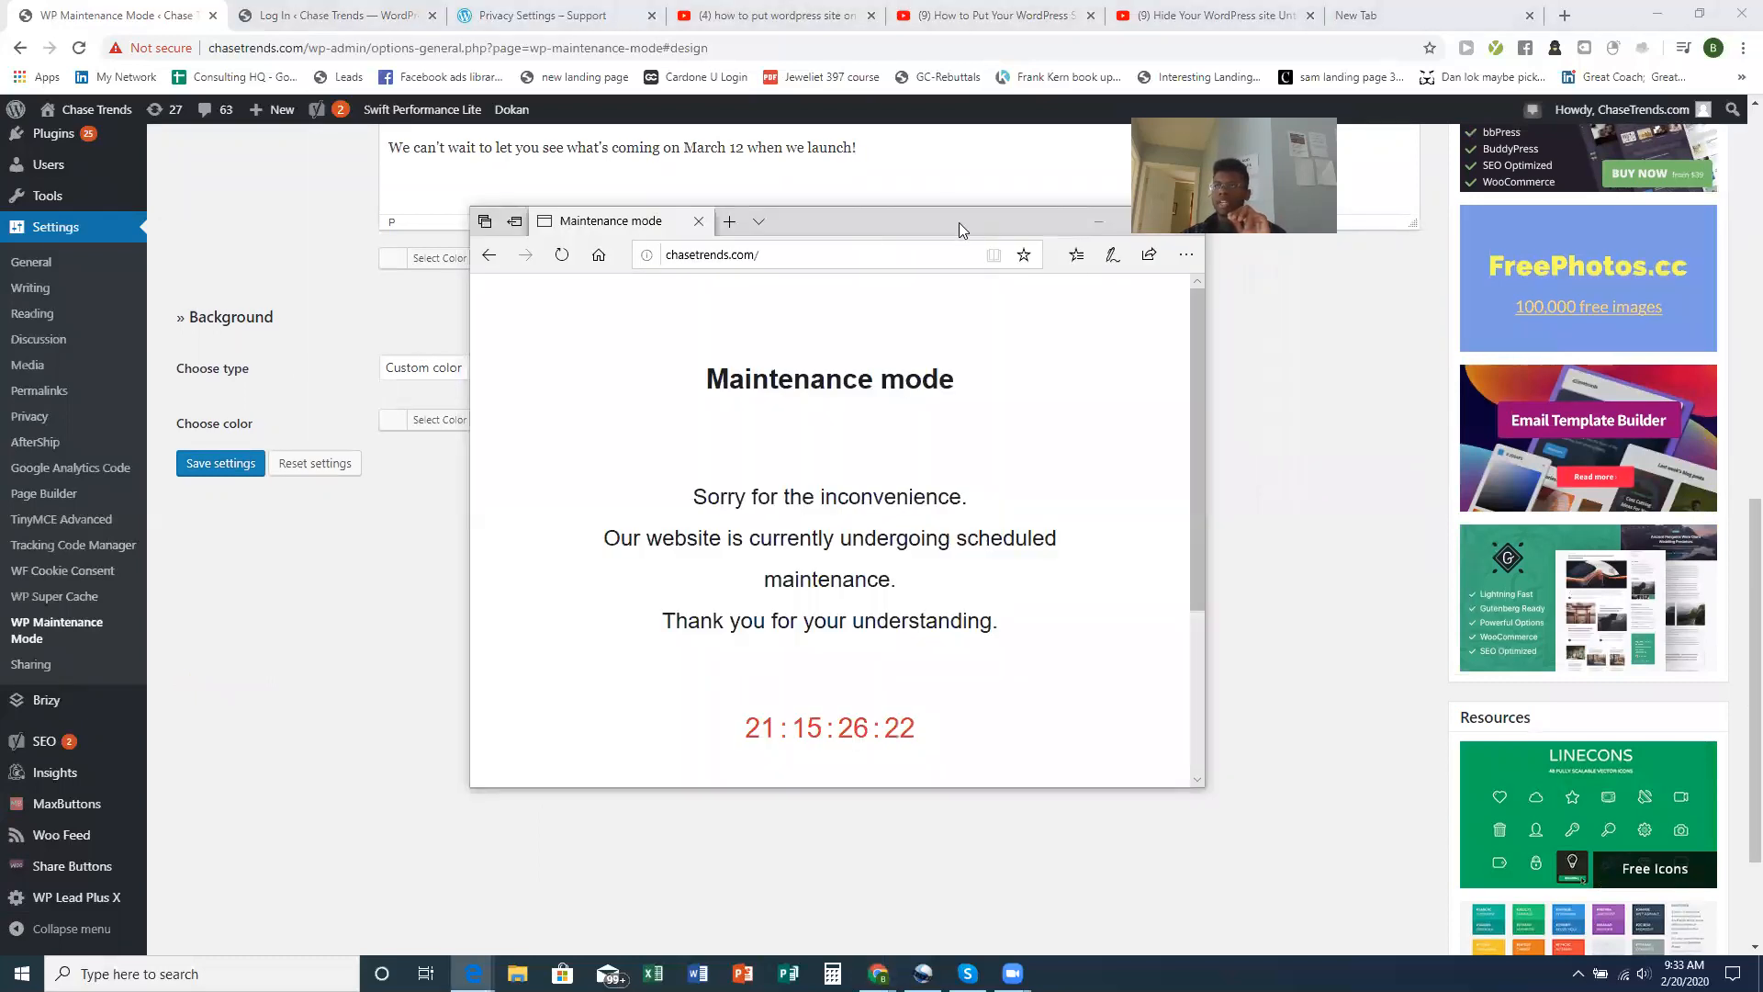
pyautogui.moveTo(959, 221); pyautogui.dragTo(742, 158)
pyautogui.click(920, 160)
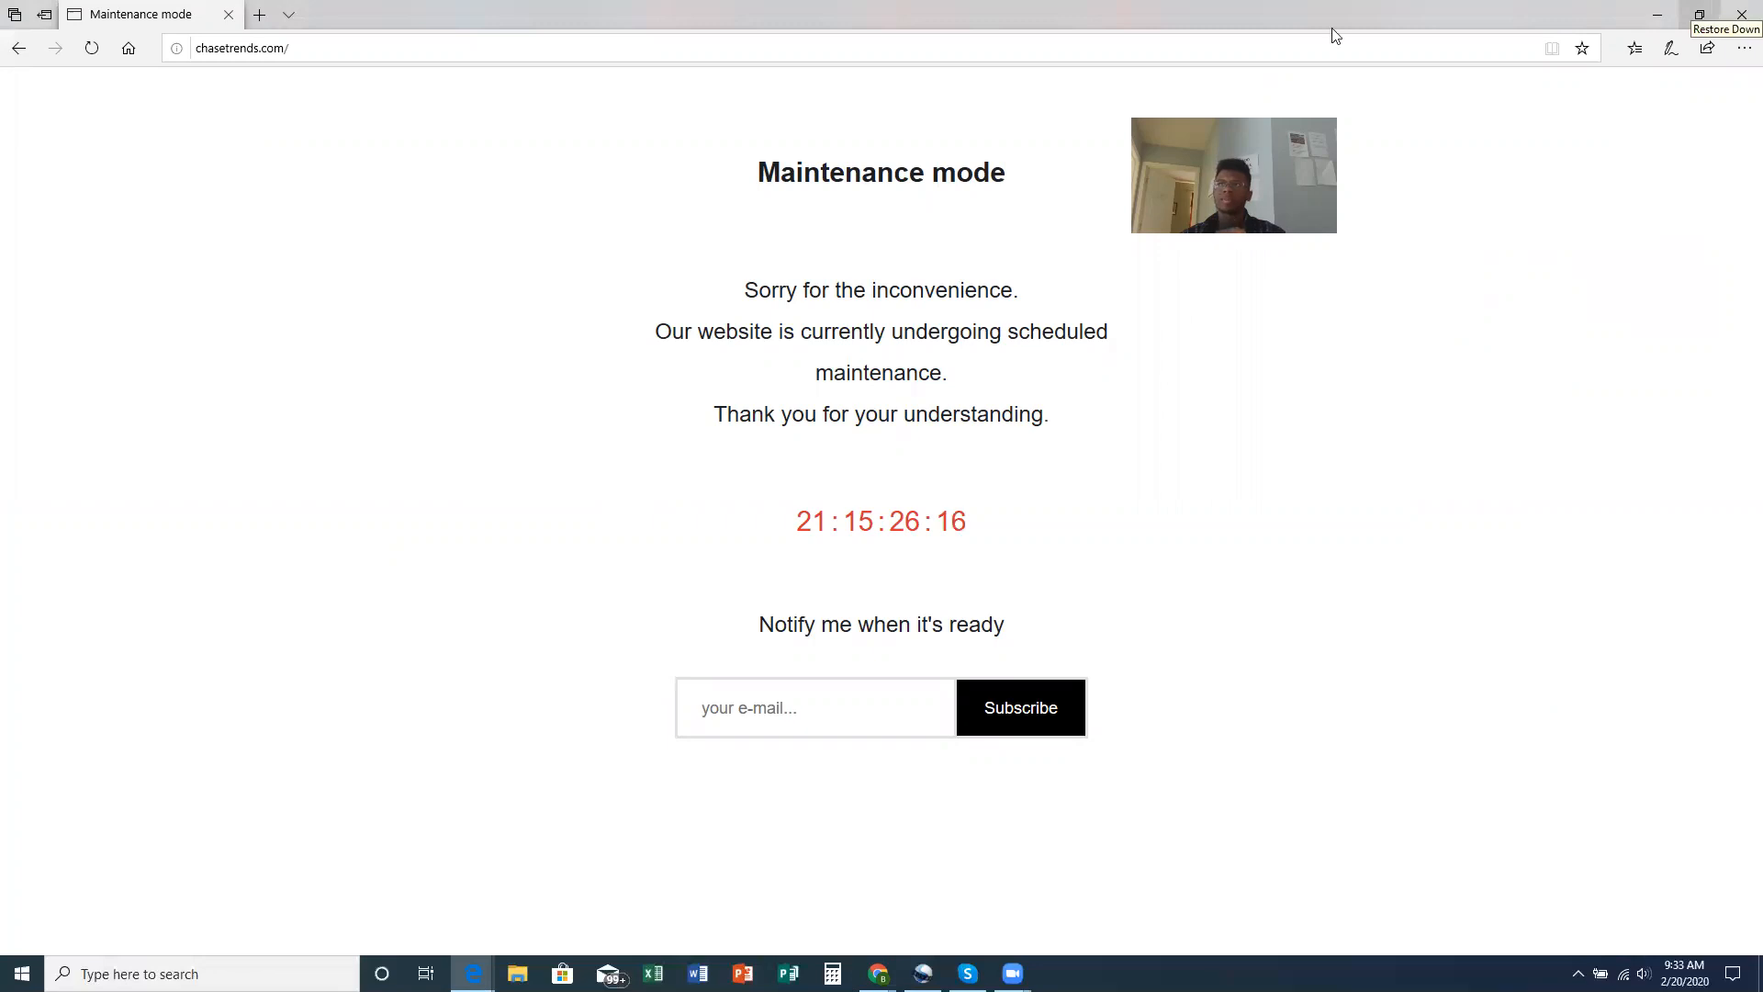
pyautogui.click(1698, 14)
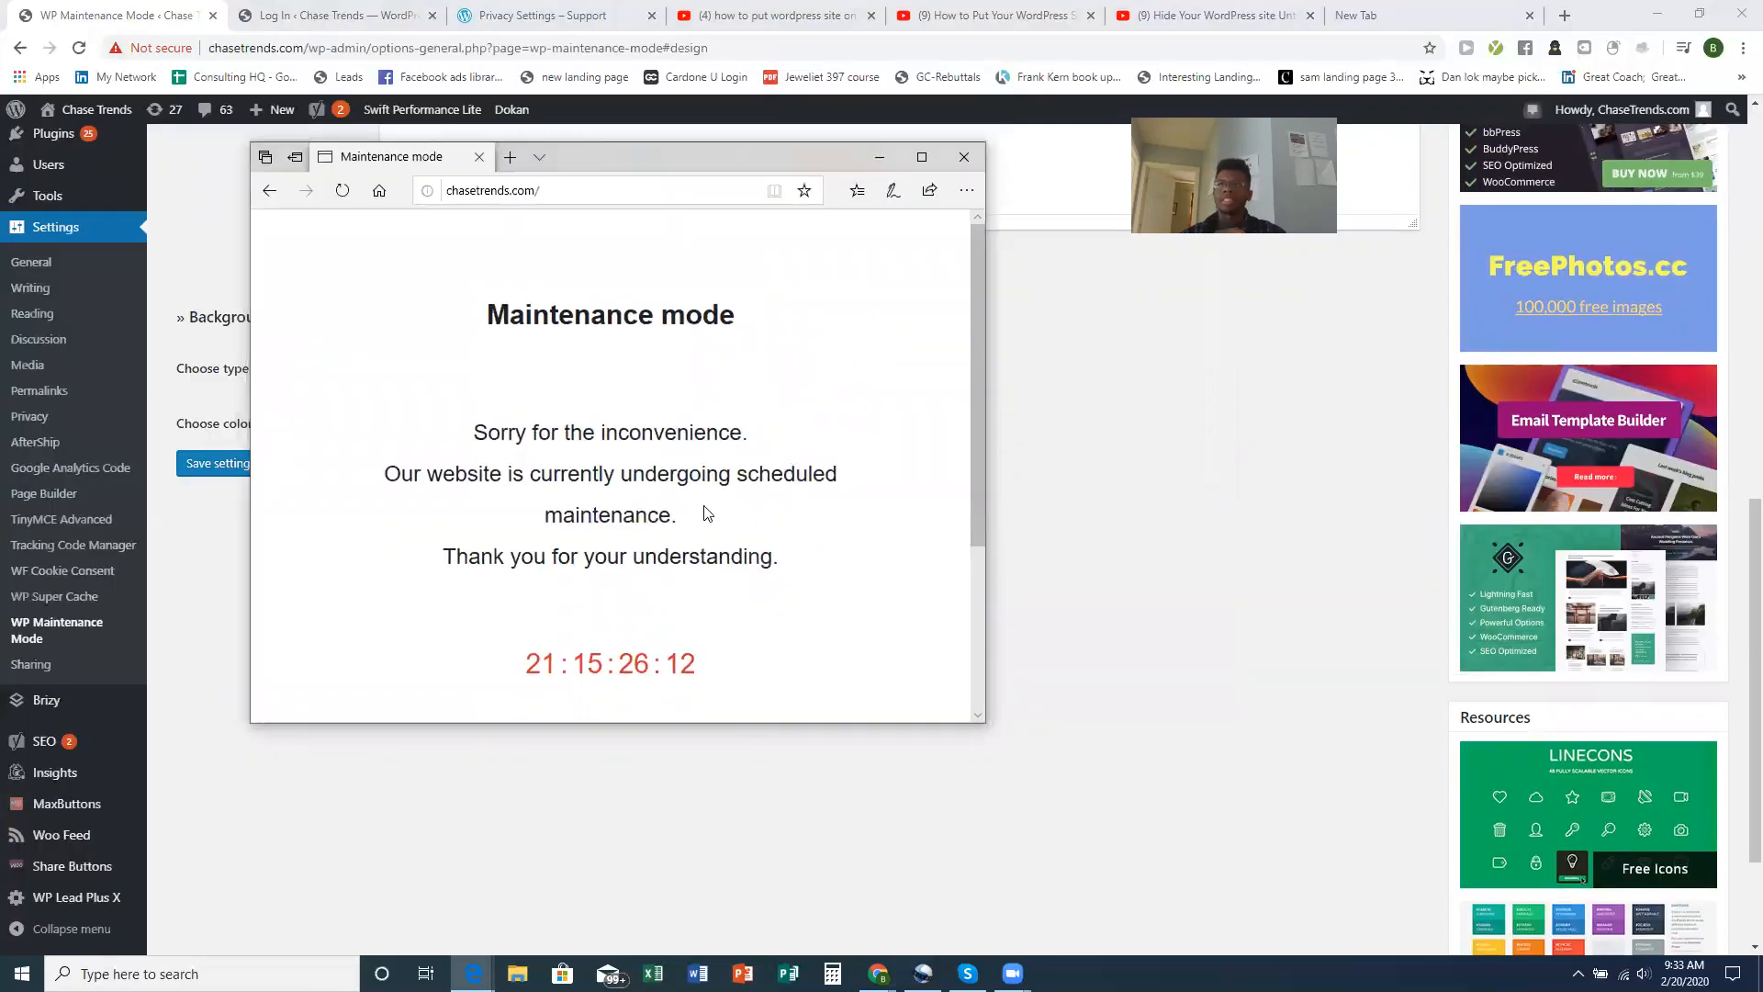
pyautogui.moveTo(746, 163); pyautogui.dragTo(1249, 383)
# Set the background type to Uploaded background and check the recommended image size
pyautogui.scroll(4, 551, 326)
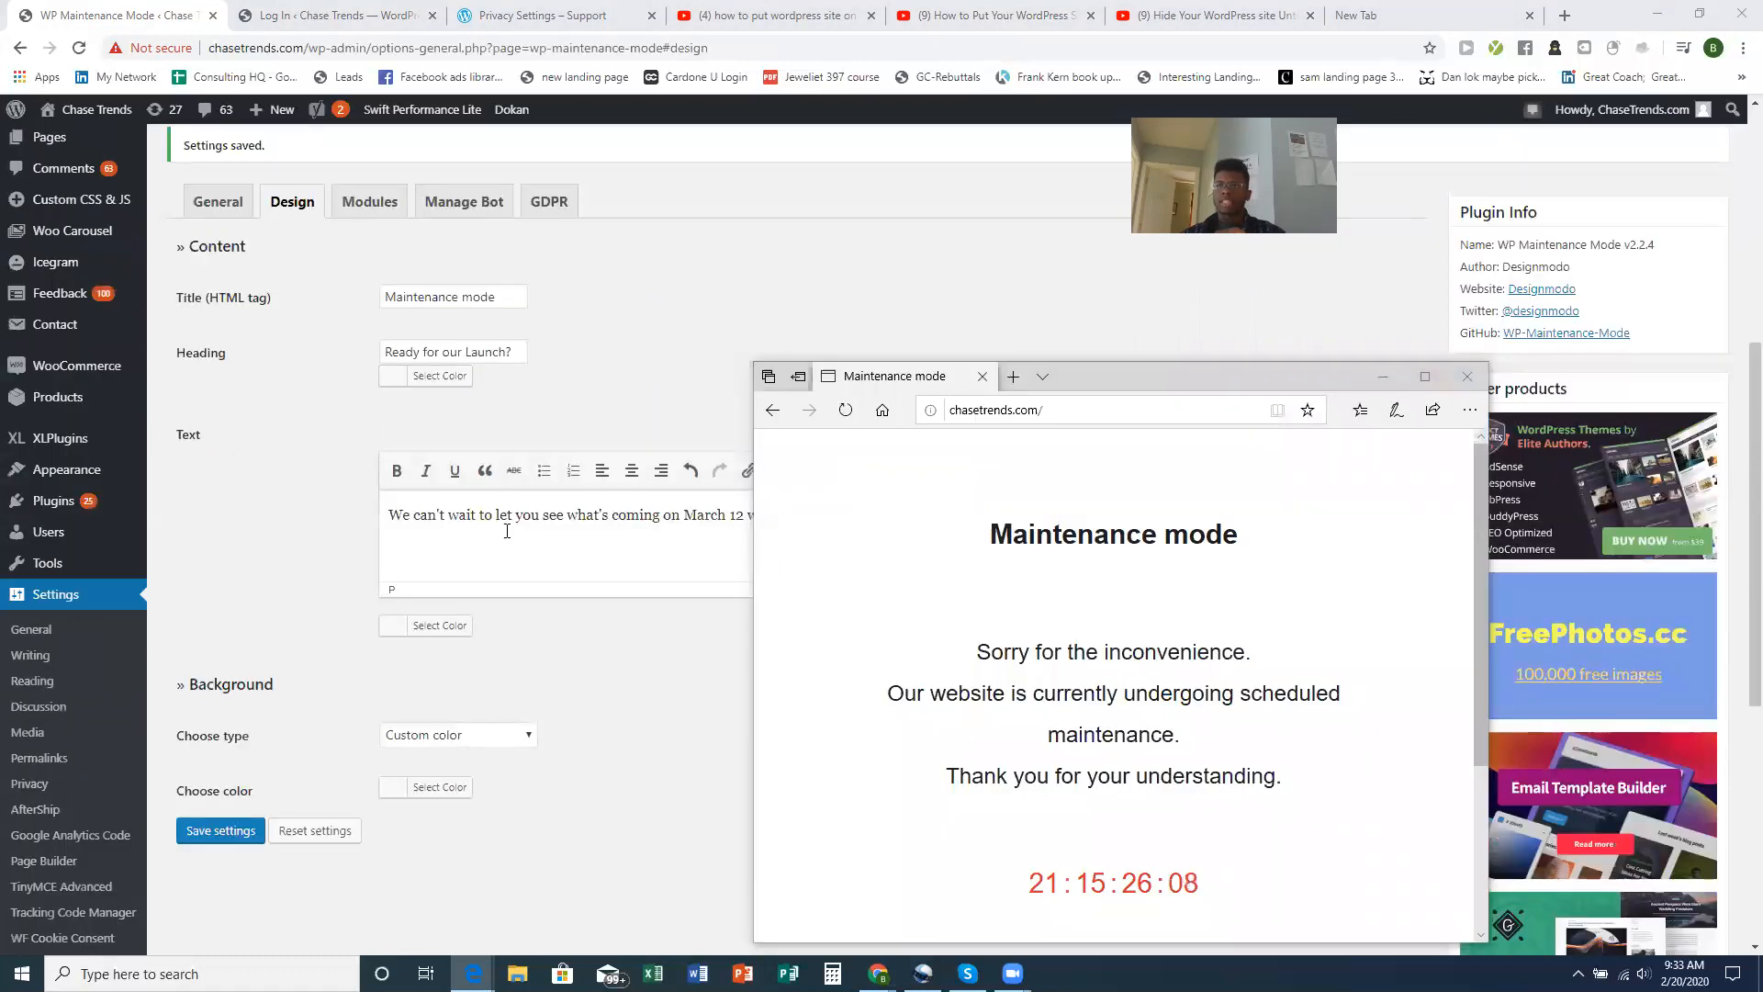
pyautogui.scroll(-1, 472, 652)
pyautogui.click(472, 648)
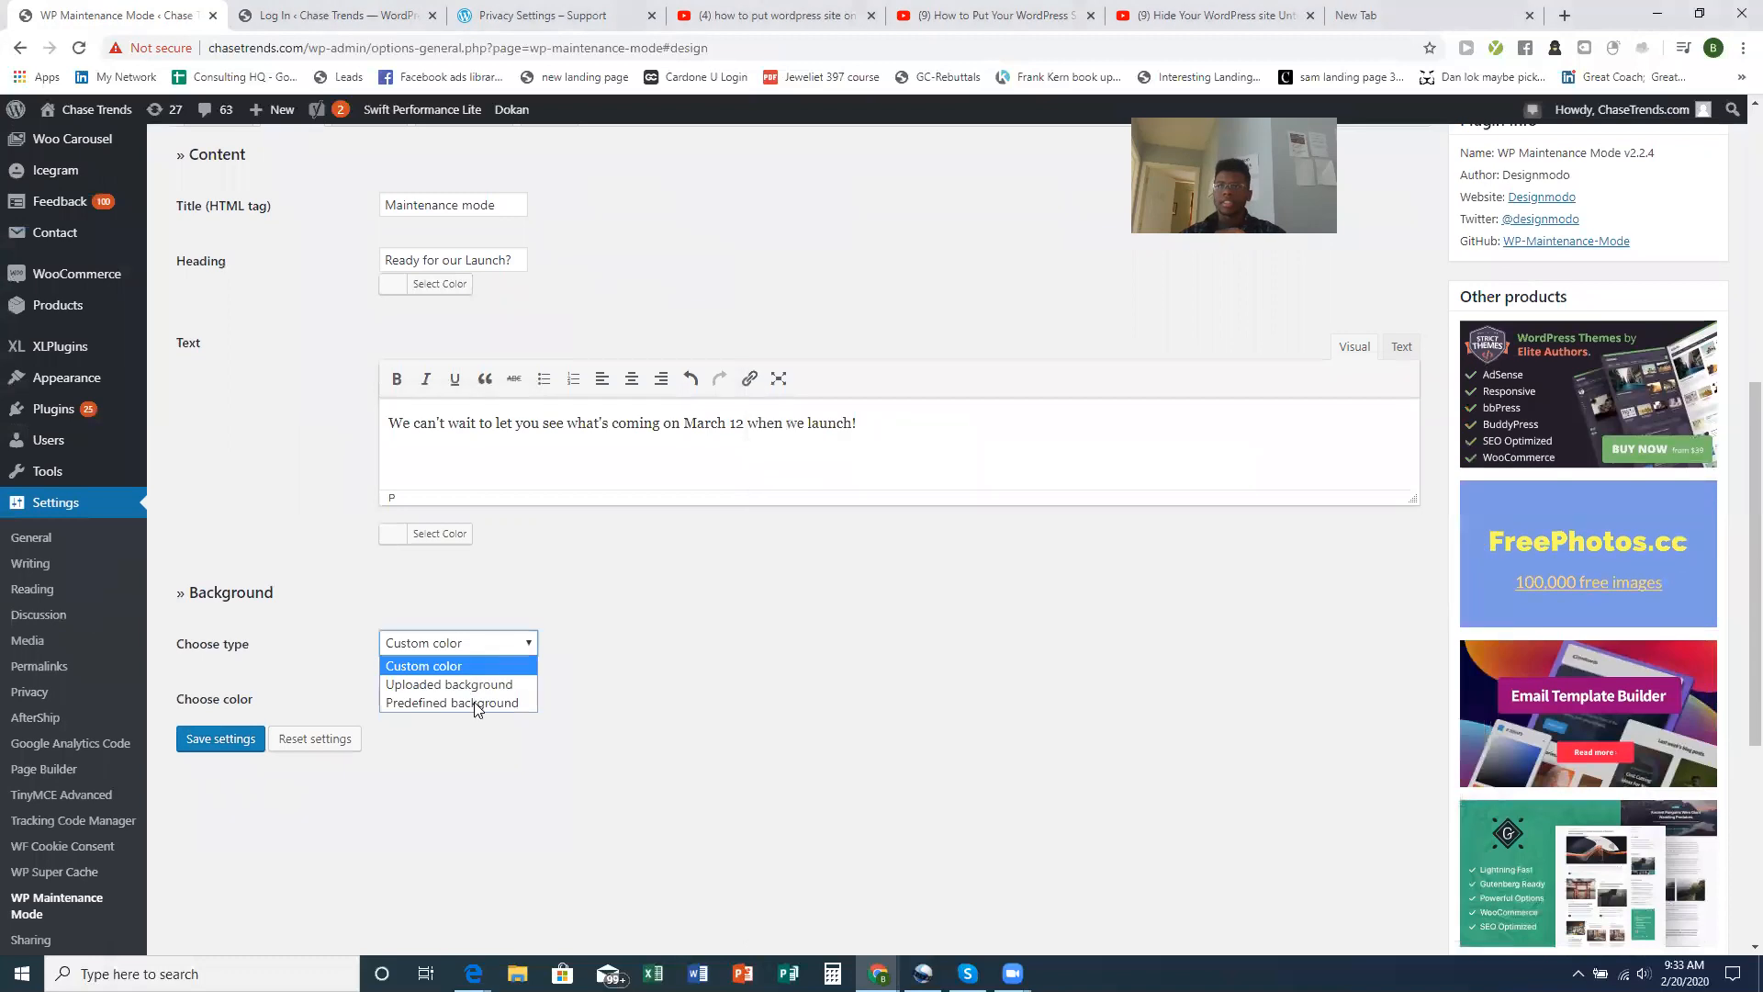
pyautogui.click(473, 685)
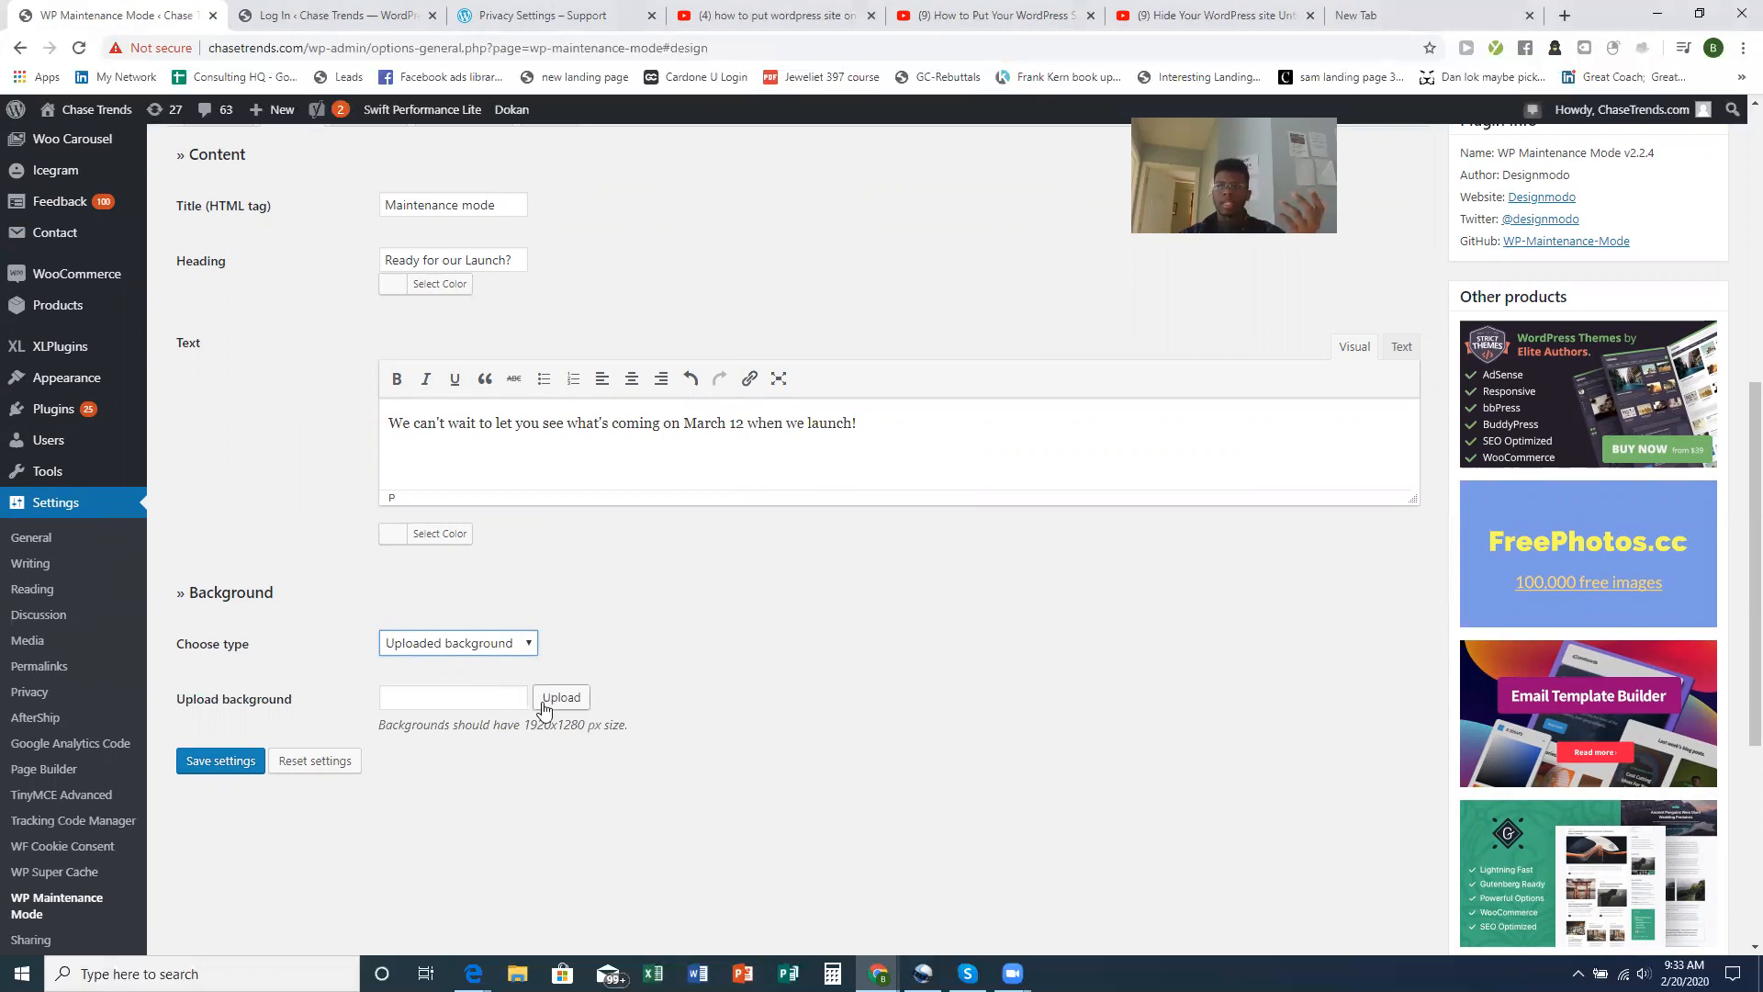
pyautogui.moveTo(524, 727); pyautogui.dragTo(546, 727)
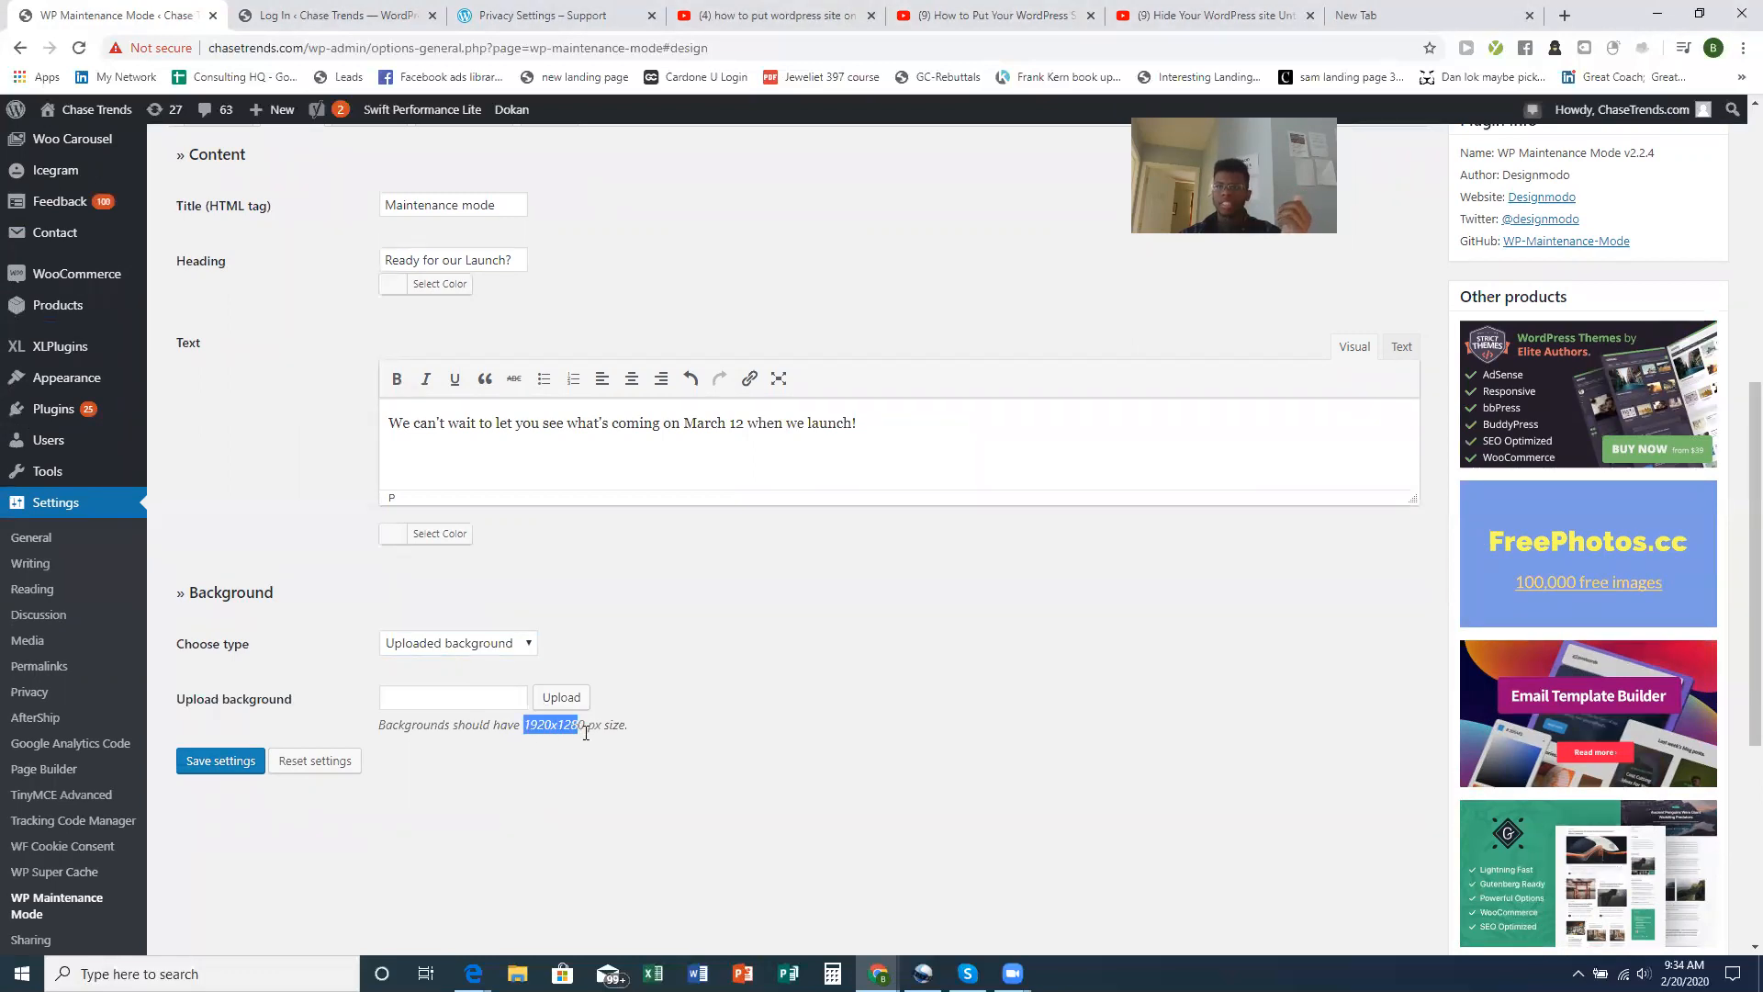
pyautogui.click(799, 763)
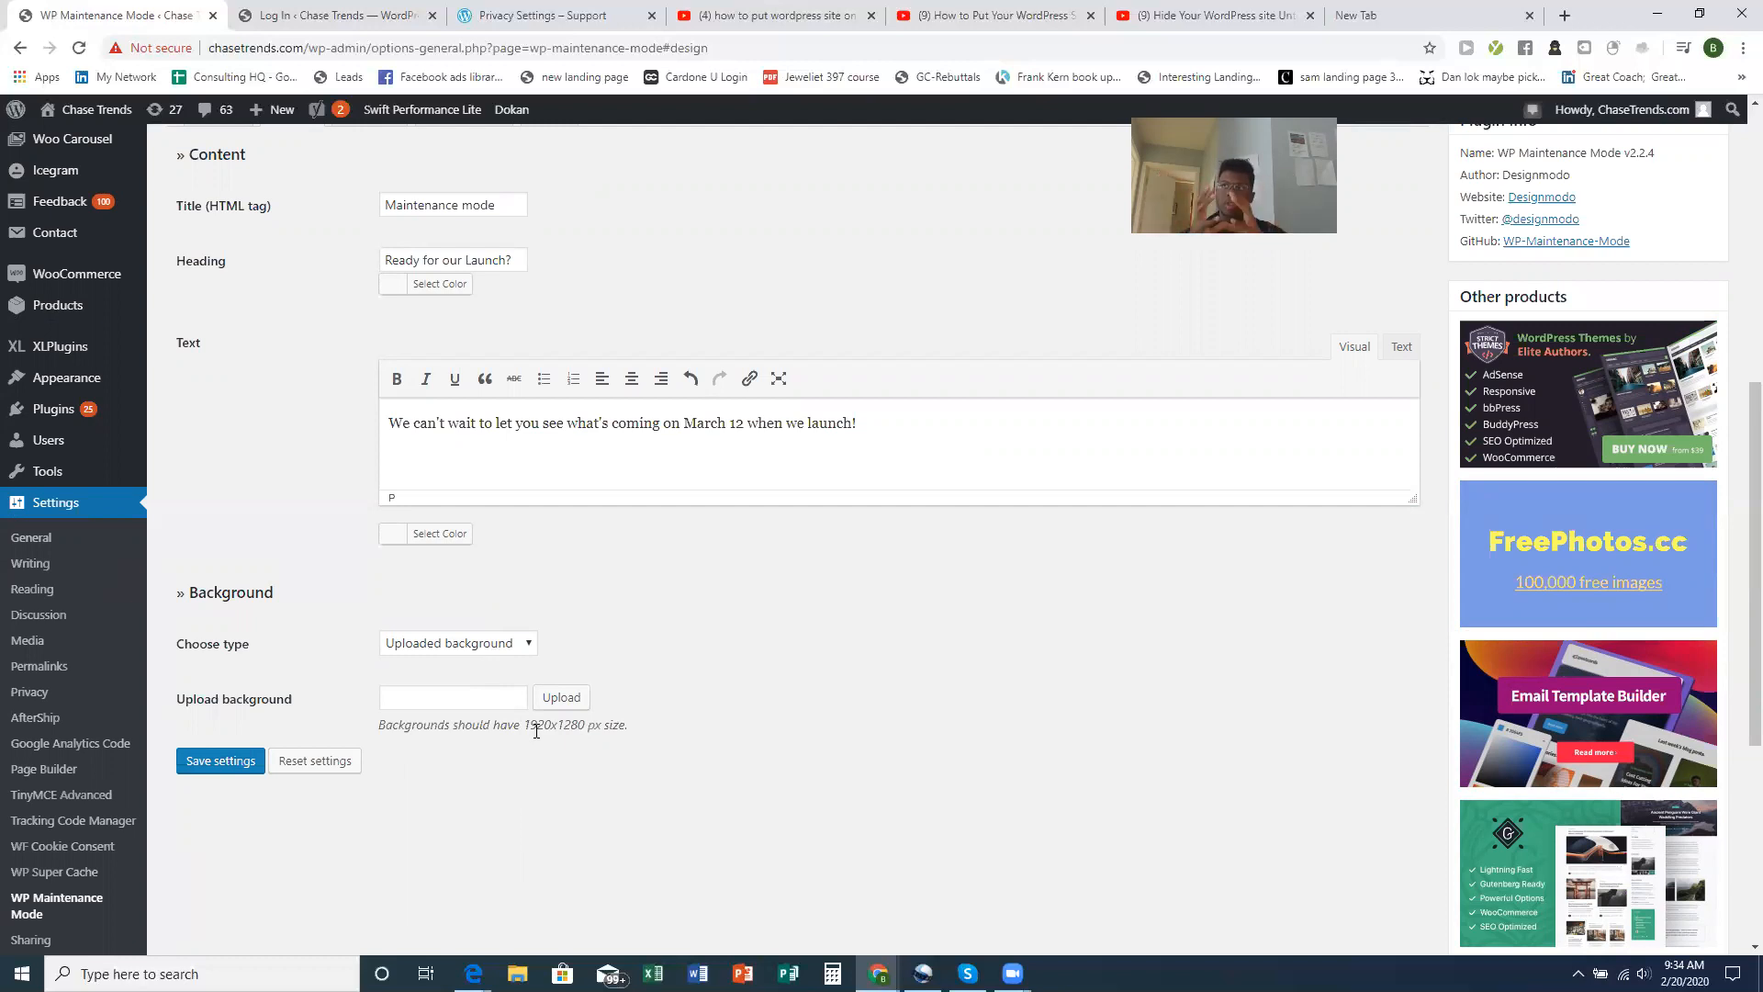
# Set the background type to Predefined background, choose the snowy mountain photo with the blue sky, and save the settings
pyautogui.click(483, 644)
pyautogui.click(476, 703)
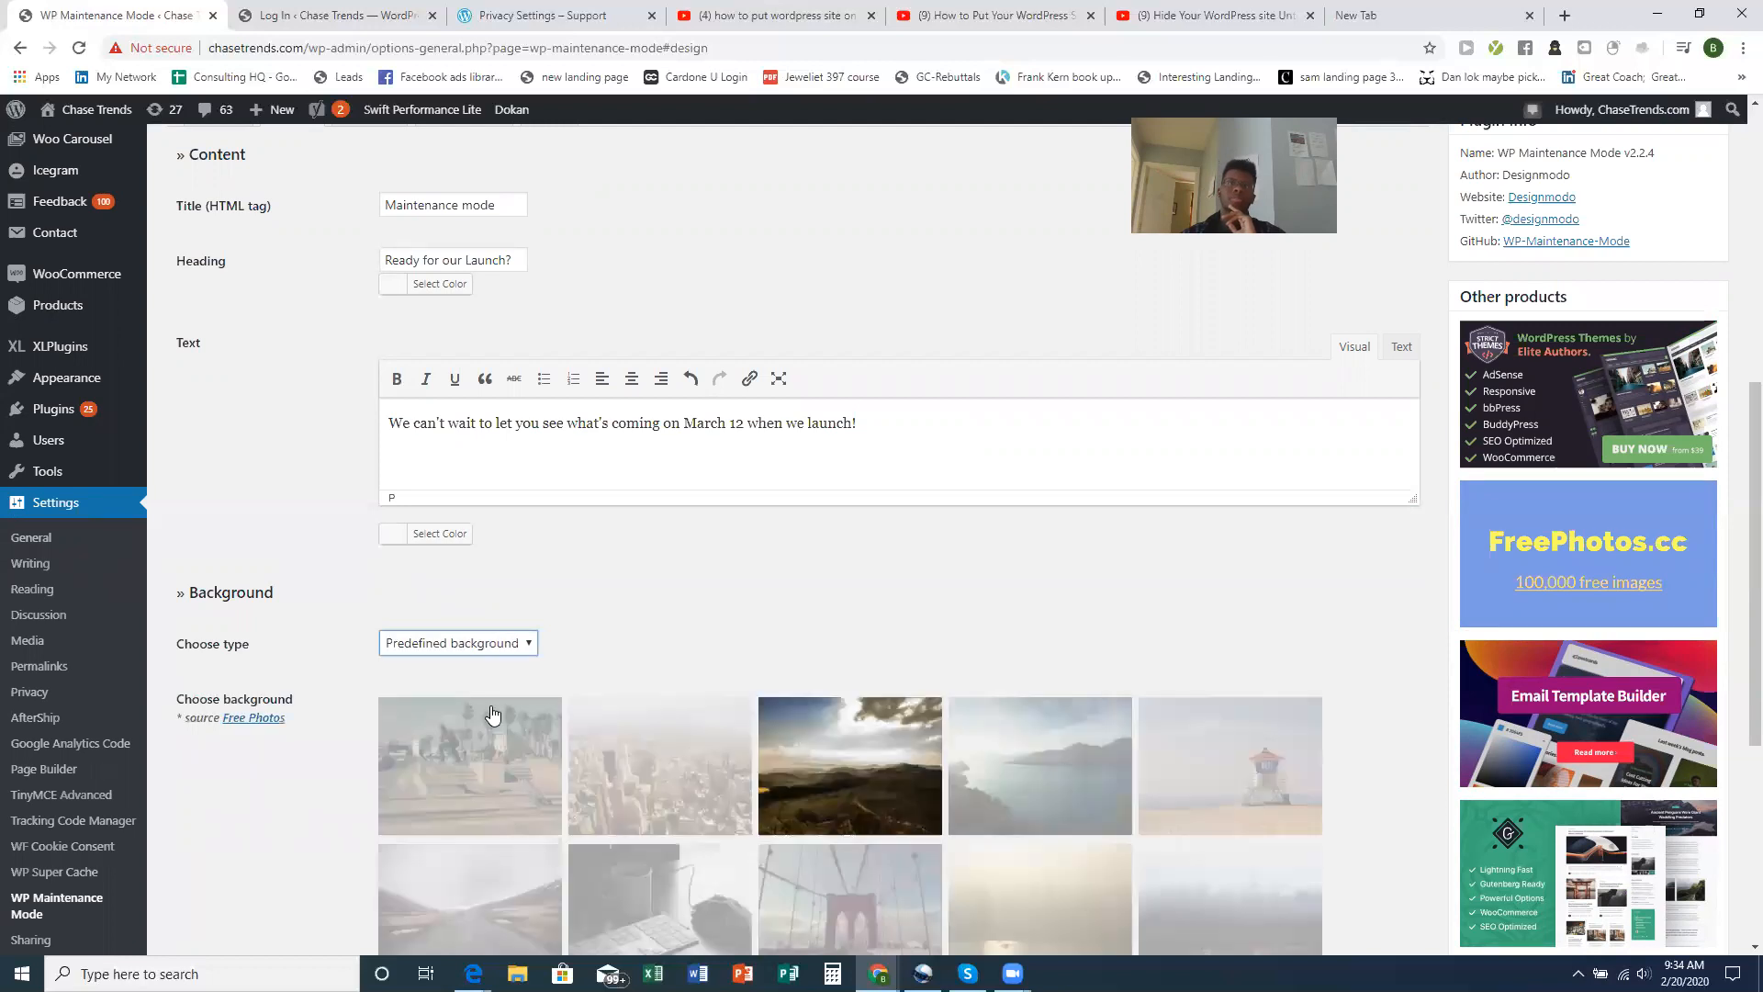
pyautogui.scroll(-4, 843, 702)
pyautogui.click(879, 453)
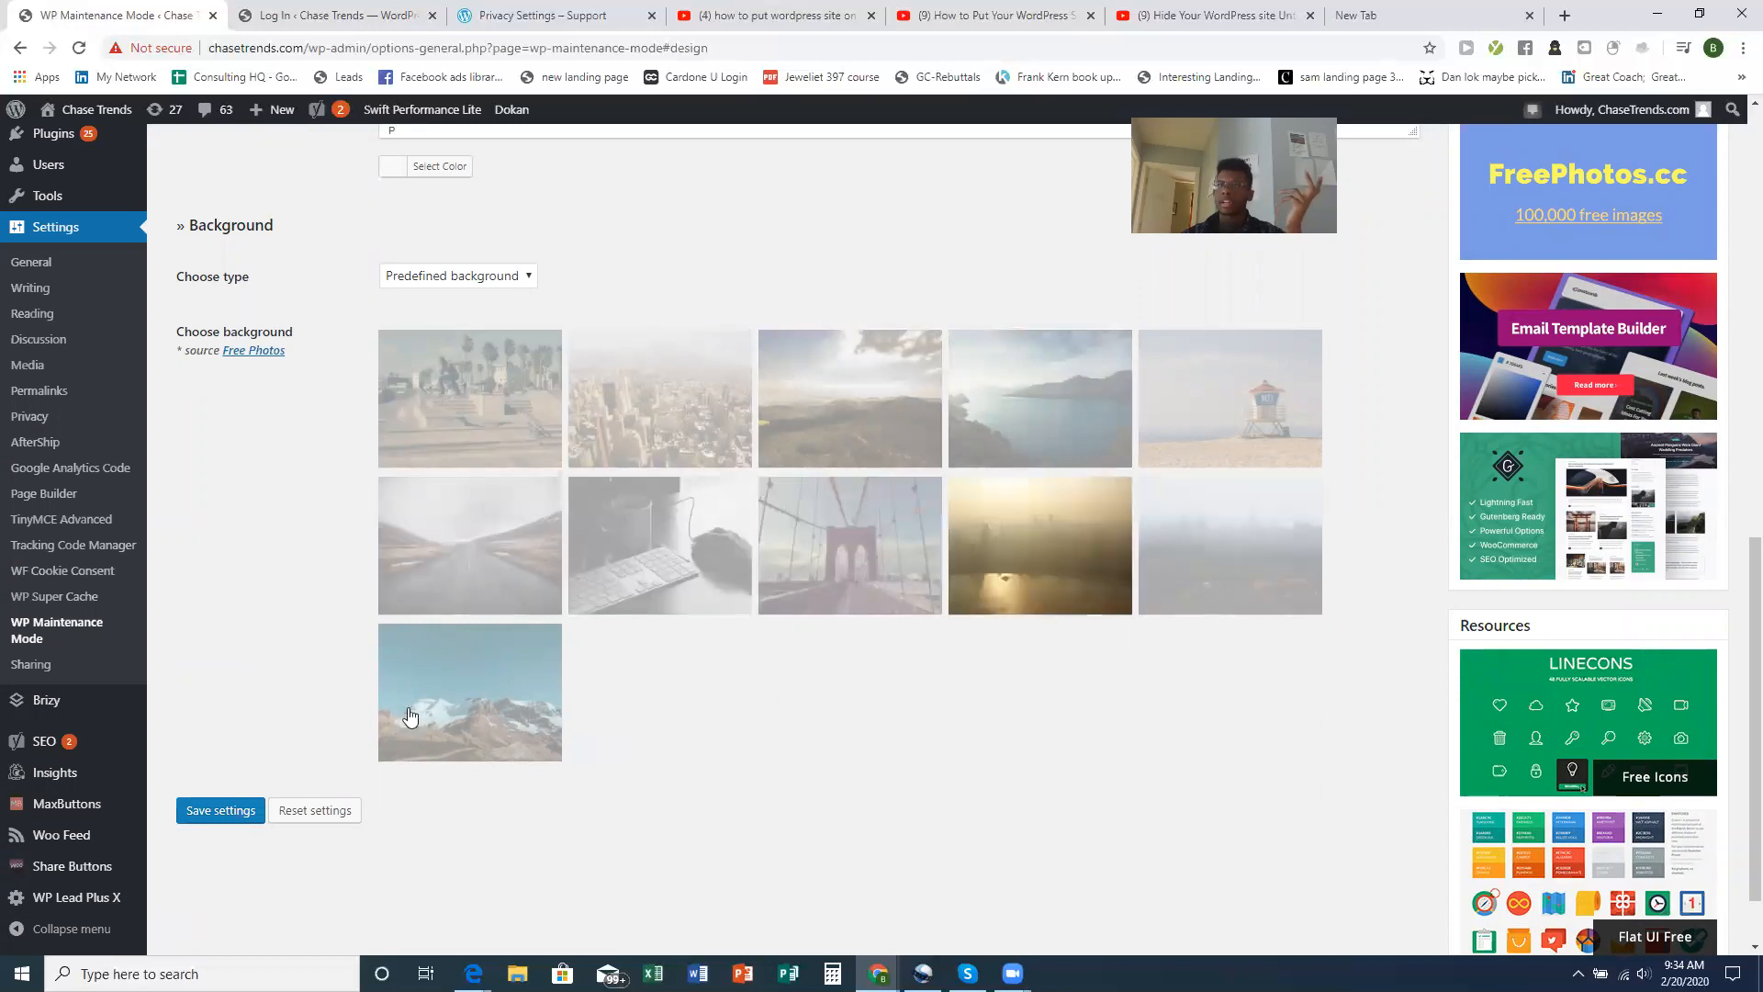
pyautogui.click(474, 697)
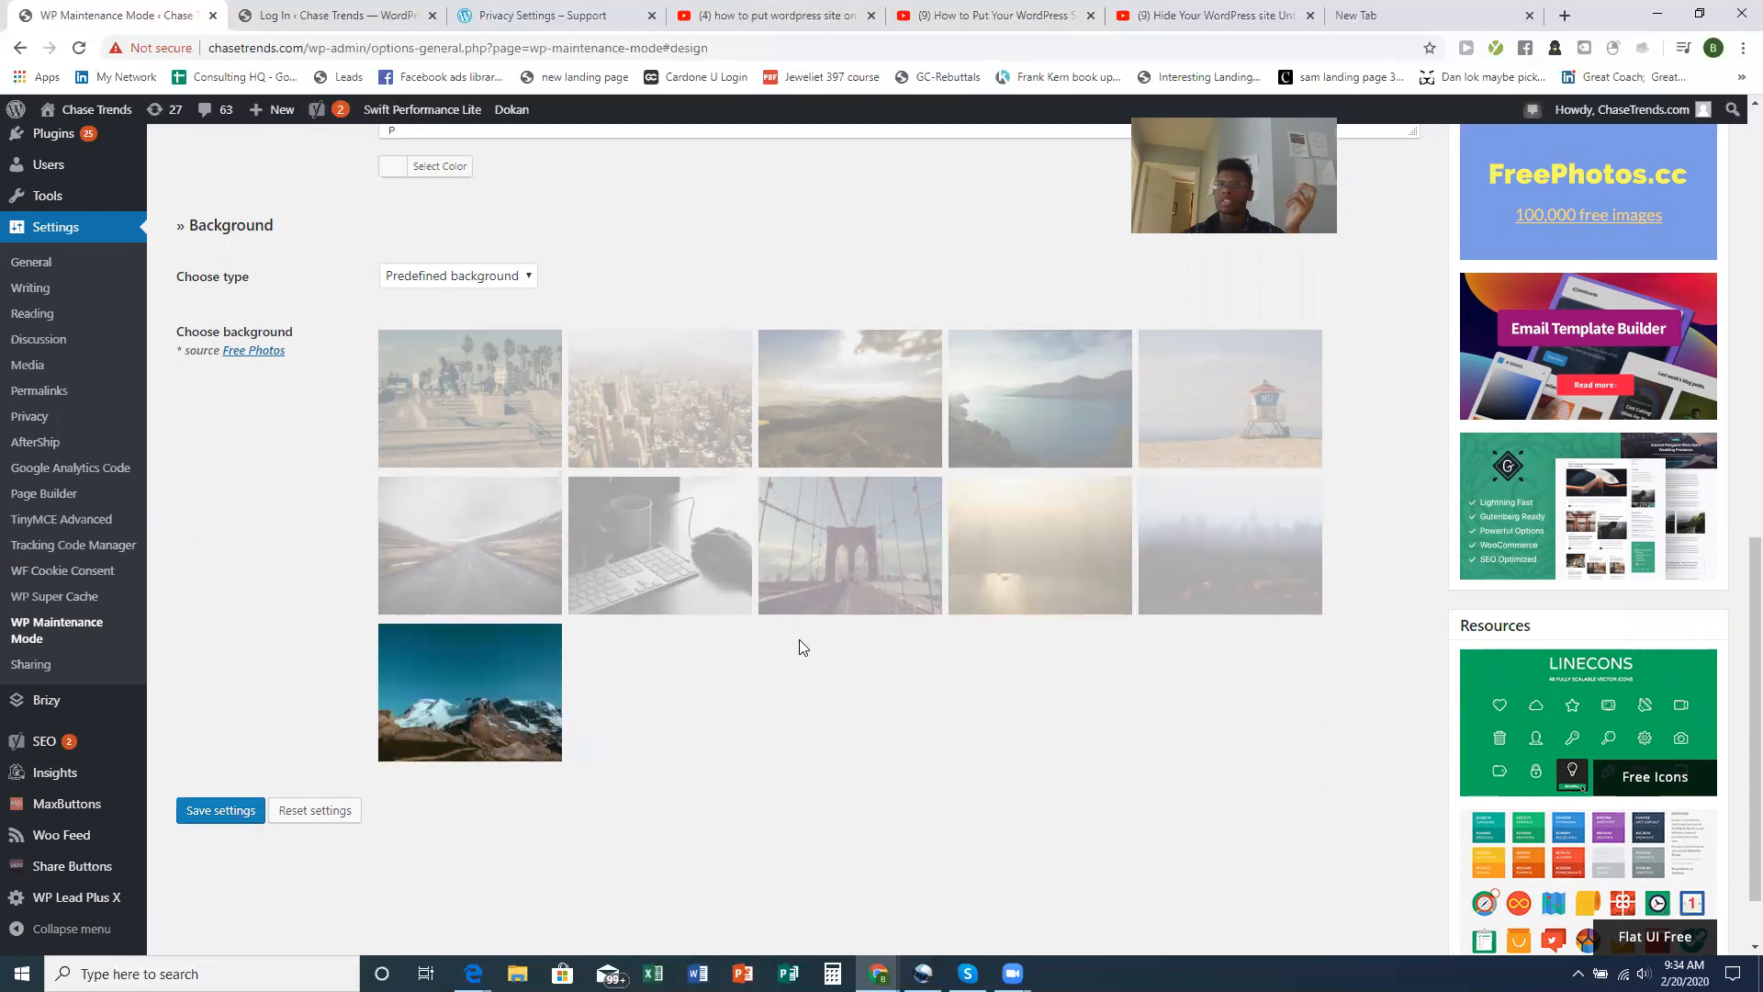
pyautogui.click(221, 816)
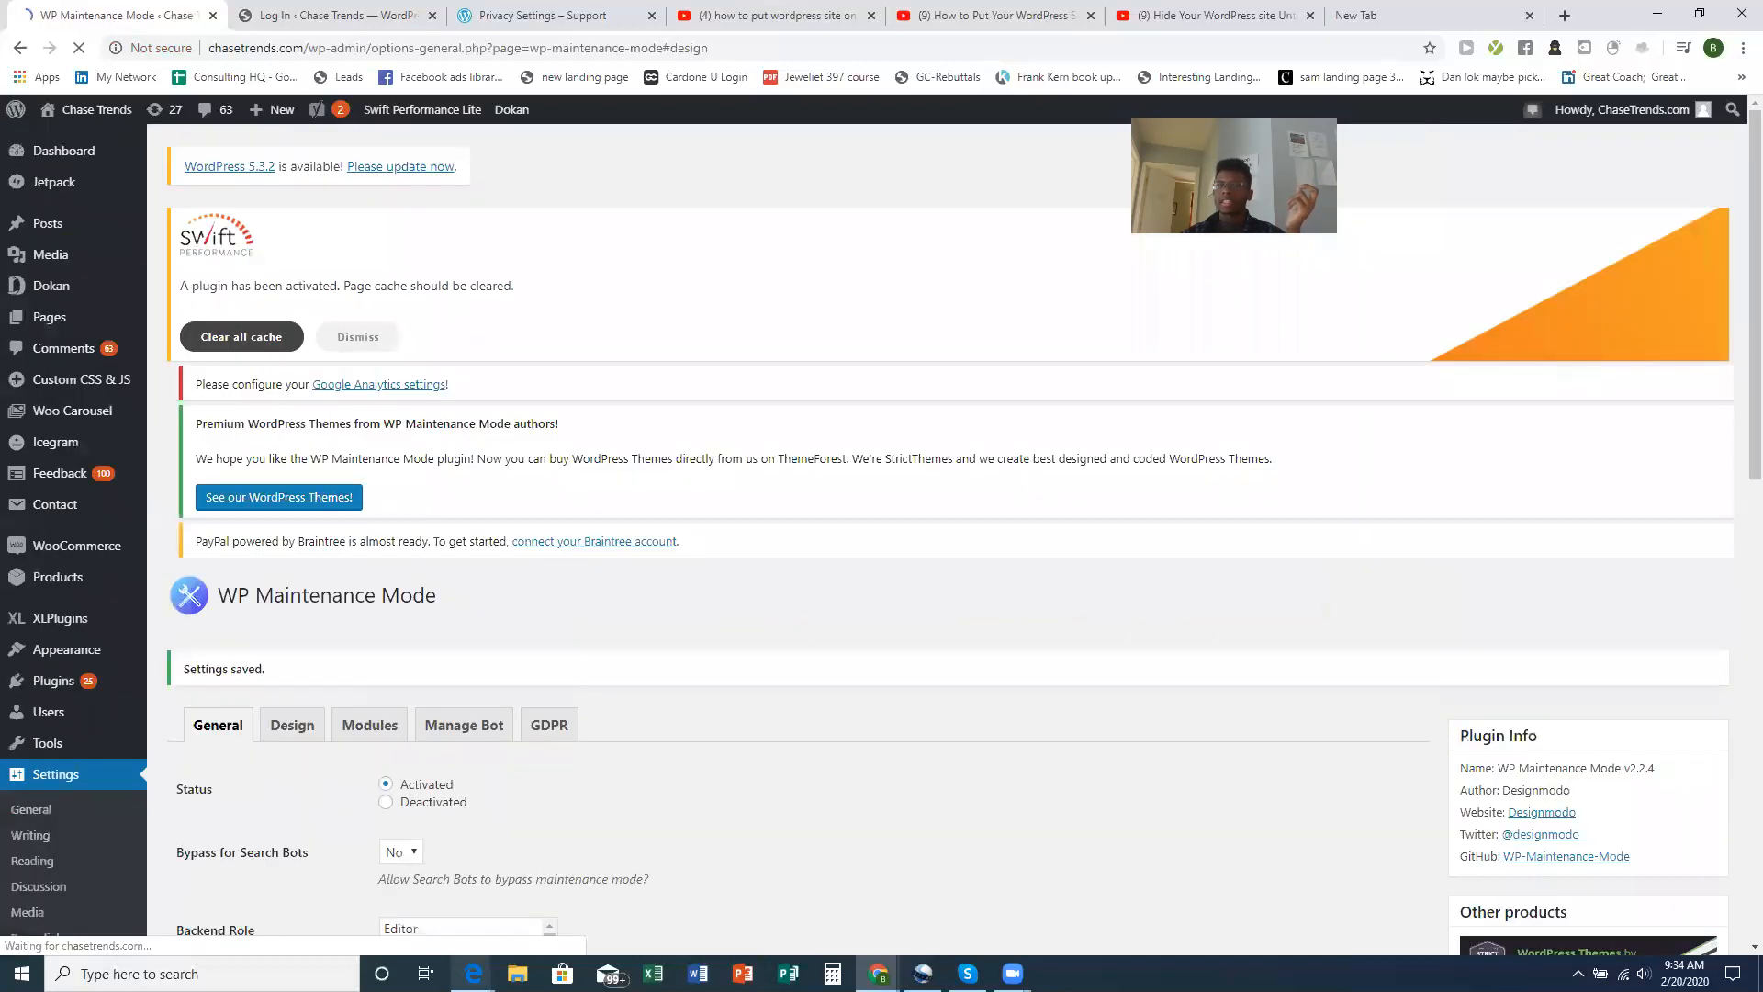
# Switch to the Edge window and reload chasetrends.com to check the maintenance page's heading, text and mountain background
pyautogui.moveTo(474, 973)
pyautogui.click(536, 895)
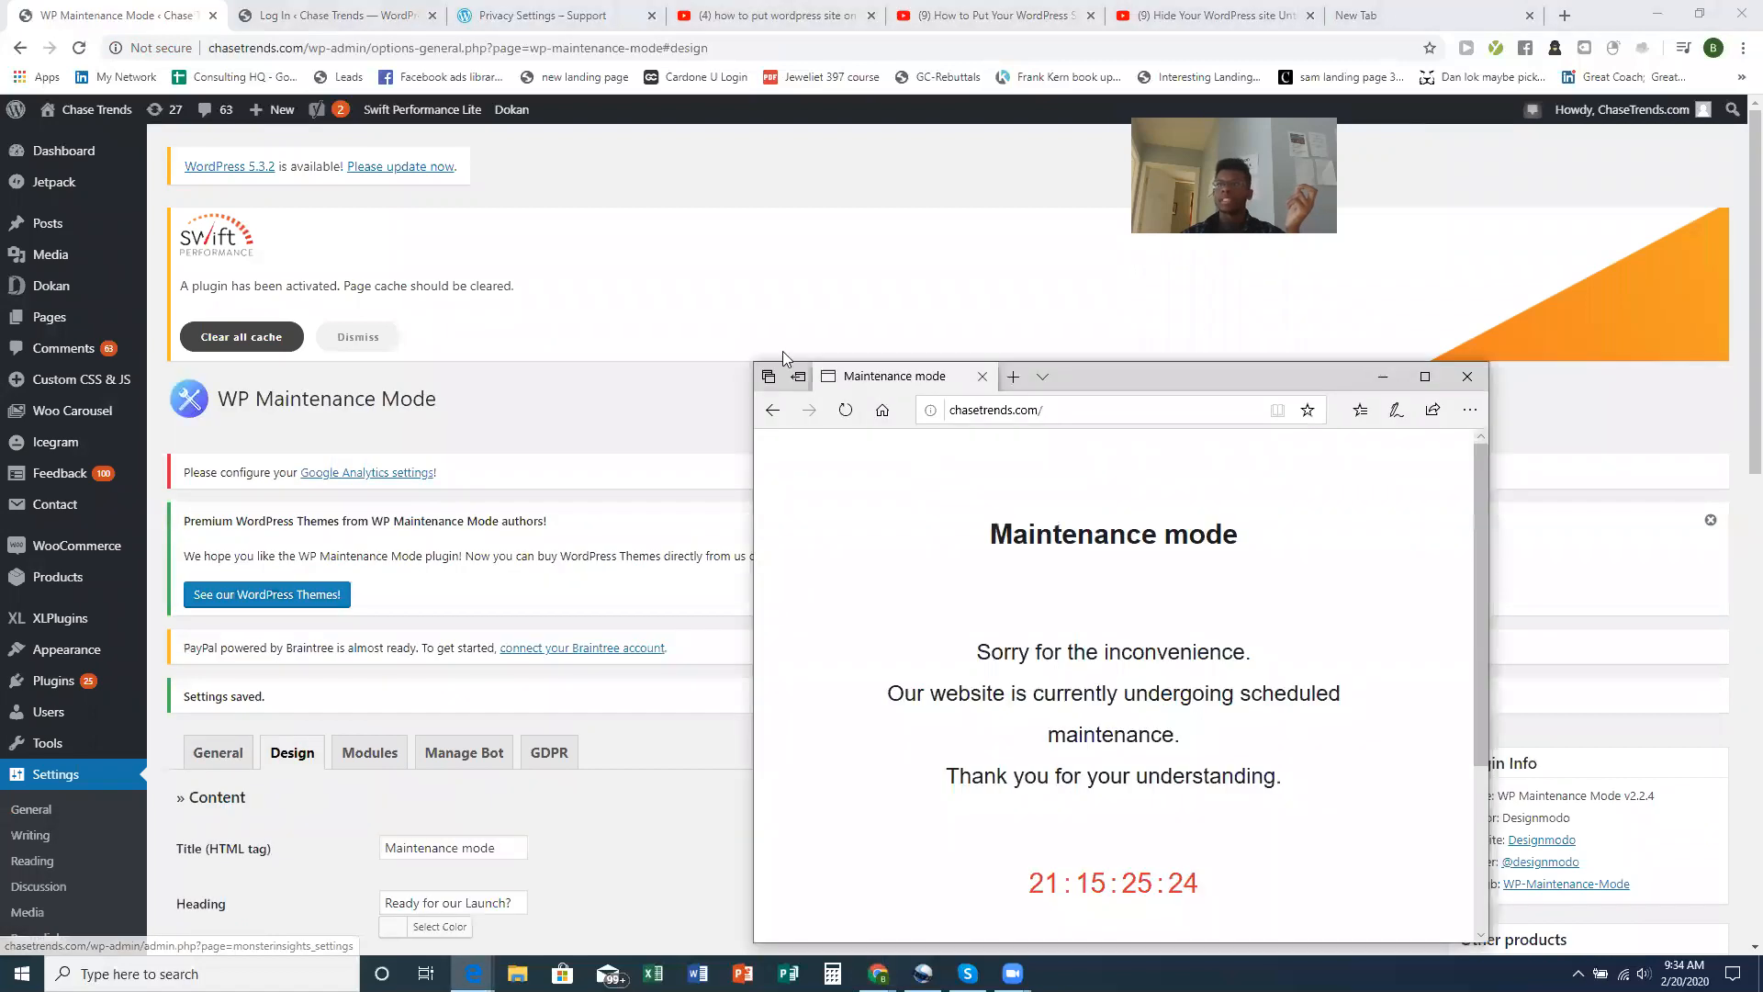
pyautogui.click(846, 410)
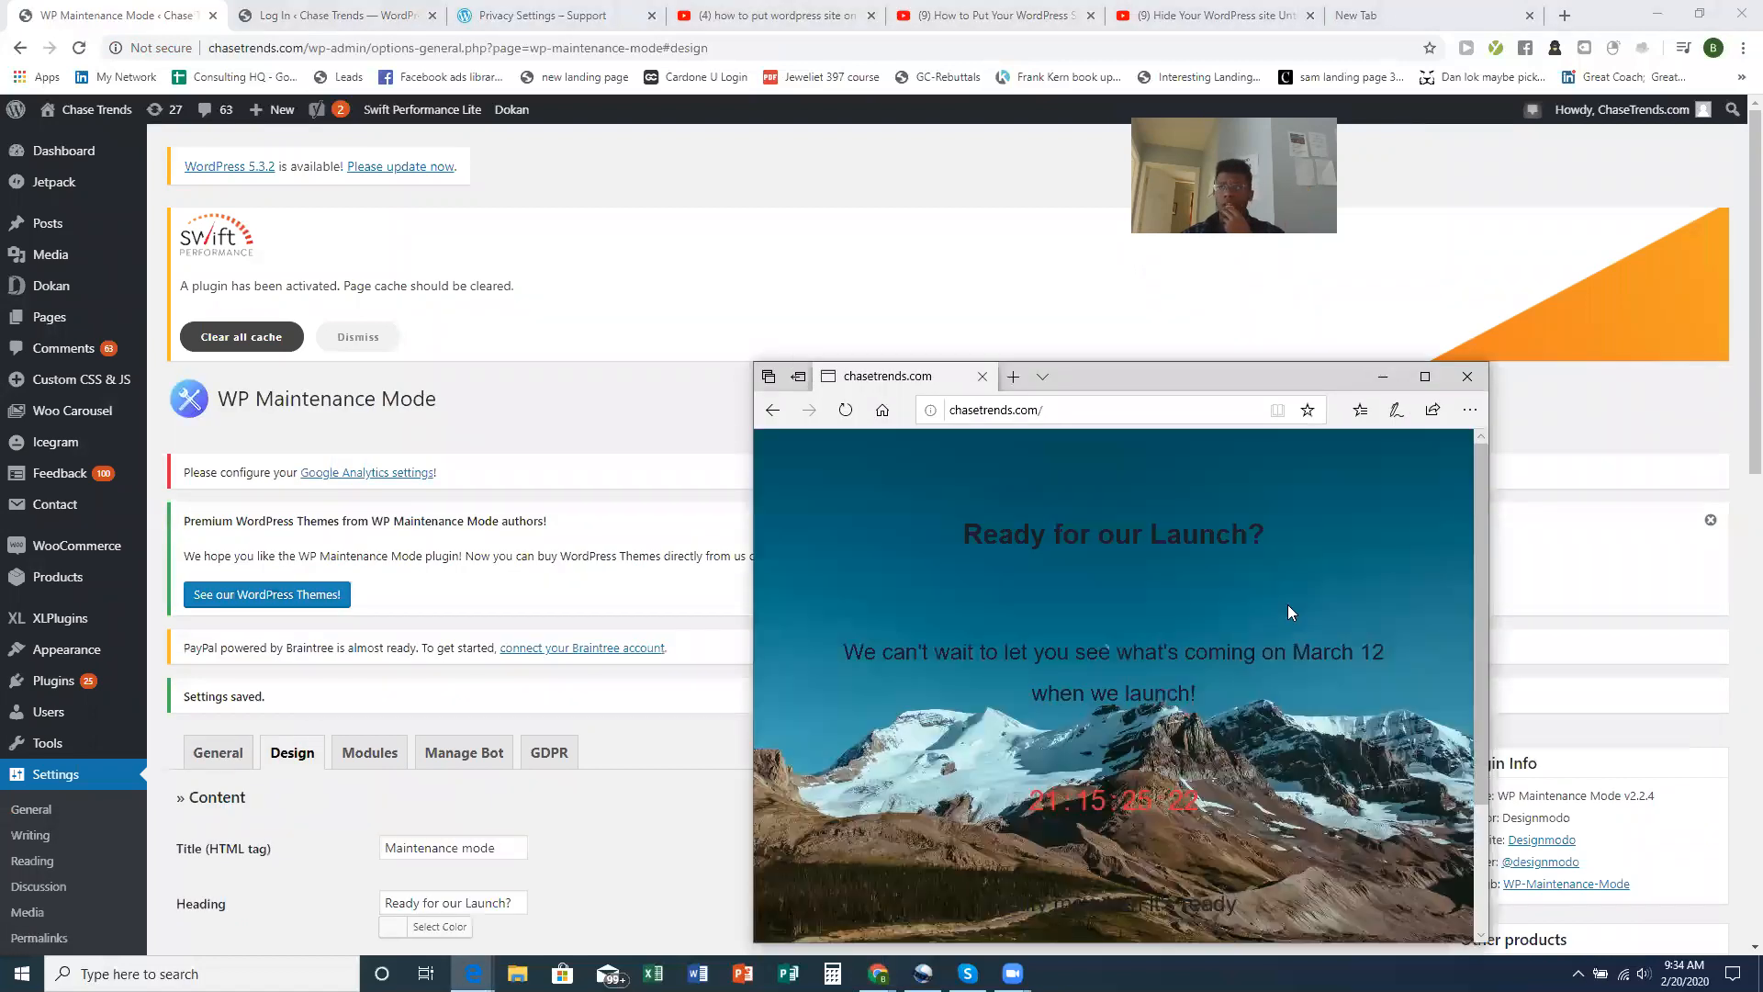
pyautogui.moveTo(1193, 376); pyautogui.dragTo(1090, 237)
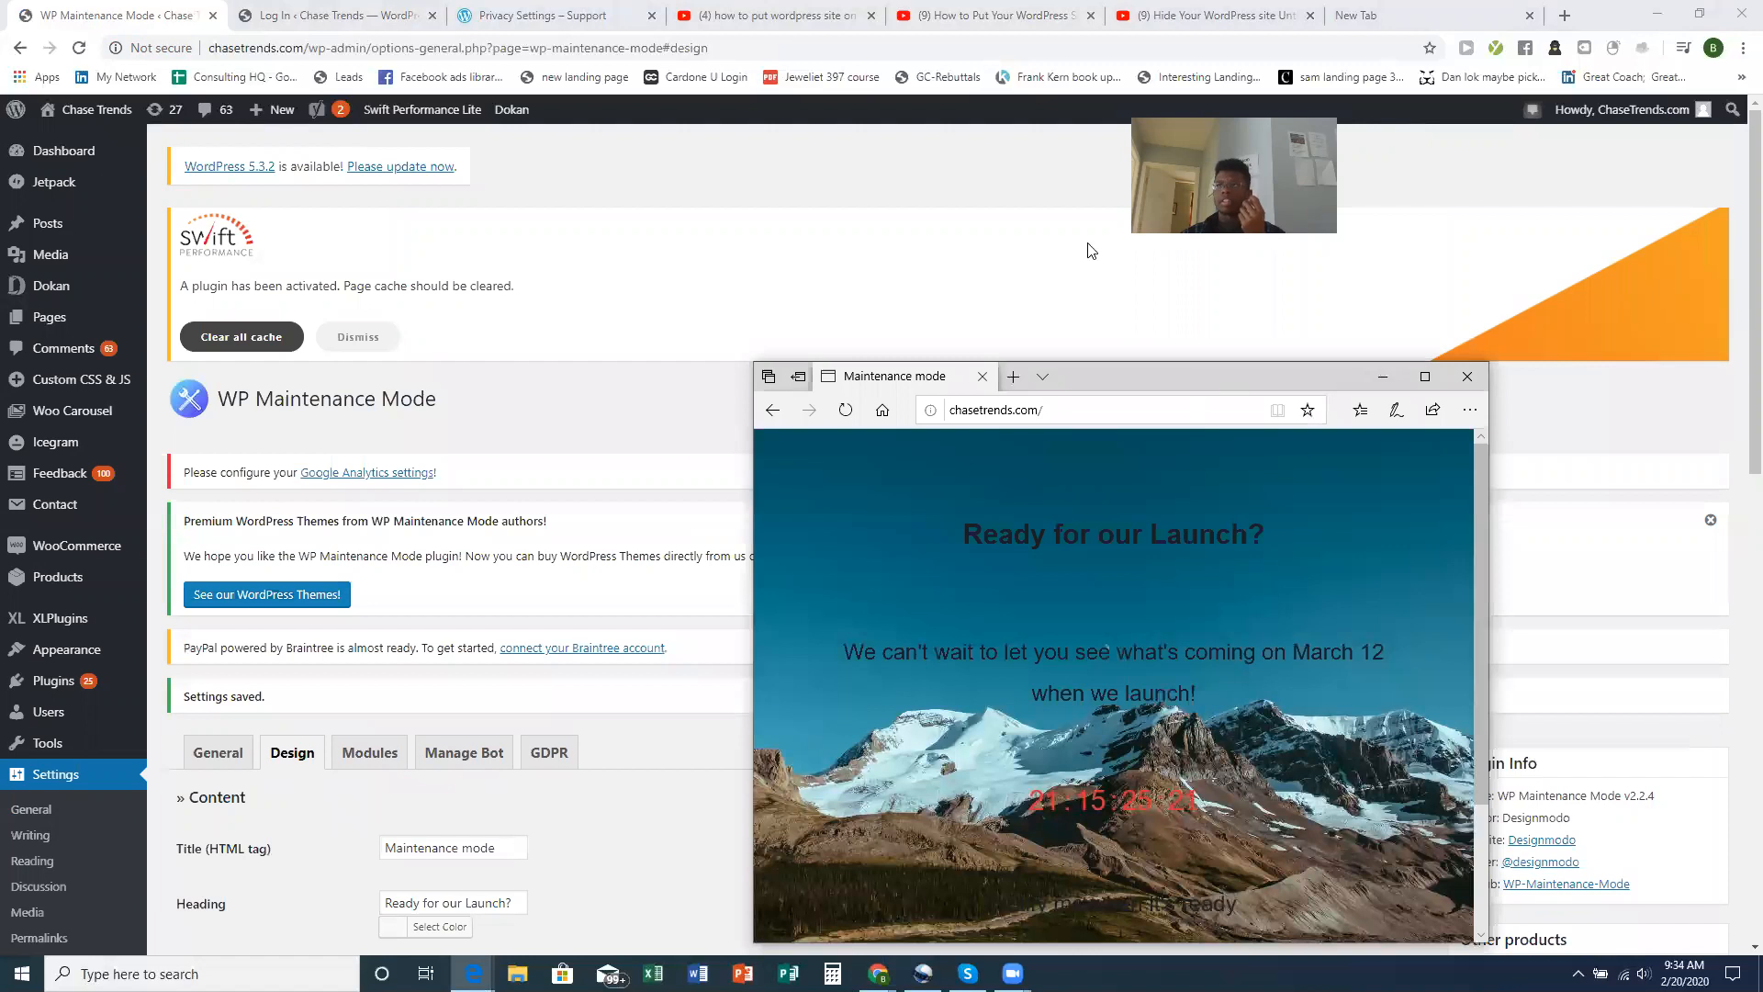
pyautogui.scroll(-2, 1173, 556)
pyautogui.scroll(2, 1178, 561)
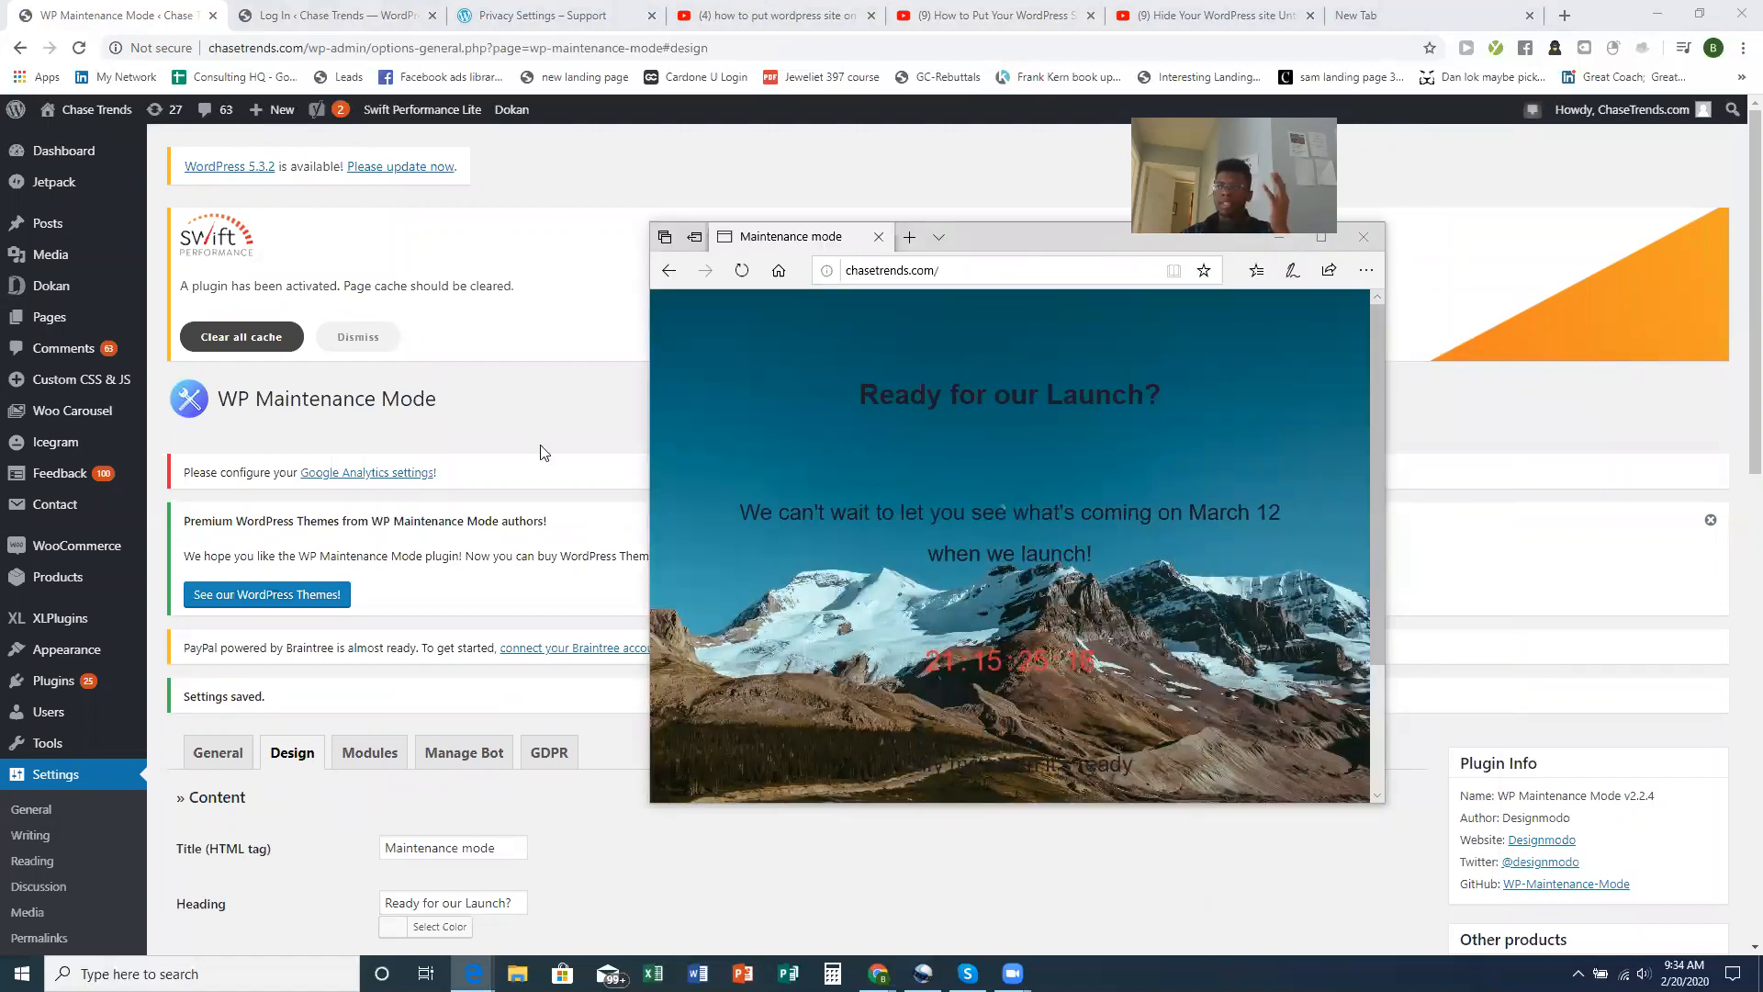
# Back in the plugin's Design settings, choose the black-and-white keyboard and mug photo as the predefined background and save the settings
pyautogui.click(533, 419)
pyautogui.scroll(-6, 537, 472)
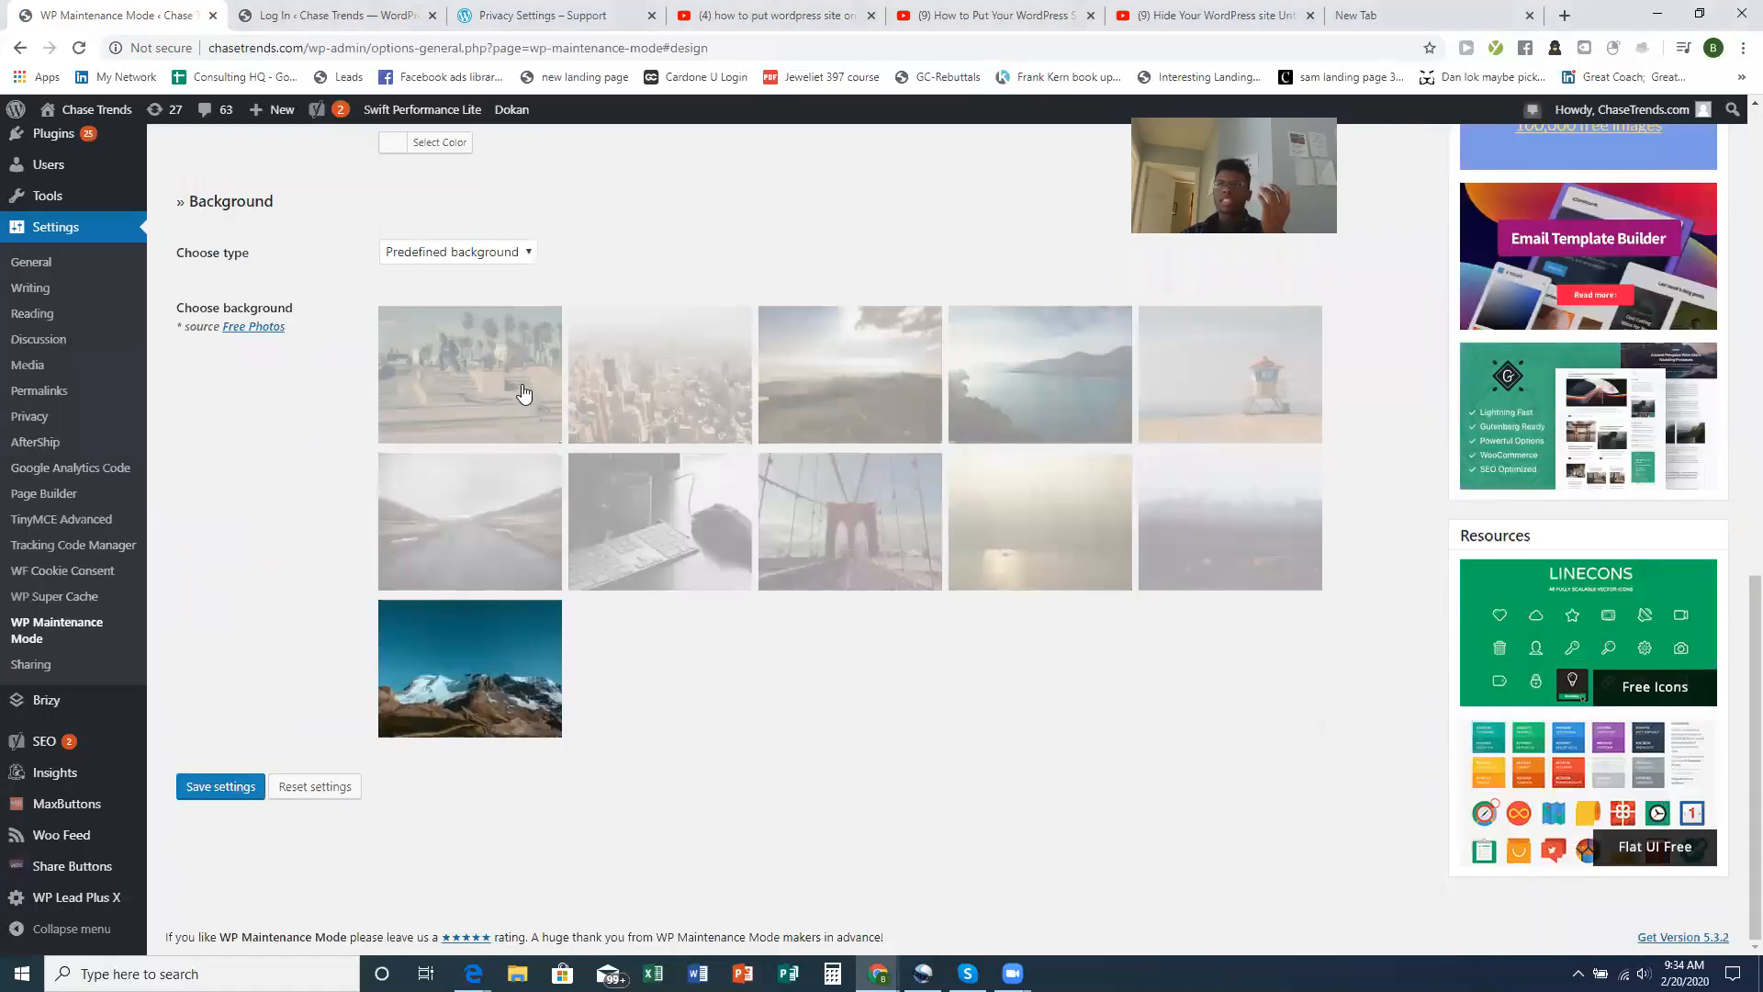
pyautogui.click(661, 378)
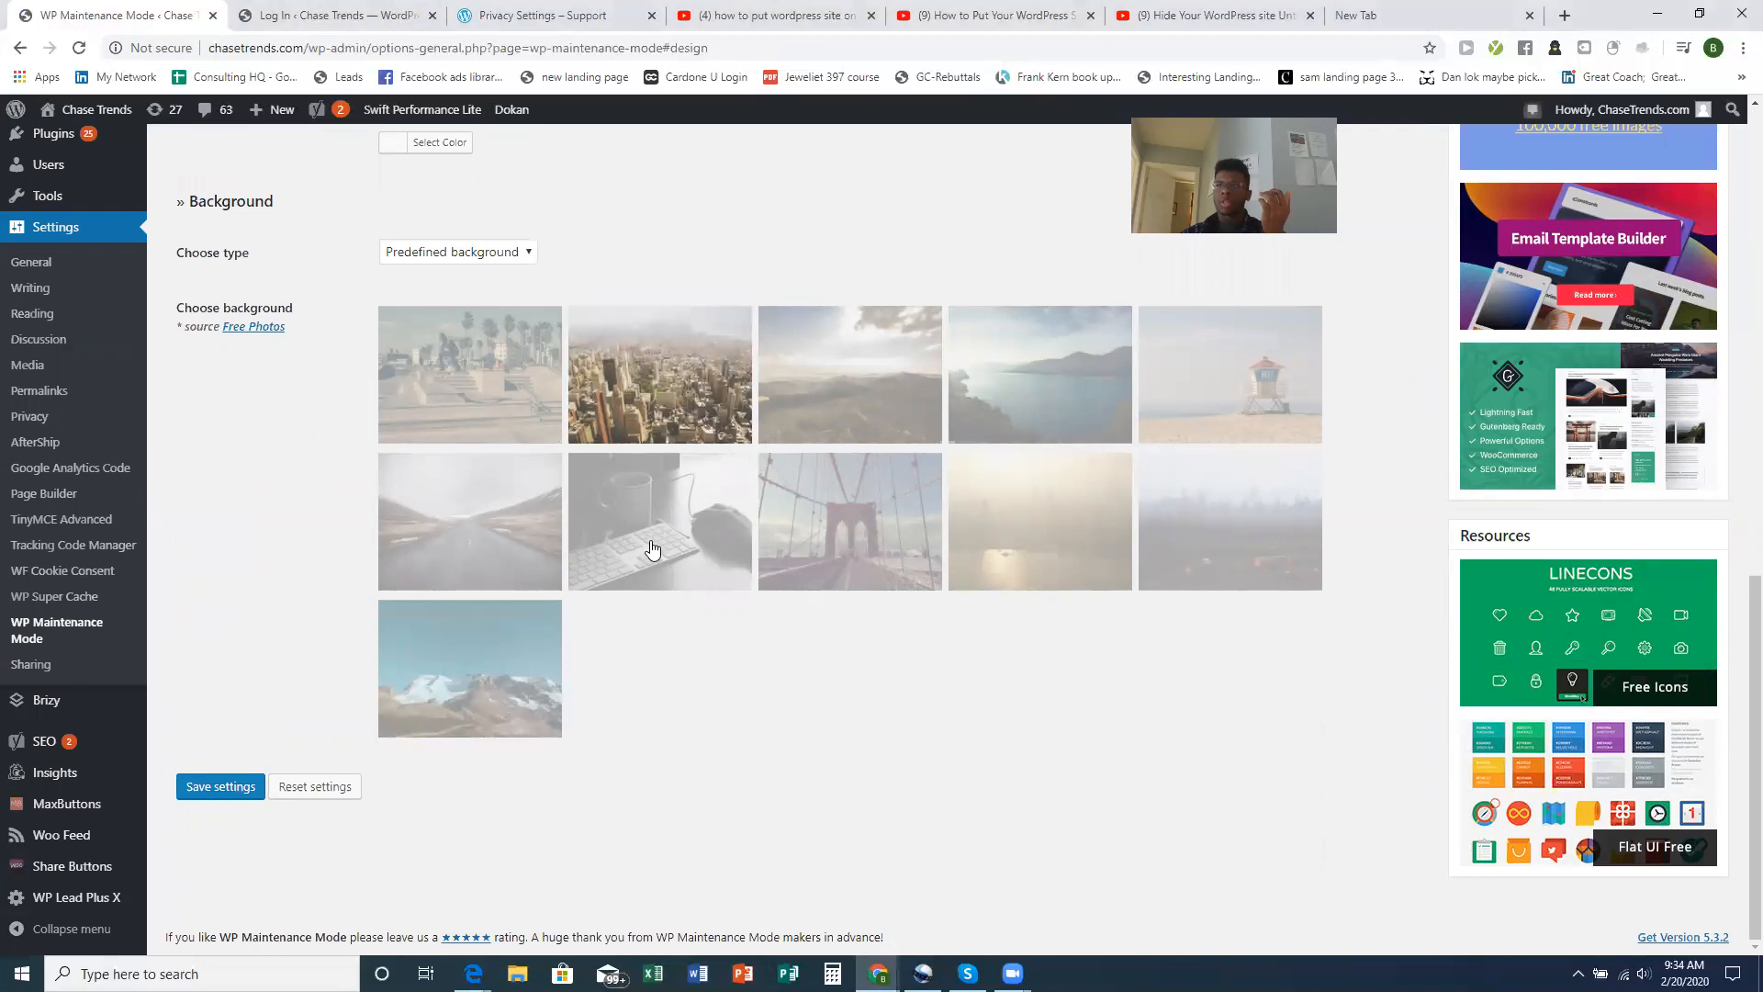
pyautogui.click(651, 549)
pyautogui.click(225, 788)
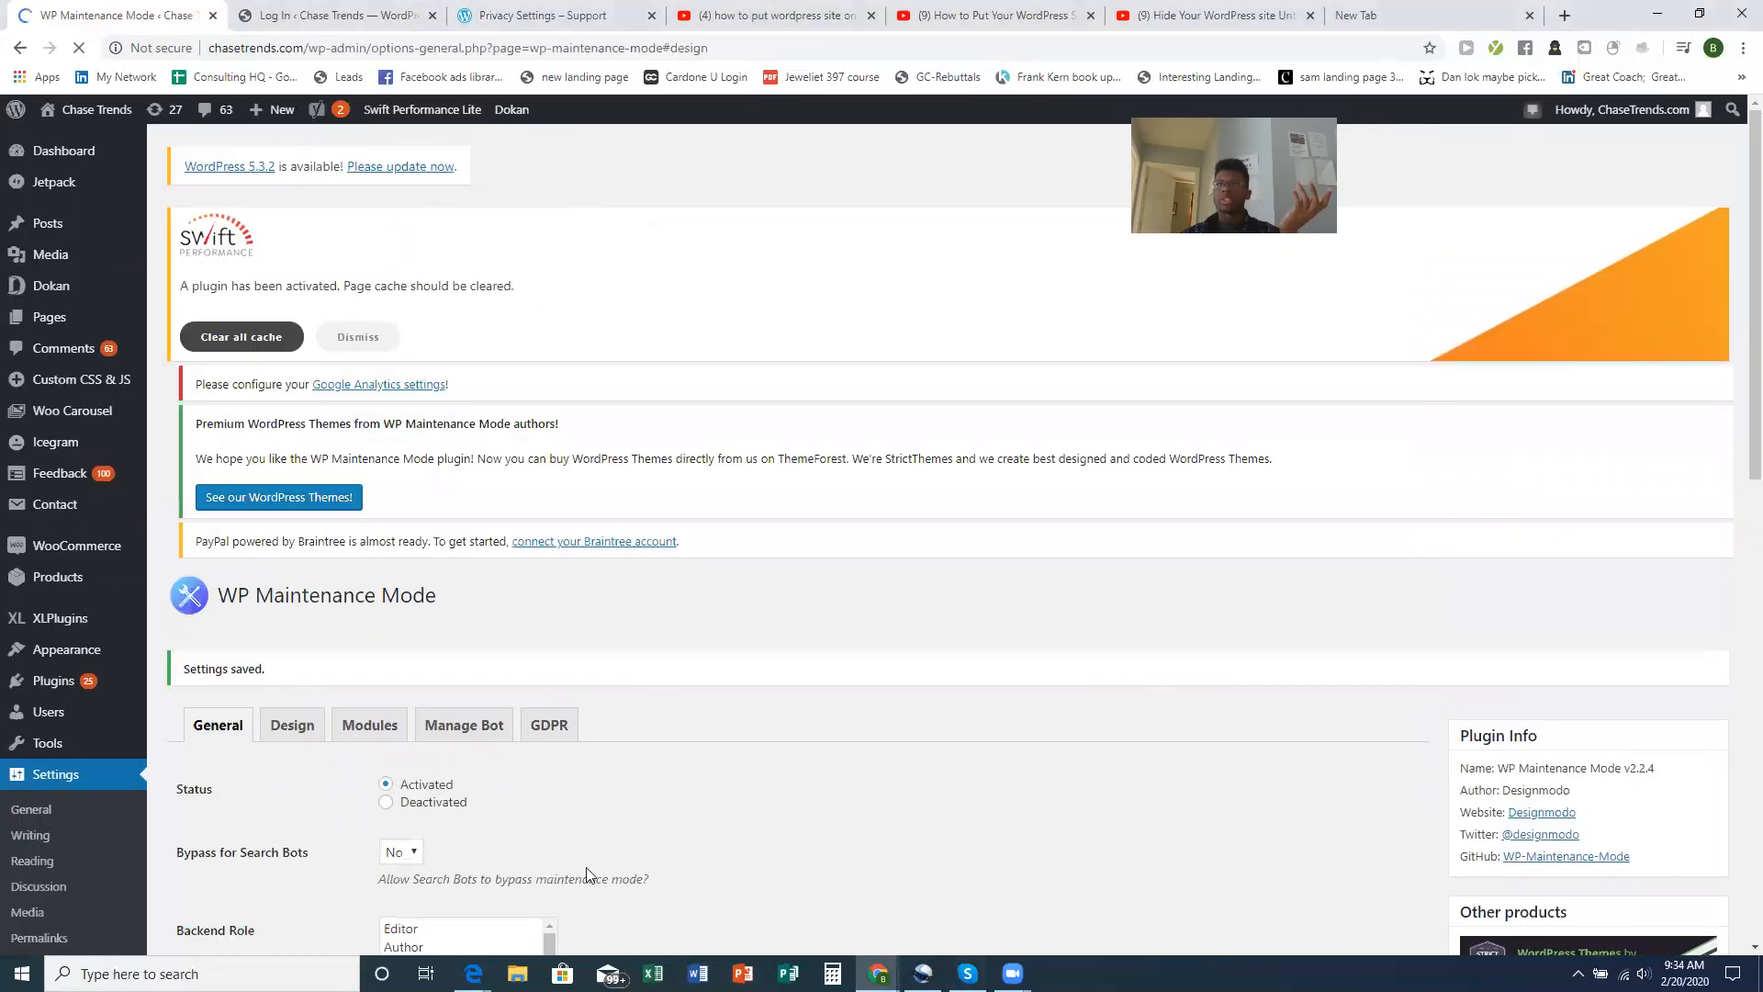
# Reload chasetrends.com in the Edge window to check the maintenance page with the keyboard background
pyautogui.moveTo(474, 973)
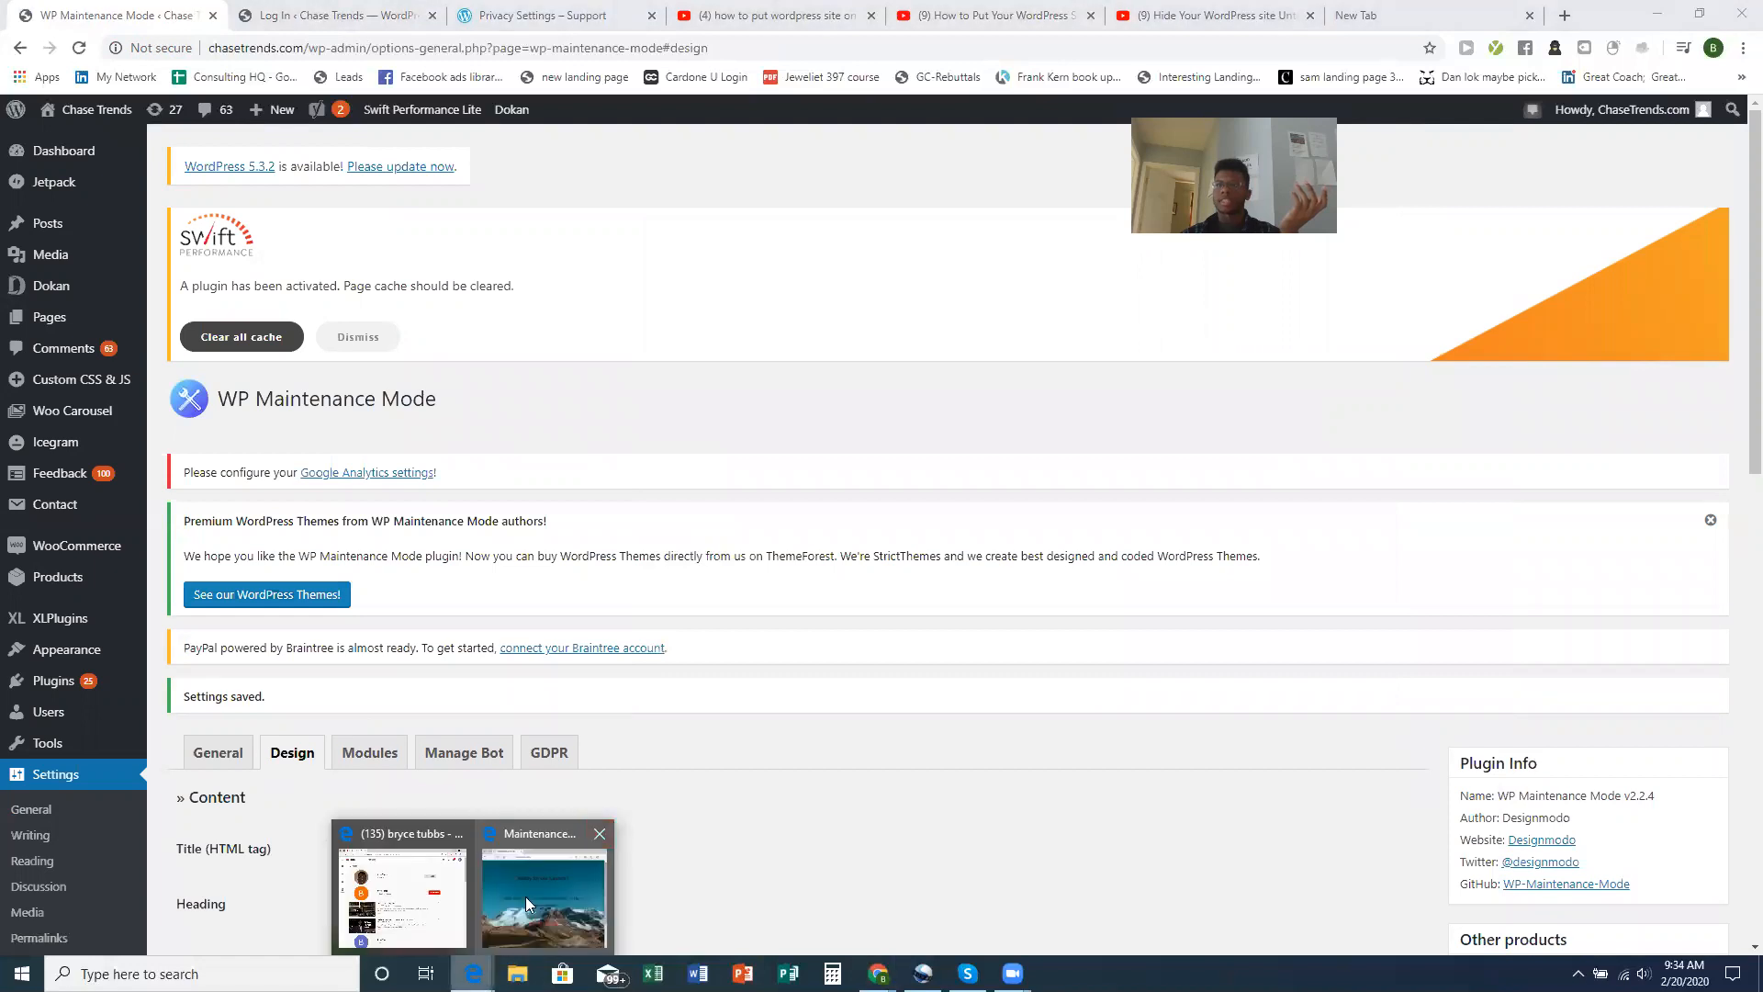
pyautogui.click(525, 903)
pyautogui.click(744, 270)
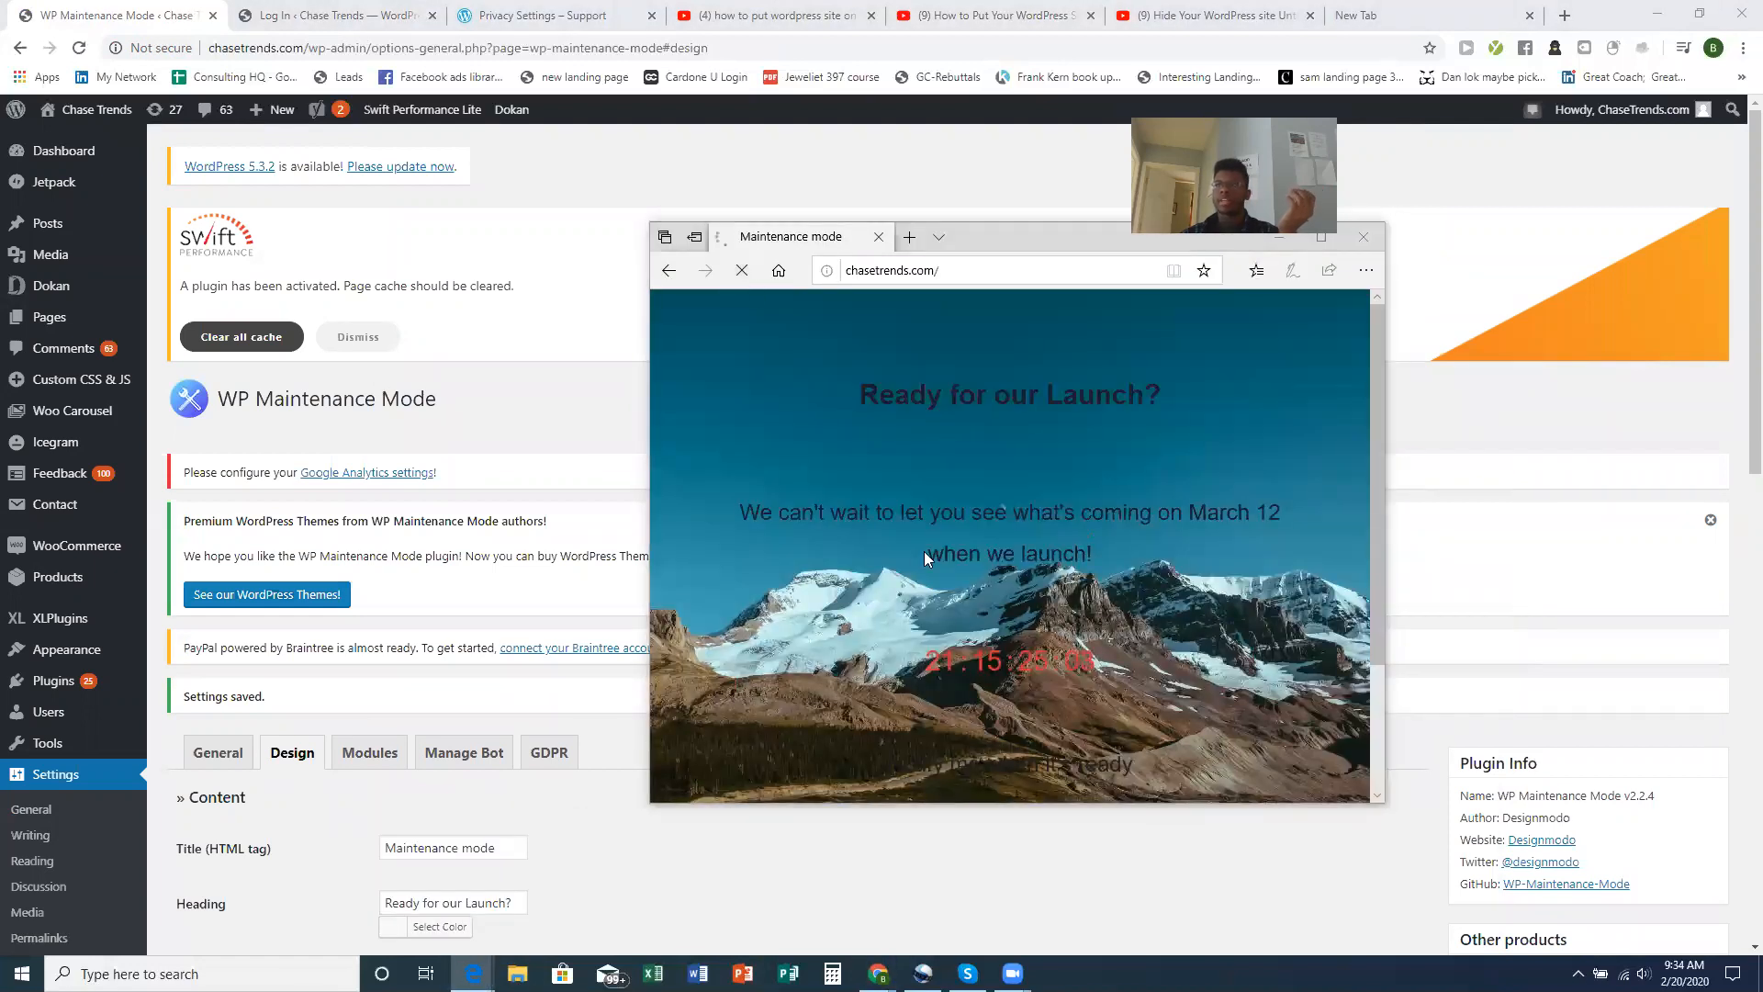
pyautogui.scroll(-1, 1208, 584)
pyautogui.scroll(1, 1210, 584)
# Open the colour pickers for the heading and the body text in the Design settings to view their colour options
pyautogui.scroll(-6, 500, 739)
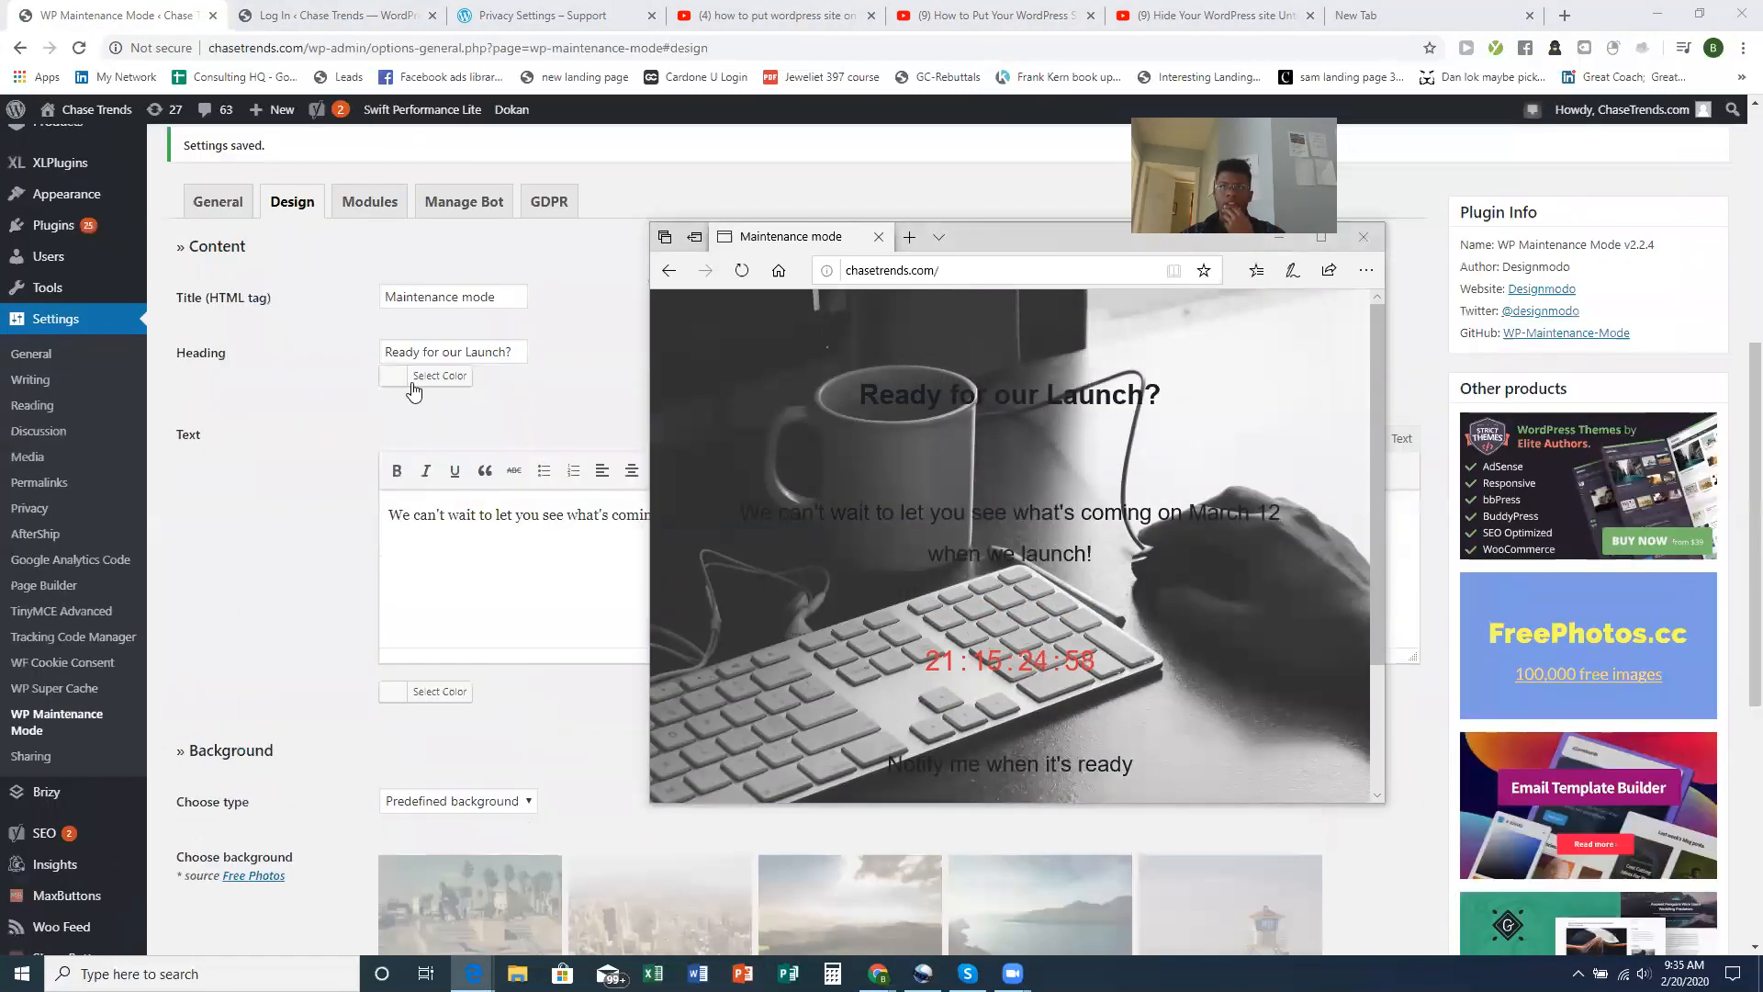
pyautogui.click(413, 378)
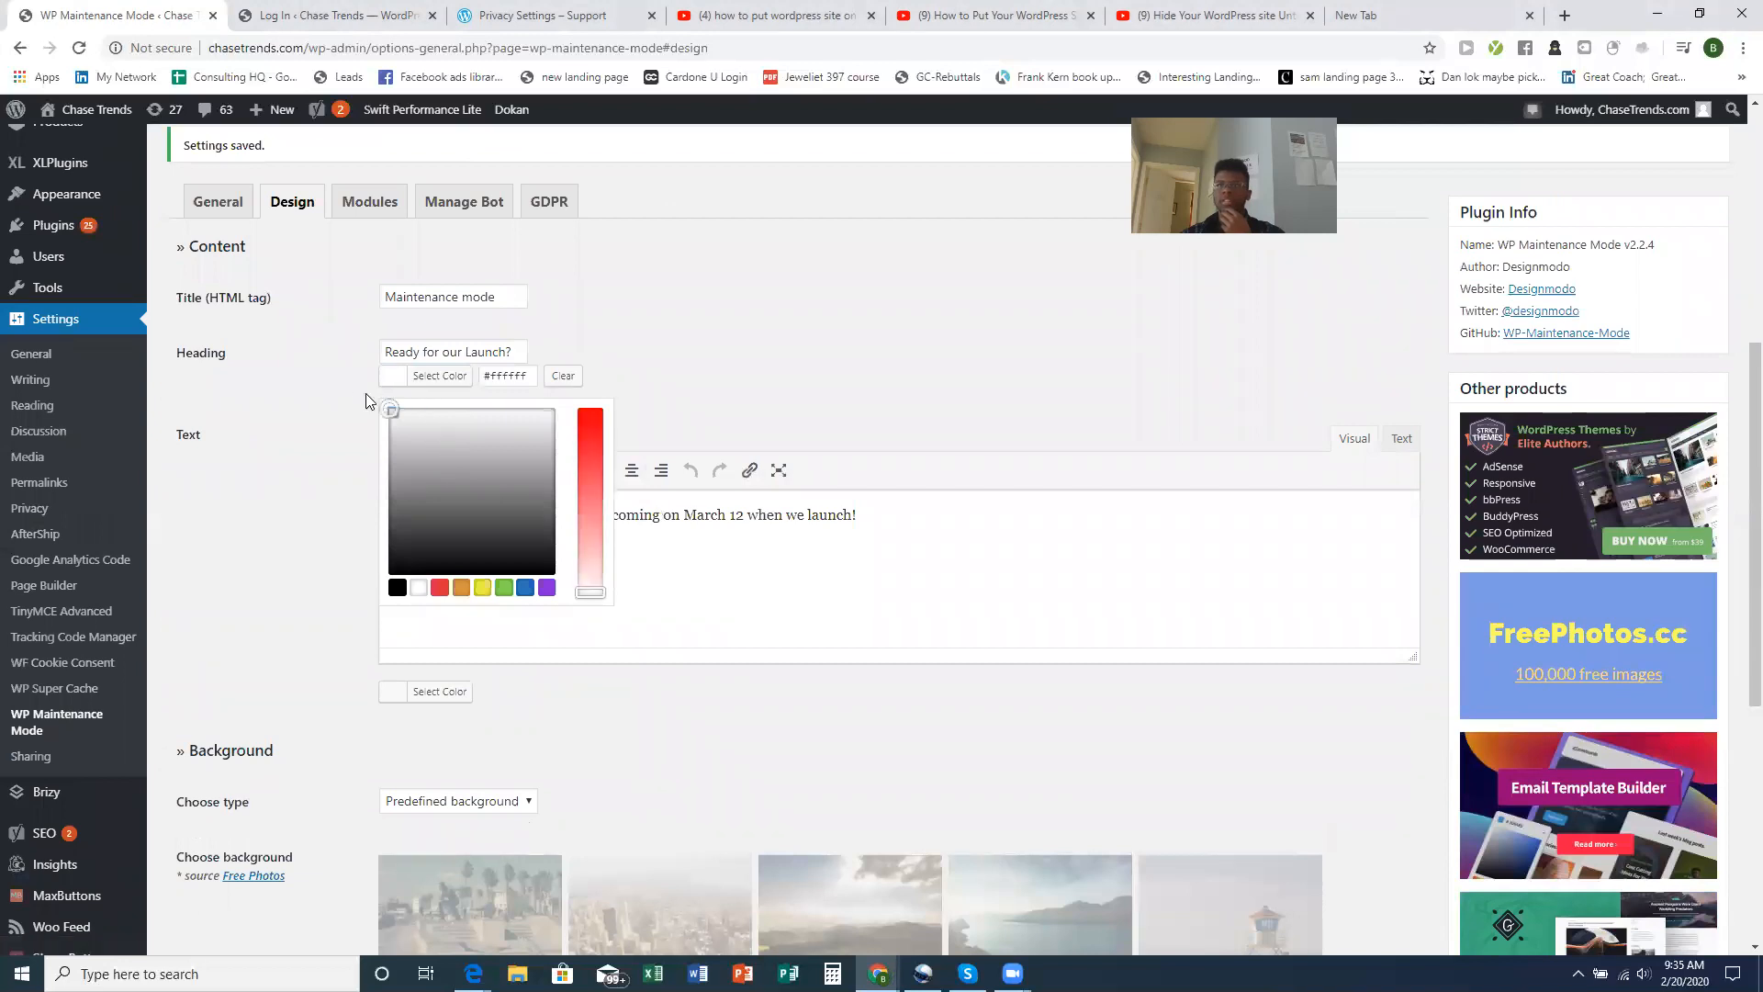
pyautogui.click(438, 628)
pyautogui.click(401, 695)
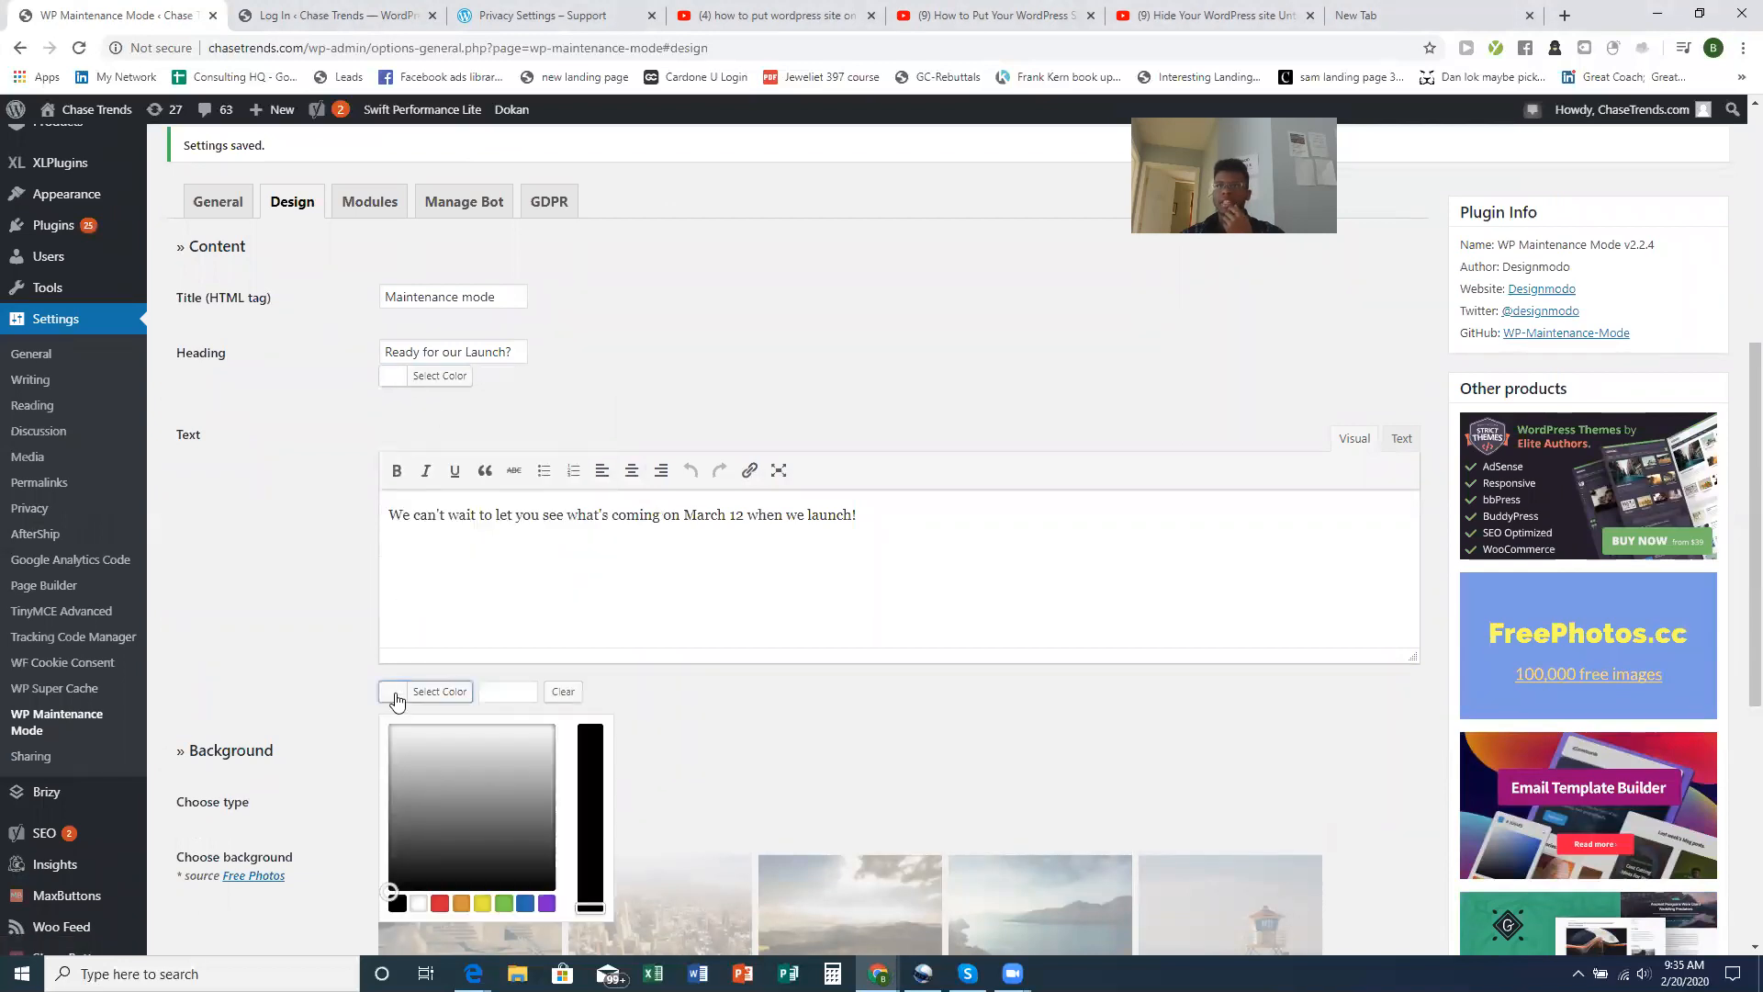
pyautogui.scroll(-6, 549, 635)
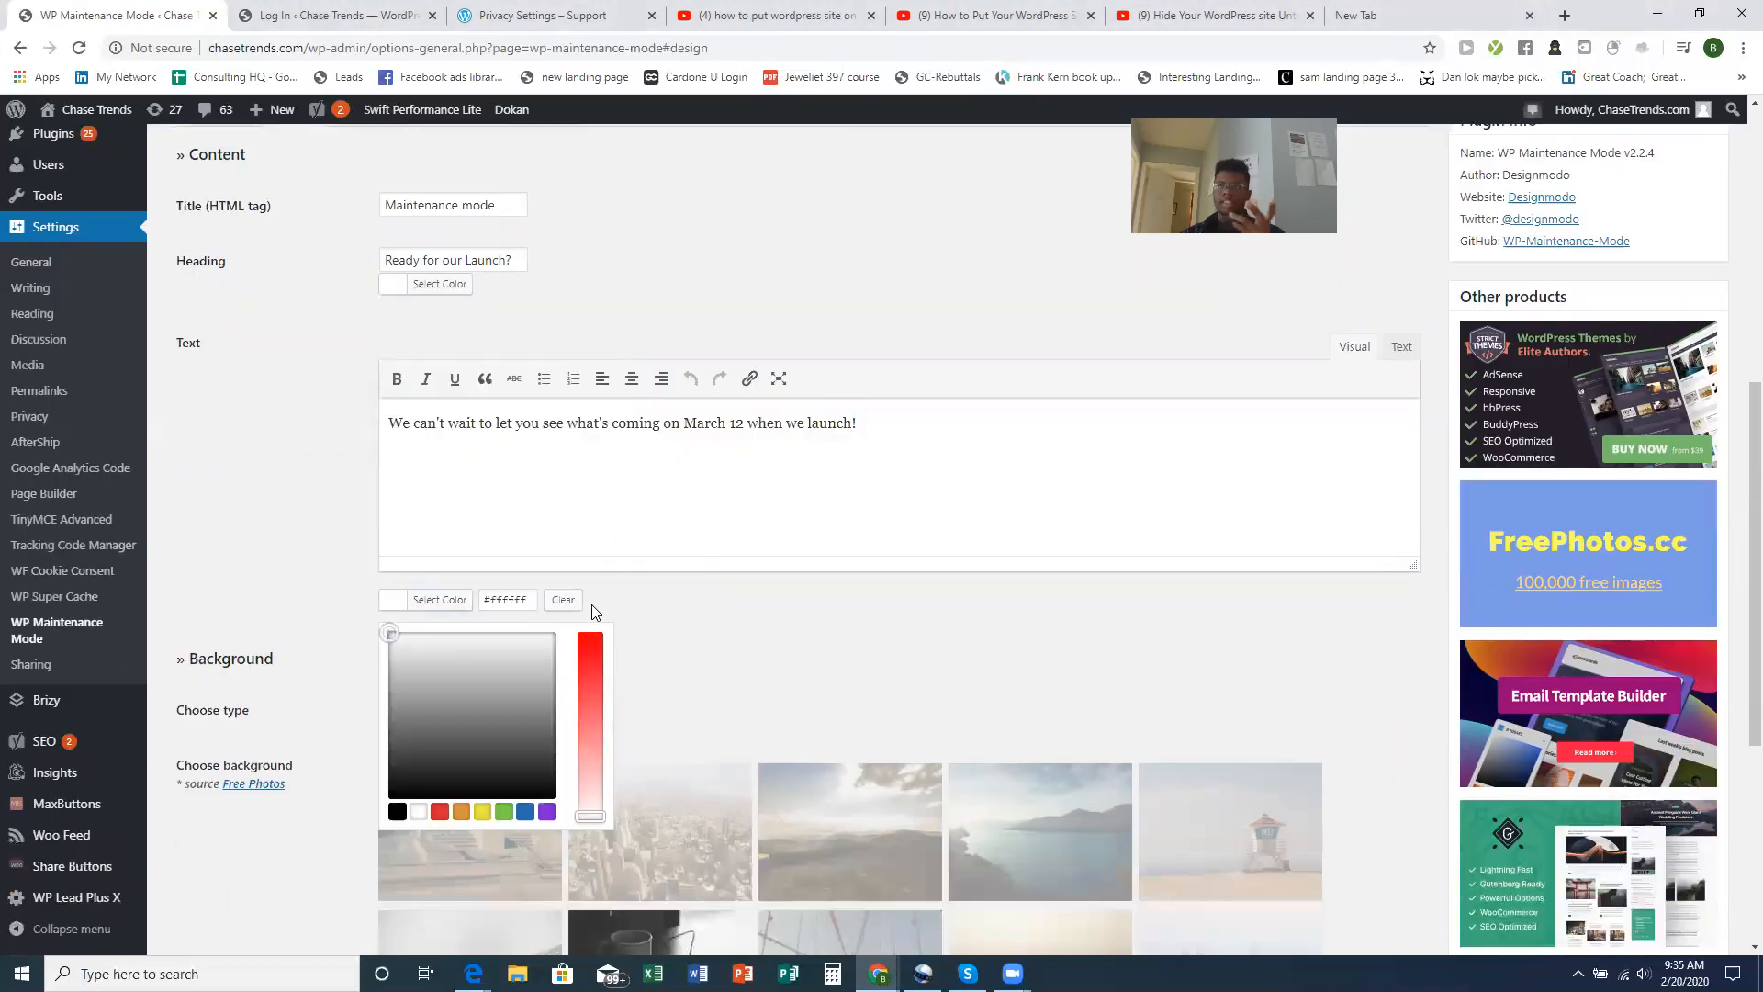
# Close the open text colour picker and save the Design settings with the keyboard background
pyautogui.click(593, 511)
pyautogui.scroll(7, 551, 459)
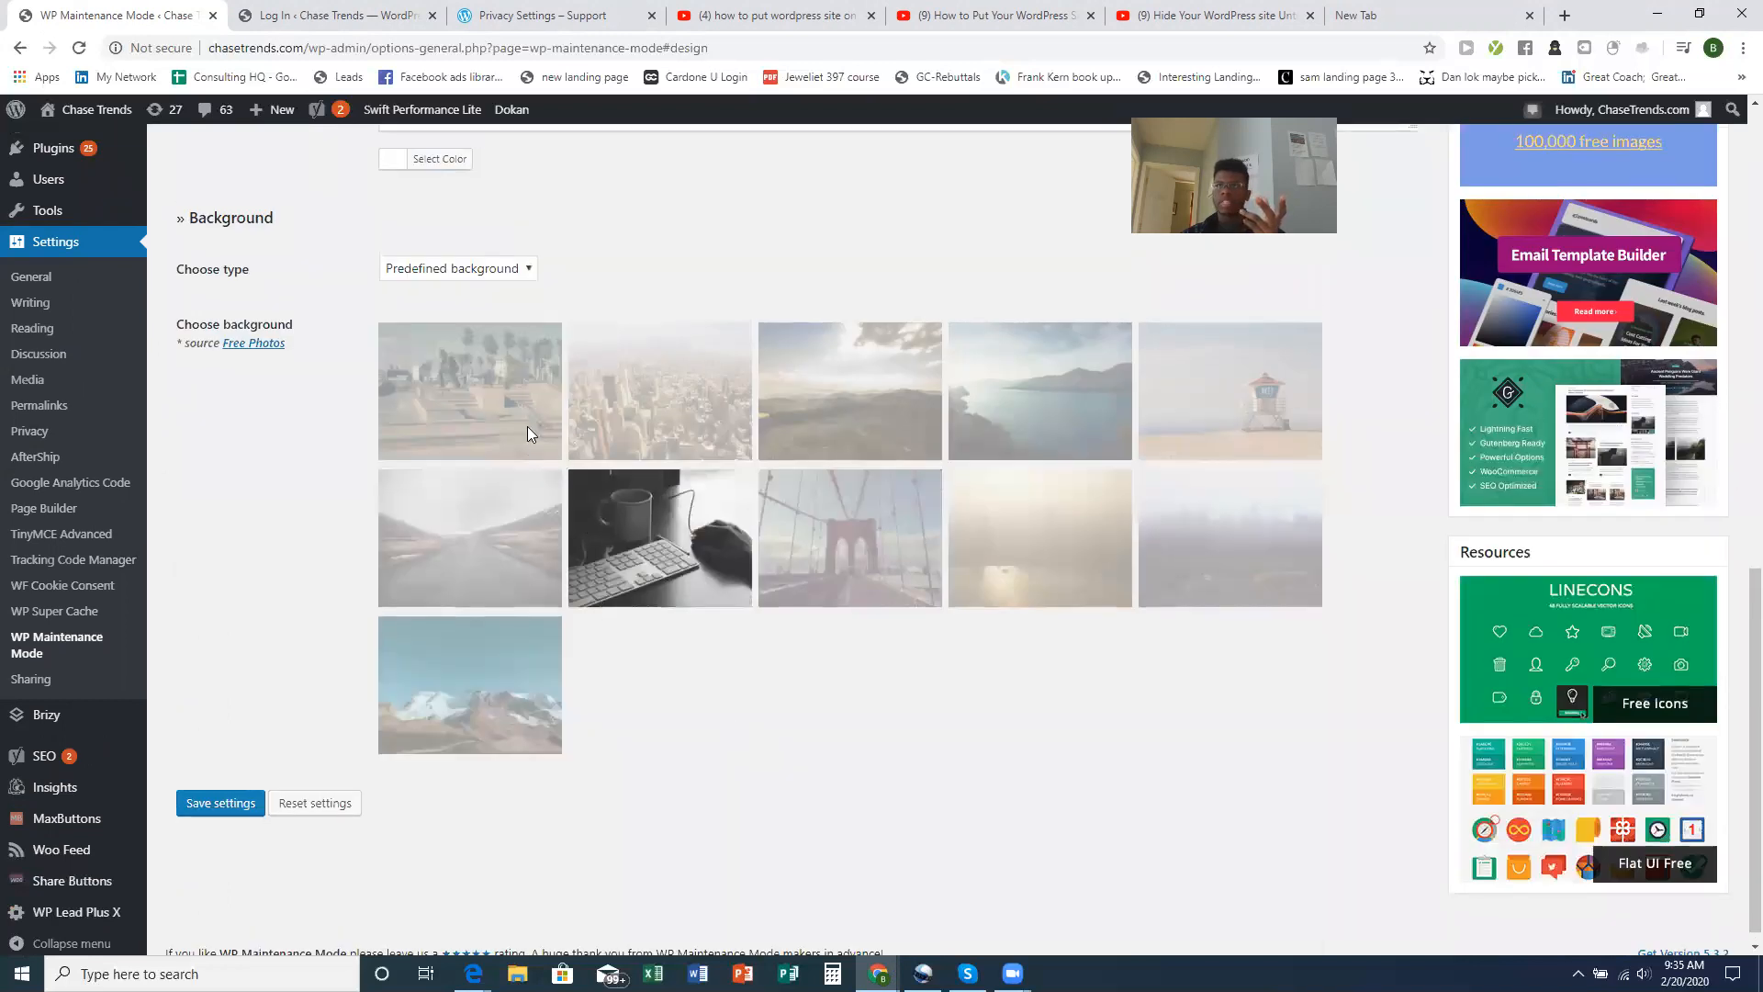
pyautogui.scroll(-7, 401, 475)
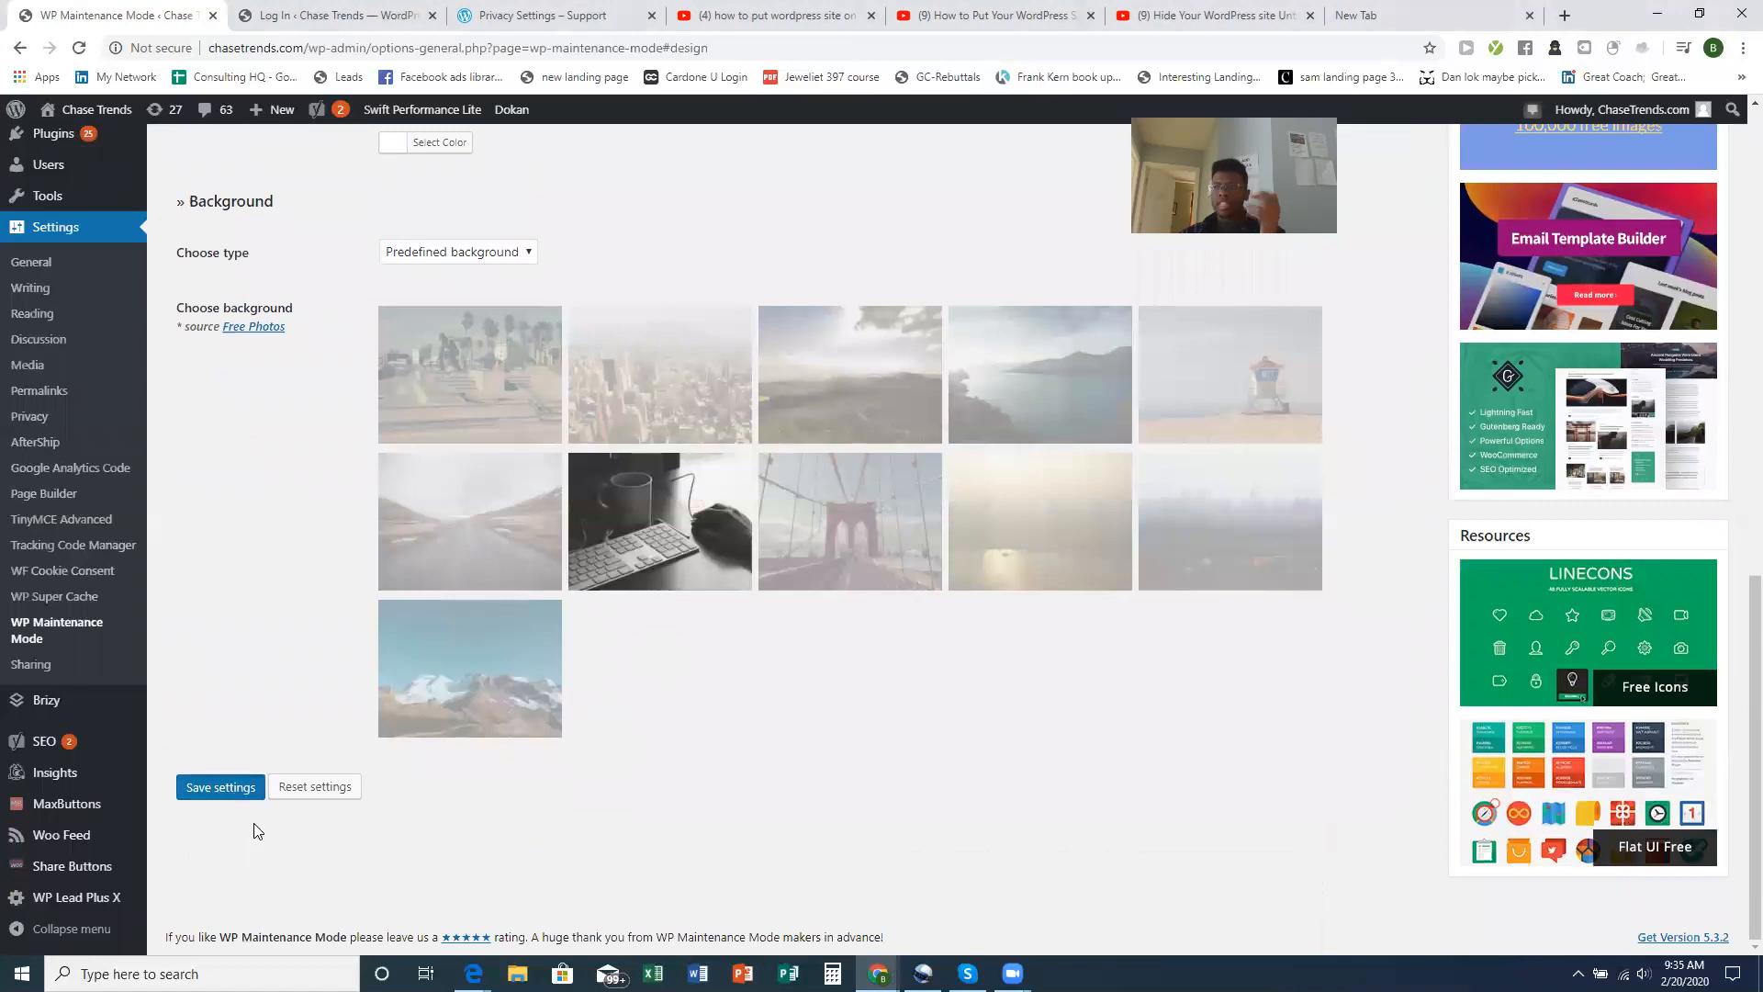
pyautogui.click(237, 788)
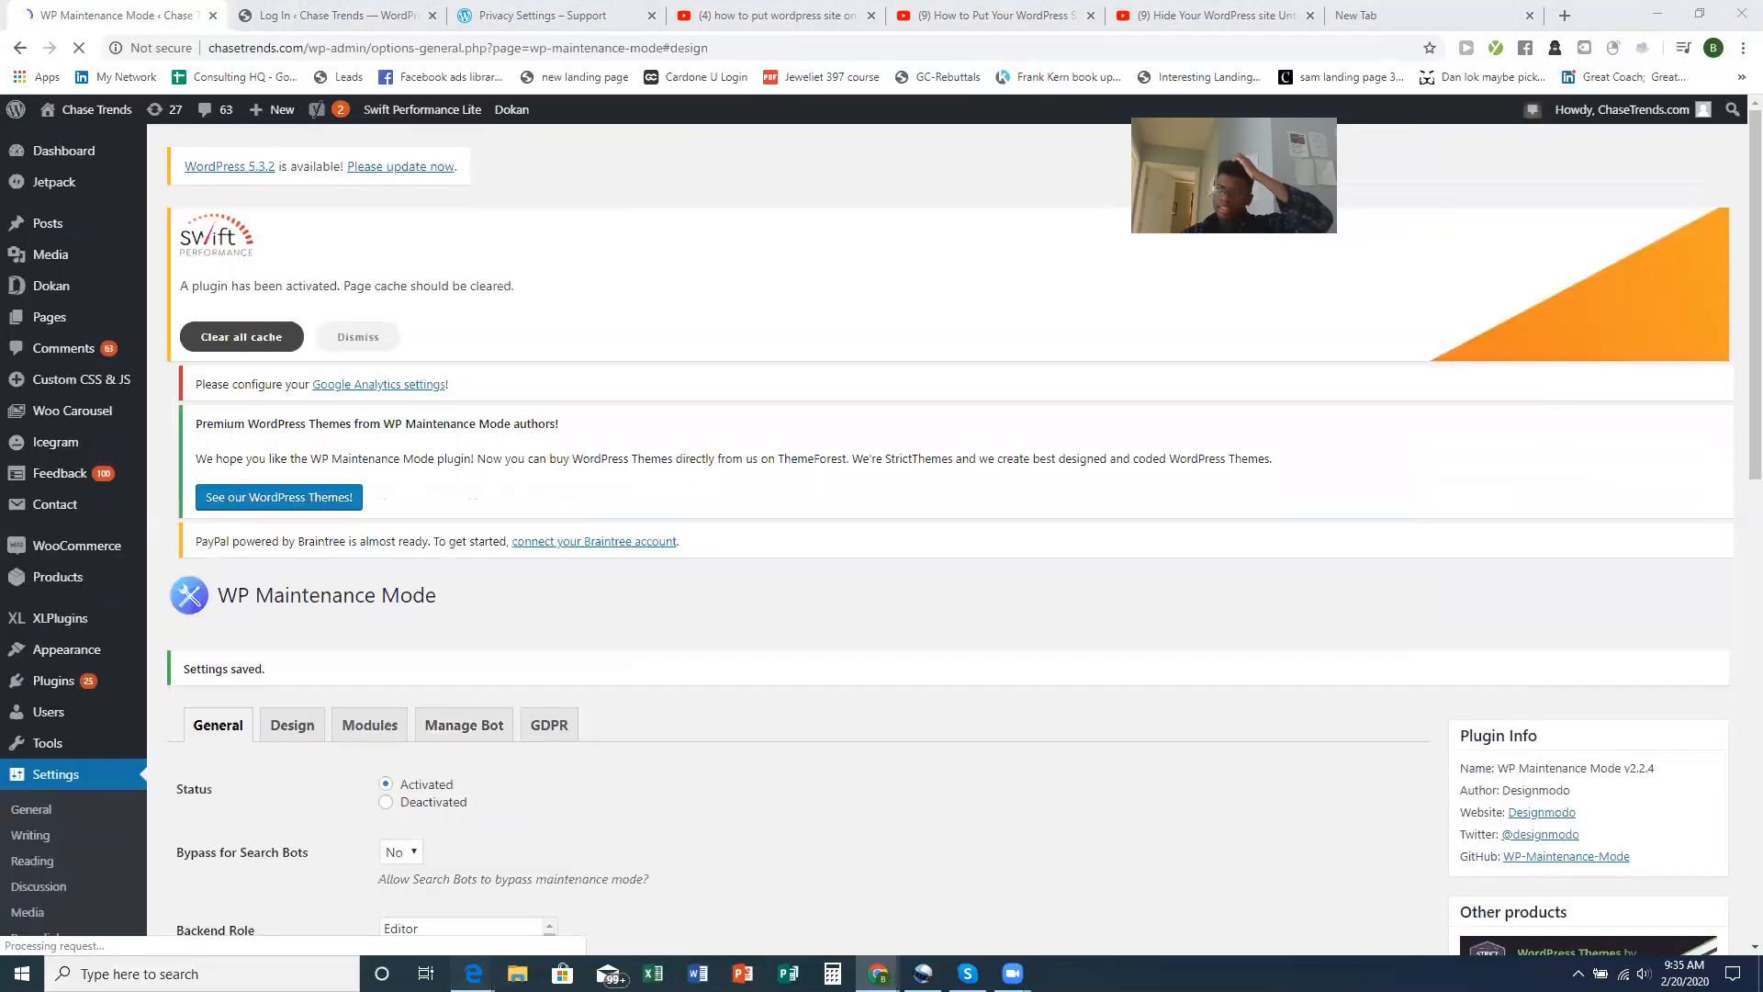
# Reload chasetrends.com in the Edge window to check the whole maintenance page, and return to Chrome's blank tab
pyautogui.moveTo(473, 972)
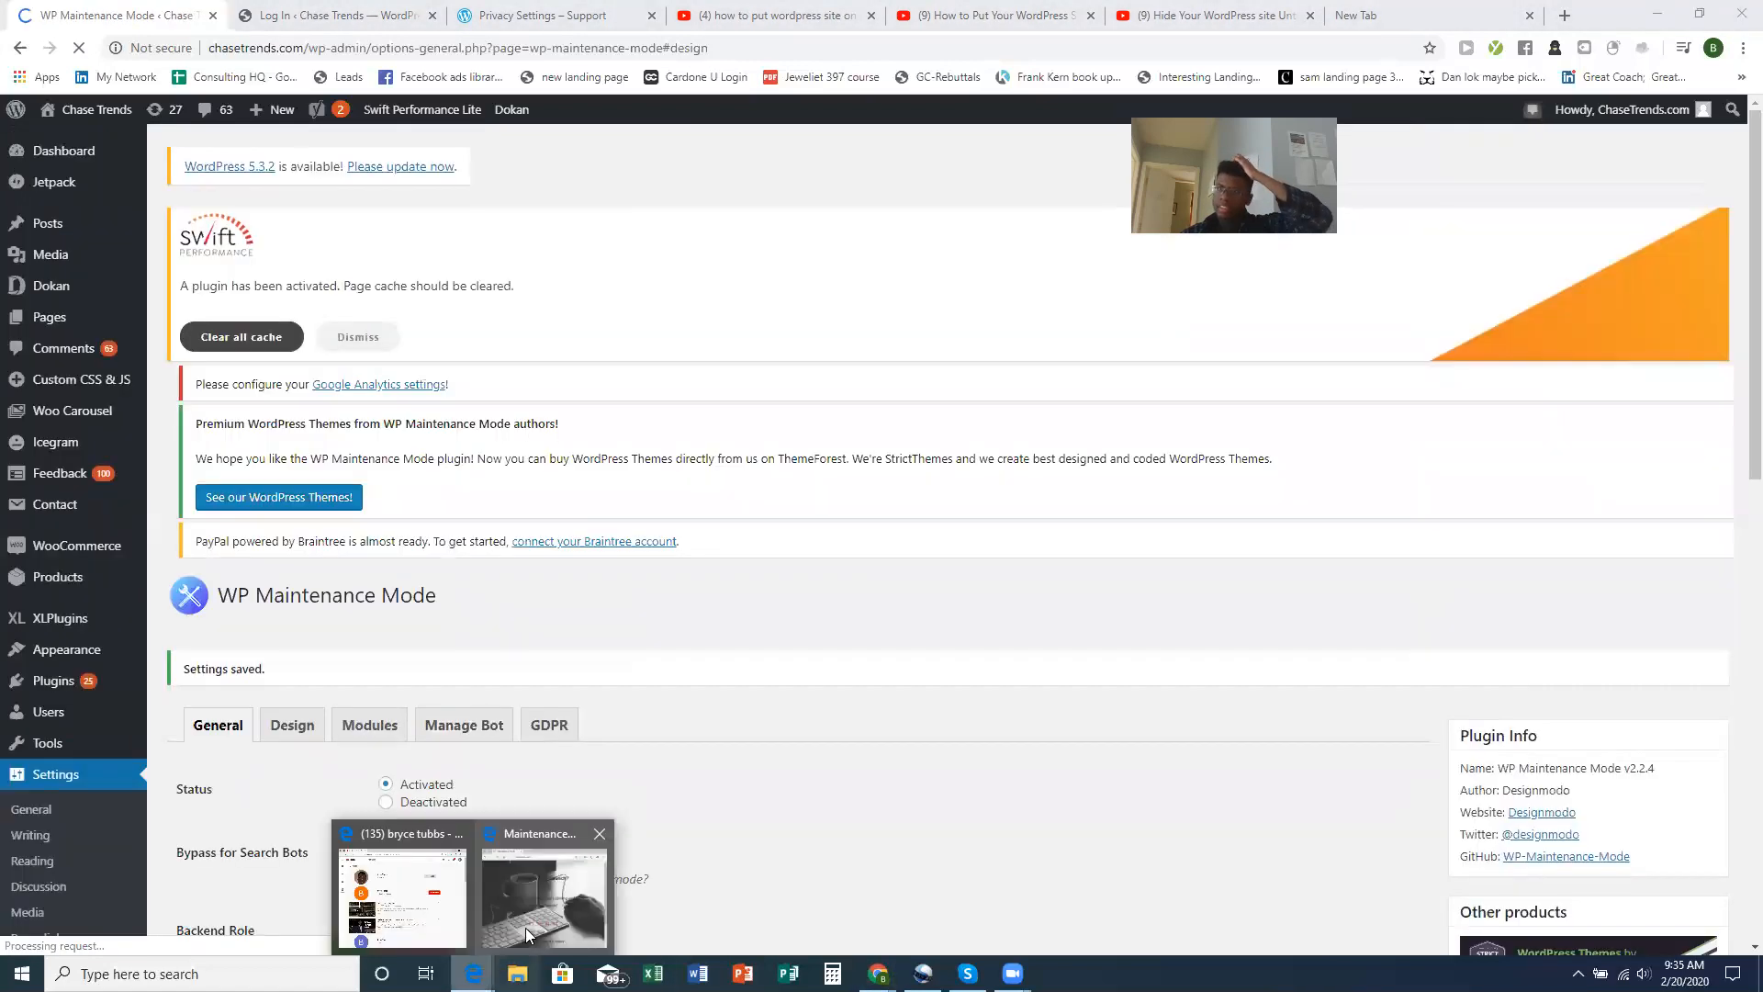
pyautogui.click(537, 918)
pyautogui.click(739, 273)
pyautogui.scroll(-2, 1019, 552)
pyautogui.scroll(2, 1019, 552)
pyautogui.scroll(-2, 1019, 552)
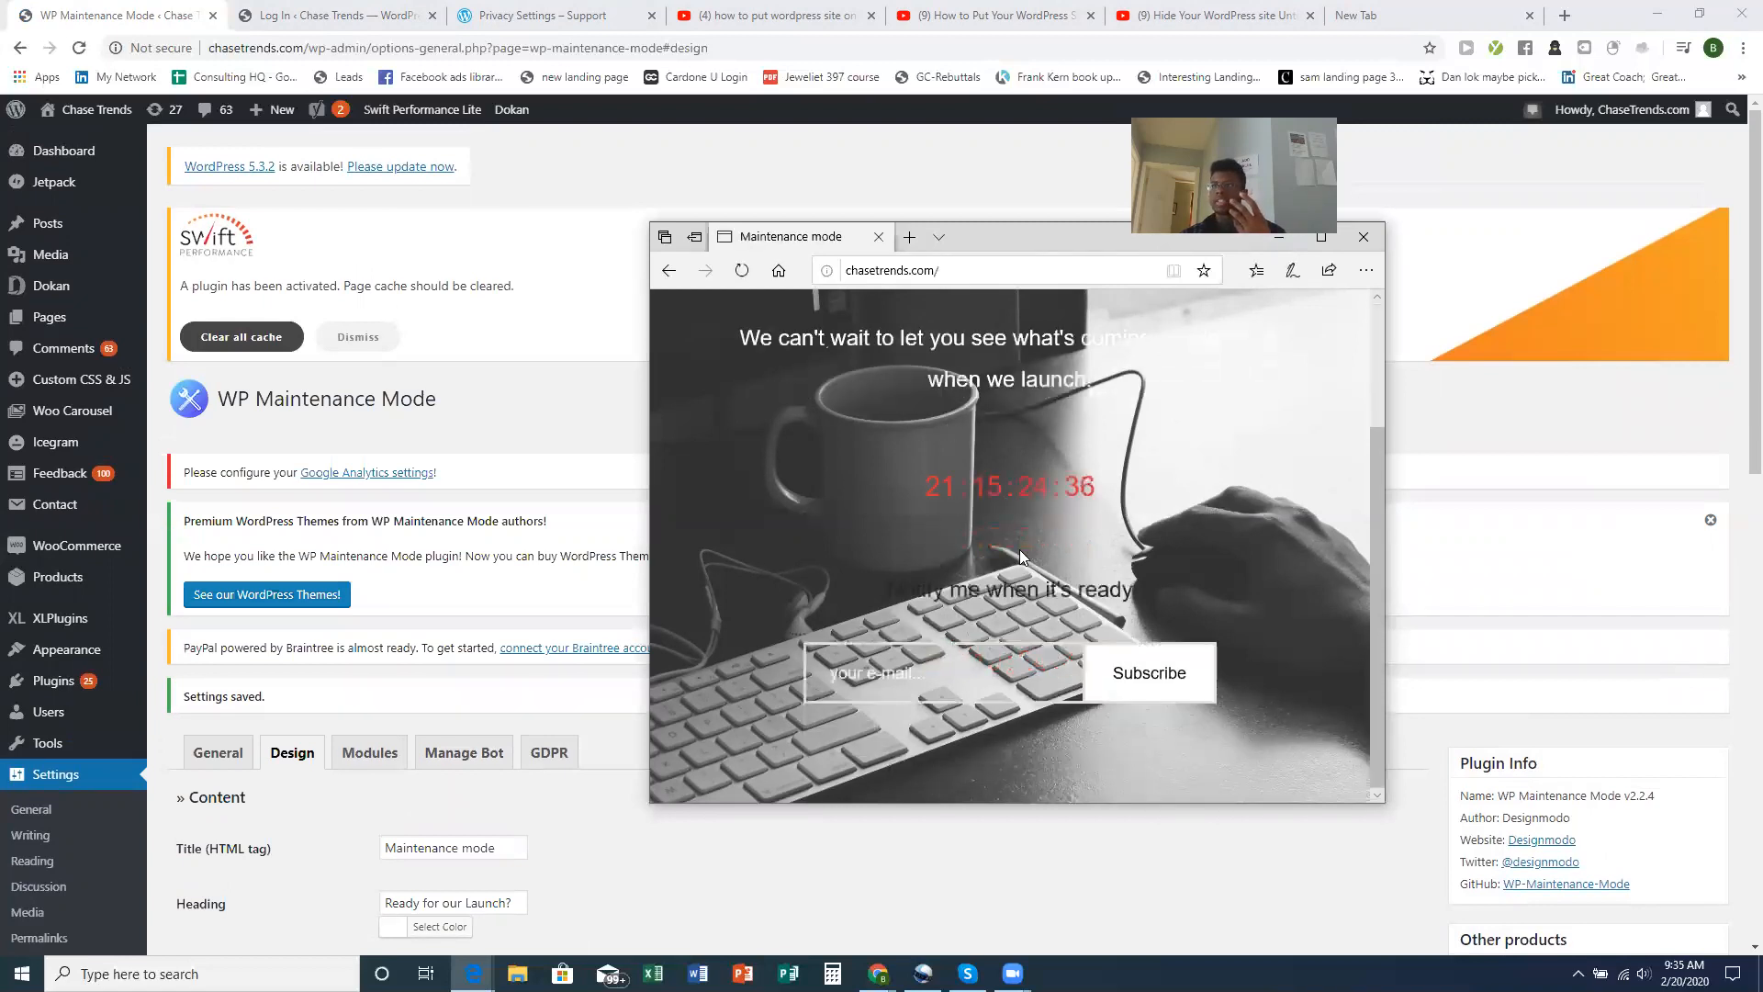
pyautogui.scroll(2, 1020, 549)
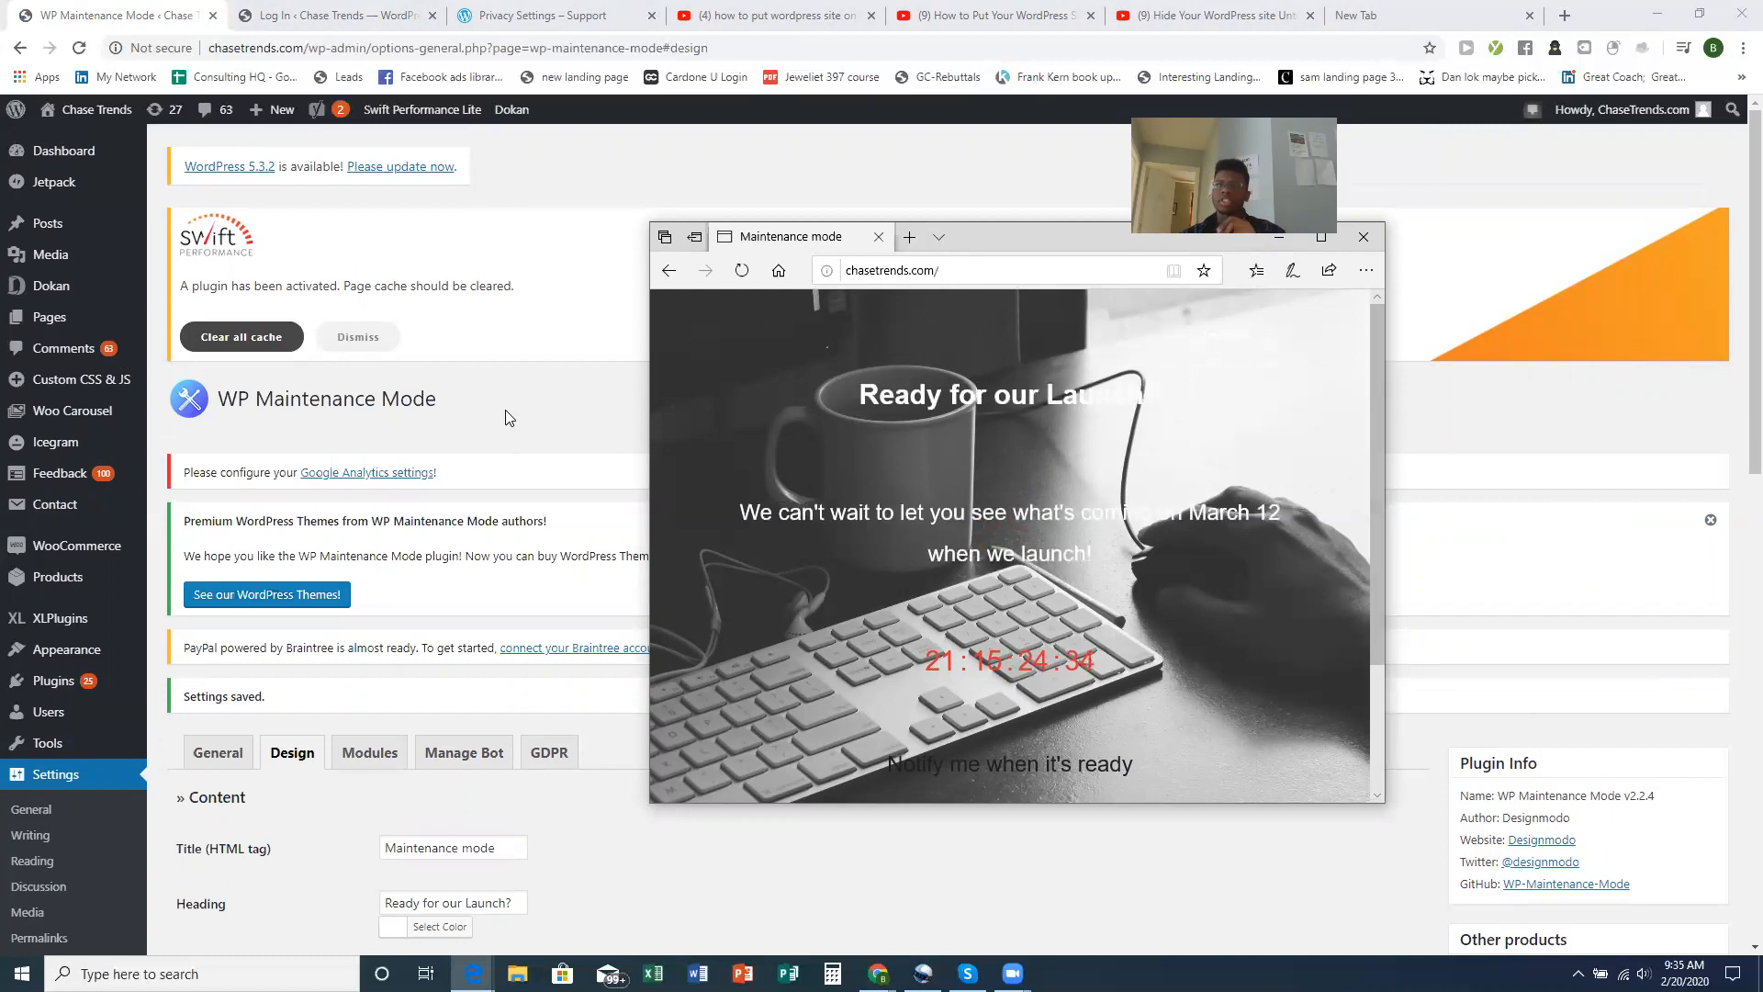
pyautogui.click(1278, 236)
pyautogui.click(1415, 10)
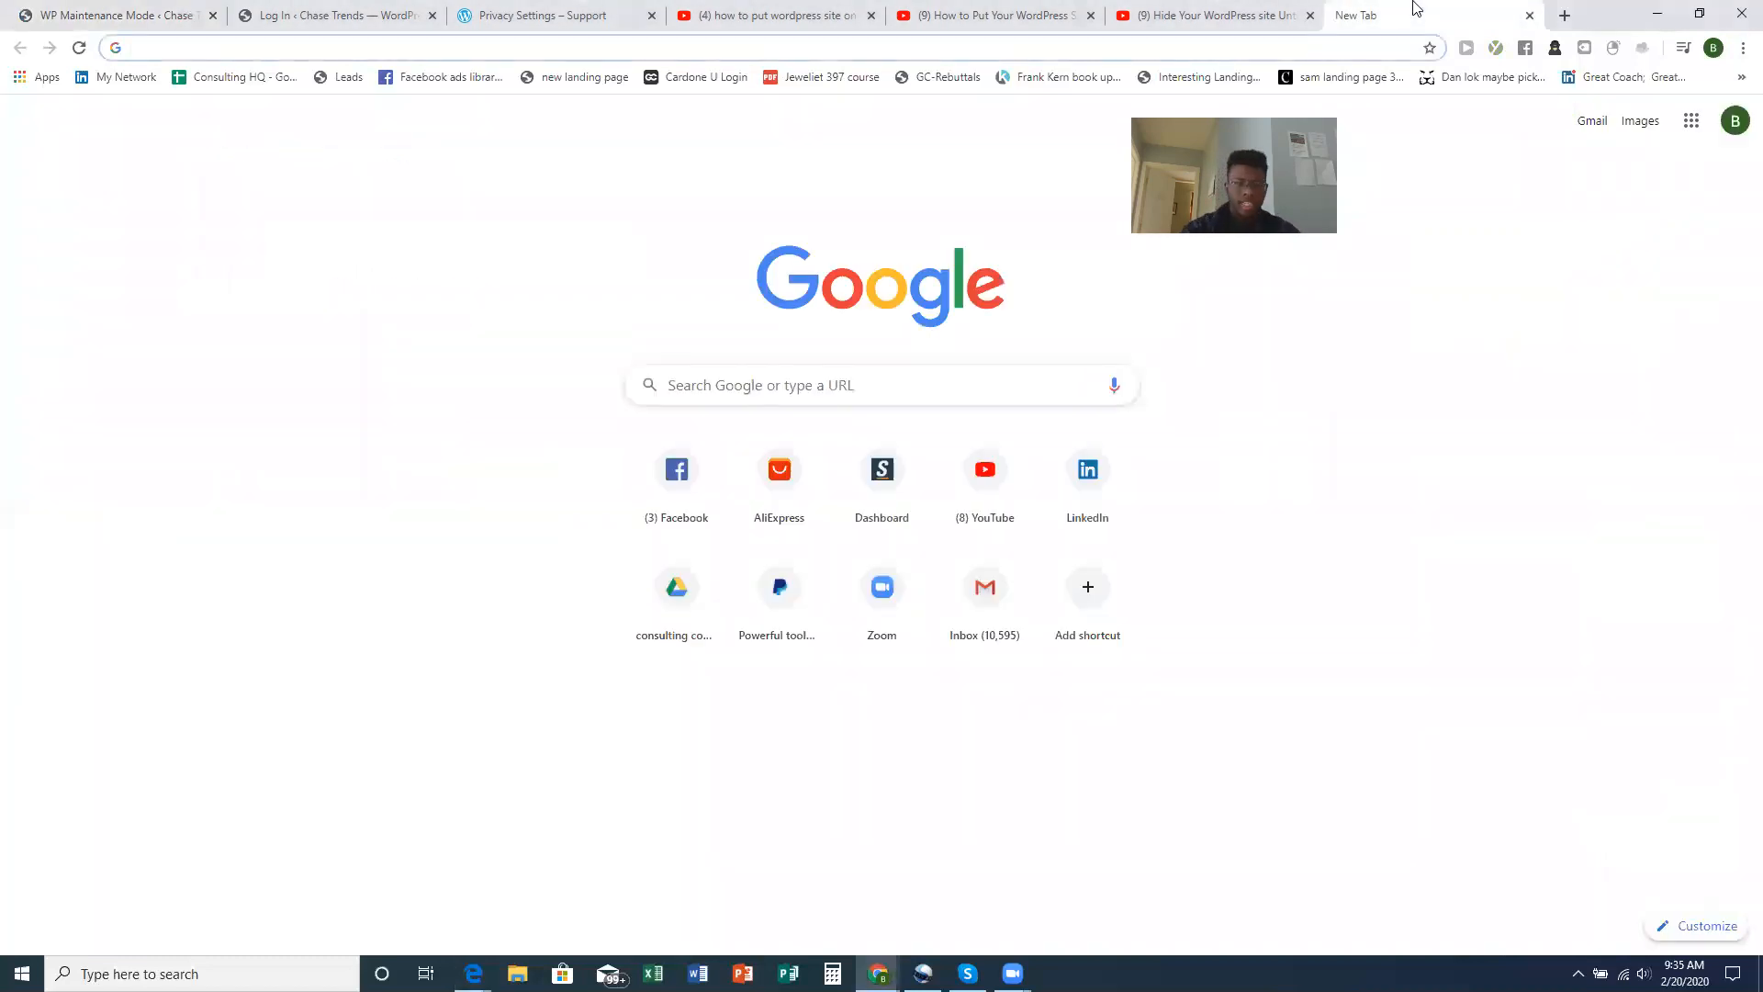
pyautogui.write('makeup')
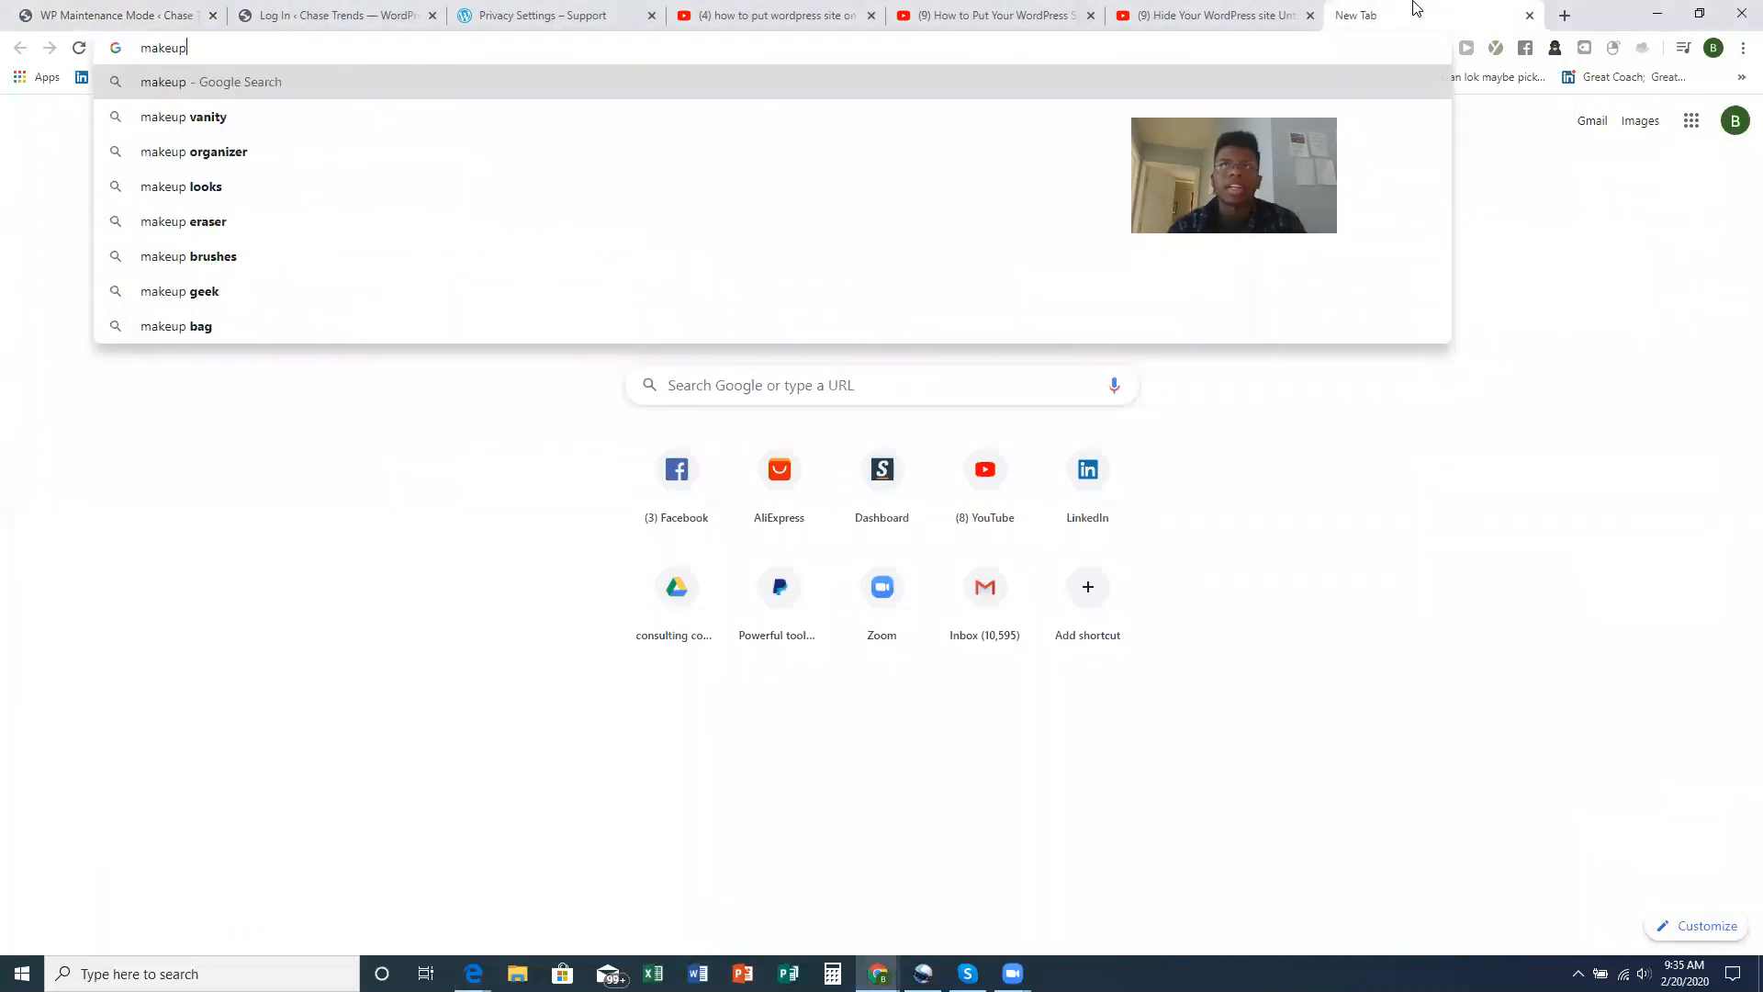
pyautogui.press('BackSpace')
pyautogui.press('BackSpace')
pyautogui.press('BackSpace')
pyautogui.press('BackSpace')
pyautogui.press('BackSpace')
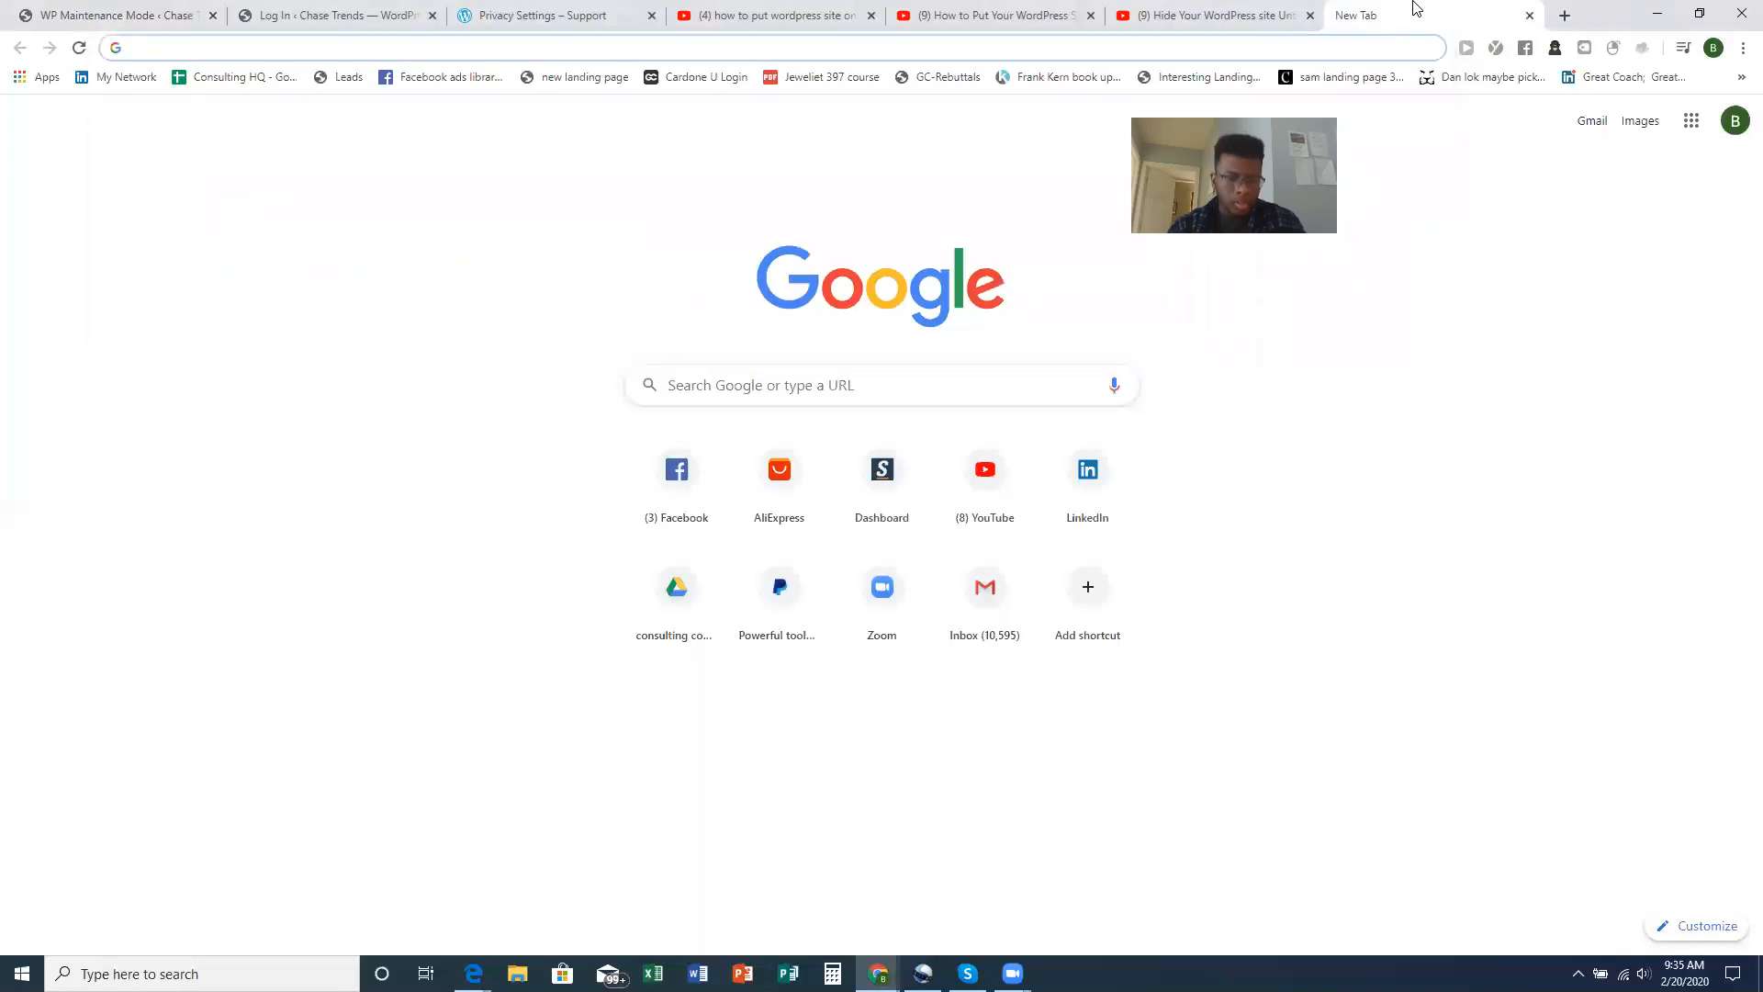
# Search the web for "google images" and open the Google Images page from the results
pyautogui.write('google image')
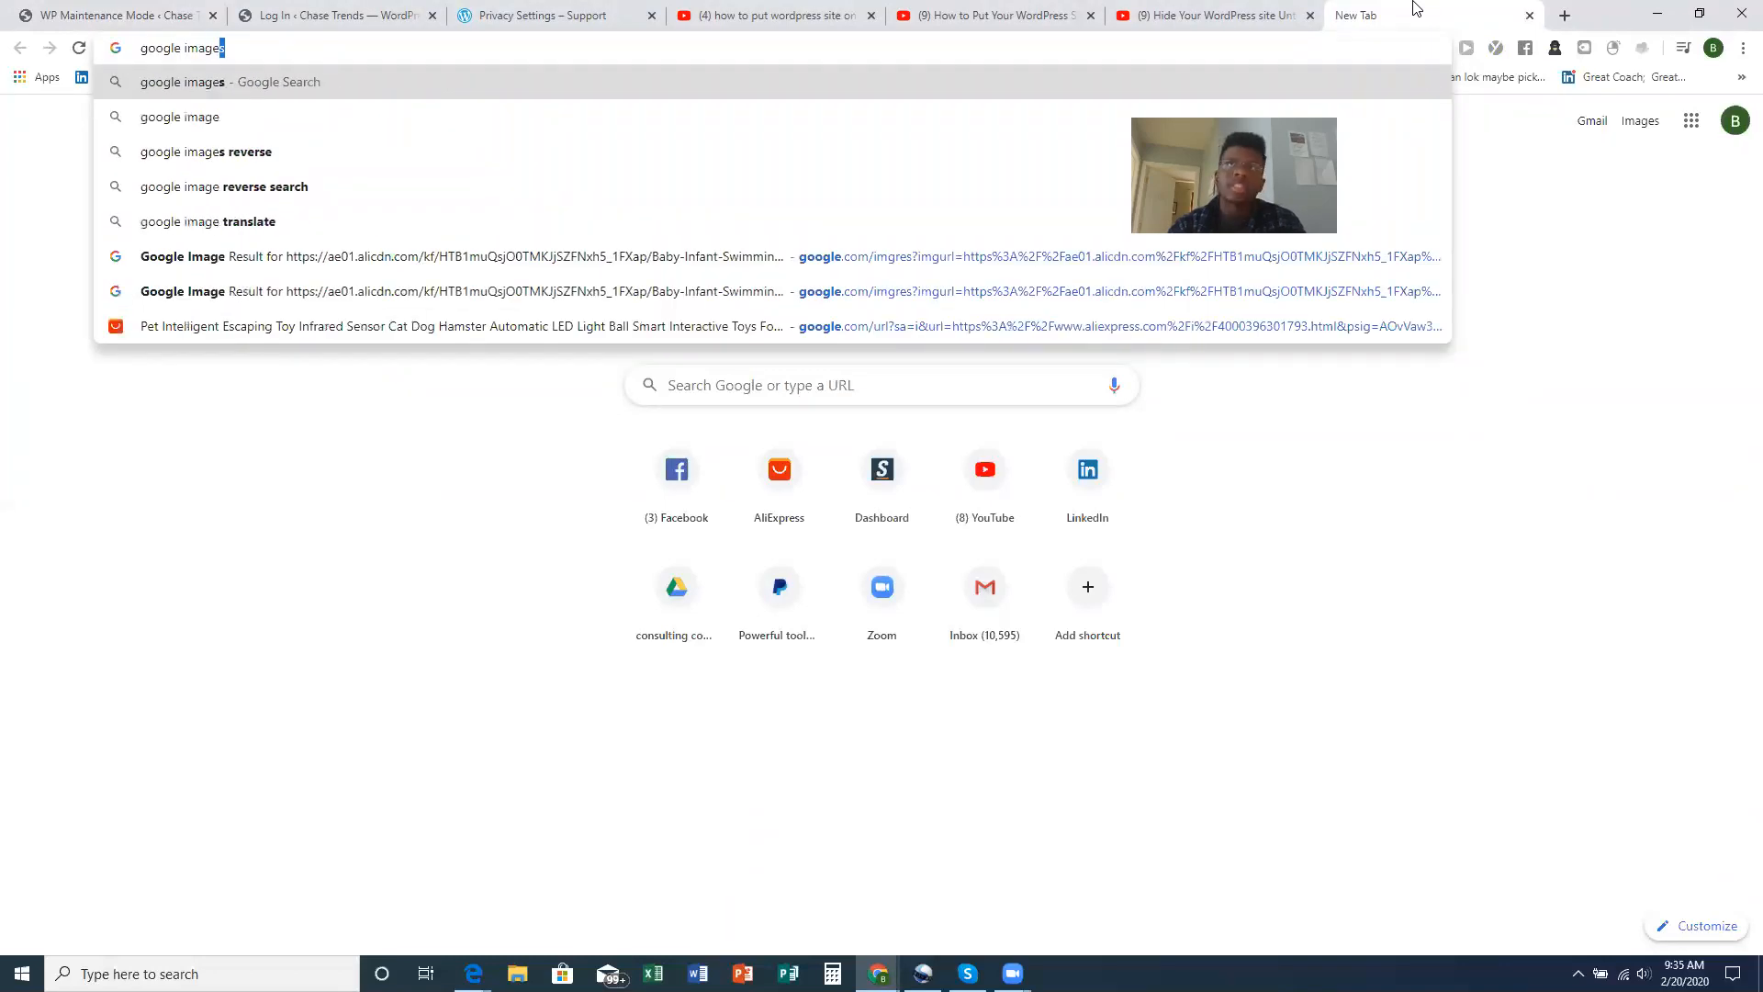
pyautogui.press('Return')
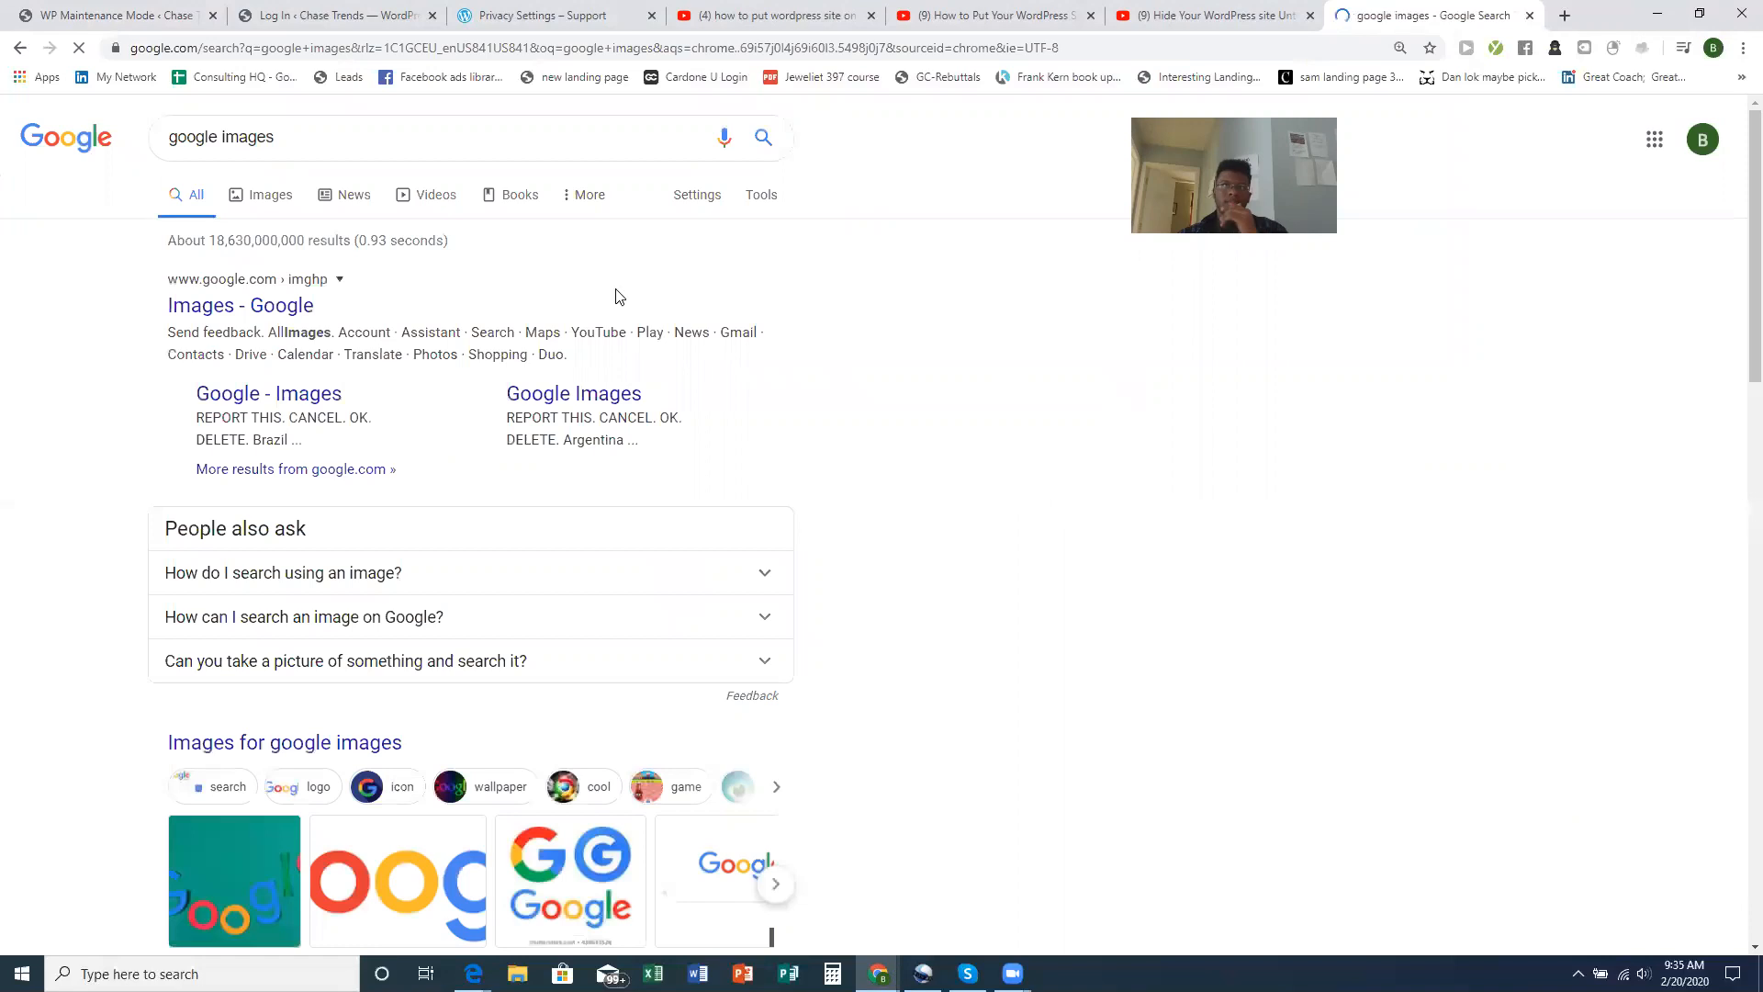
pyautogui.click(275, 306)
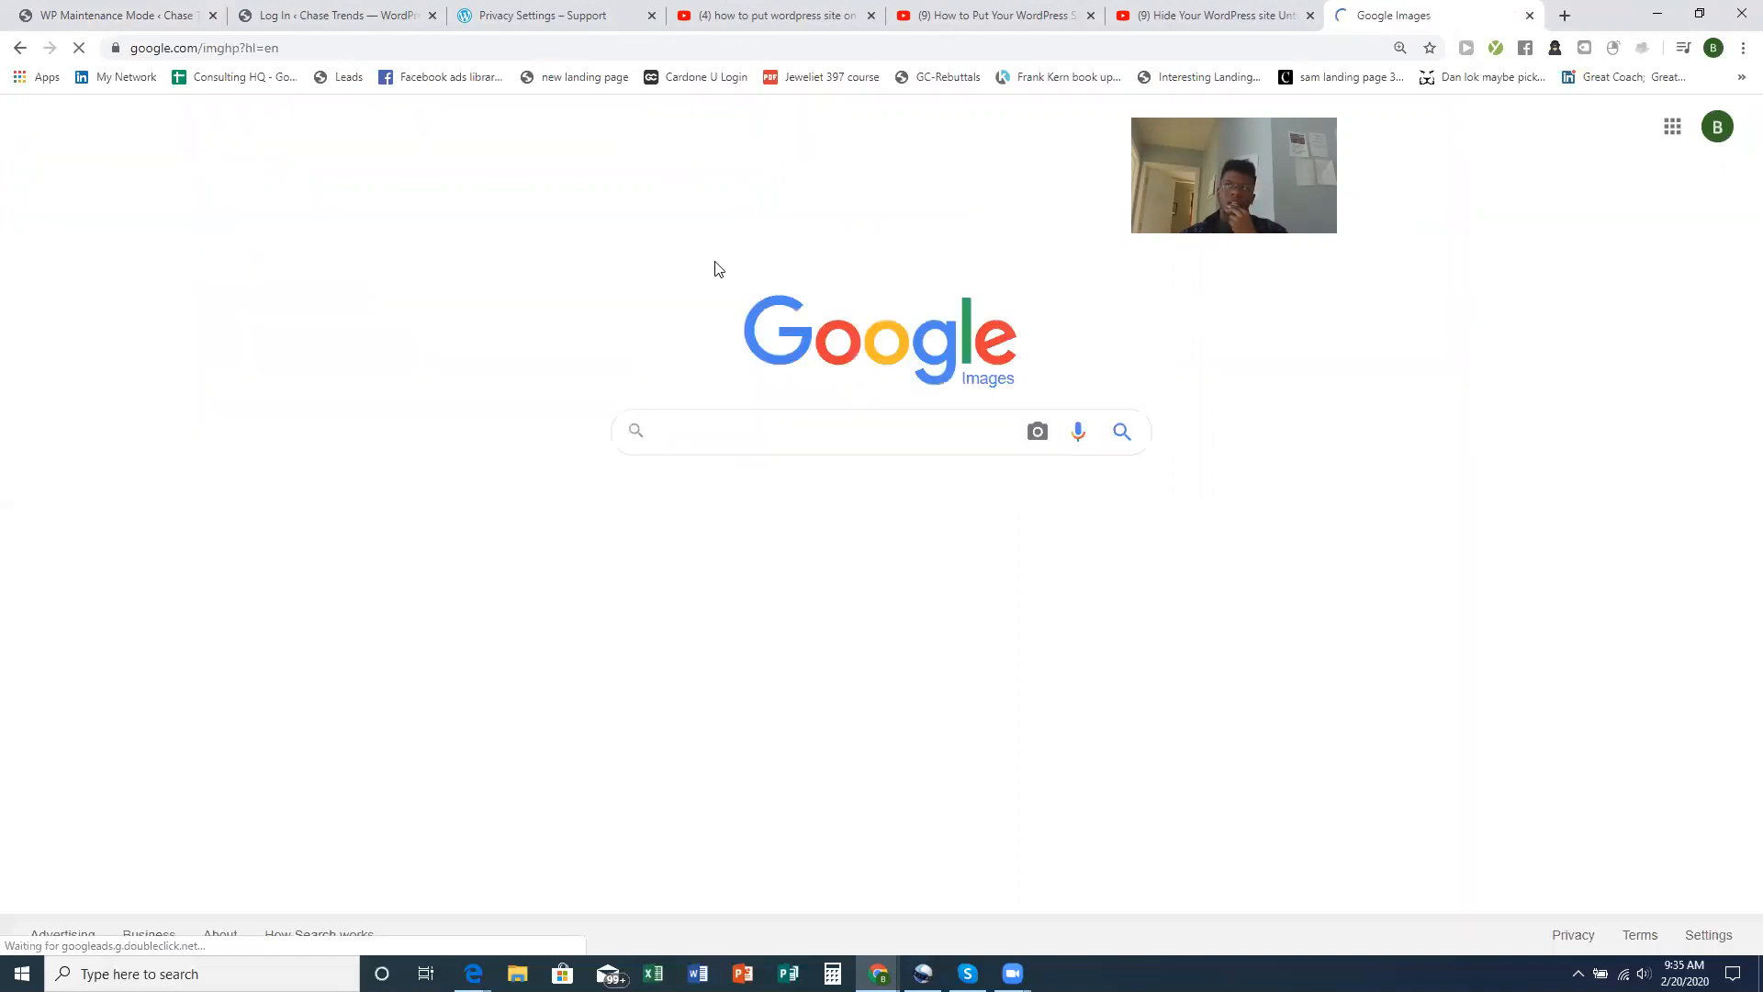
# Search Google Images for "makeup 1920 x 1280"
pyautogui.click(854, 442)
pyautogui.write('makeupo')
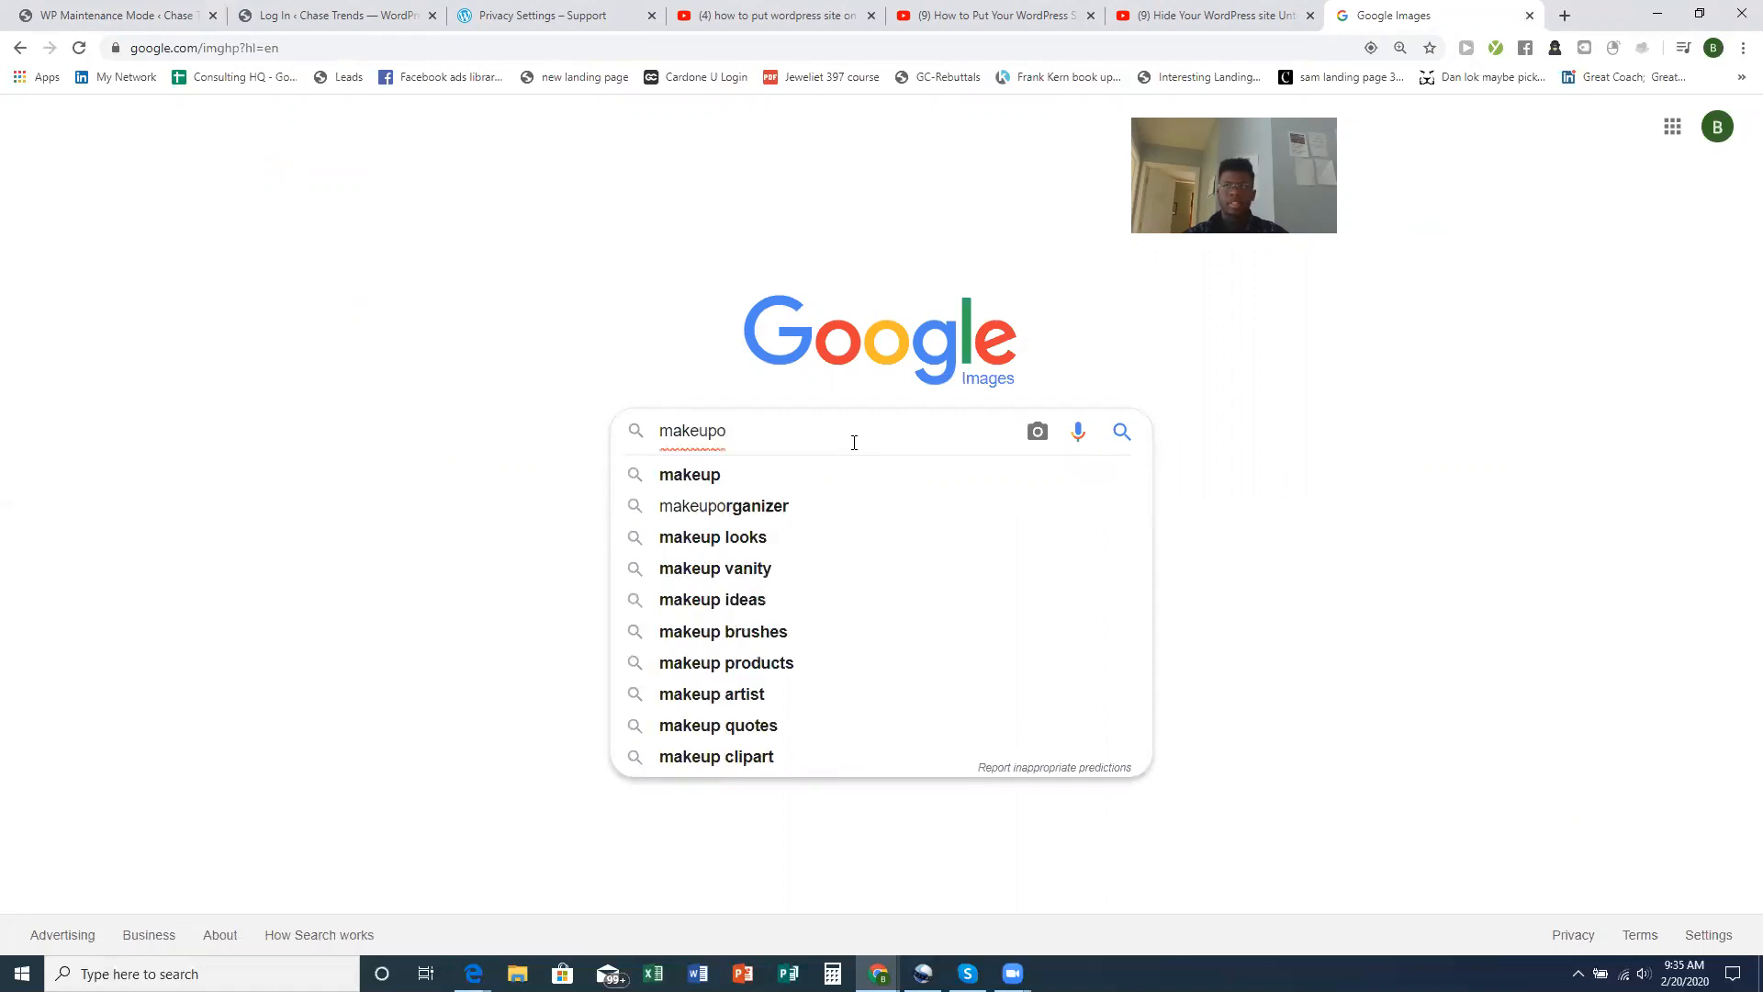
pyautogui.press('BackSpace')
pyautogui.write('1920')
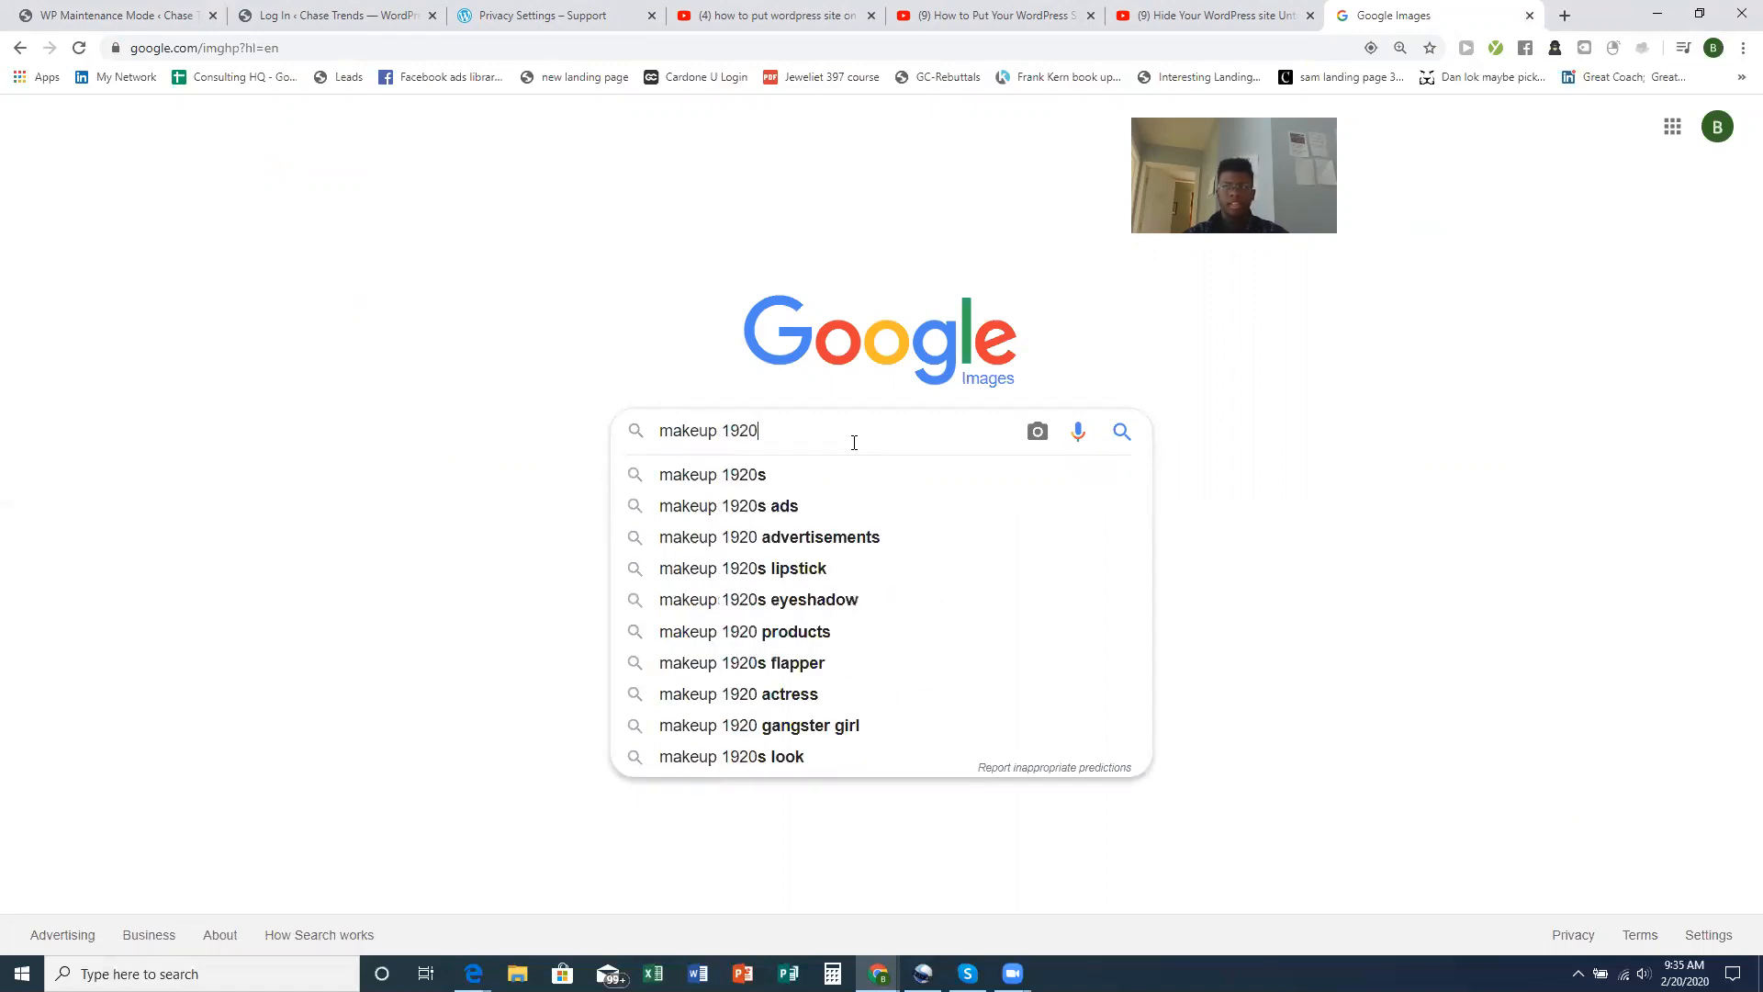
pyautogui.write(' x')
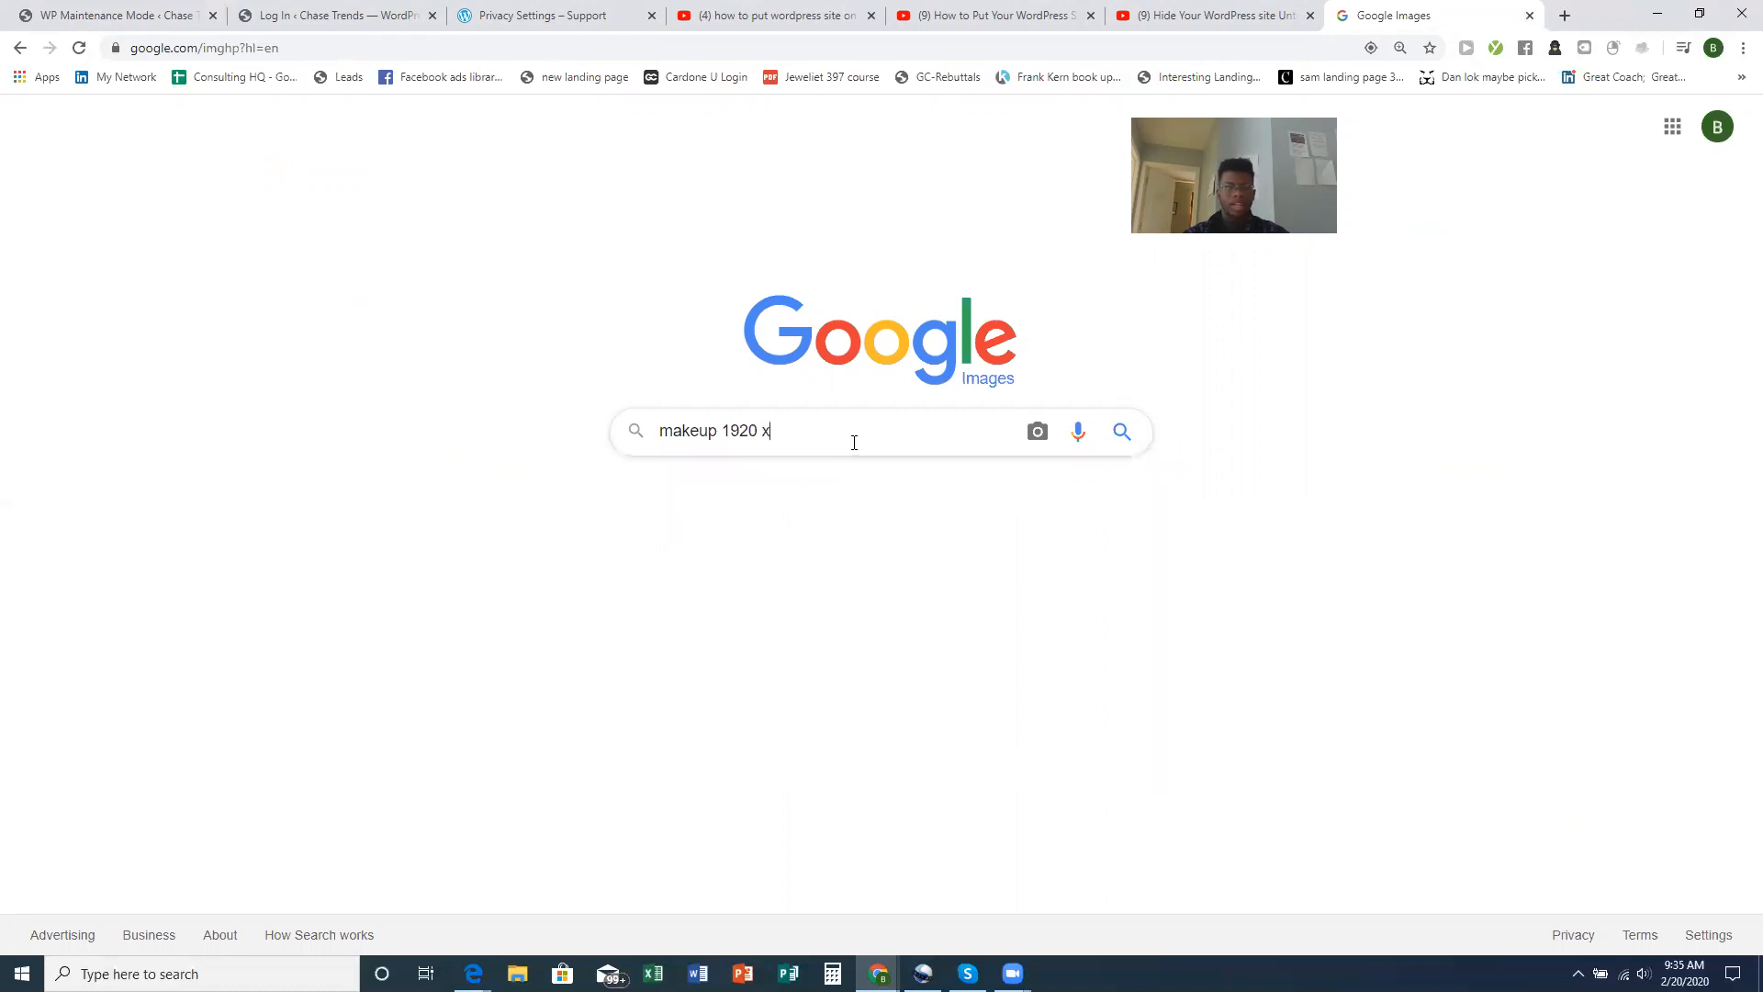
pyautogui.write(' 1280')
pyautogui.press('Return')
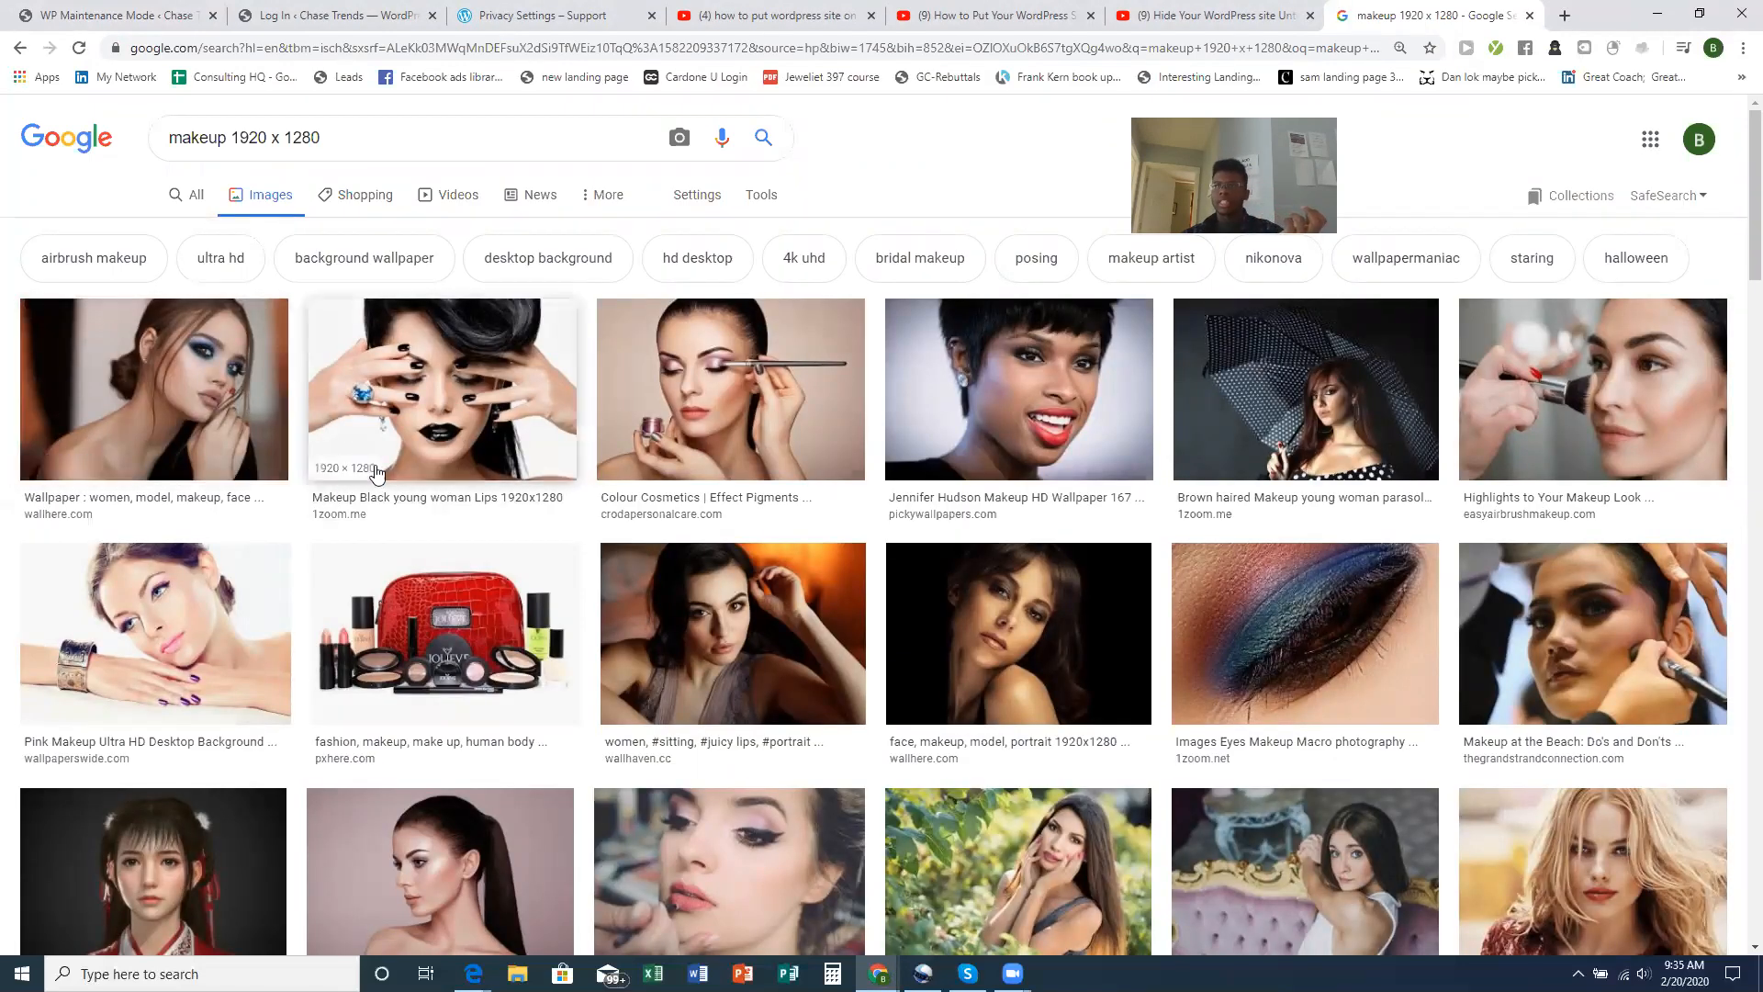
# Browse the makeup image results and open the preview of the black-and-white makeup brushes photo
pyautogui.scroll(-1, 1452, 560)
pyautogui.scroll(1, 1452, 560)
pyautogui.scroll(-5, 1377, 524)
pyautogui.scroll(3, 1313, 491)
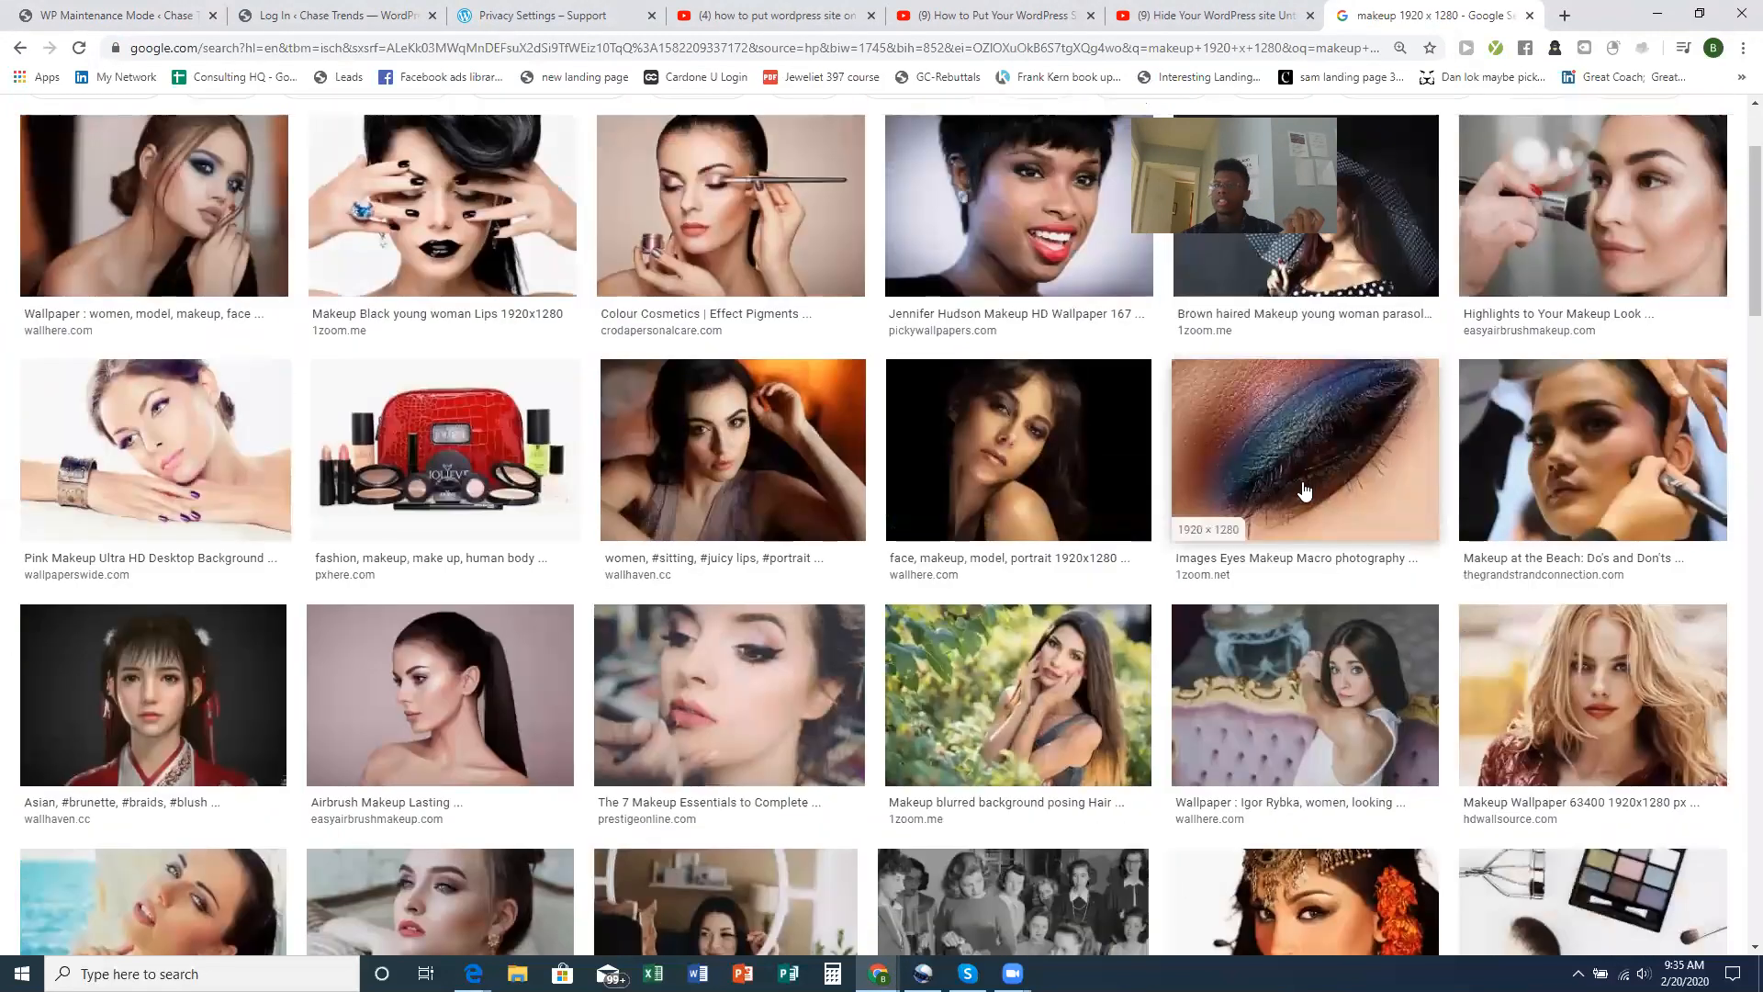
pyautogui.scroll(-6, 1313, 491)
pyautogui.scroll(-4, 904, 680)
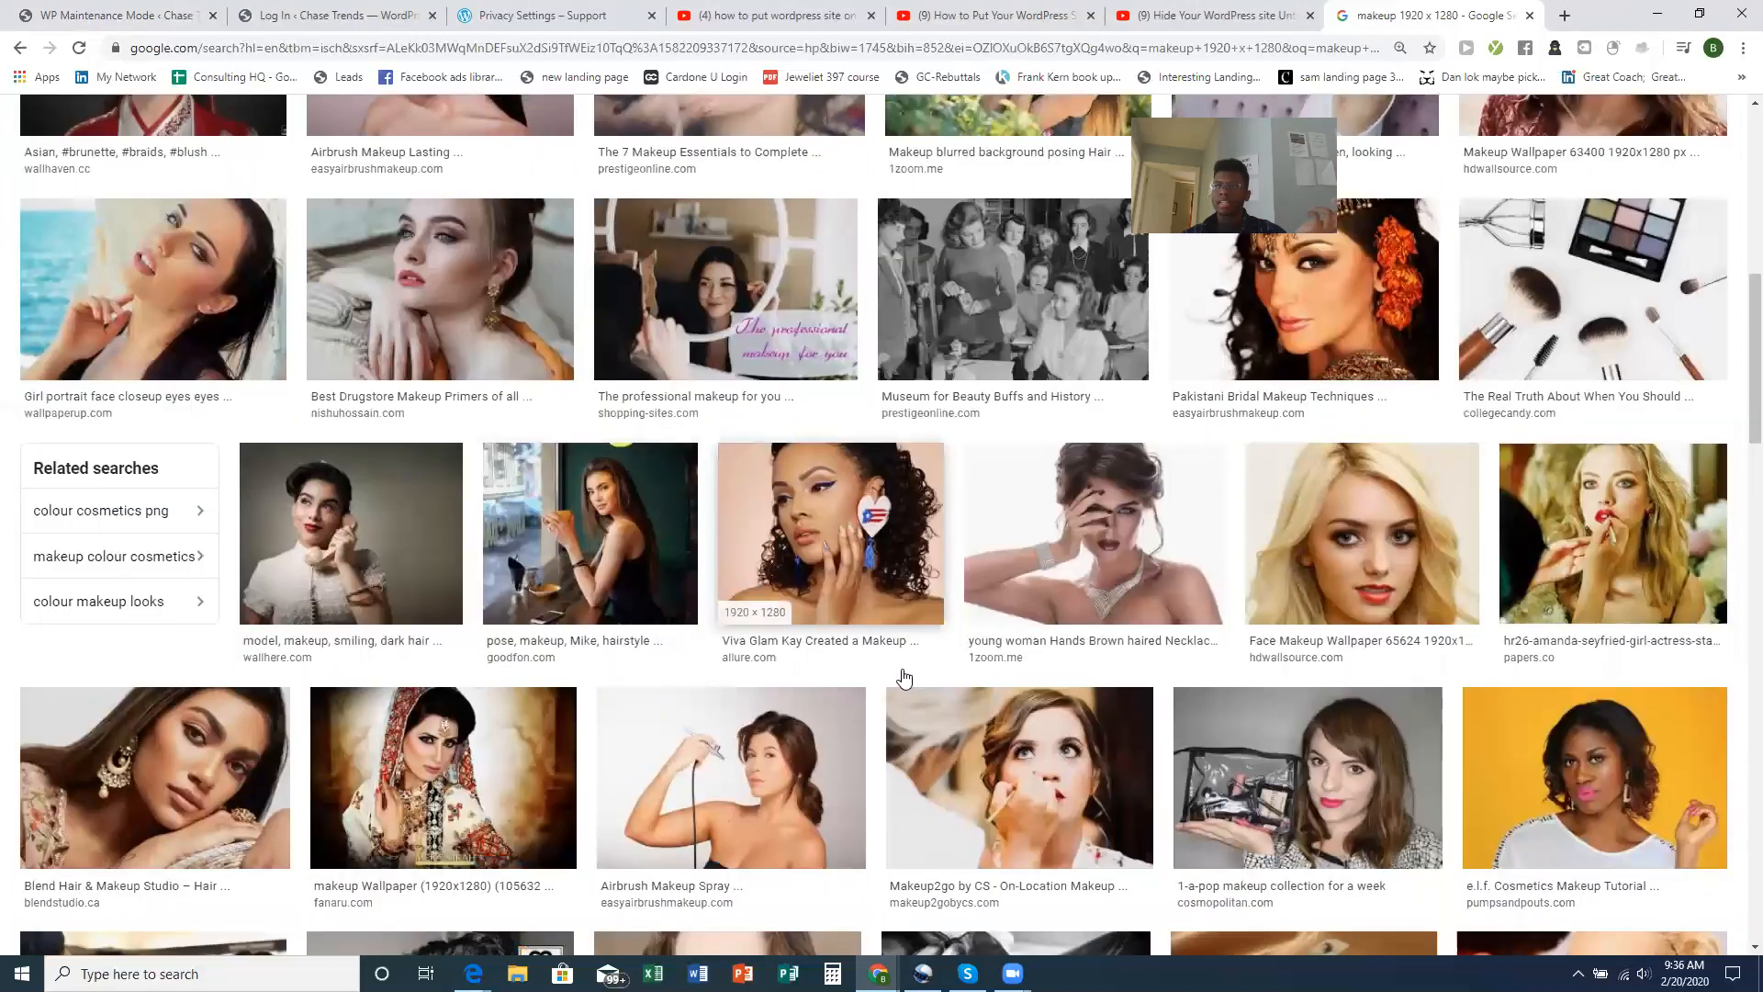
pyautogui.scroll(-2, 1060, 773)
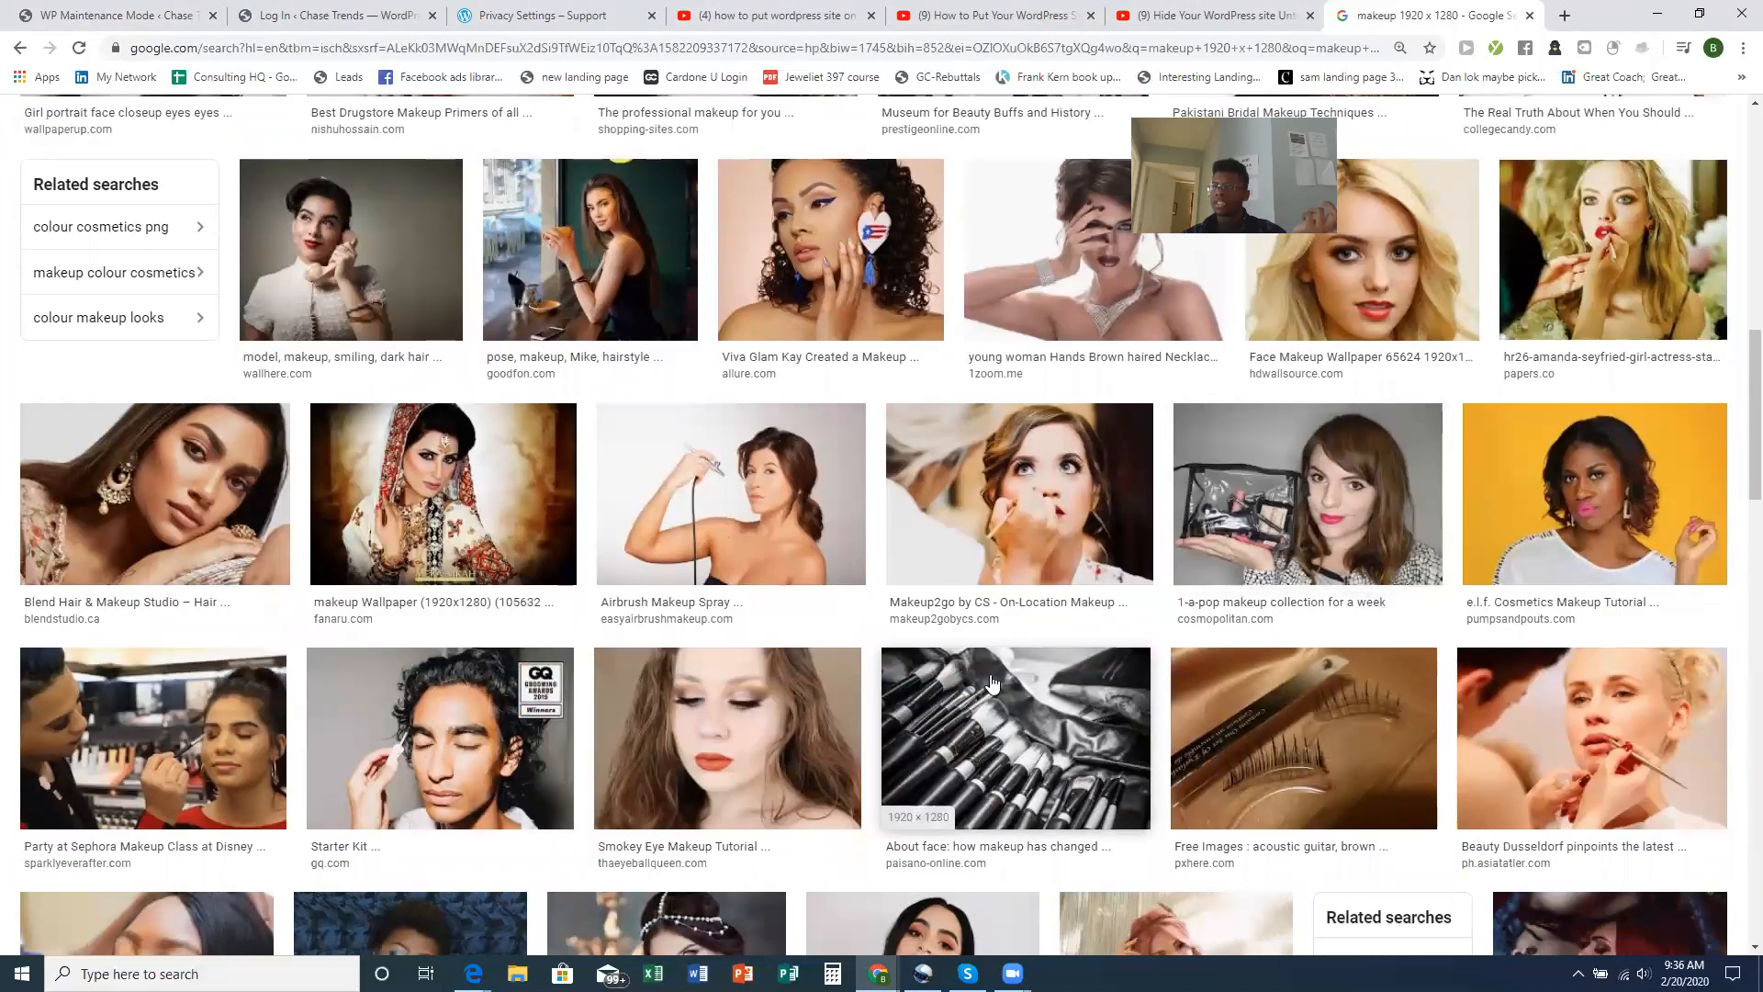
pyautogui.click(975, 600)
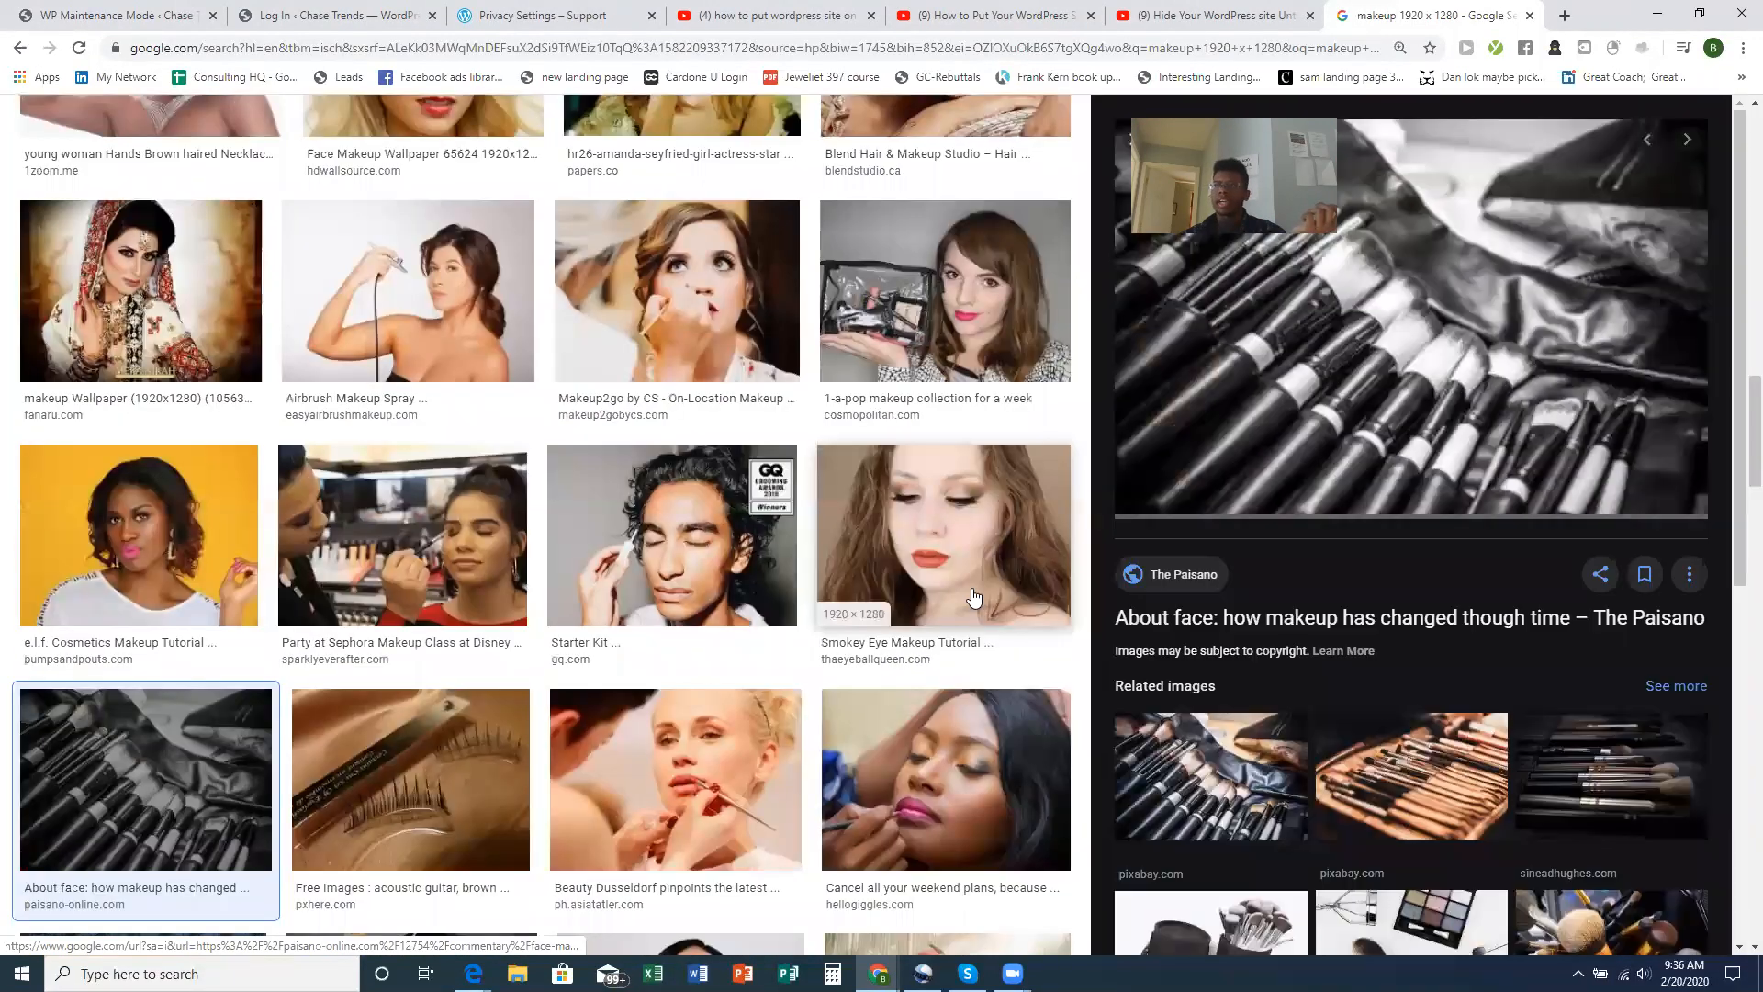
# Save the makeup brushes image to the Pictures folder as "tester image for video tutorial"
pyautogui.rightClick(1328, 358)
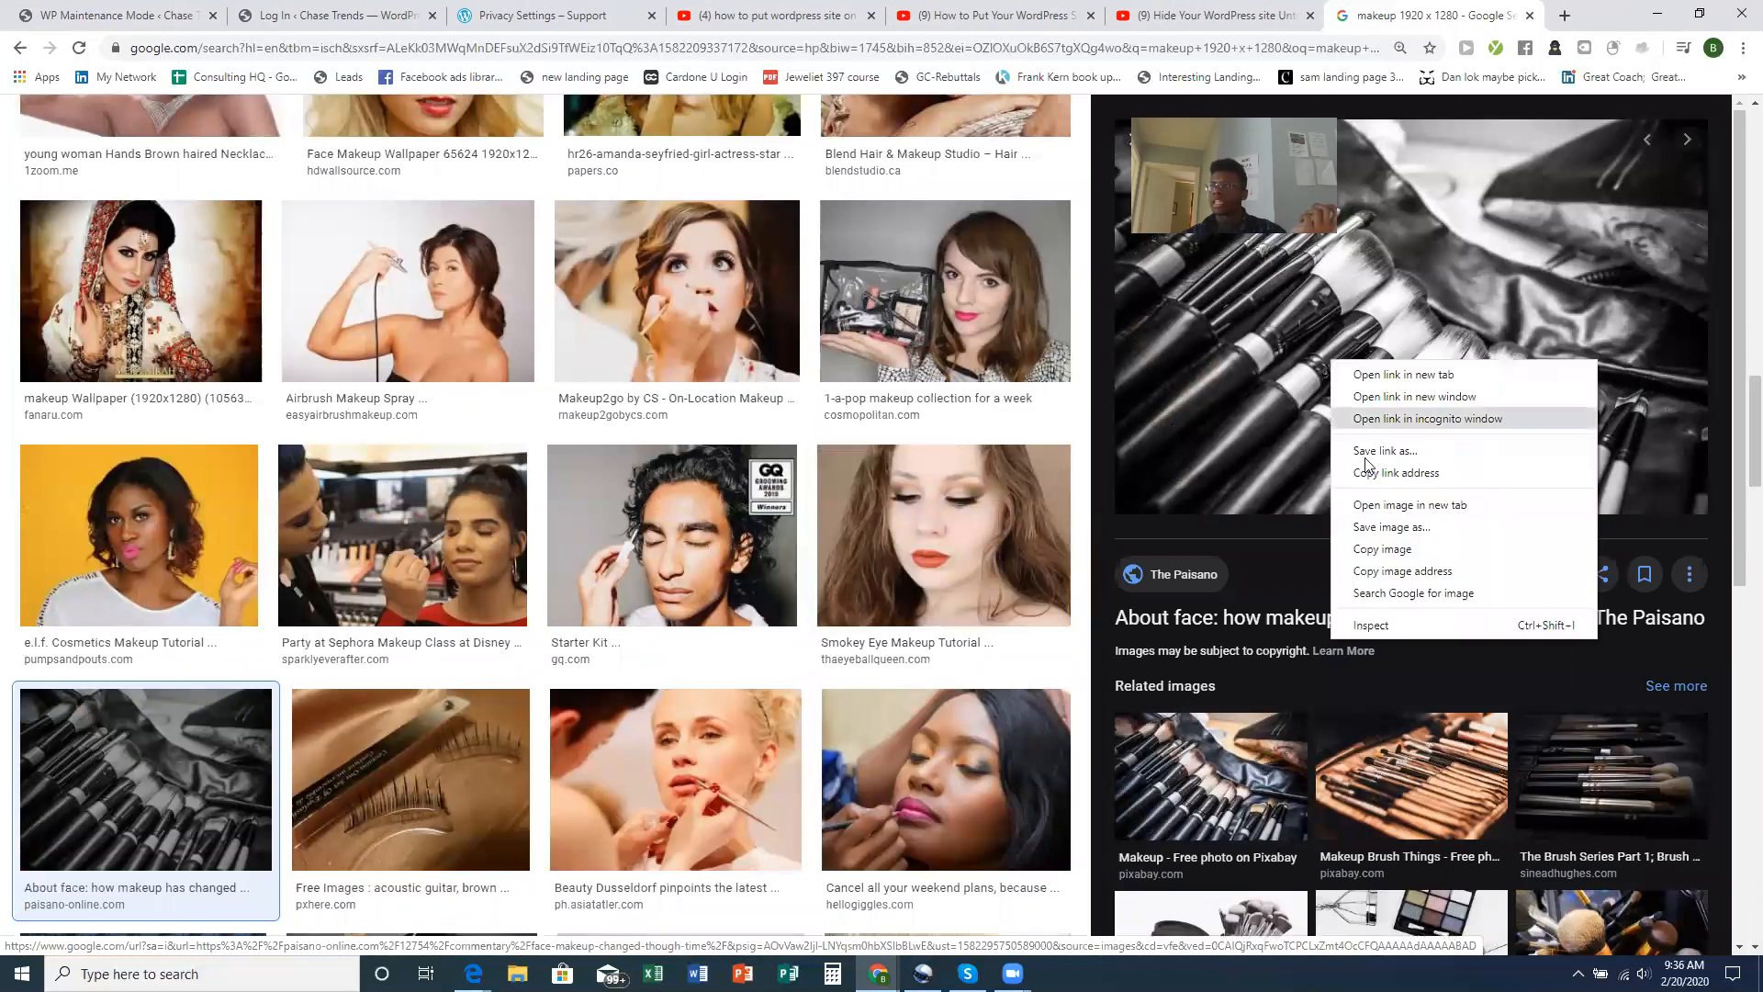
pyautogui.click(1384, 529)
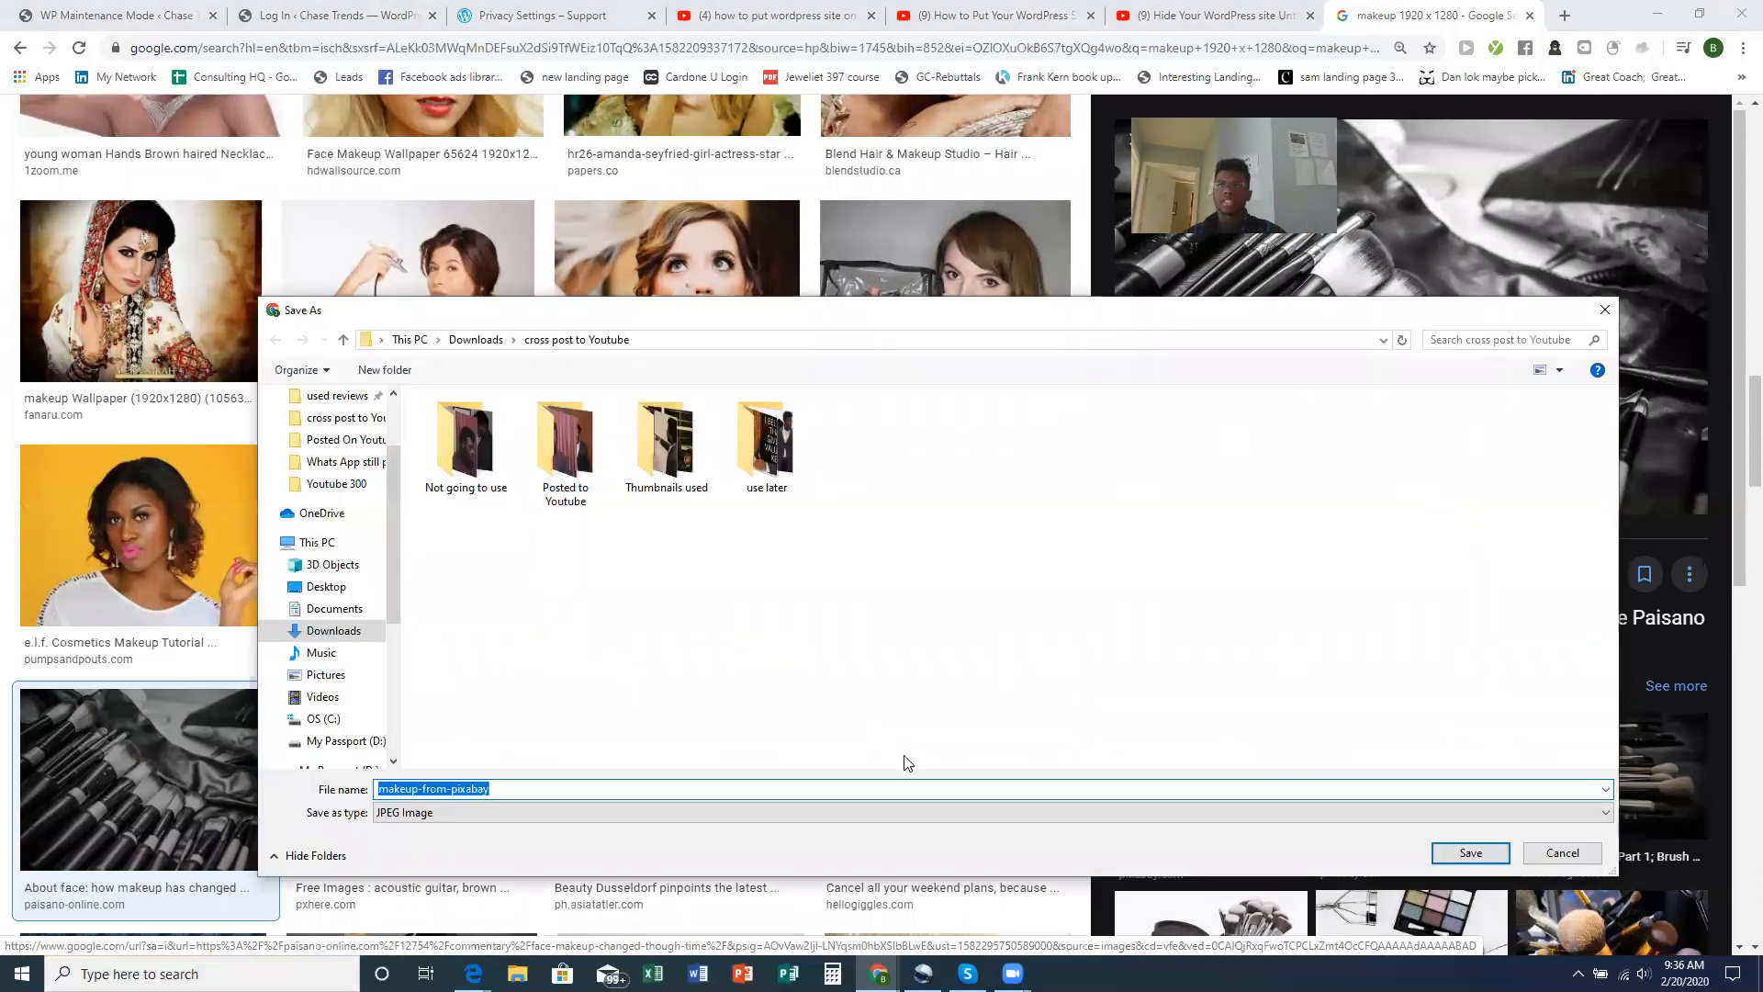
pyautogui.scroll(2, 358, 514)
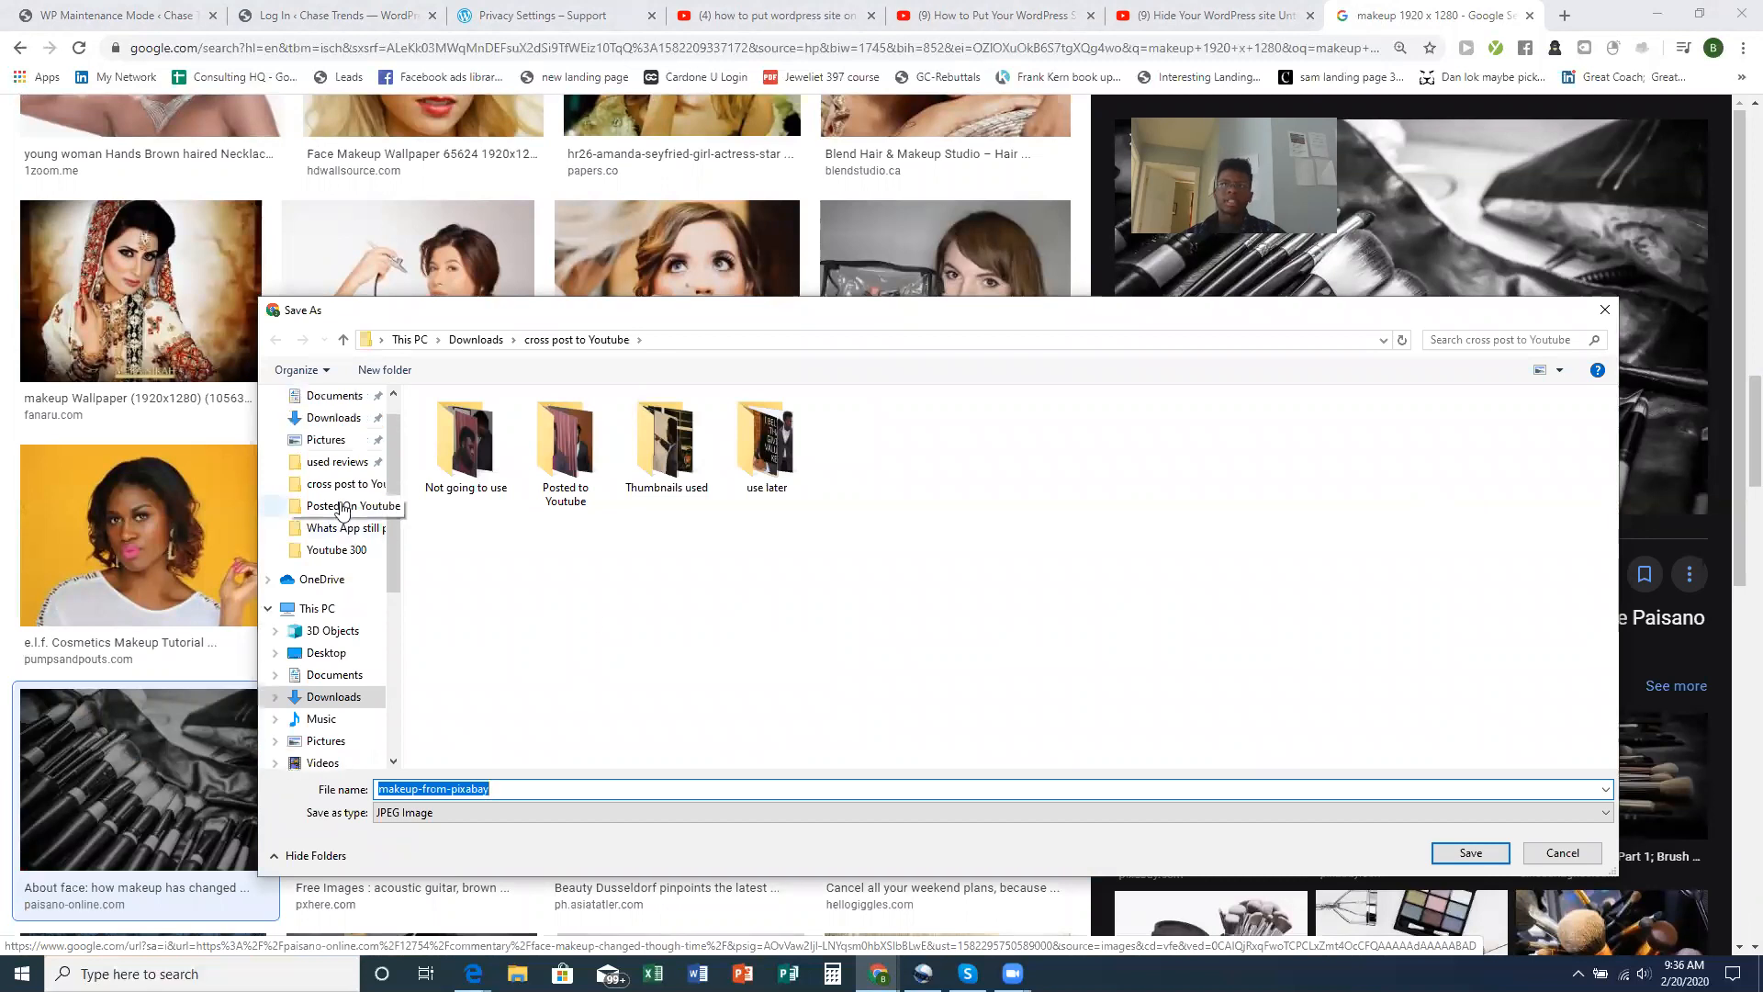
pyautogui.click(326, 475)
pyautogui.click(514, 788)
pyautogui.write('tester image for video tutorial')
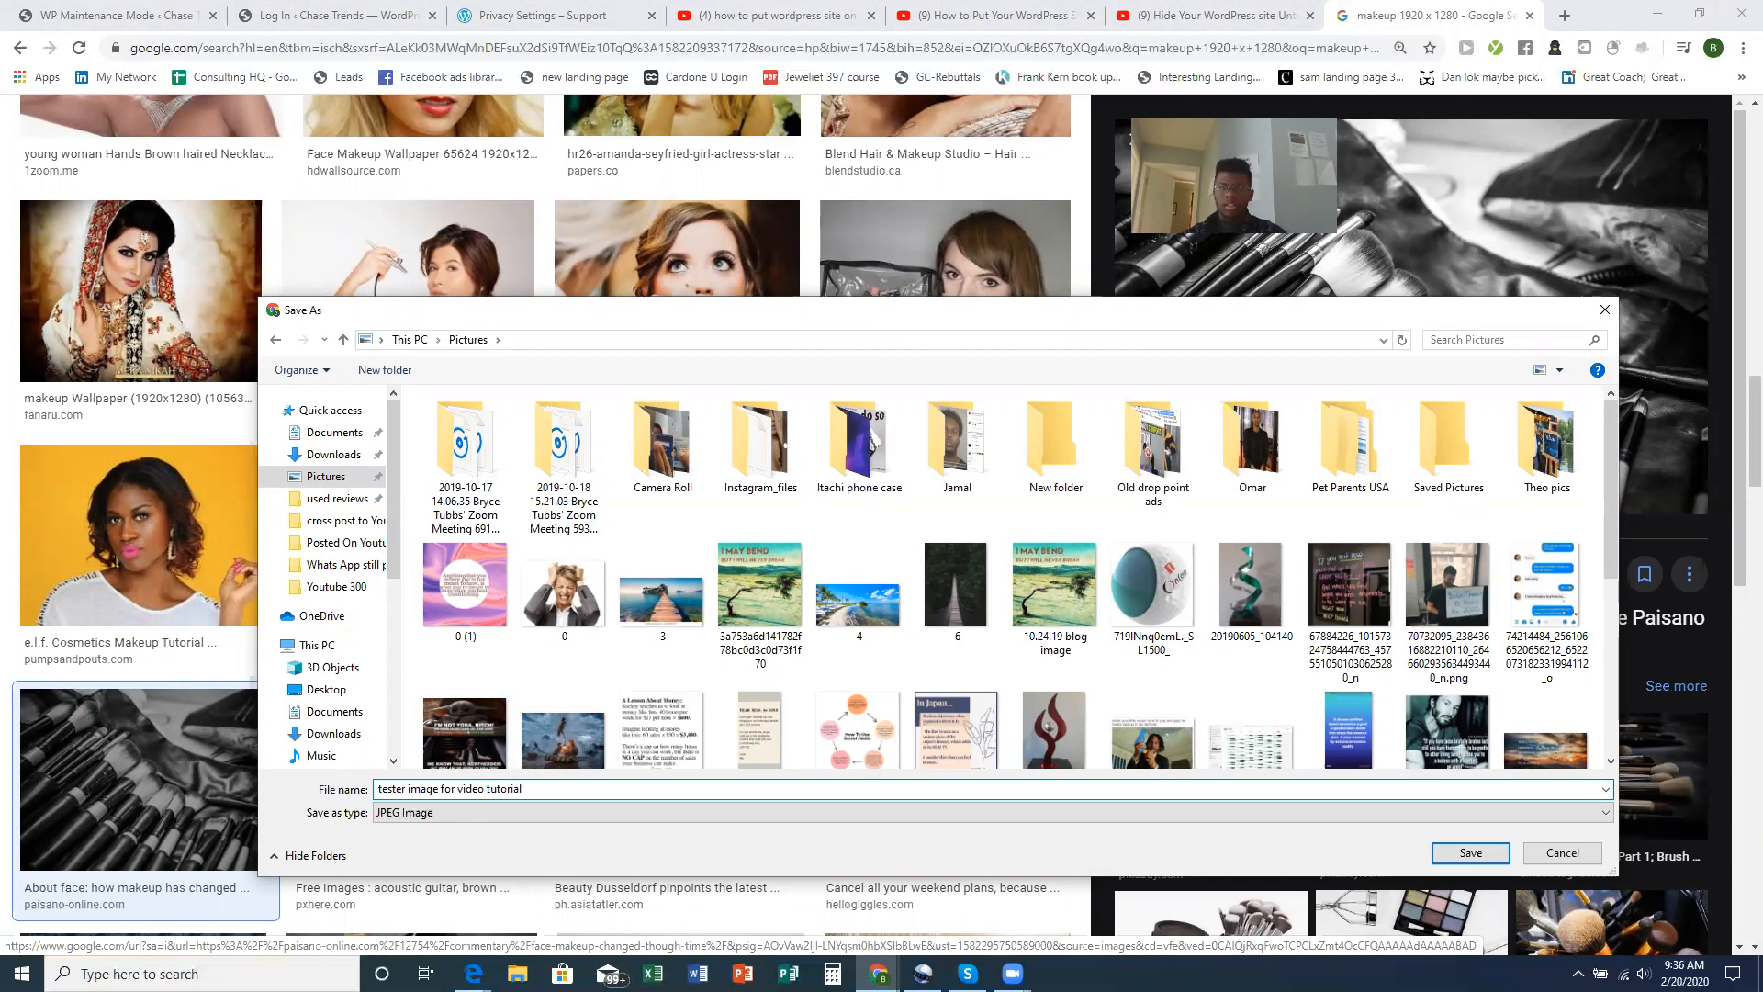
pyautogui.click(1469, 853)
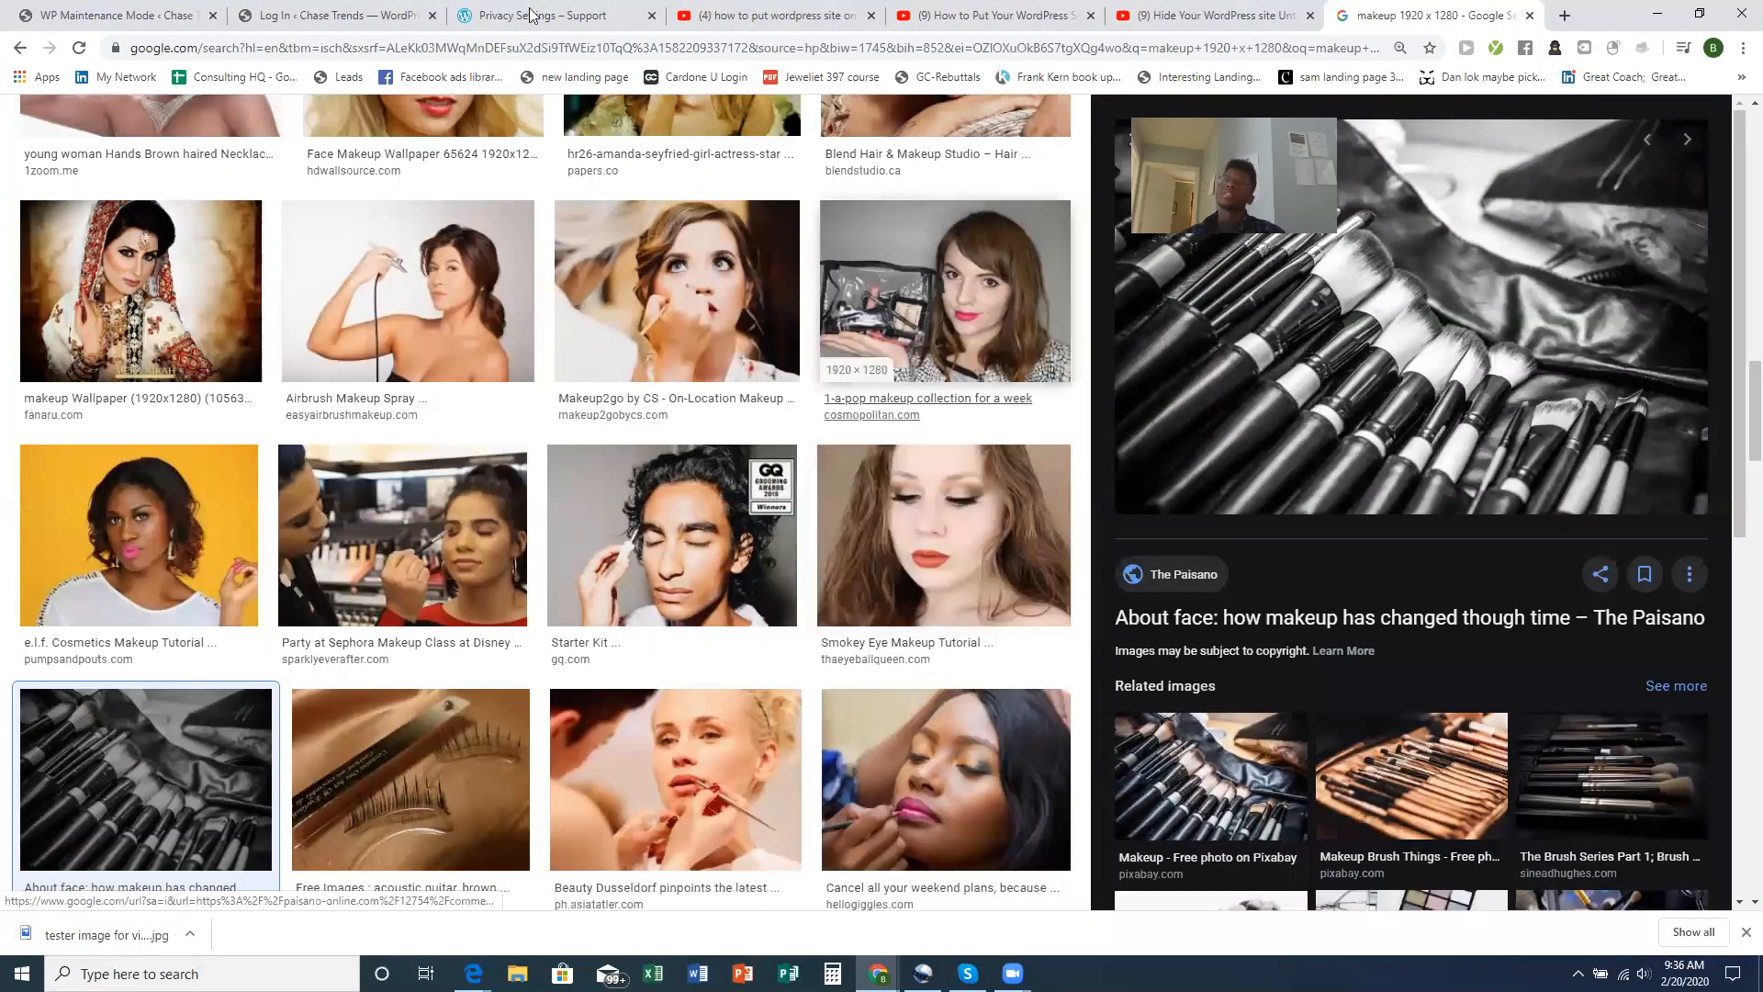
# Return to the WP Maintenance Mode Design settings and set the background type to Uploaded background
pyautogui.click(243, 9)
pyautogui.click(187, 12)
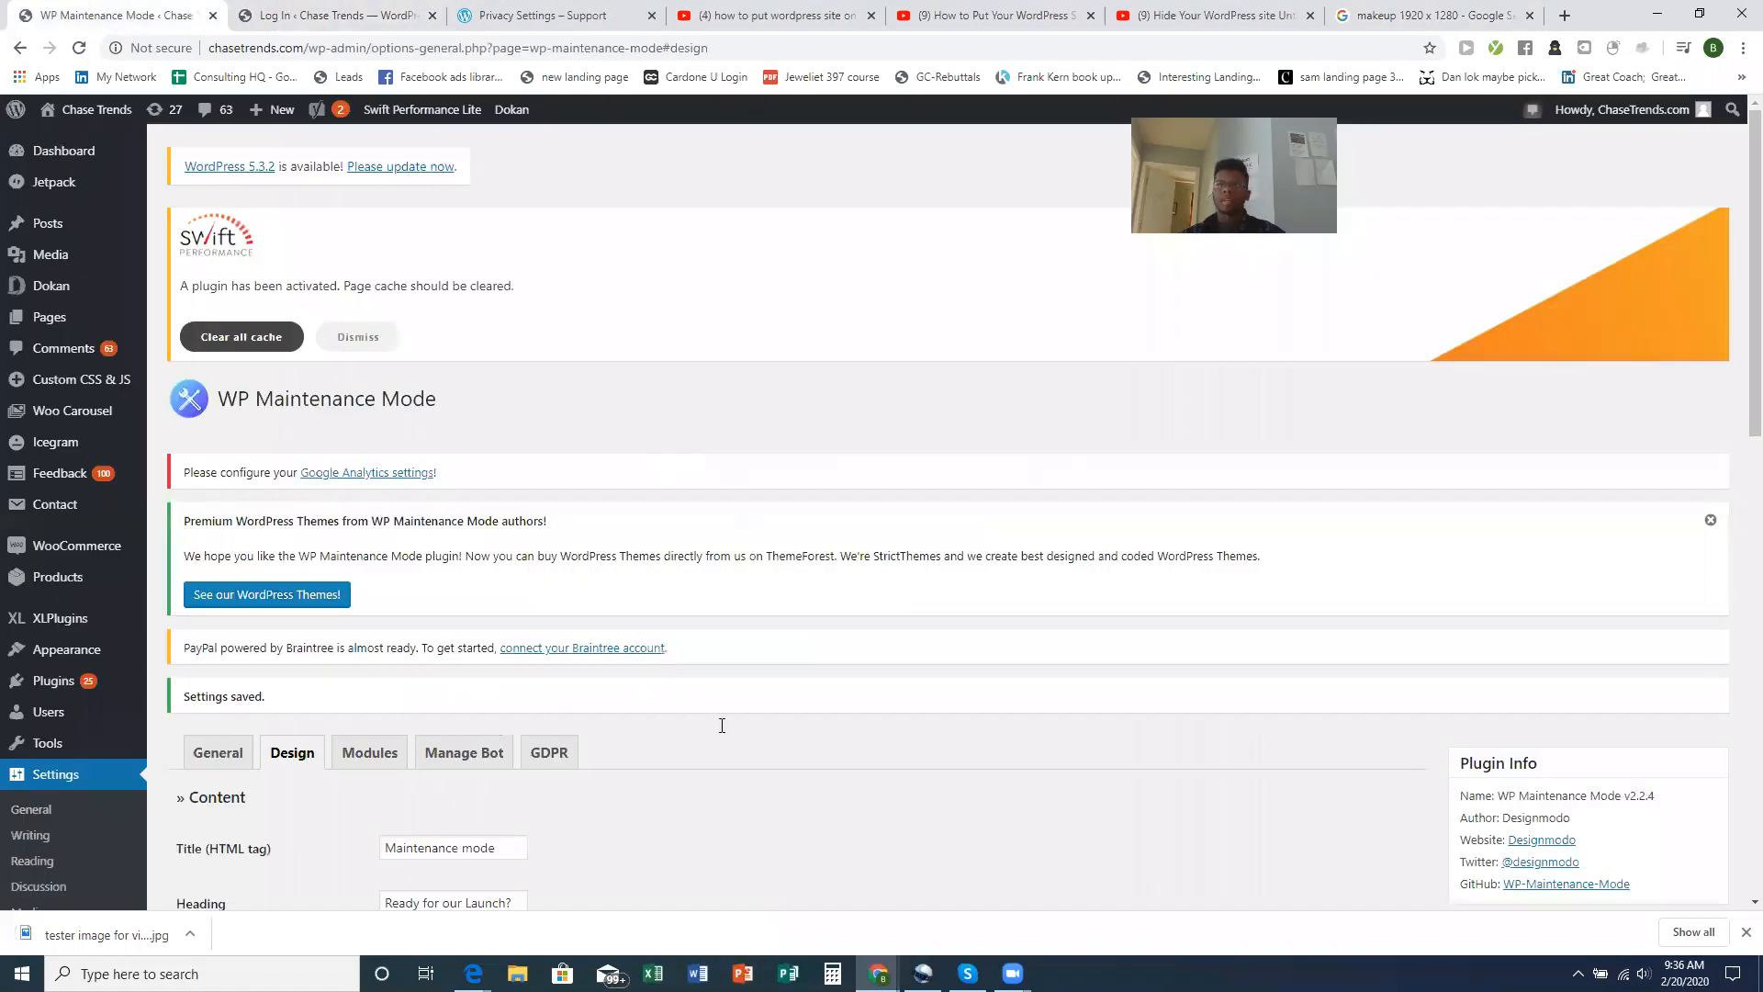
pyautogui.scroll(-12, 716, 725)
pyautogui.scroll(3, 658, 681)
pyautogui.click(439, 482)
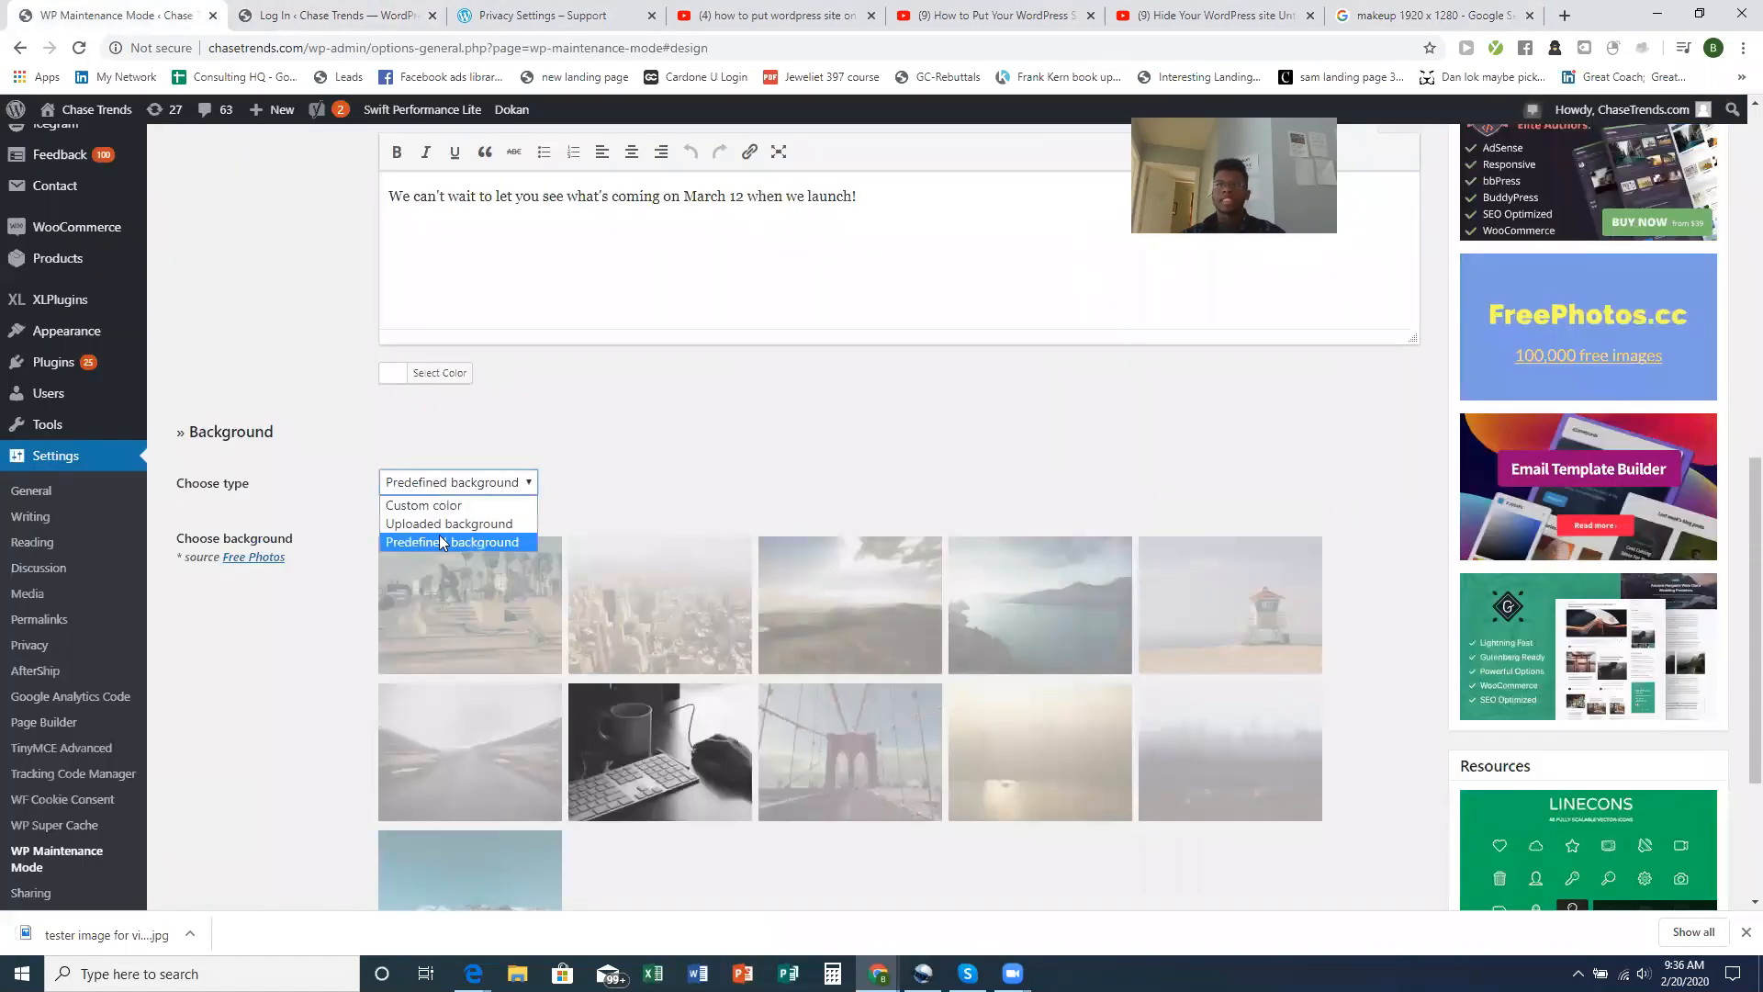
pyautogui.click(443, 523)
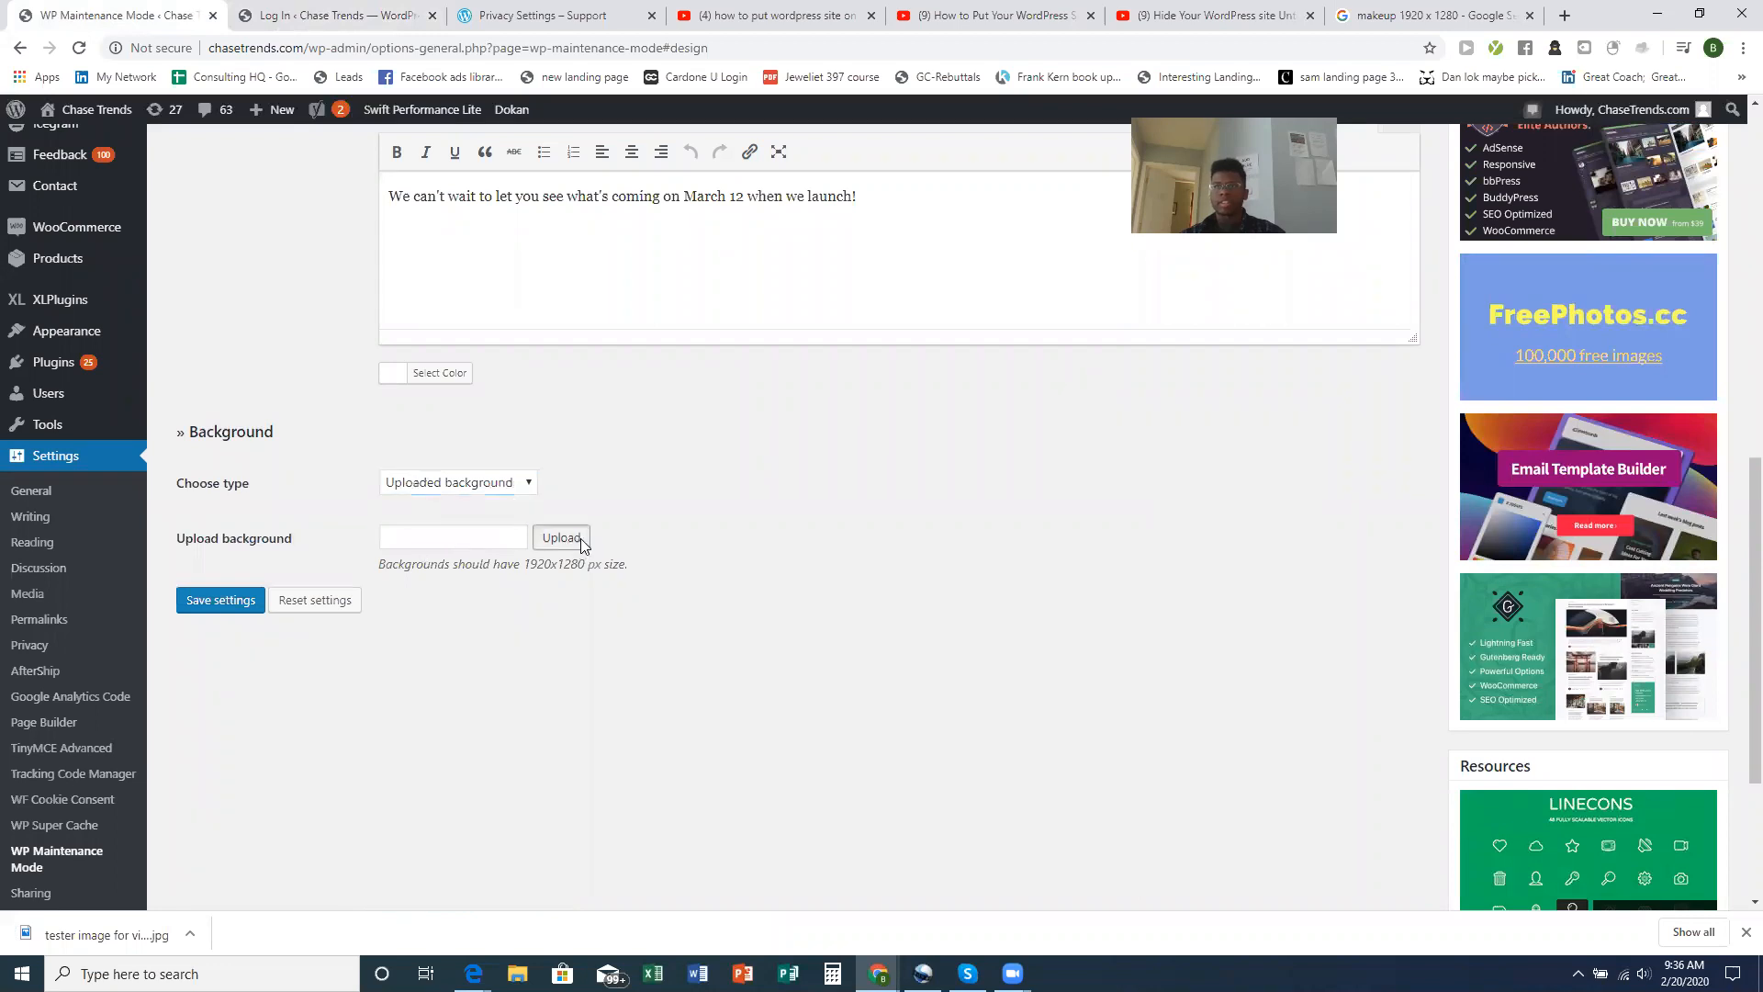
# Upload "tester image for video tutorial.jpg" from the Pictures folder as a new background file
pyautogui.click(558, 536)
pyautogui.click(74, 189)
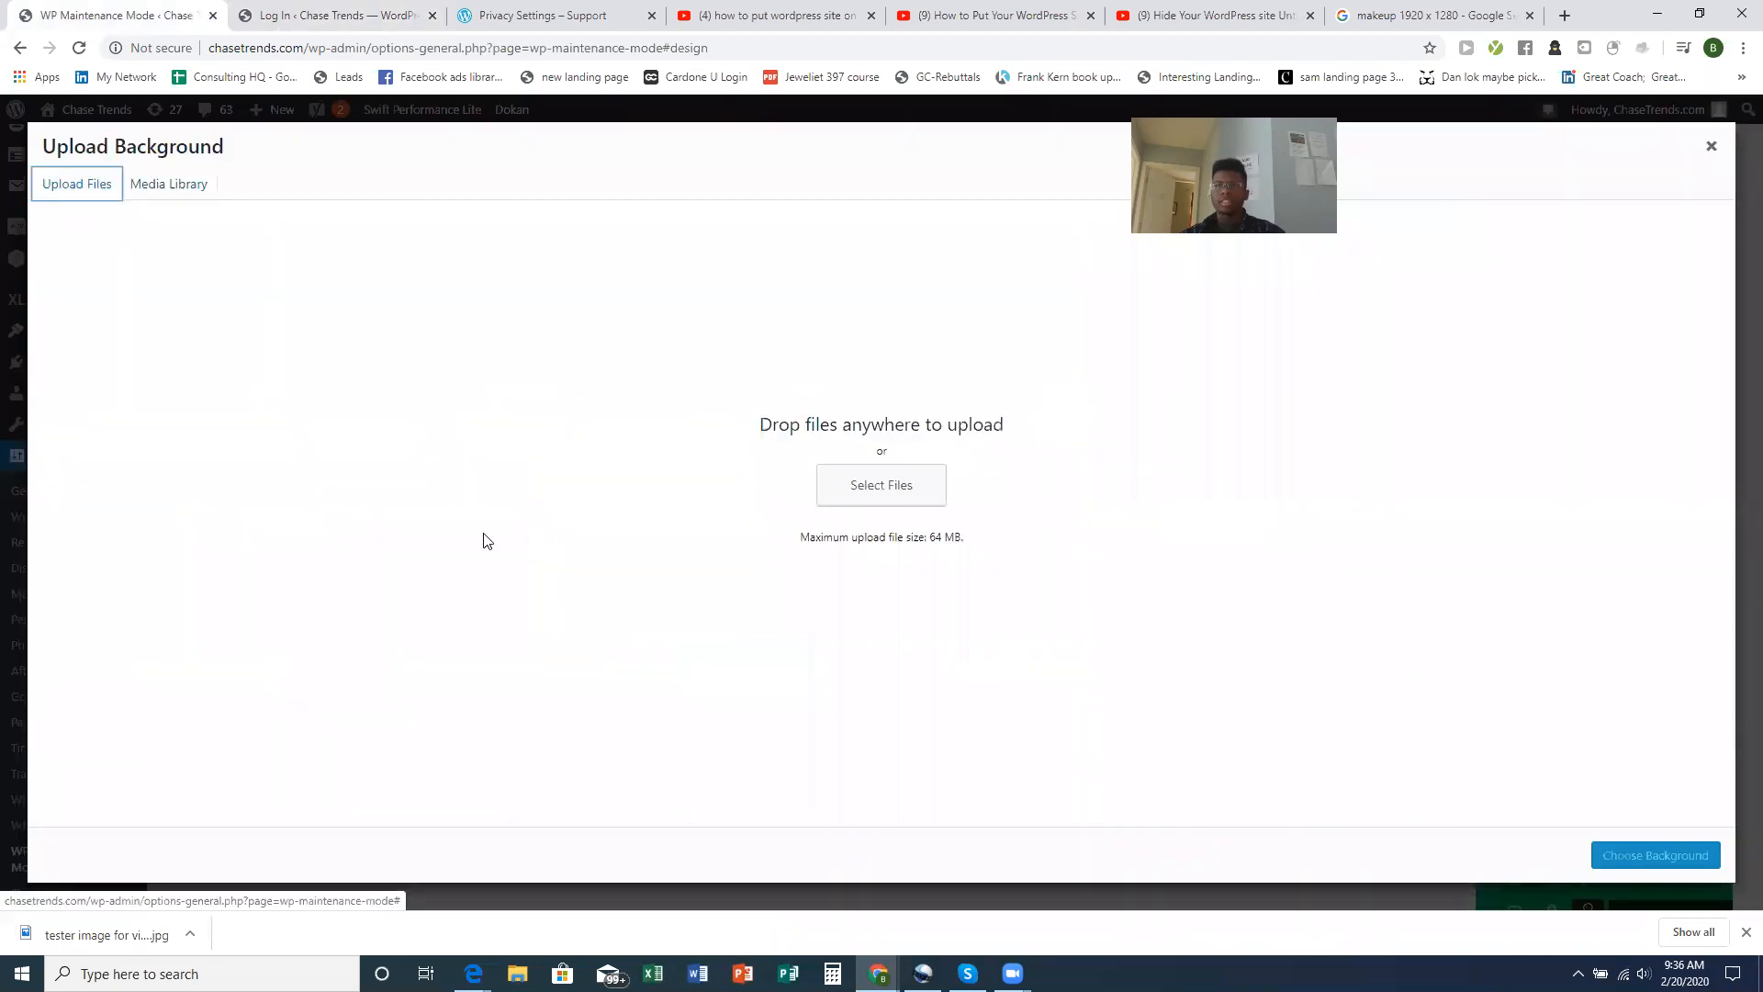
pyautogui.click(858, 486)
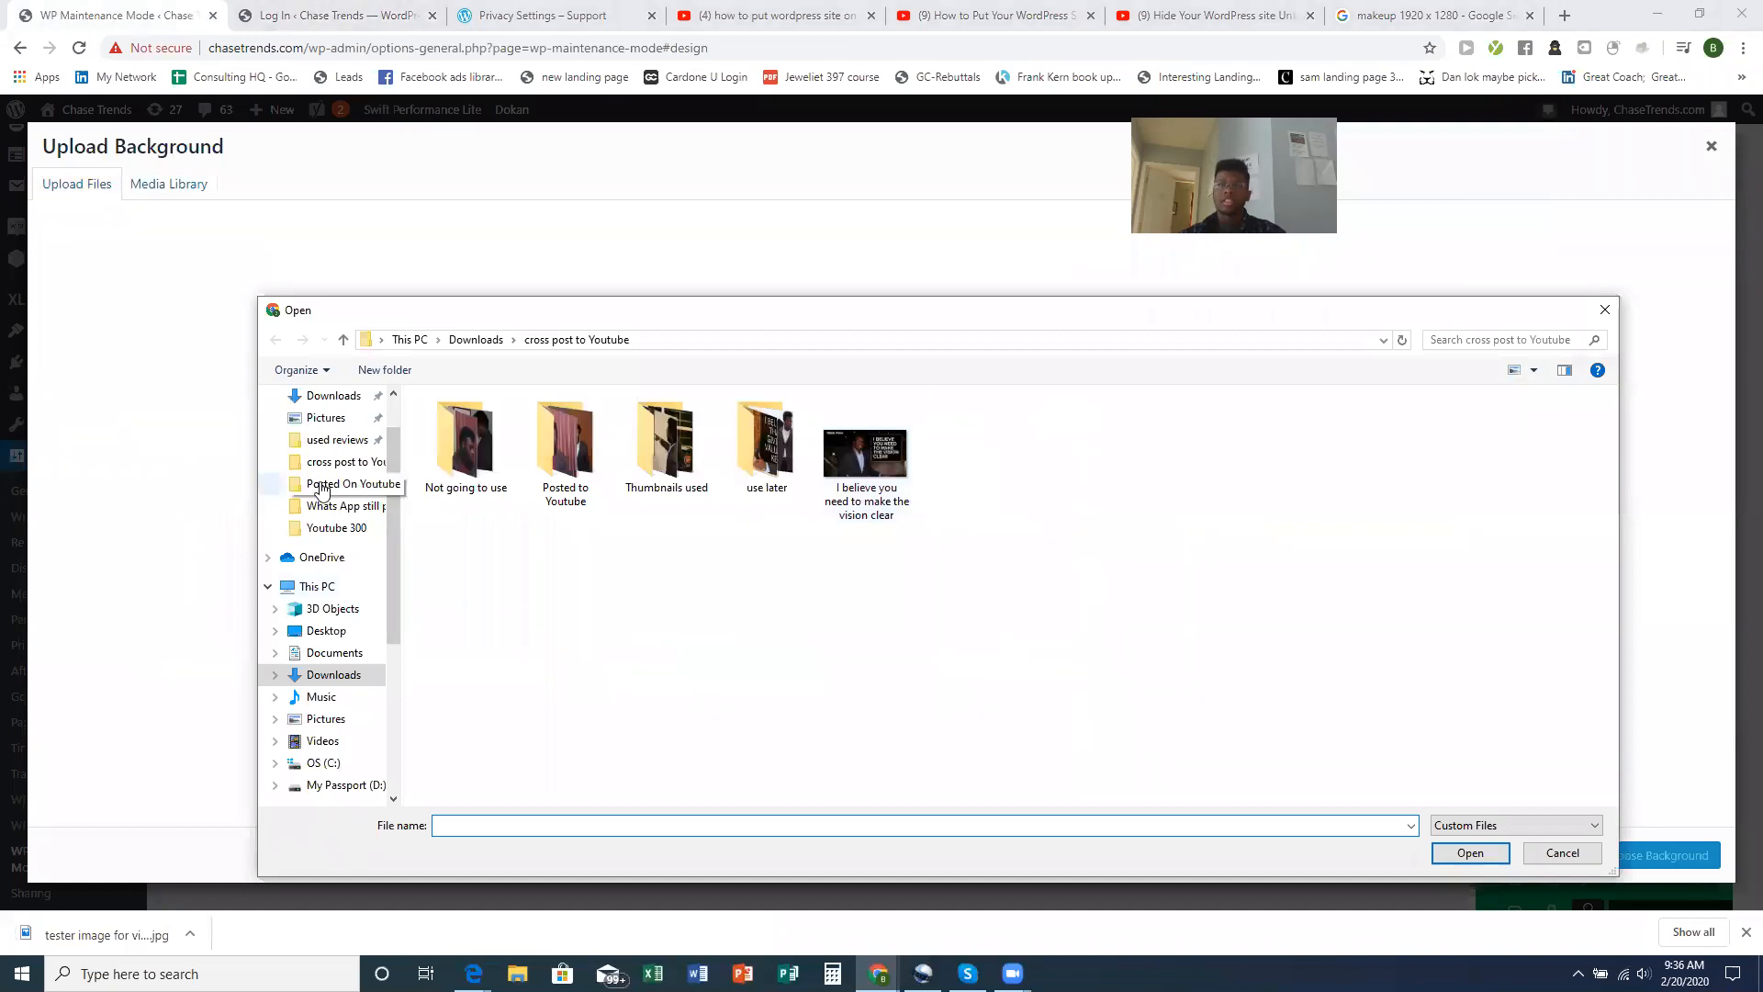
pyautogui.click(323, 417)
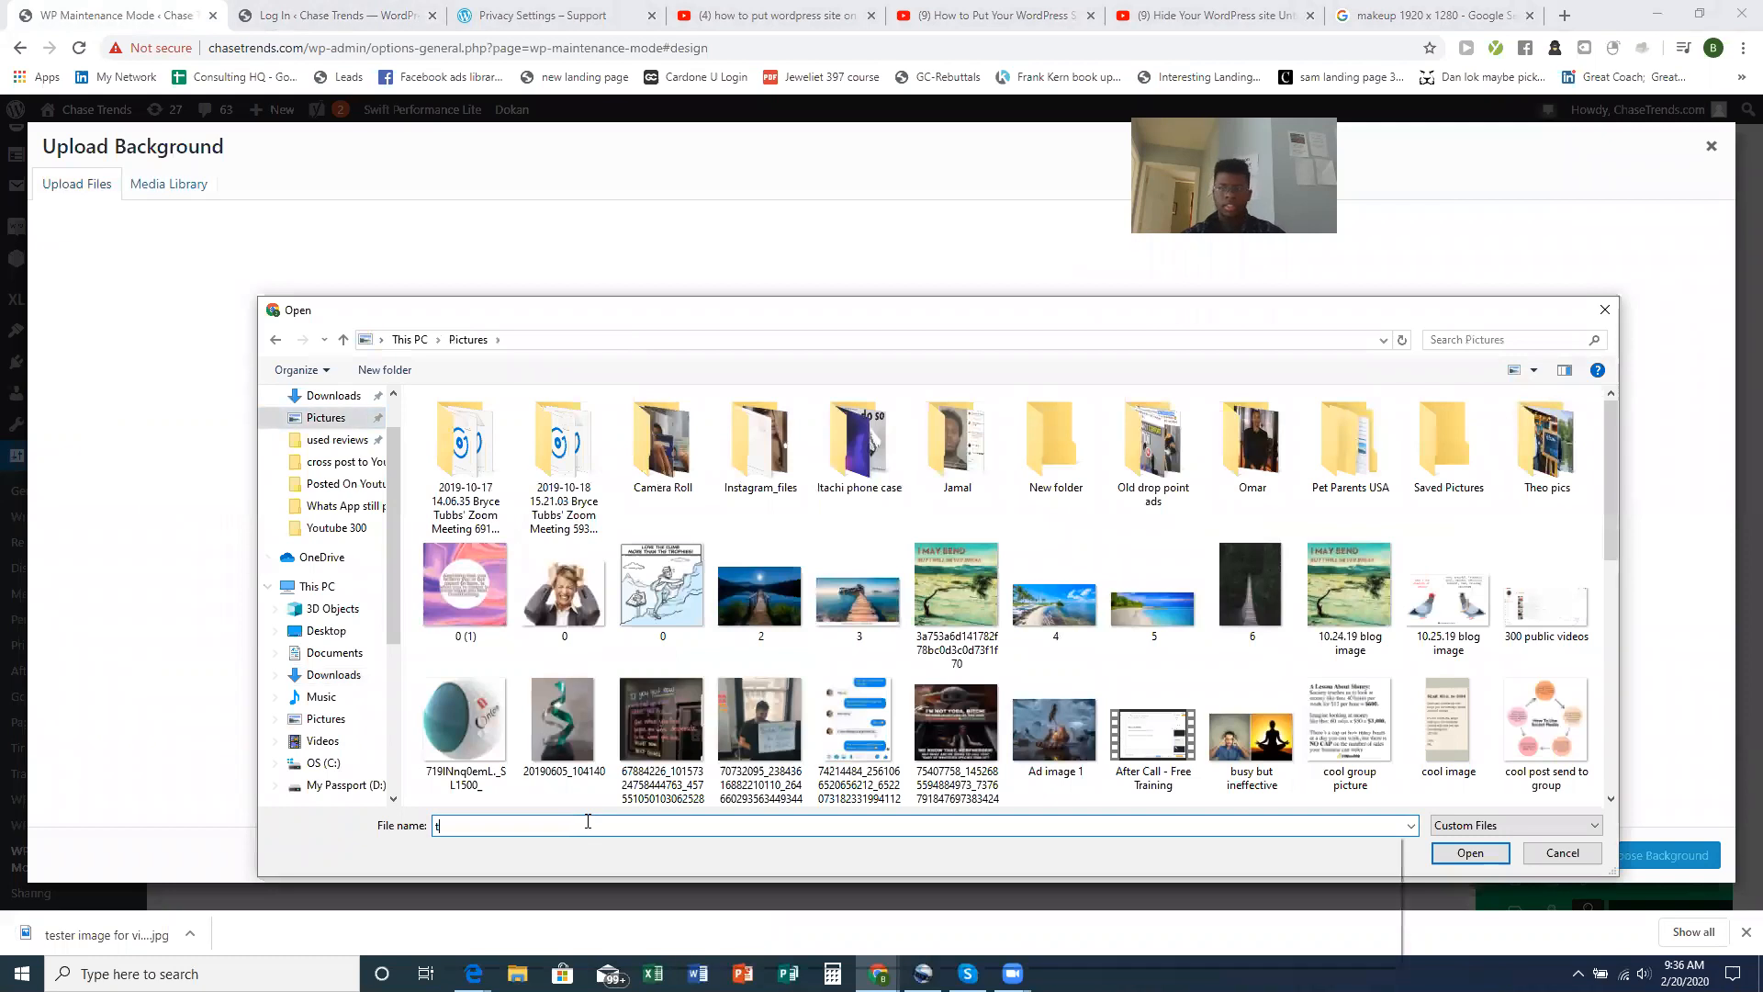
pyautogui.write('tes')
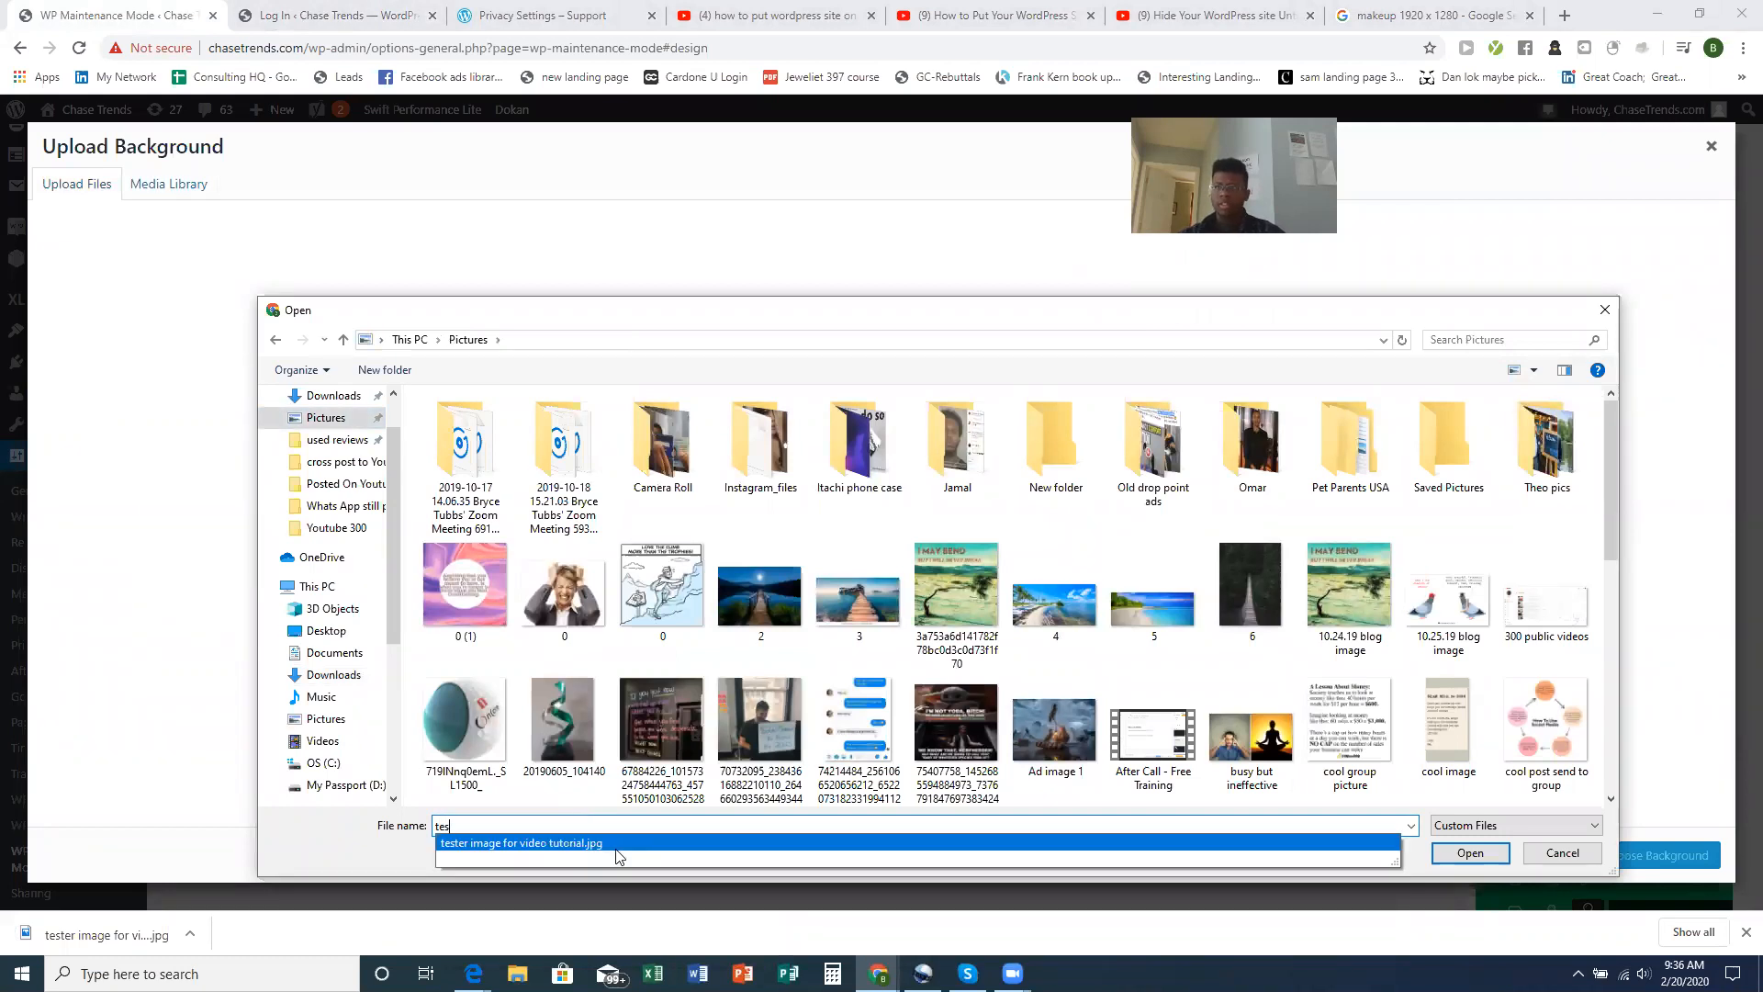
pyautogui.click(616, 854)
pyautogui.click(1489, 850)
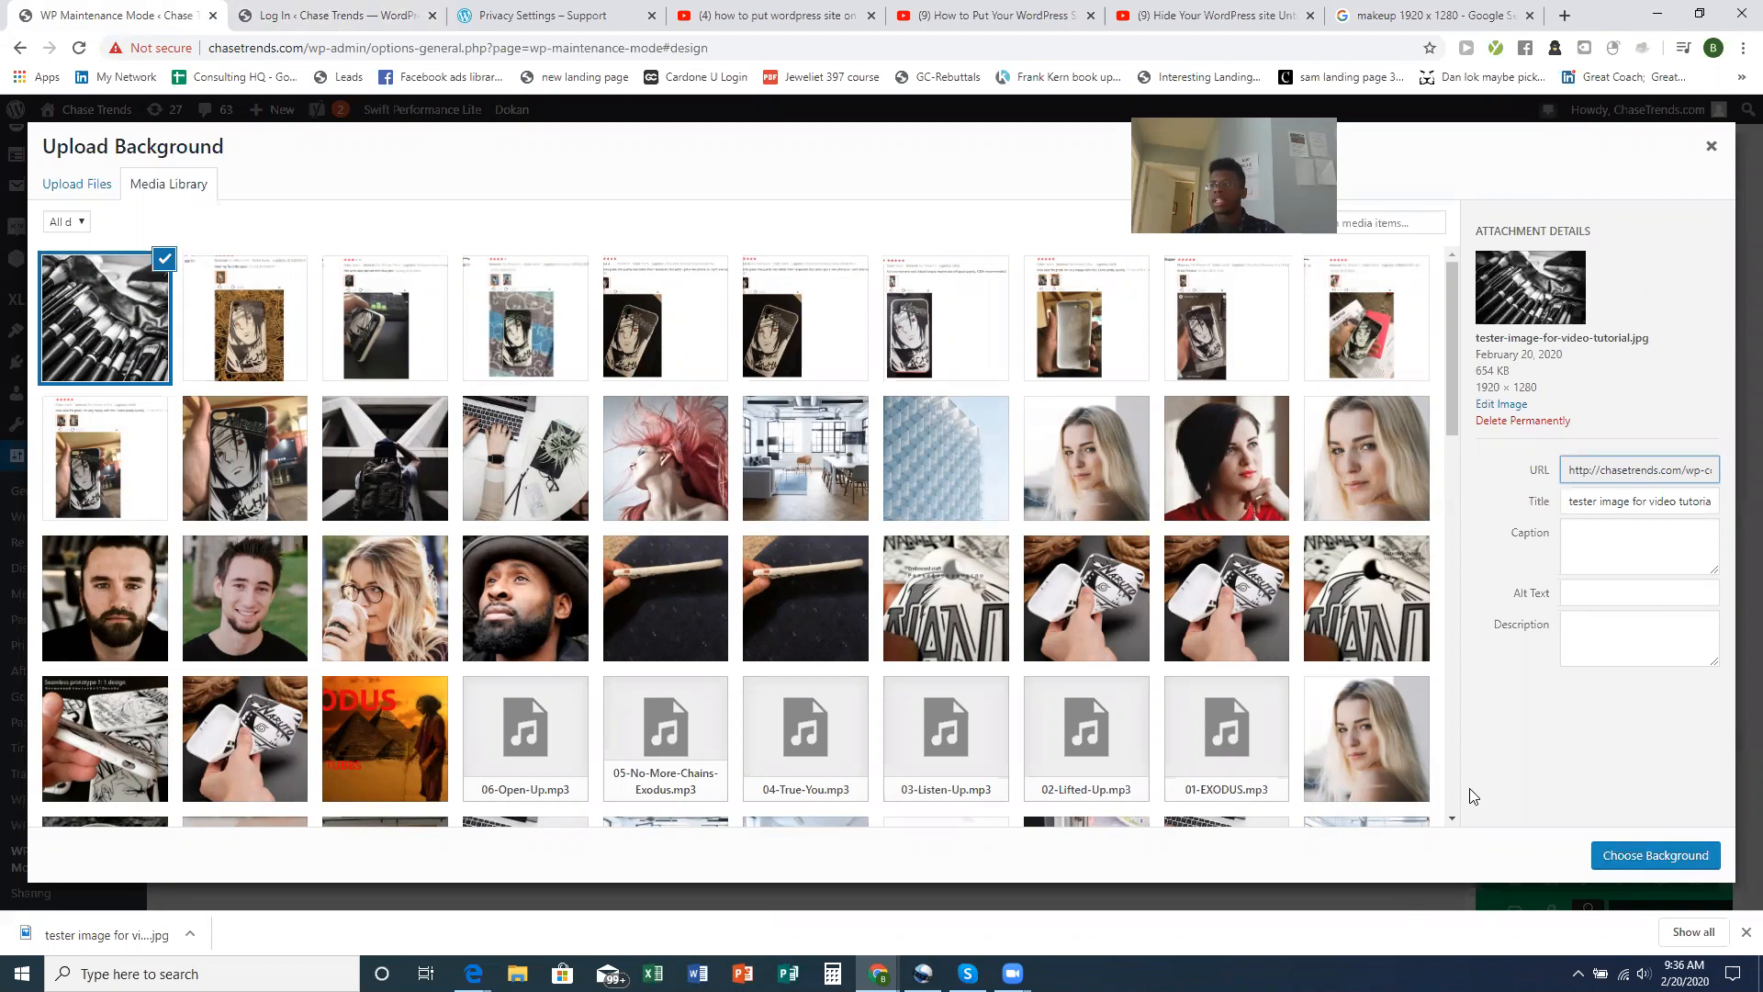
# Choose the uploaded makeup brushes image as the background and save the settings
pyautogui.click(1653, 855)
pyautogui.scroll(2, 725, 775)
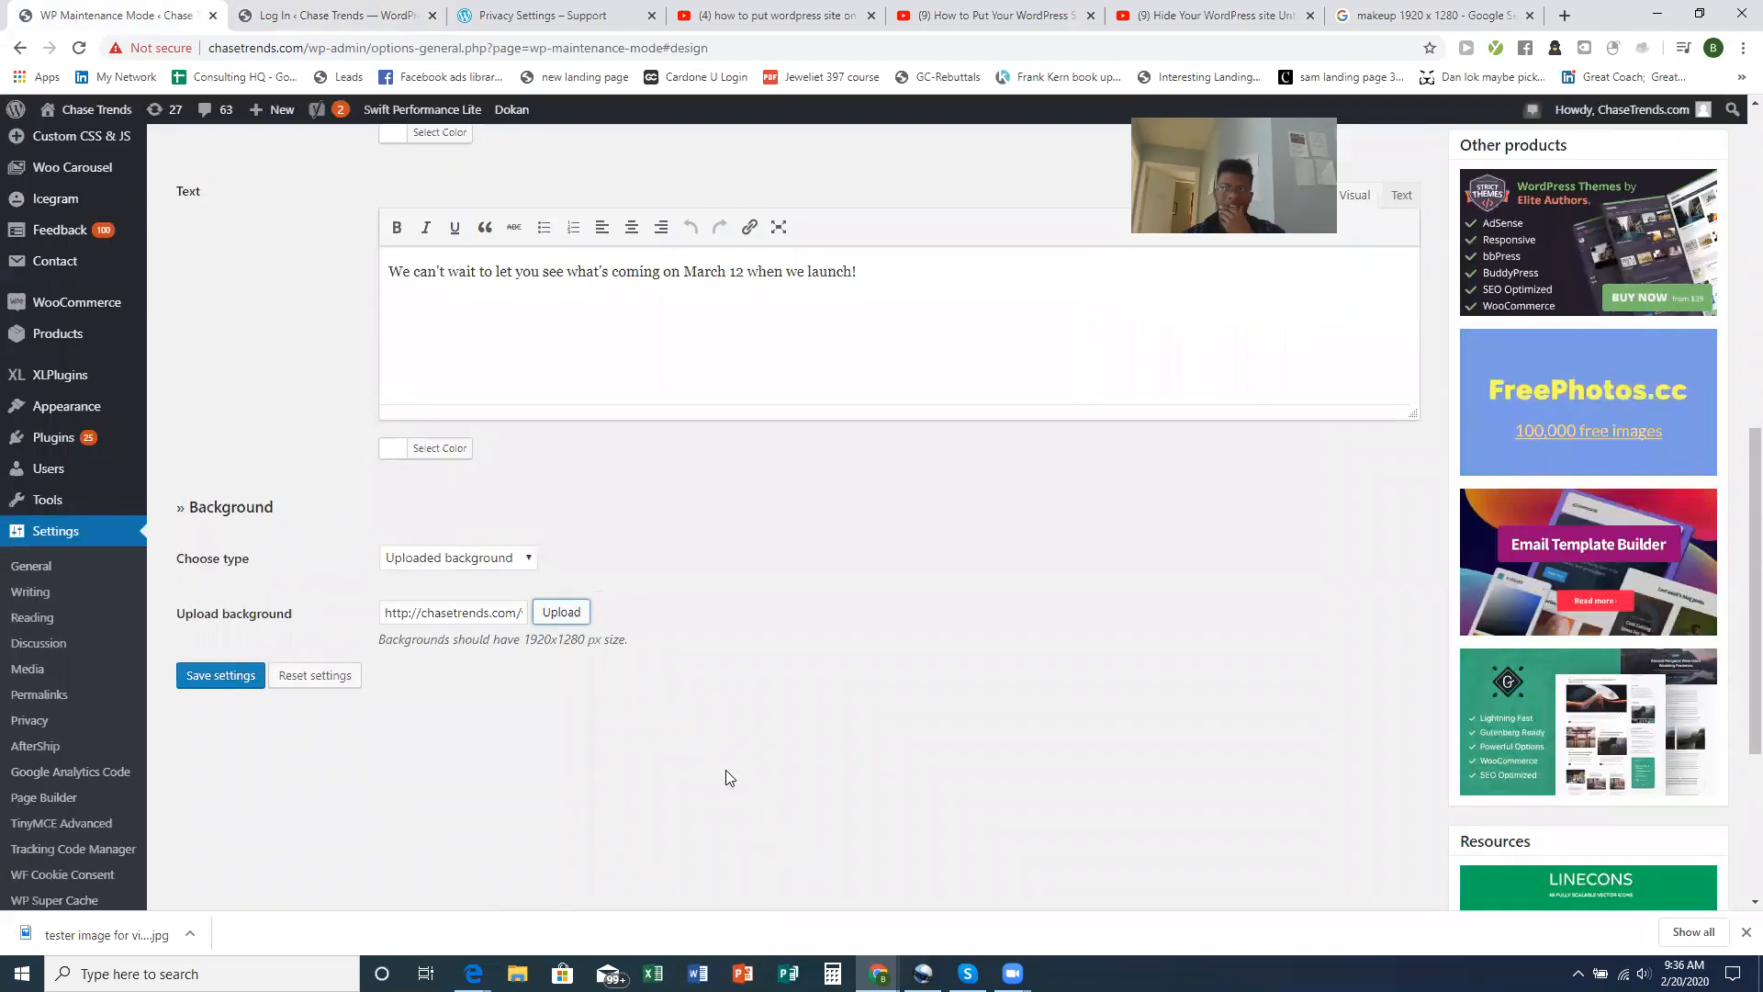
pyautogui.click(220, 783)
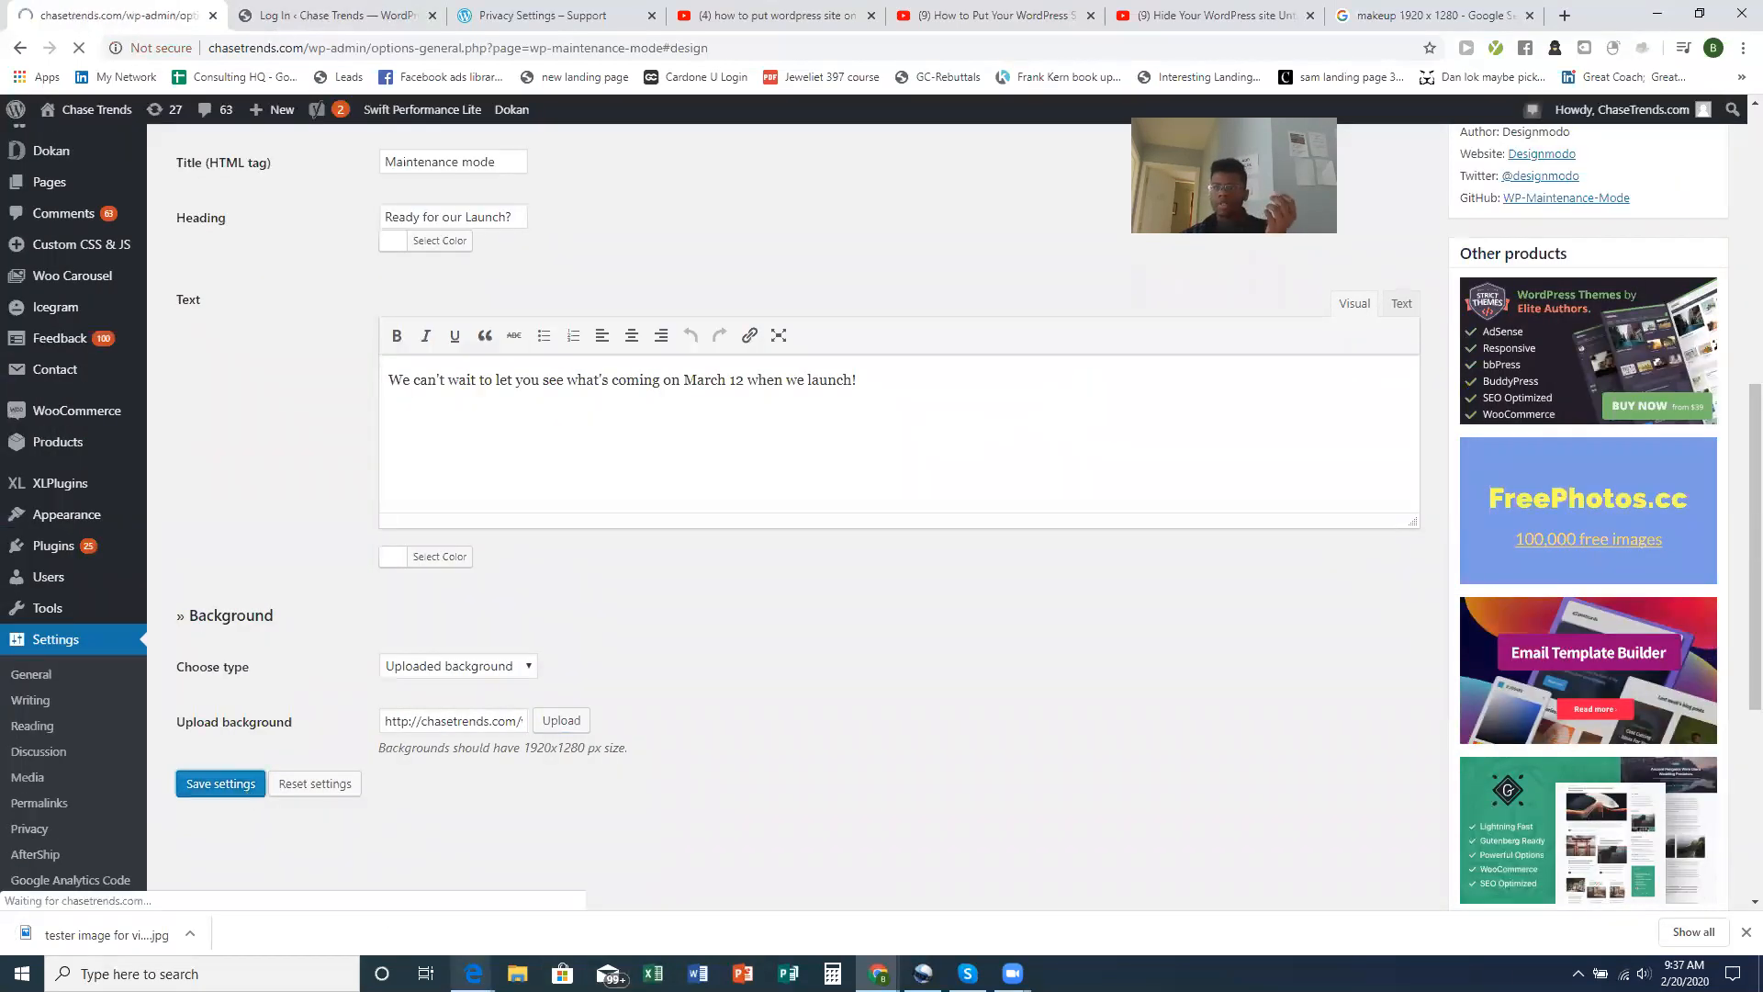
# Switch to the Edge window, reload chasetrends.com and examine the maintenance page with its new background
pyautogui.moveTo(473, 971)
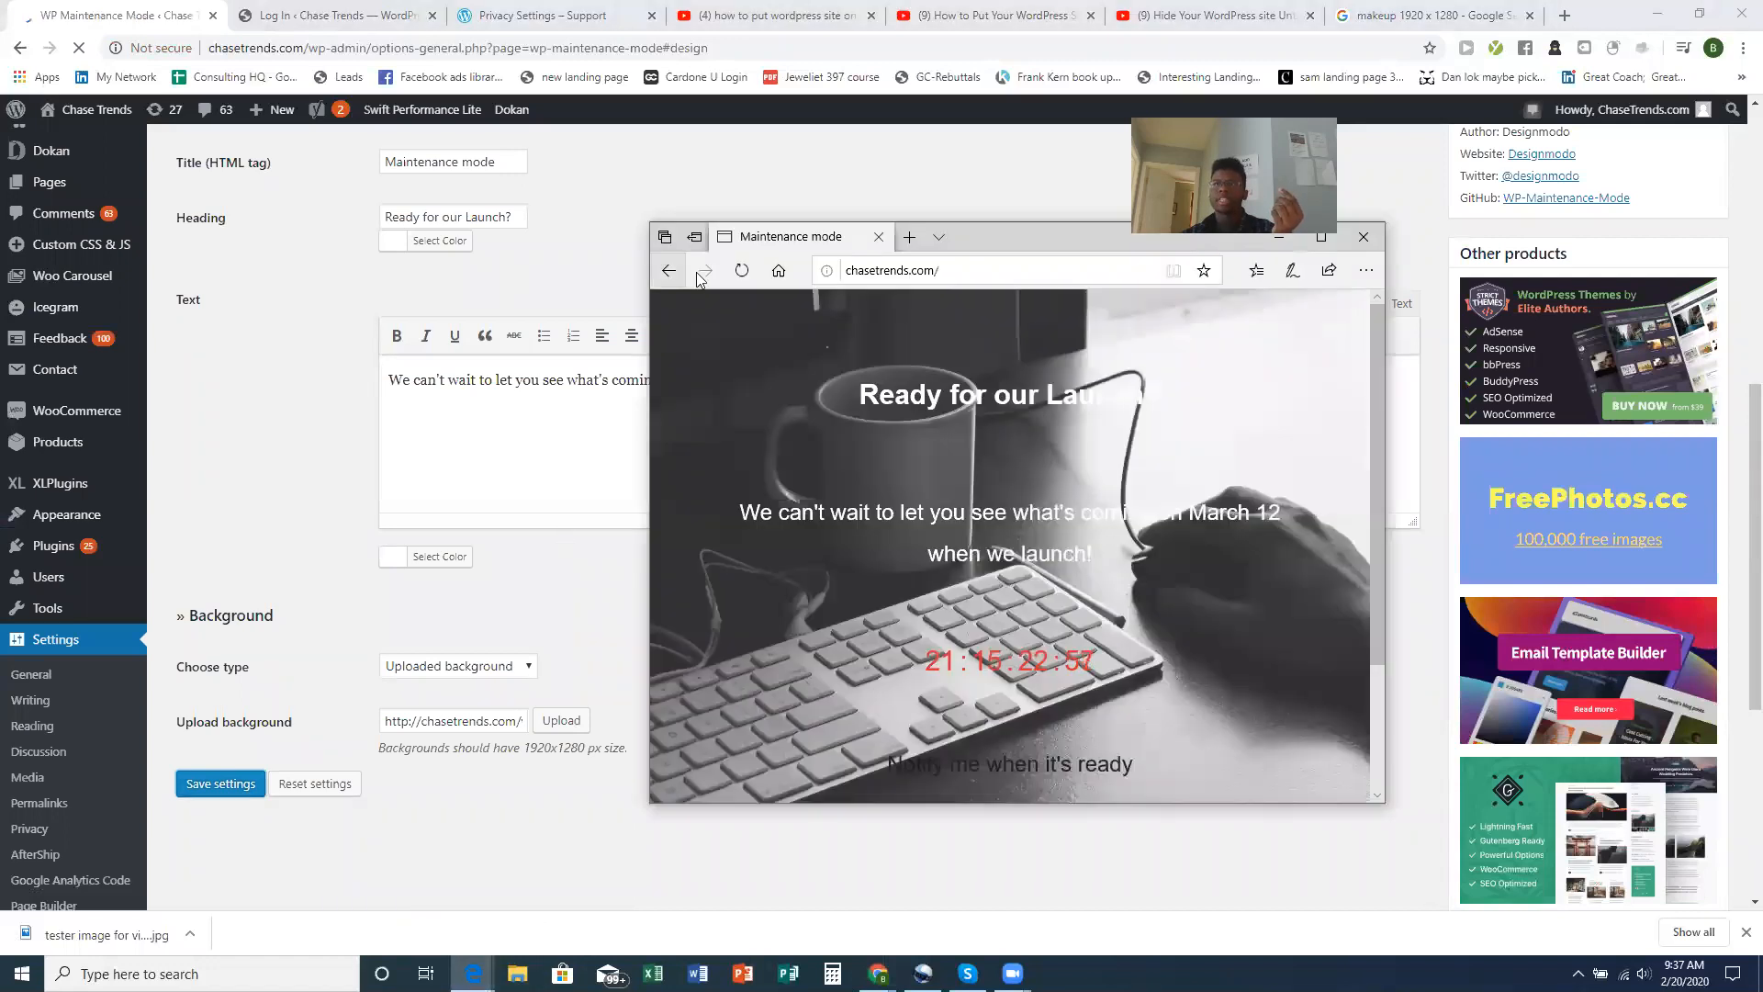
pyautogui.click(742, 270)
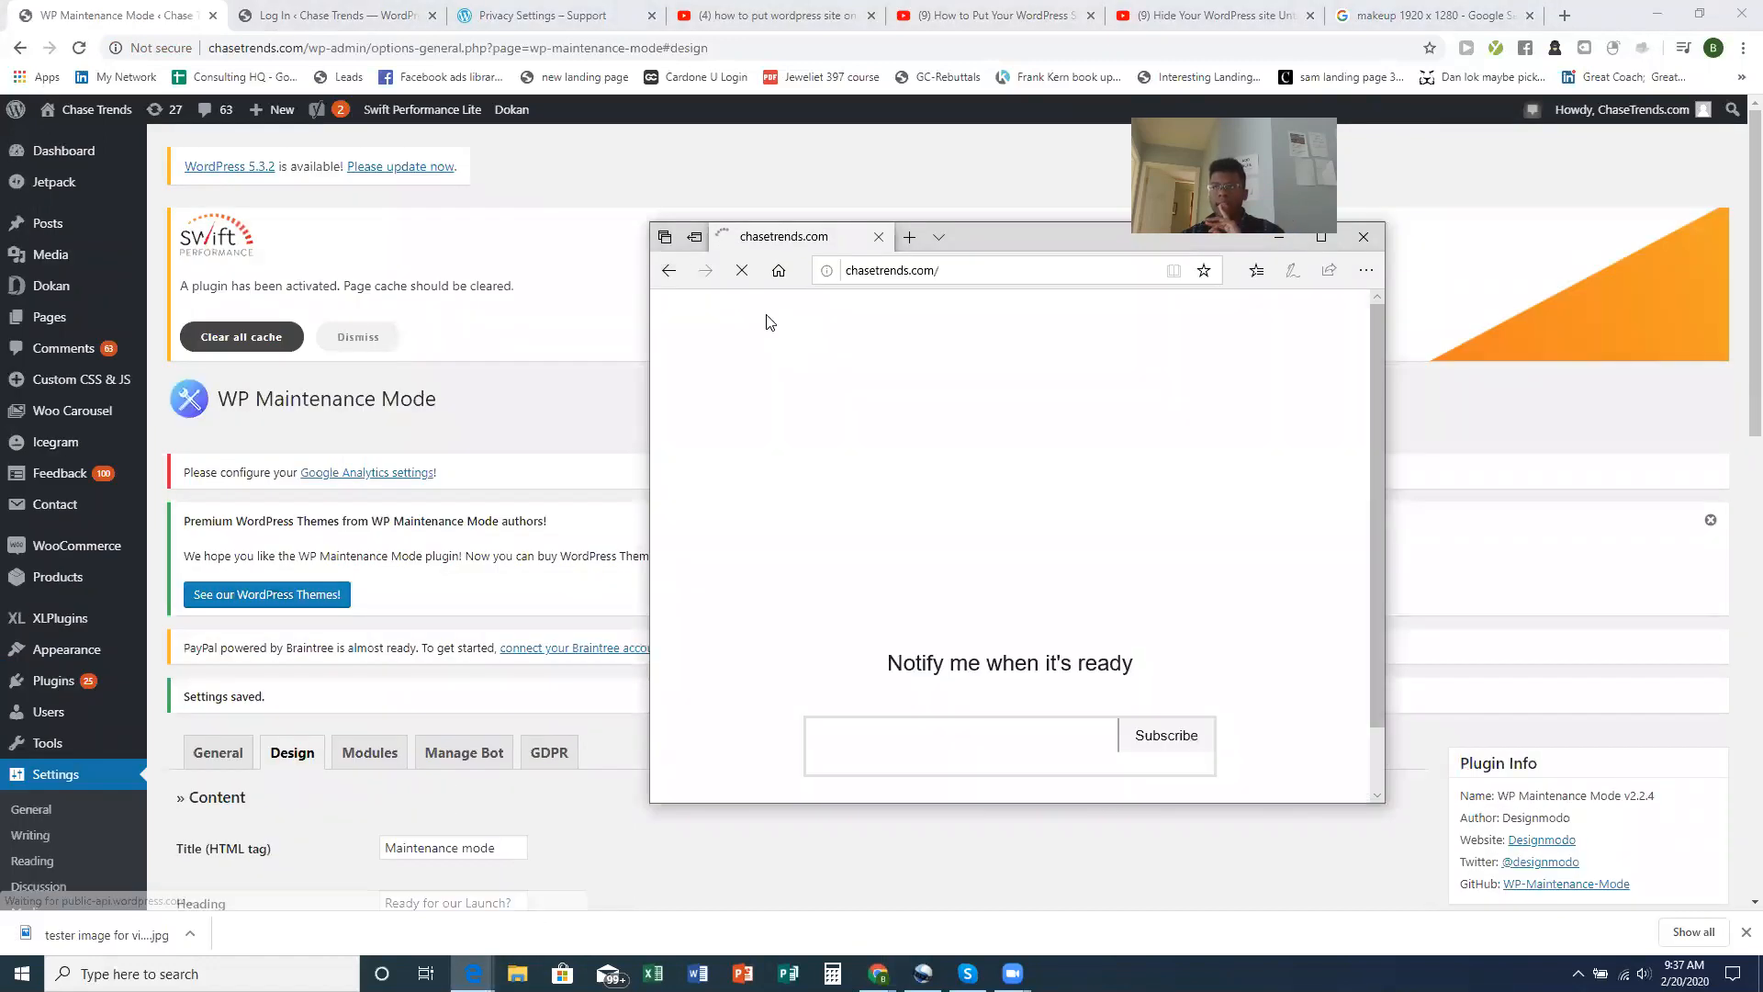
pyautogui.scroll(-2, 1119, 614)
pyautogui.scroll(2, 1118, 614)
pyautogui.scroll(-2, 1056, 560)
pyautogui.scroll(2, 1056, 560)
pyautogui.scroll(-2, 1056, 560)
pyautogui.scroll(2, 1054, 560)
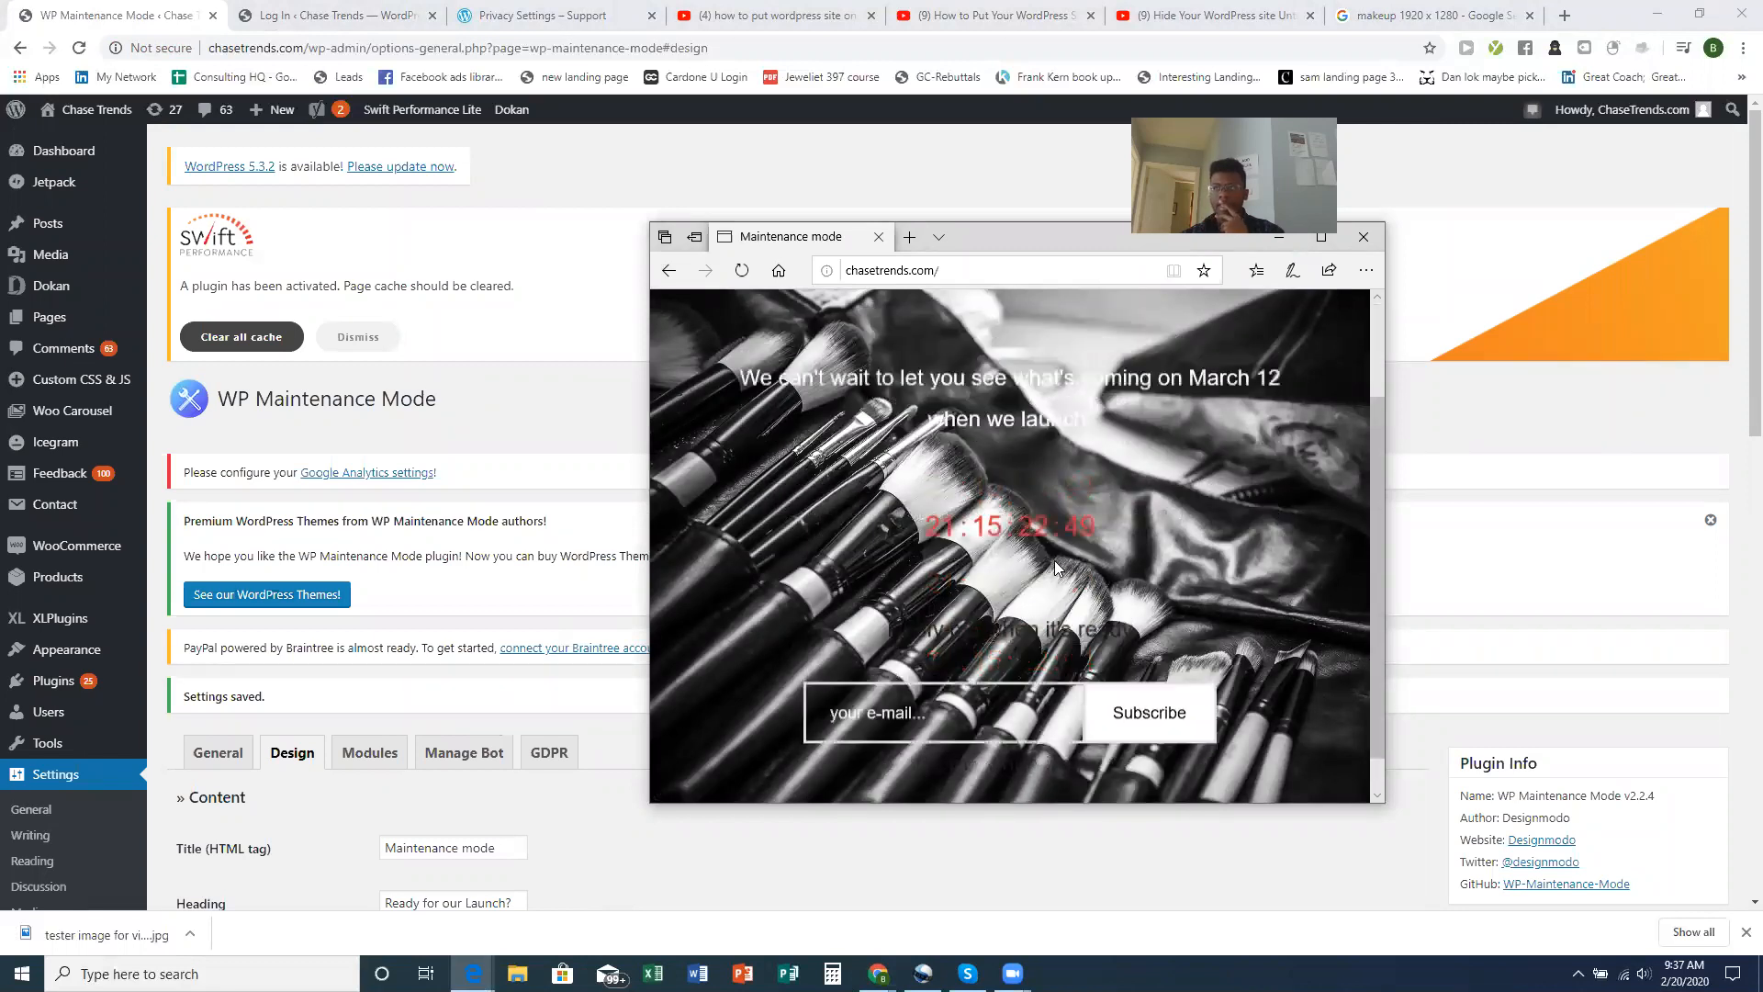
pyautogui.scroll(-2, 1105, 511)
pyautogui.scroll(2, 1111, 495)
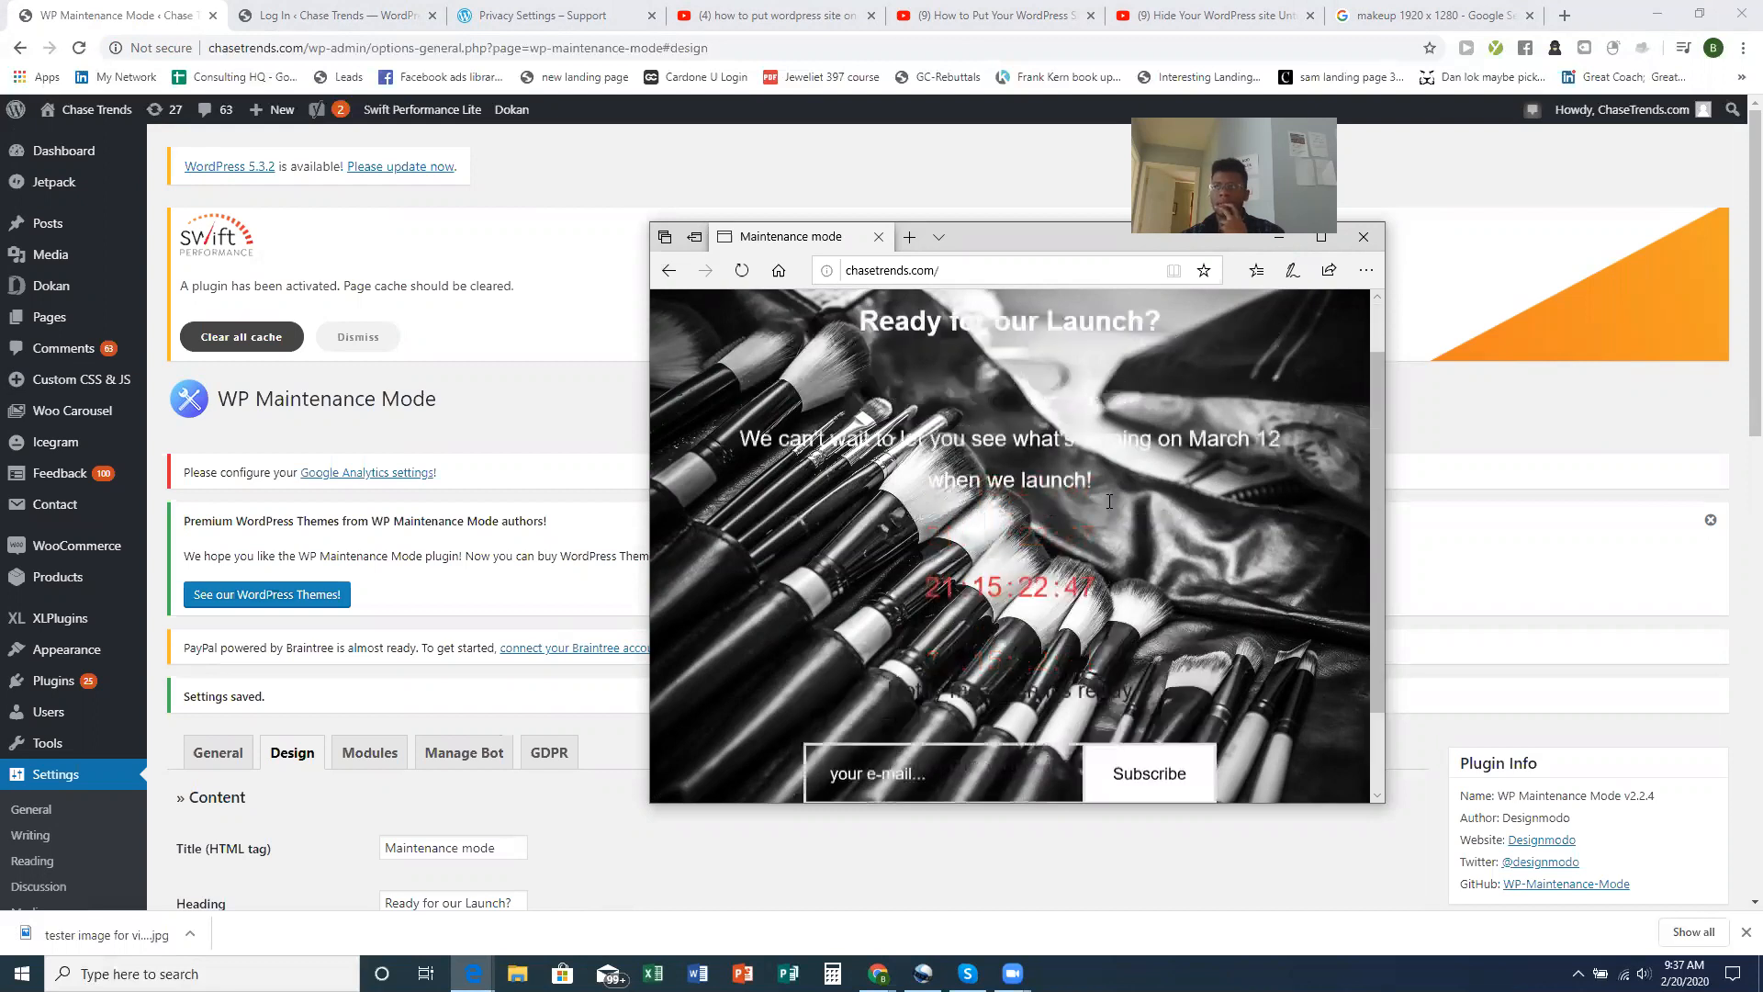
pyautogui.click(1429, 16)
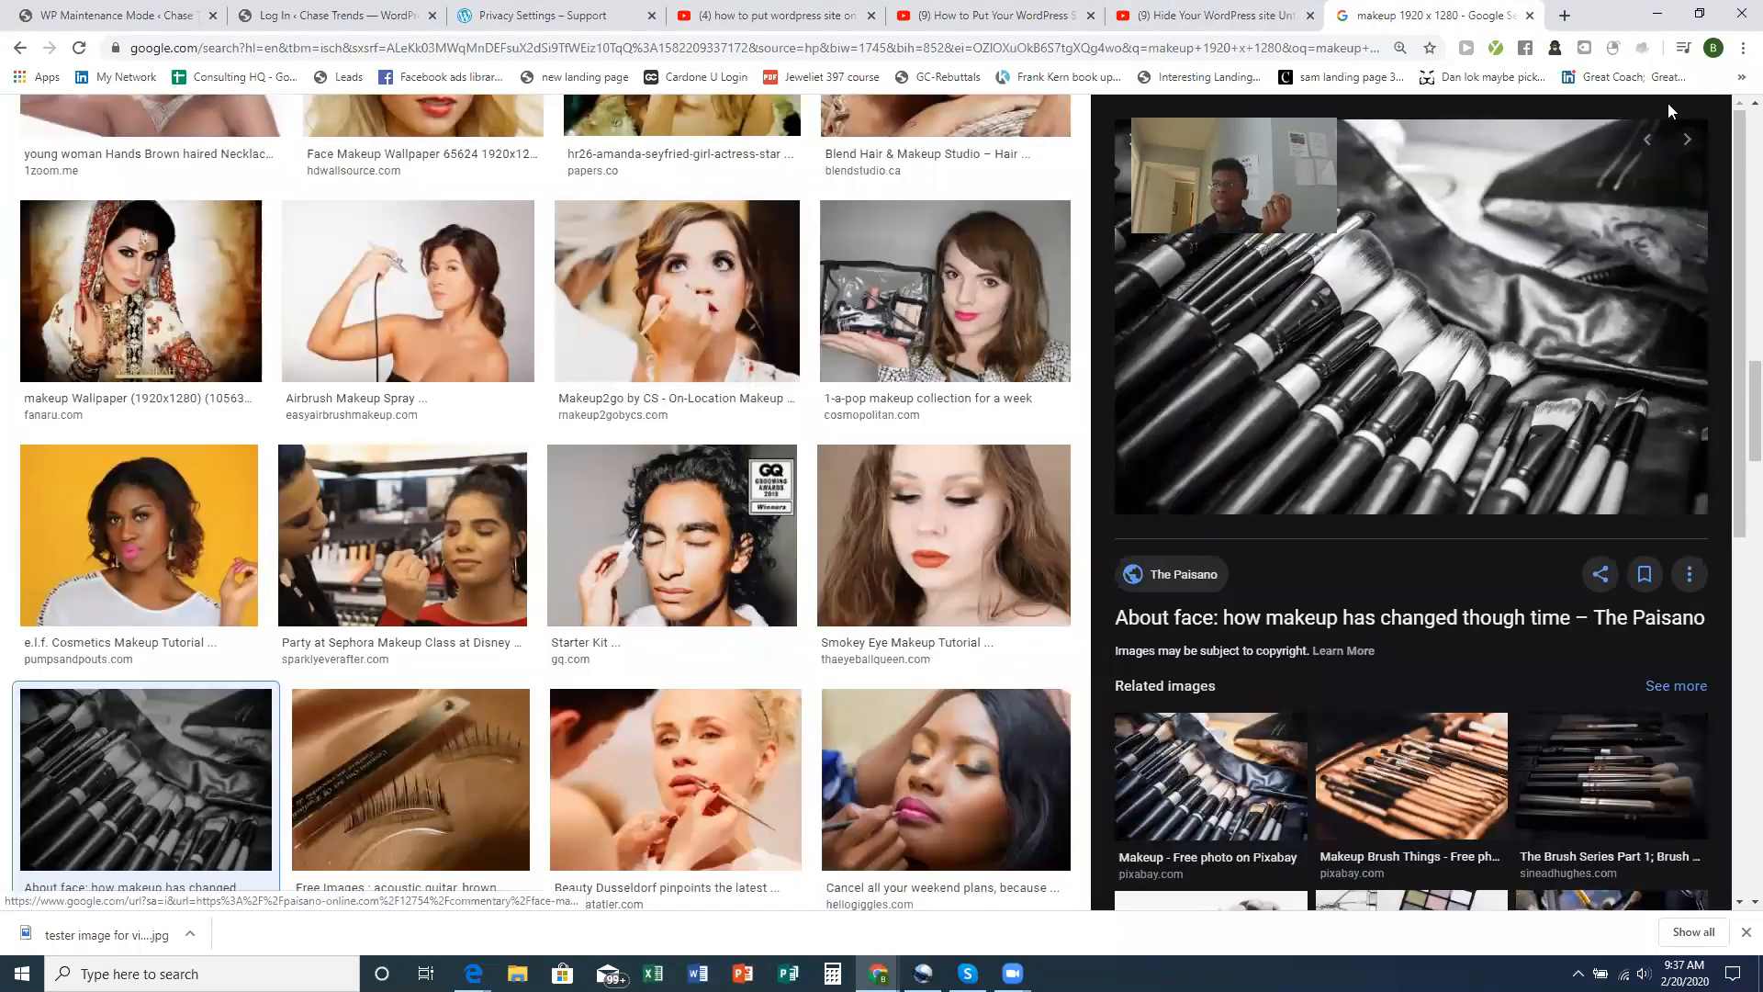
pyautogui.click(1127, 141)
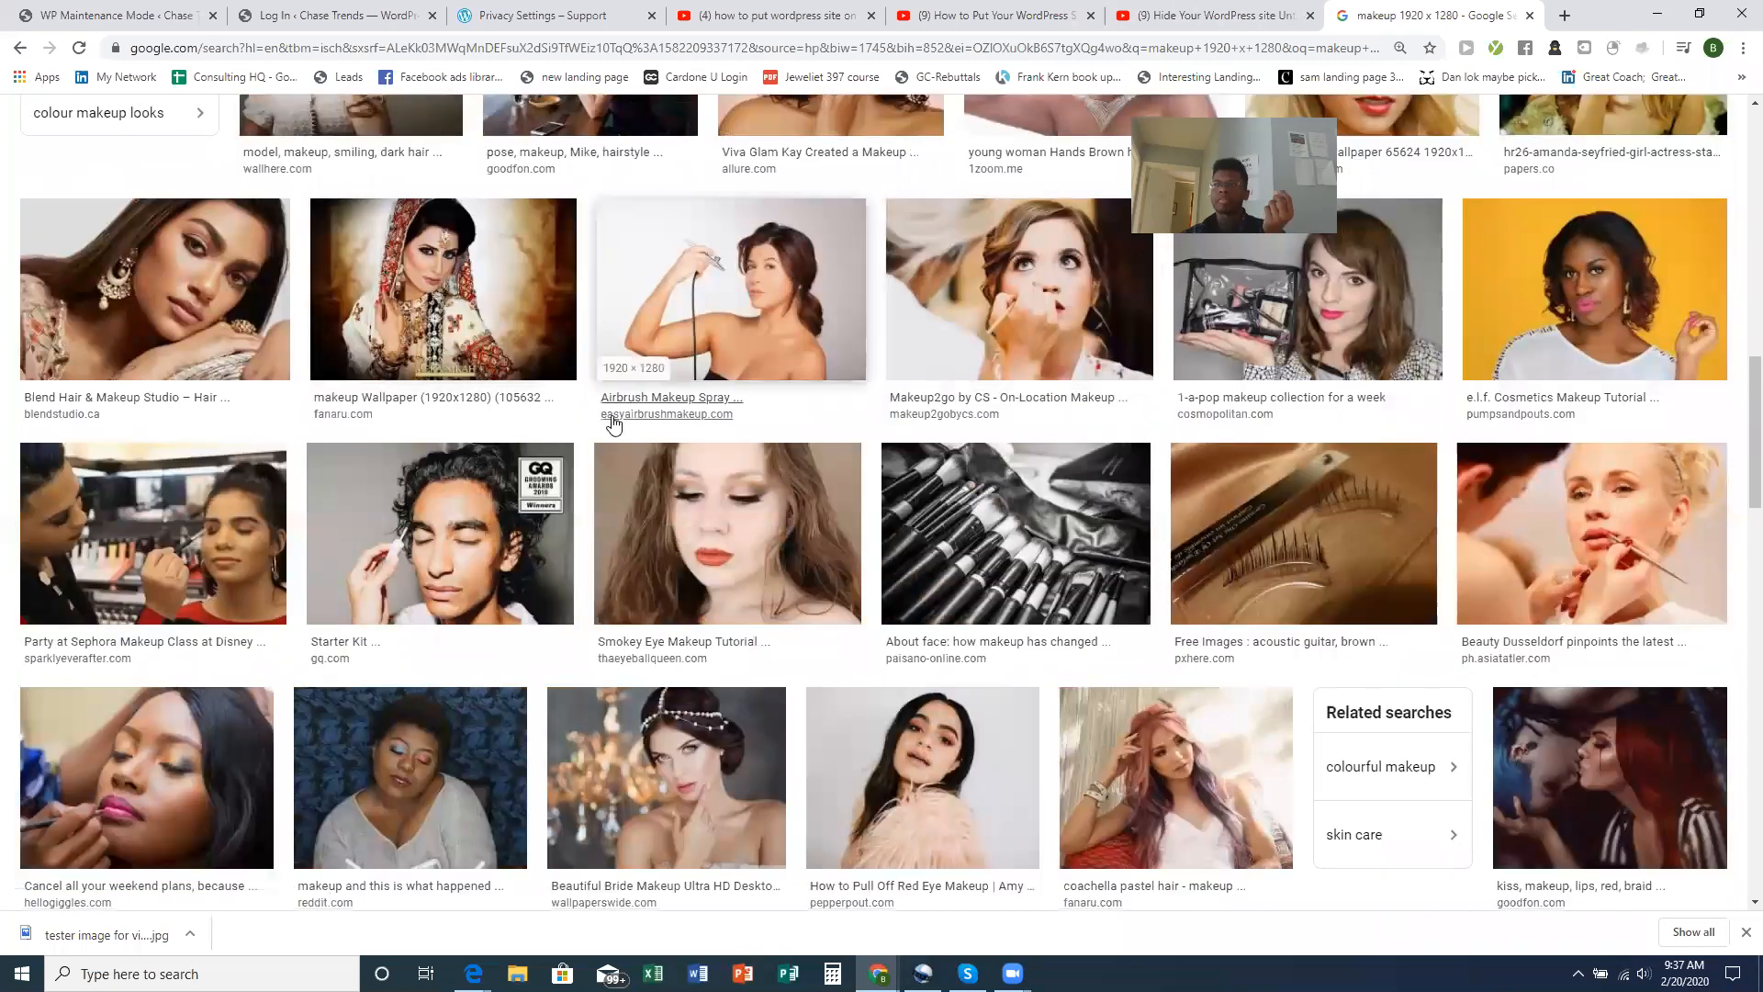
pyautogui.scroll(-4, 613, 423)
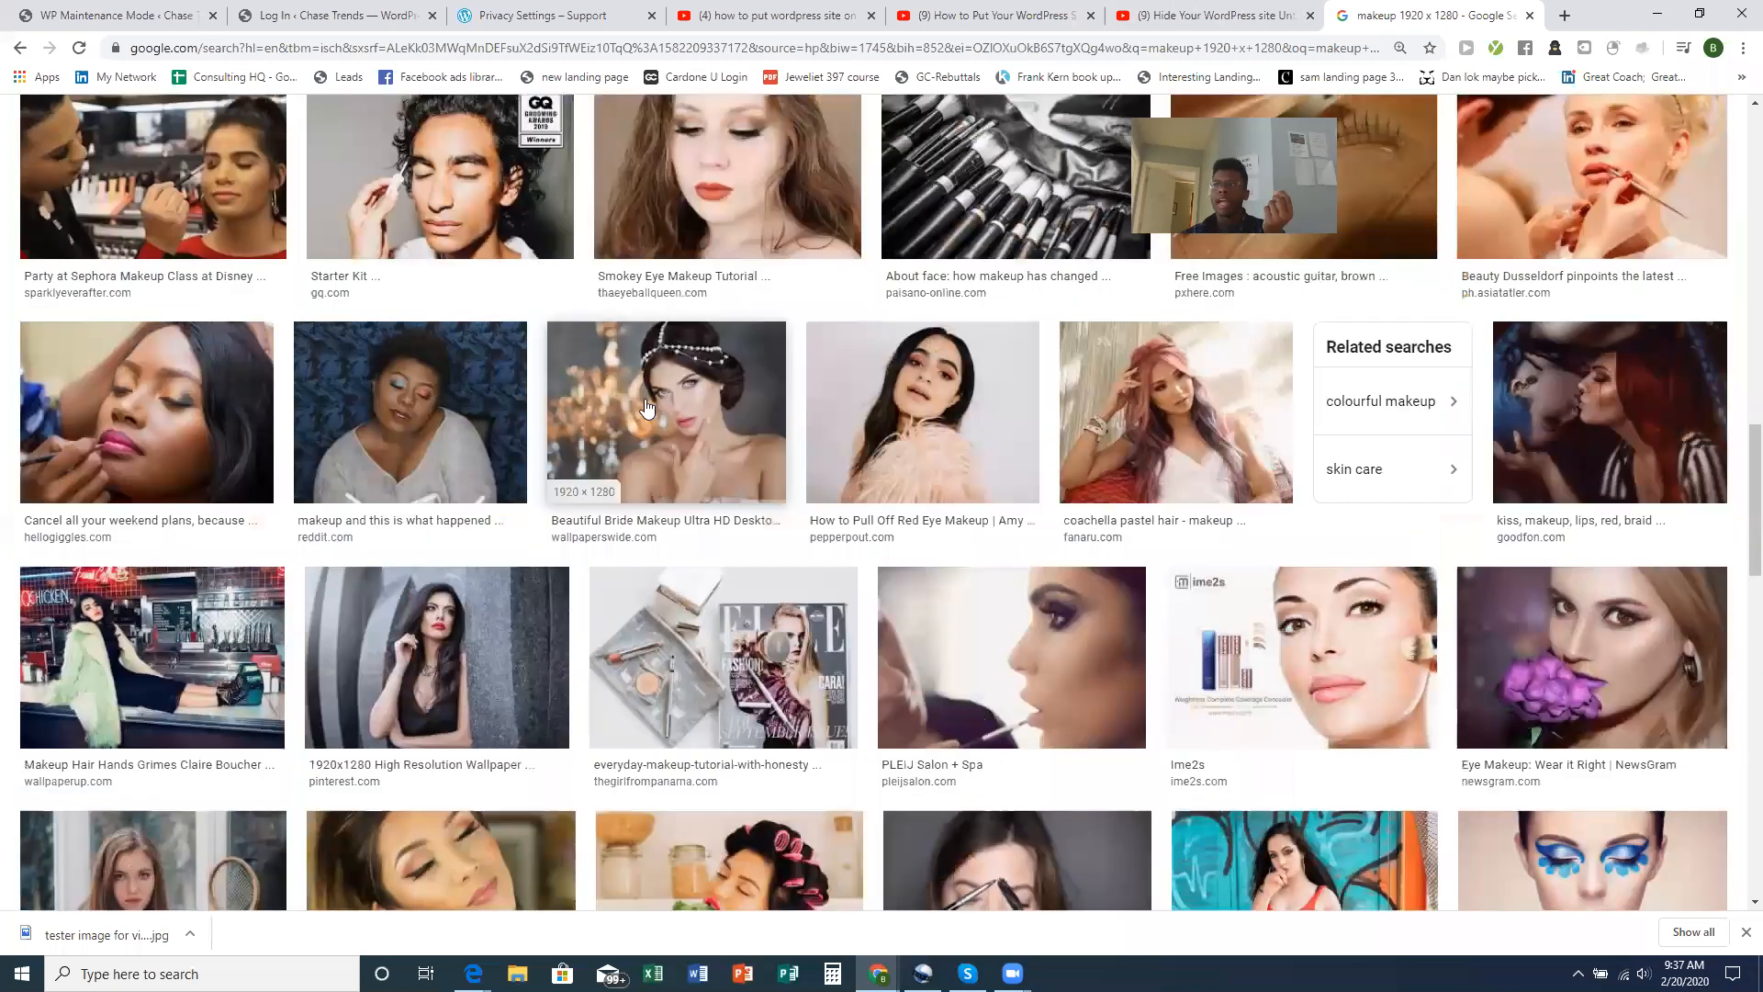
pyautogui.click(358, 15)
pyautogui.click(523, 15)
pyautogui.click(119, 15)
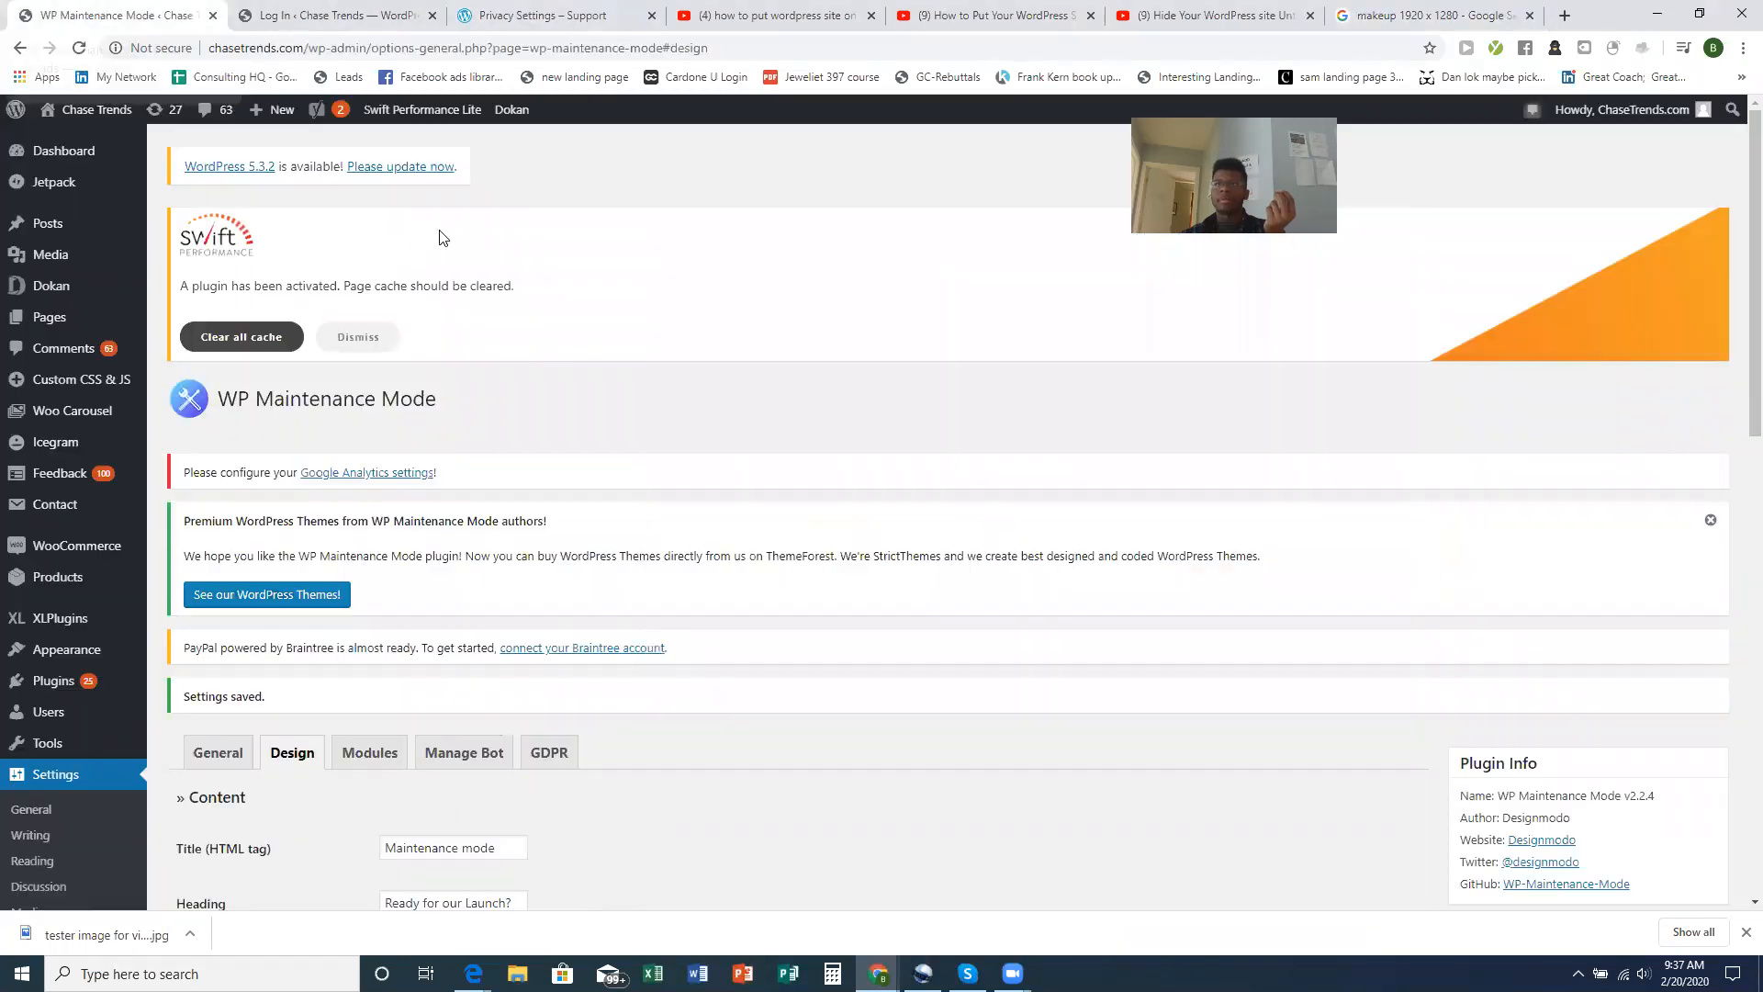
# Set the background type to Predefined background, choose the image of the road between hills, and save the settings
pyautogui.scroll(-7, 528, 441)
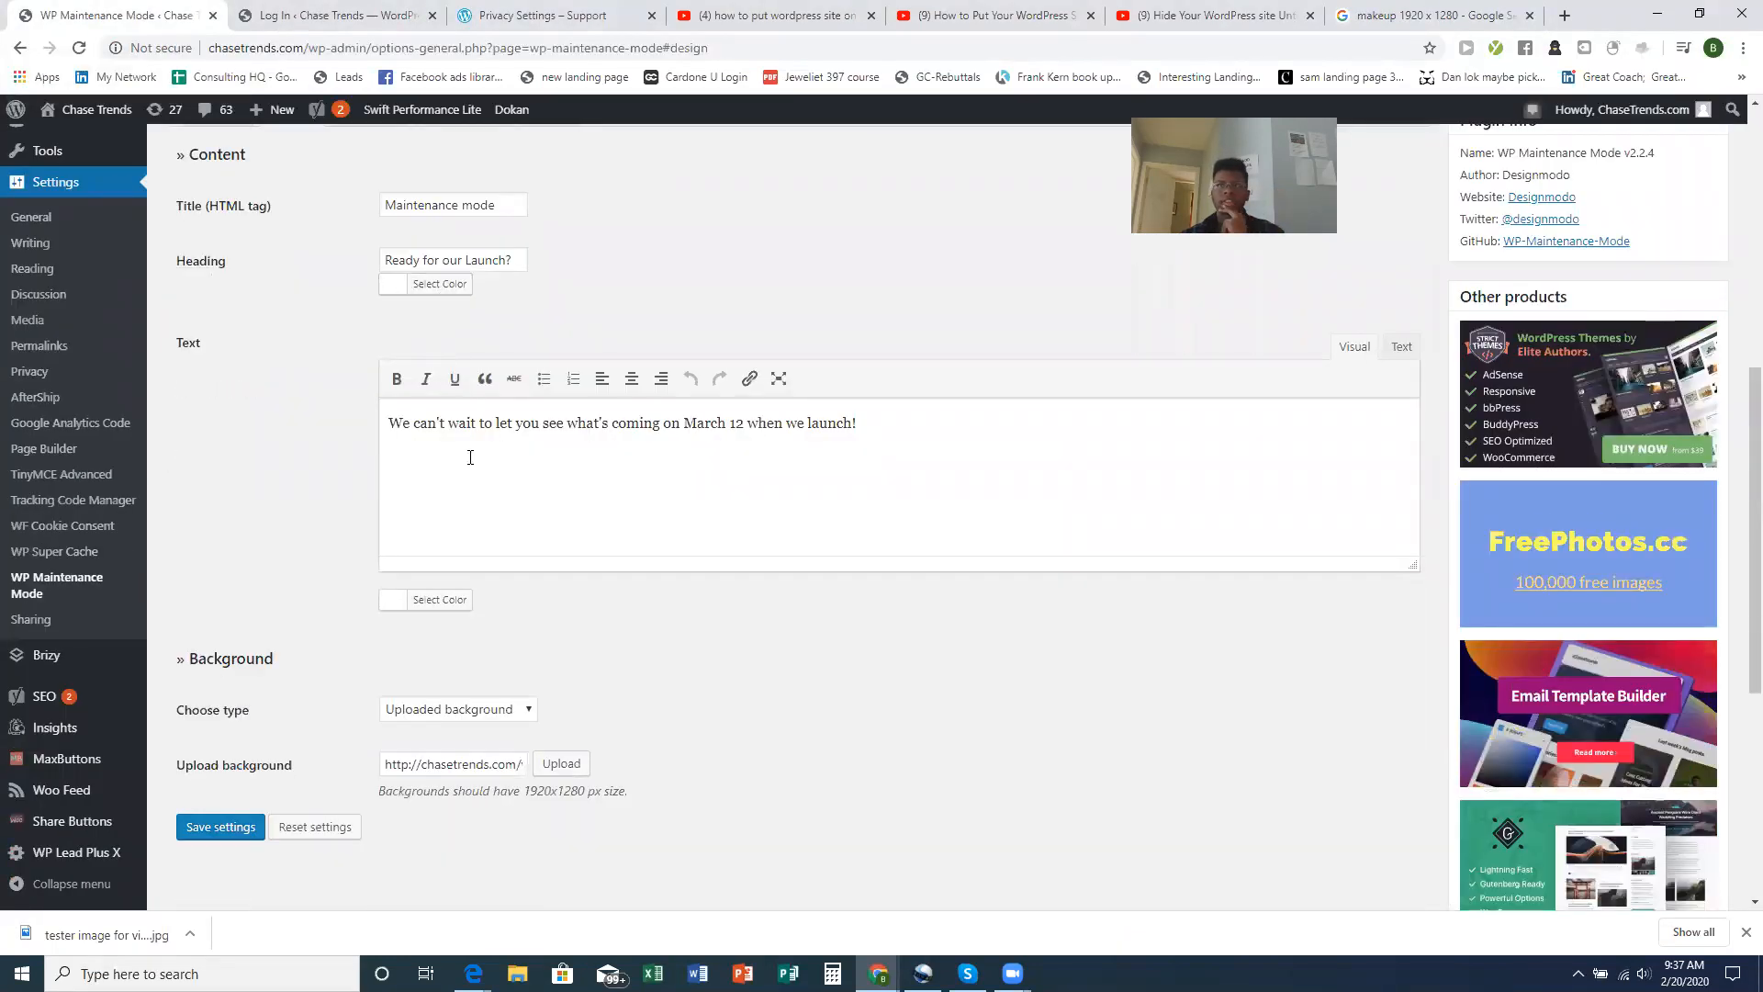
pyautogui.scroll(-2, 470, 457)
pyautogui.click(459, 525)
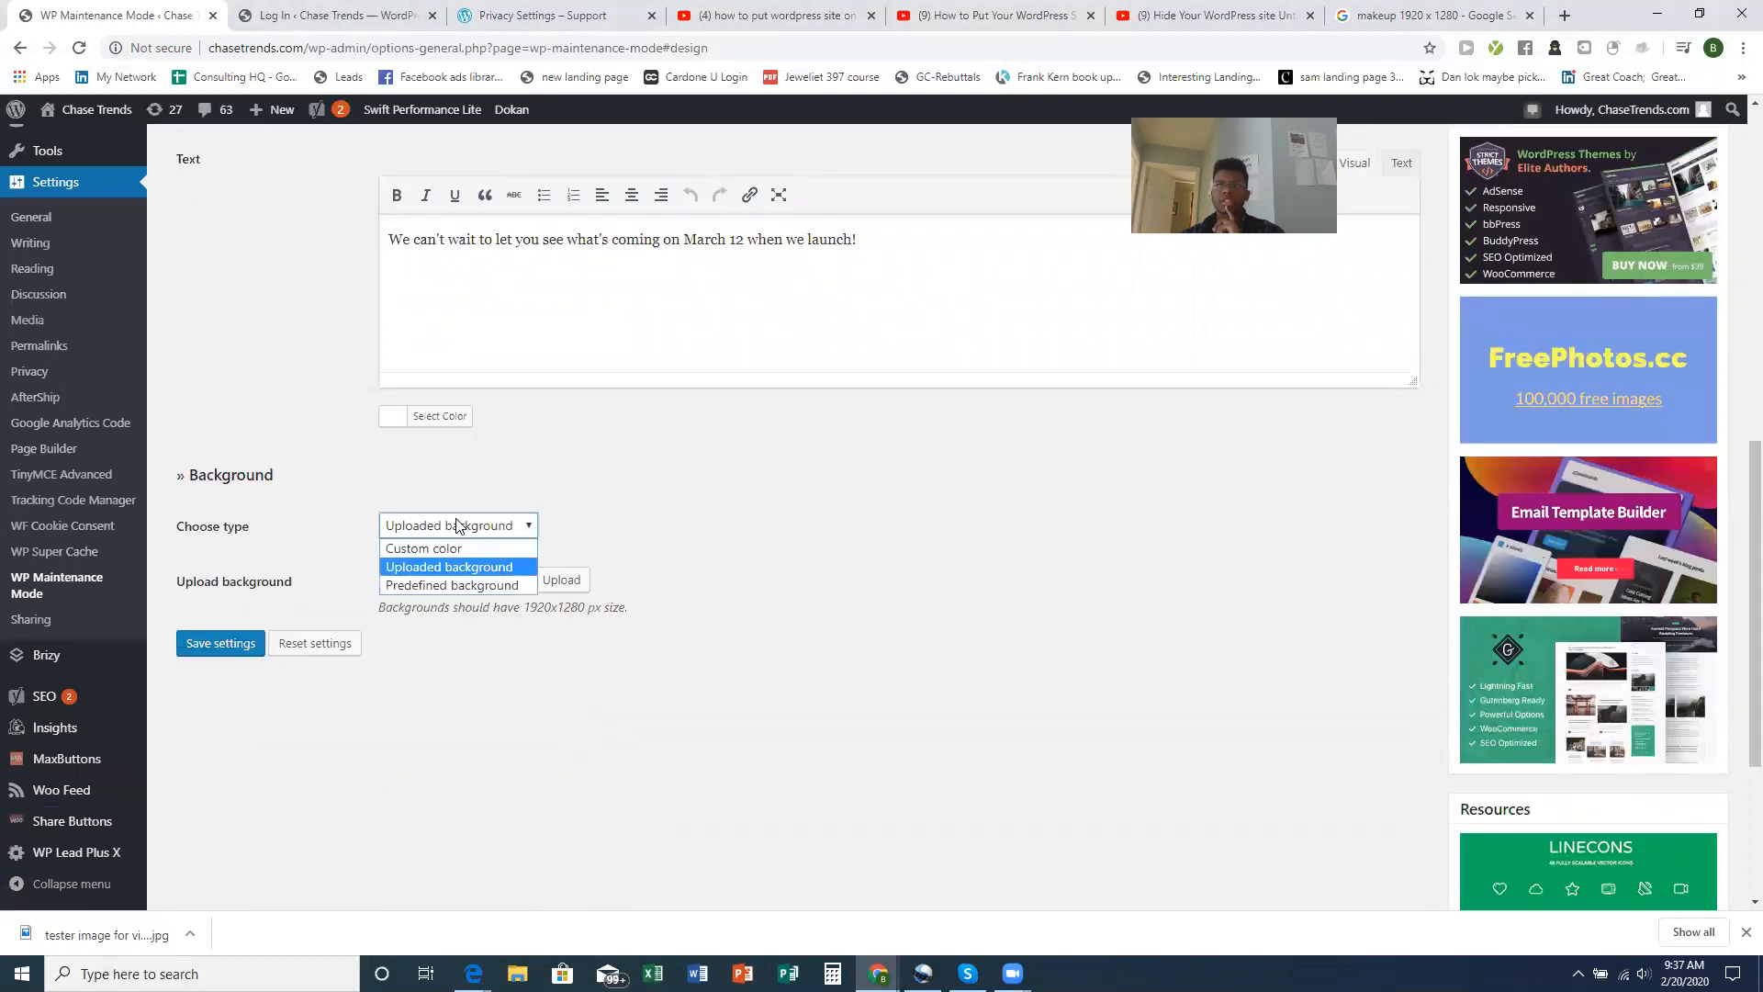
pyautogui.click(473, 585)
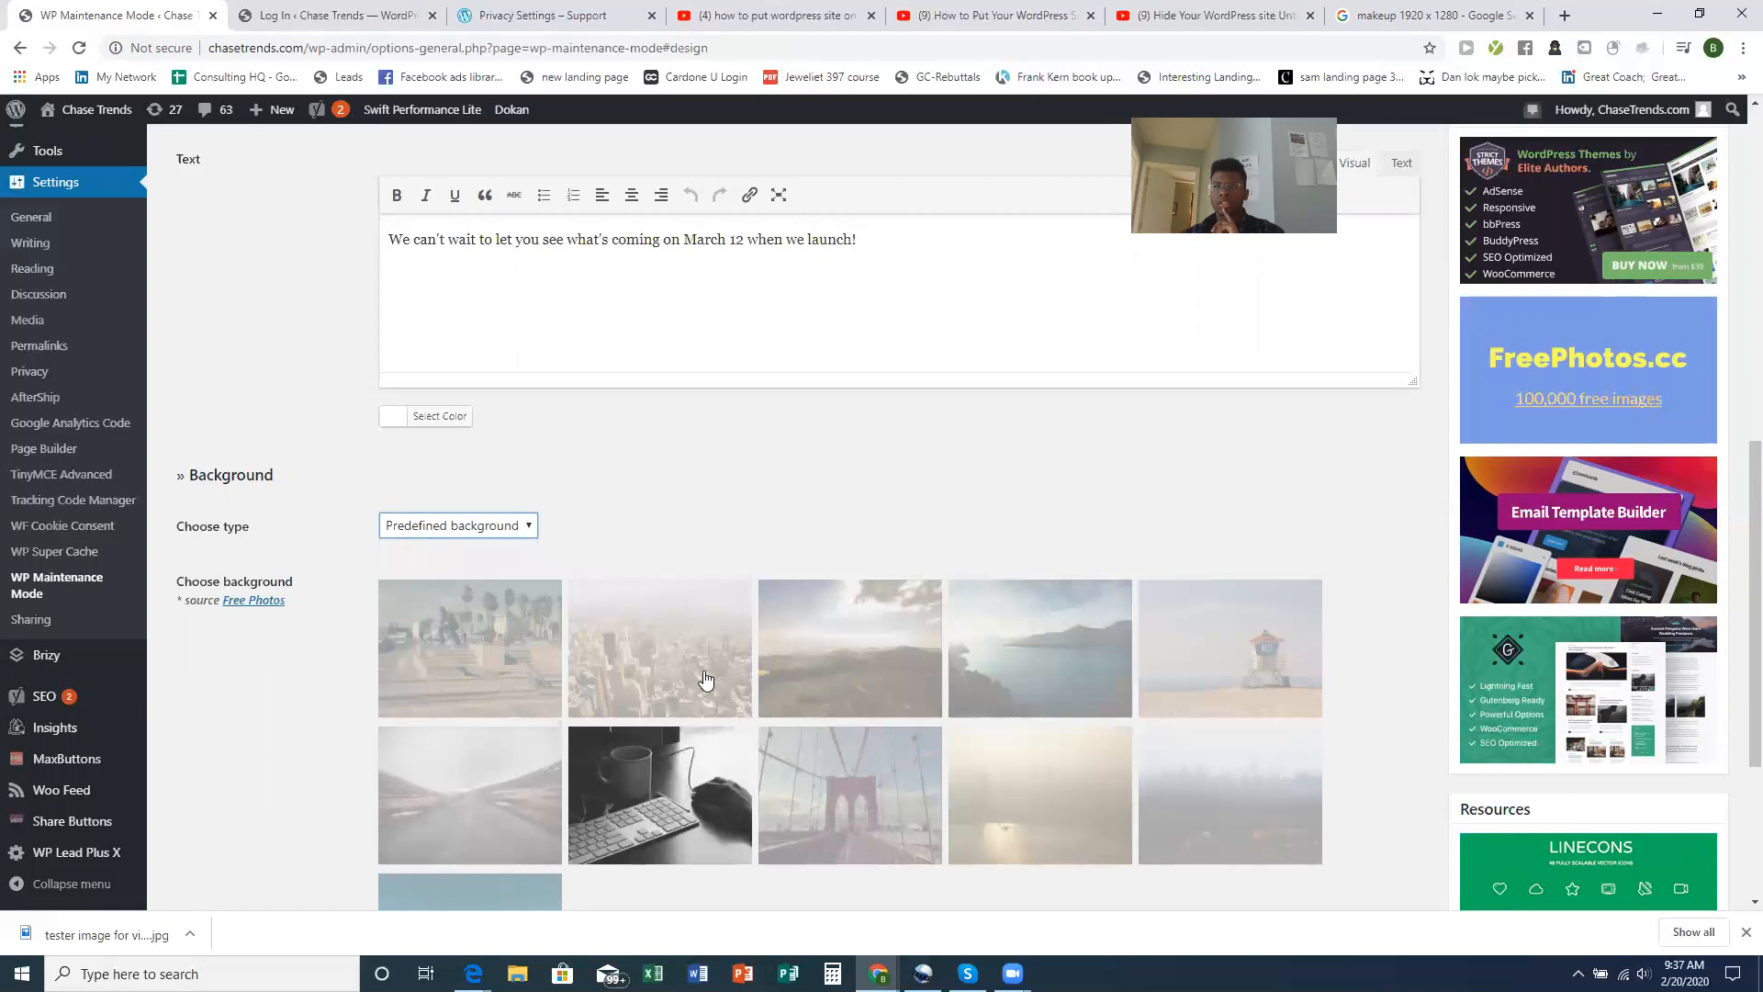
pyautogui.scroll(-3, 492, 598)
pyautogui.click(488, 490)
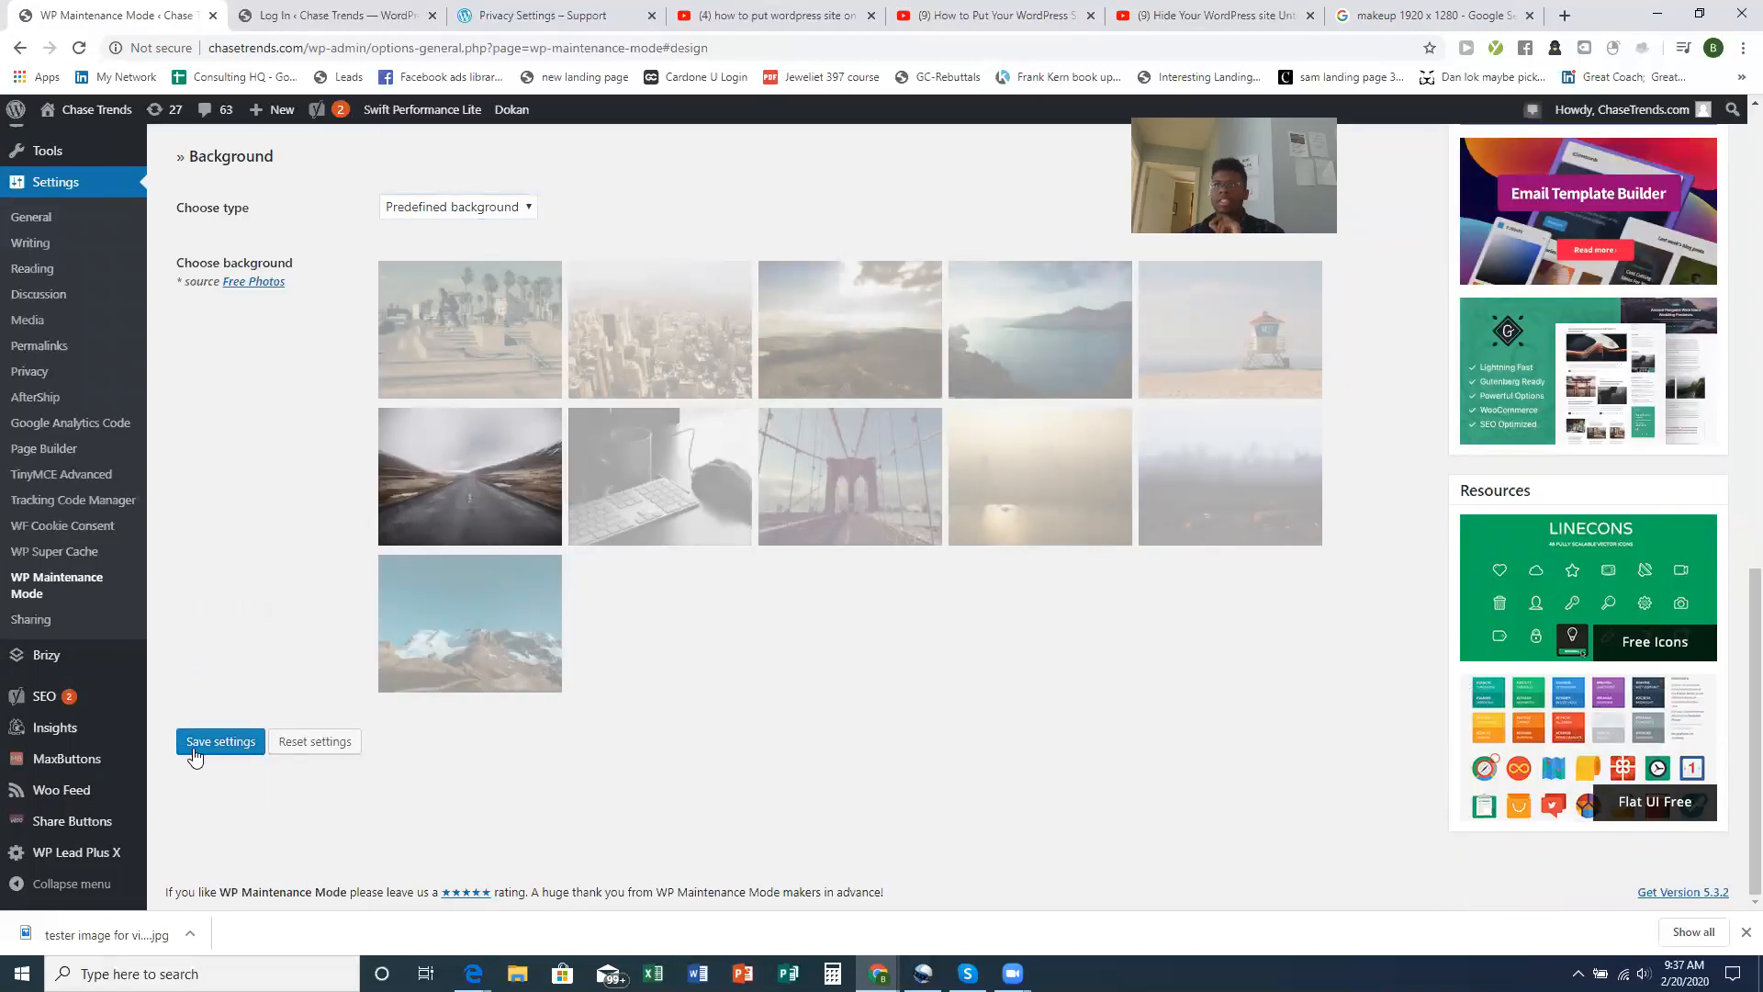
pyautogui.click(197, 751)
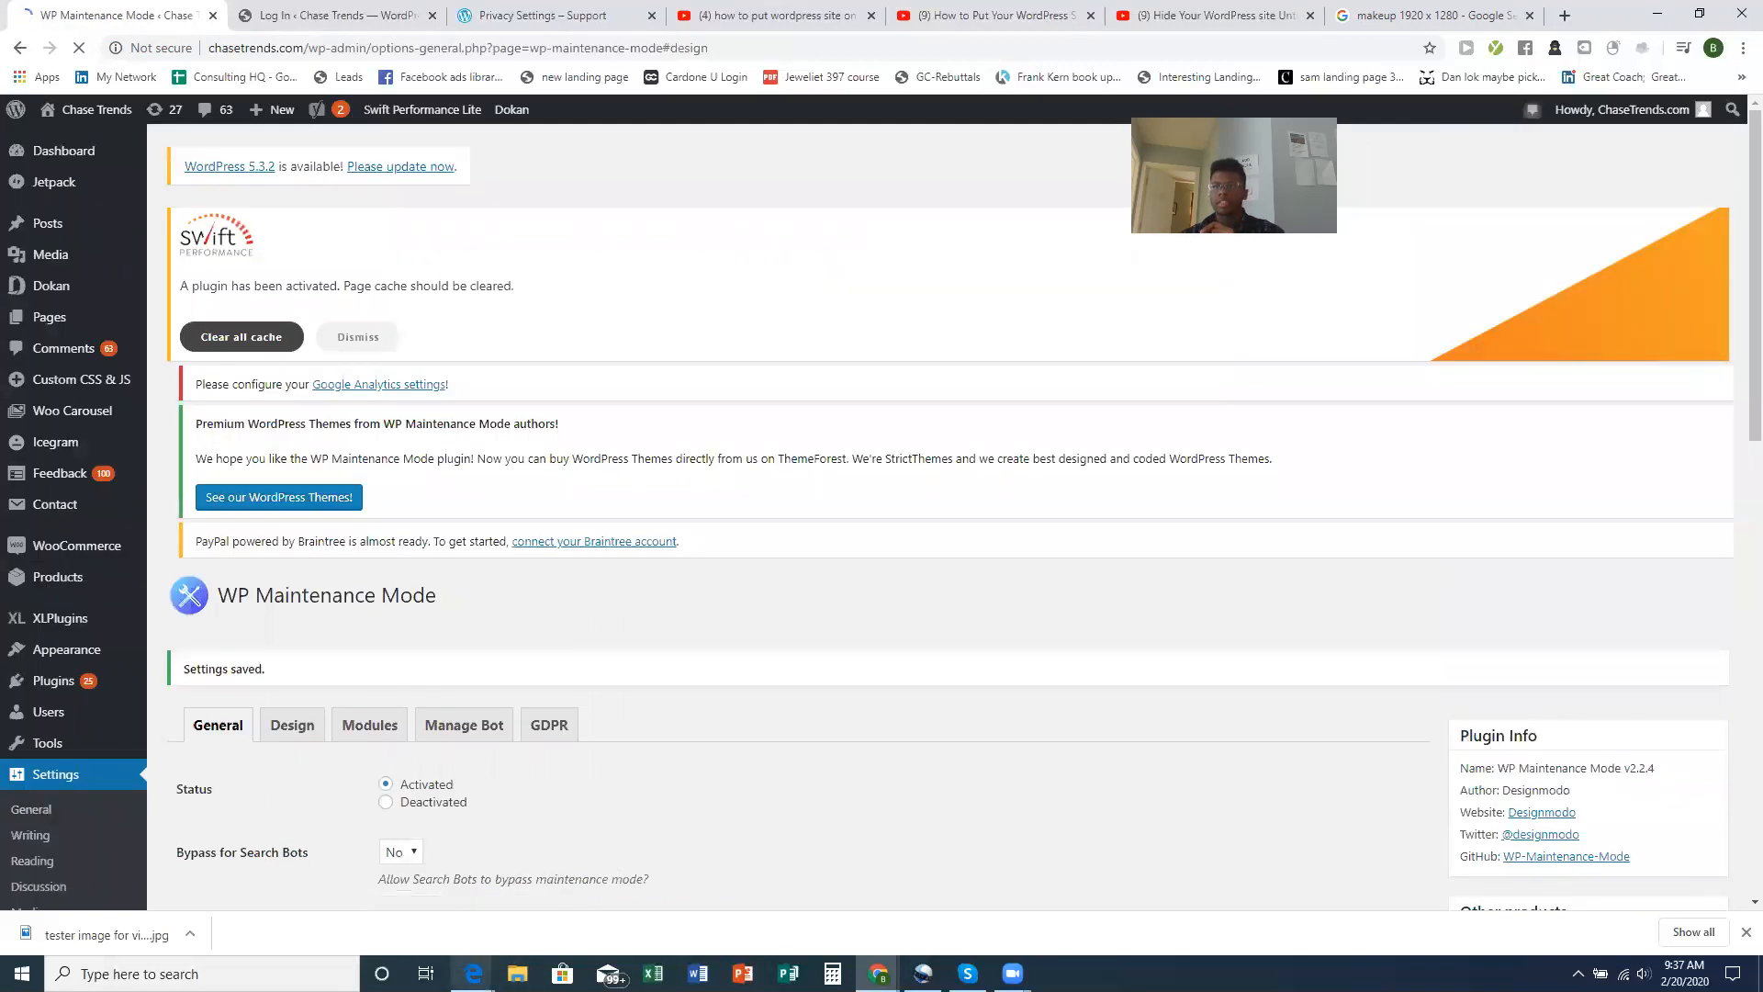
# Reload chasetrends.com in the Edge window and examine the maintenance page with the road background
pyautogui.moveTo(474, 973)
pyautogui.click(539, 890)
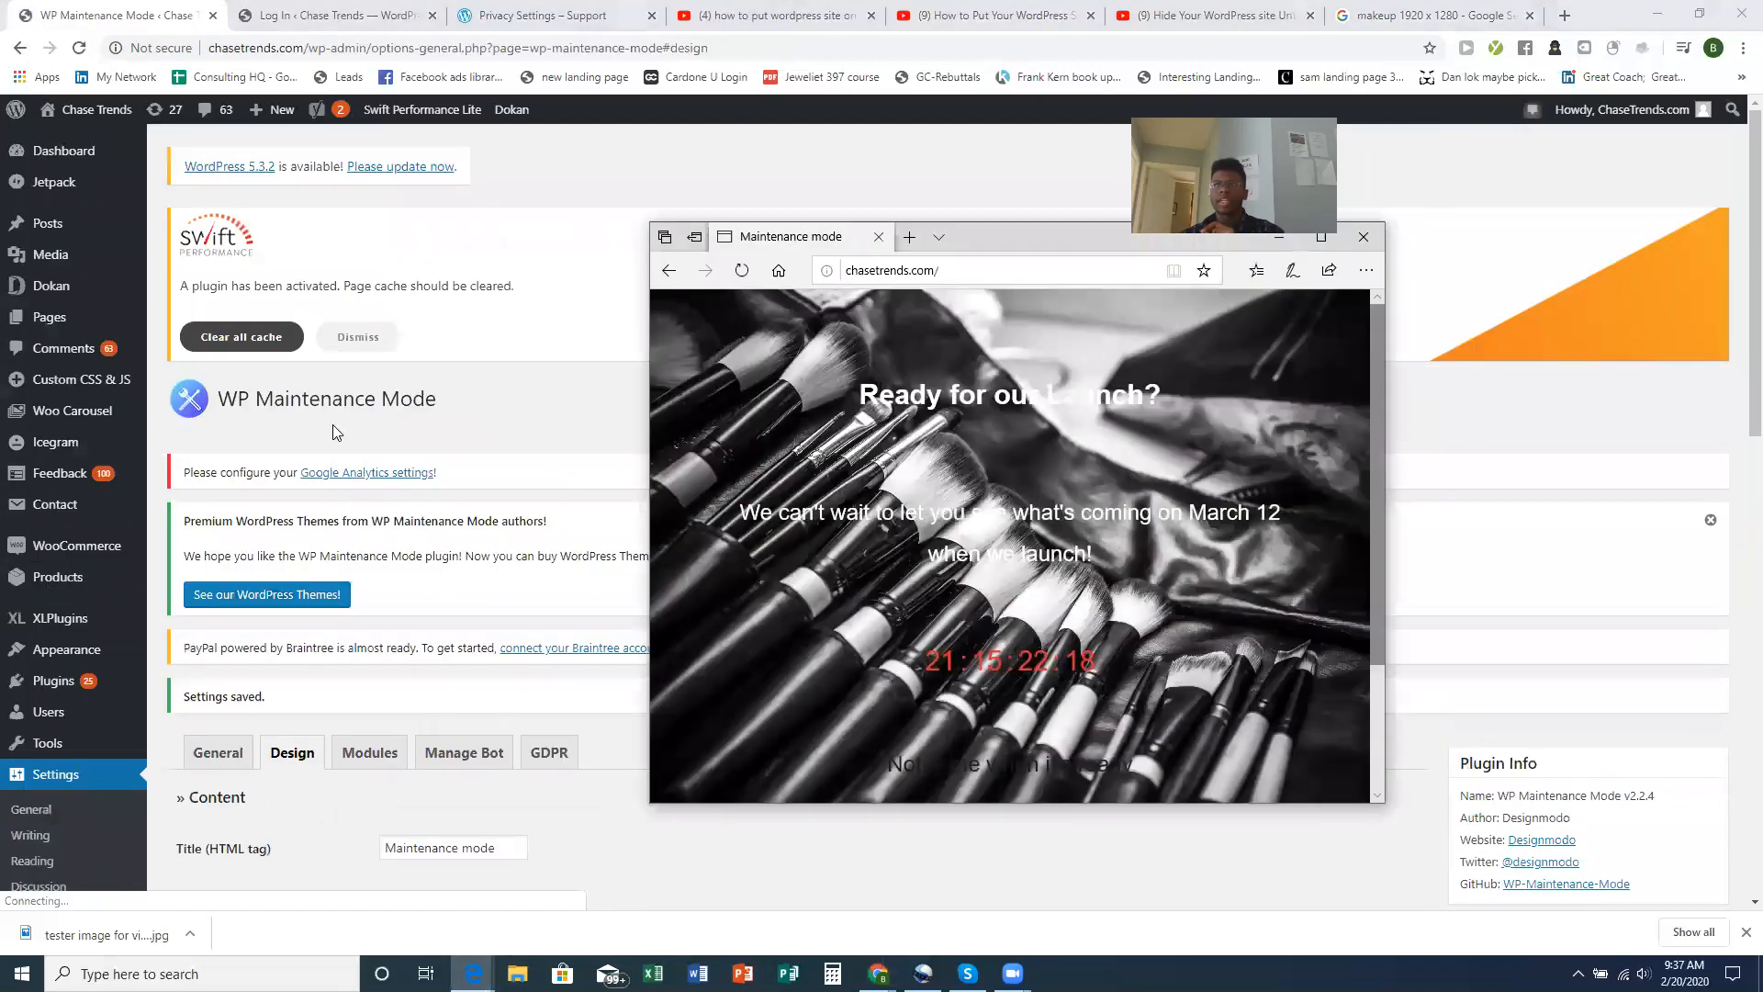
pyautogui.click(749, 275)
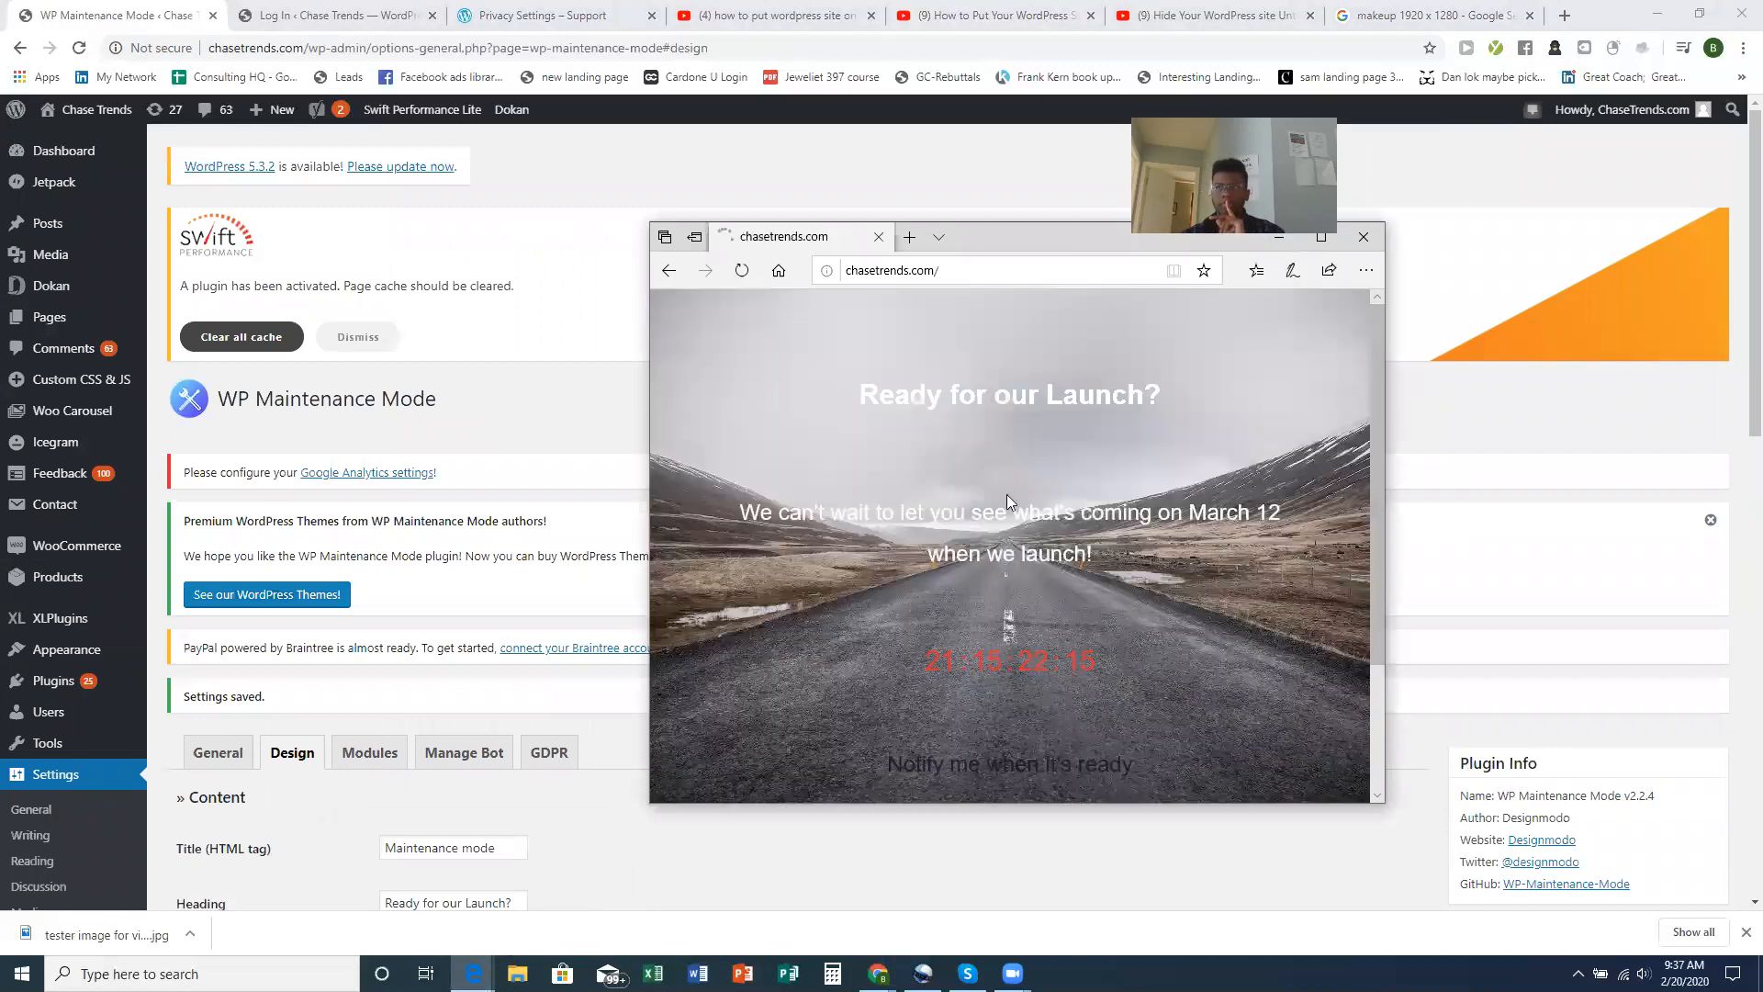
pyautogui.scroll(-1, 1136, 595)
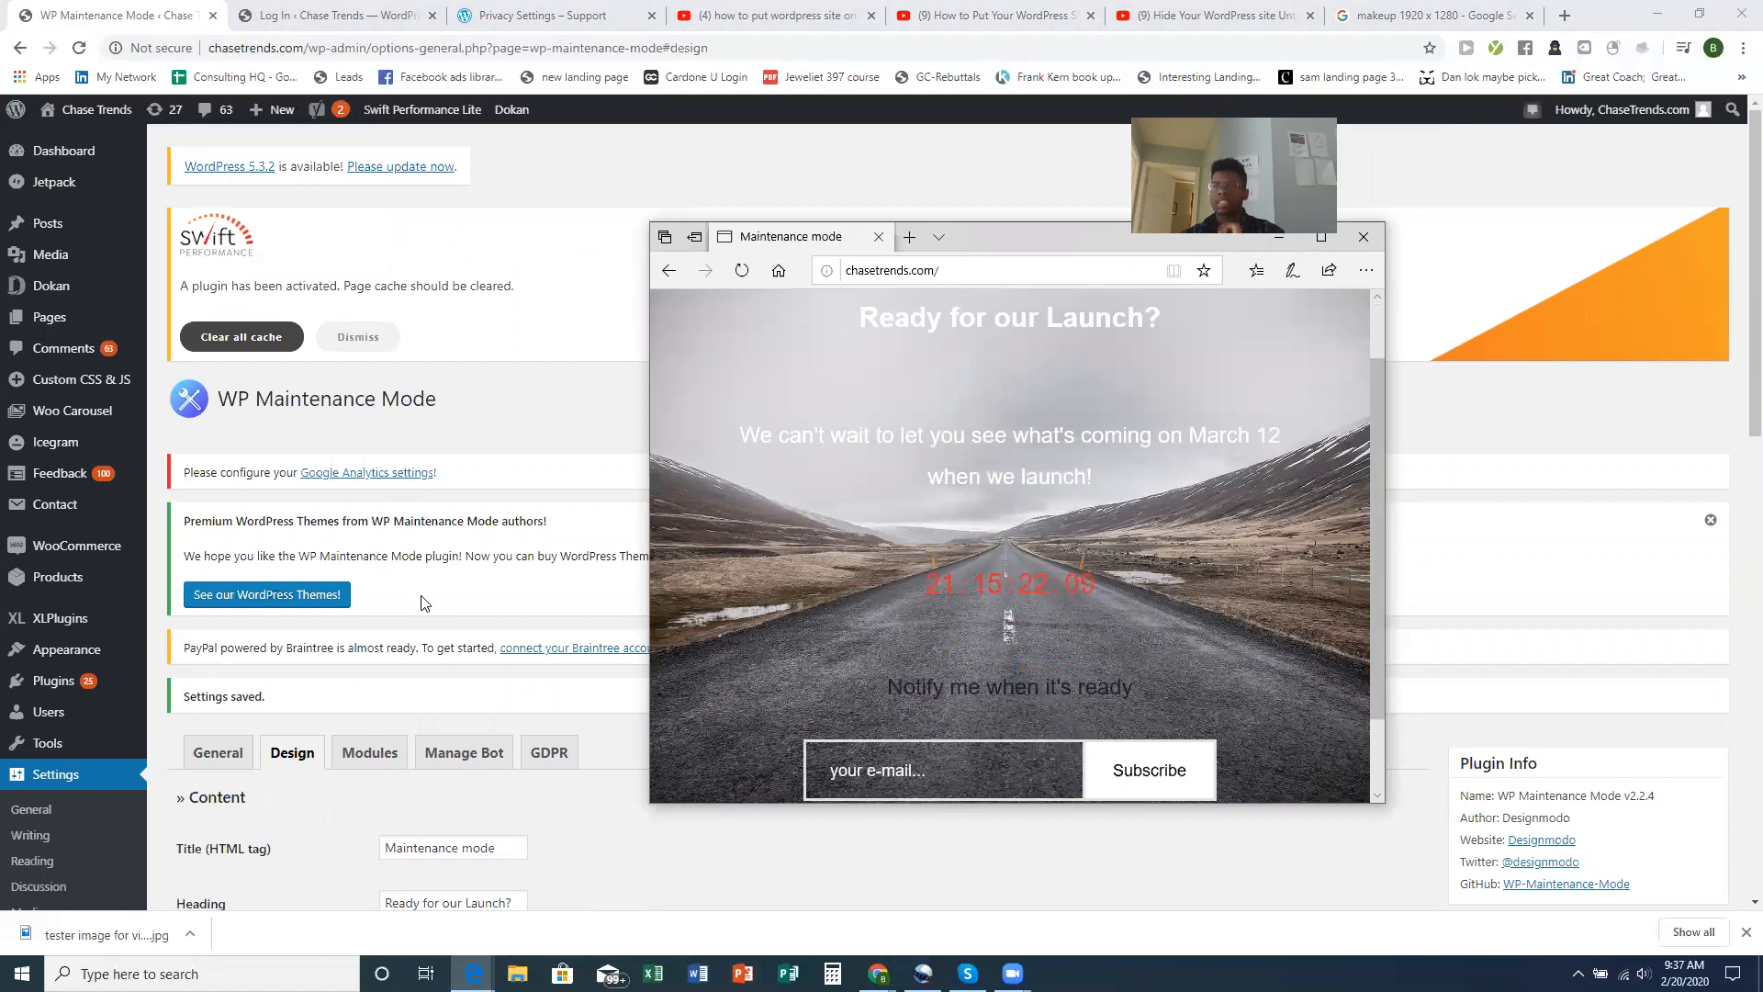
# Back in the Chrome Design settings, set the heading's colour to black (#000000) and save the settings
pyautogui.click(551, 837)
pyautogui.scroll(-3, 569, 822)
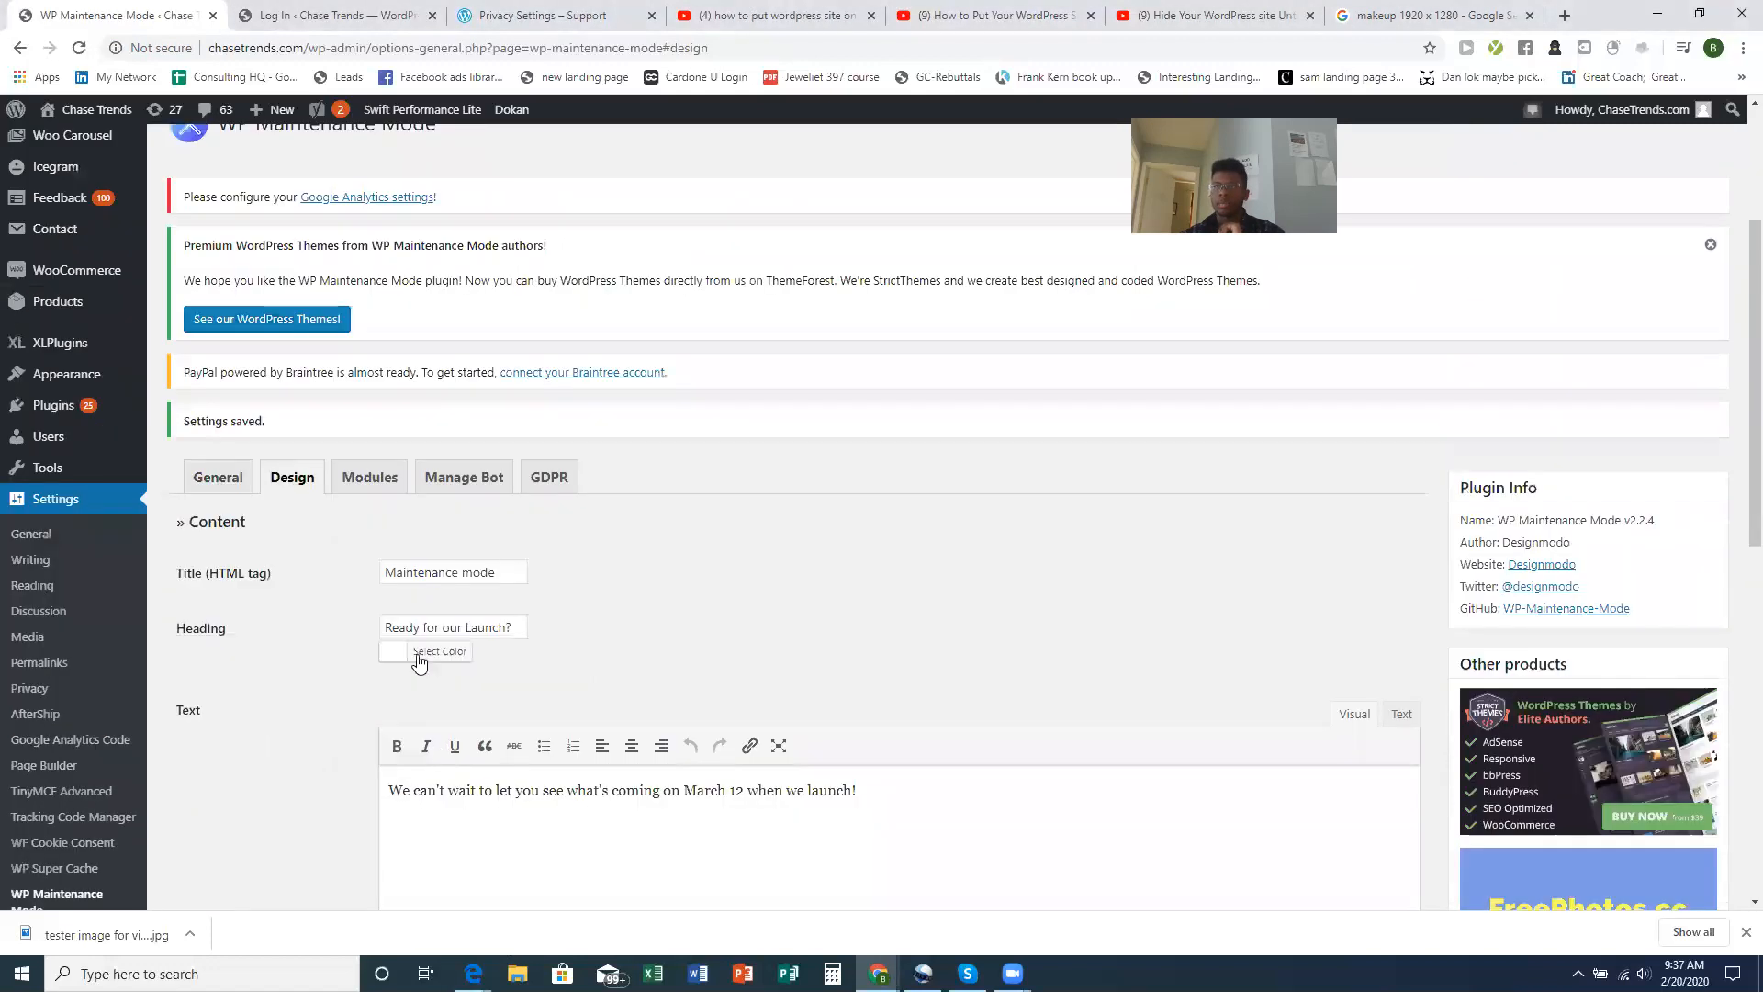
pyautogui.click(411, 652)
pyautogui.click(397, 862)
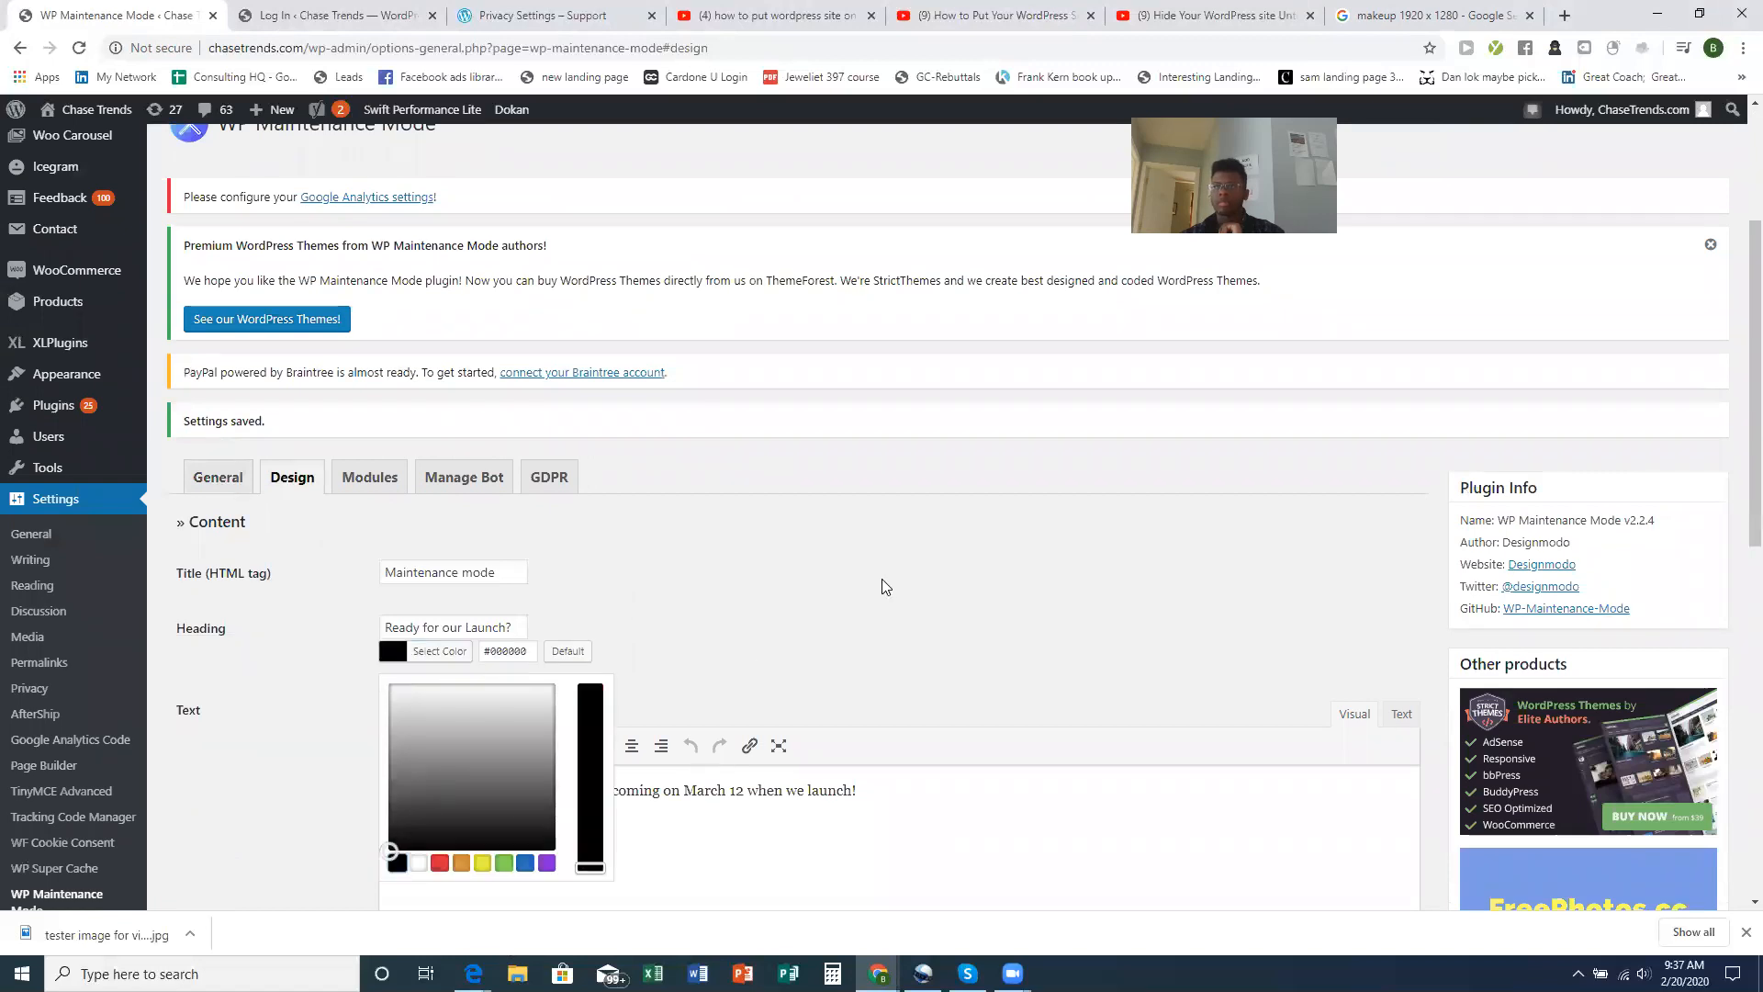
pyautogui.click(883, 586)
pyautogui.scroll(-6, 706, 633)
pyautogui.scroll(-4, 422, 803)
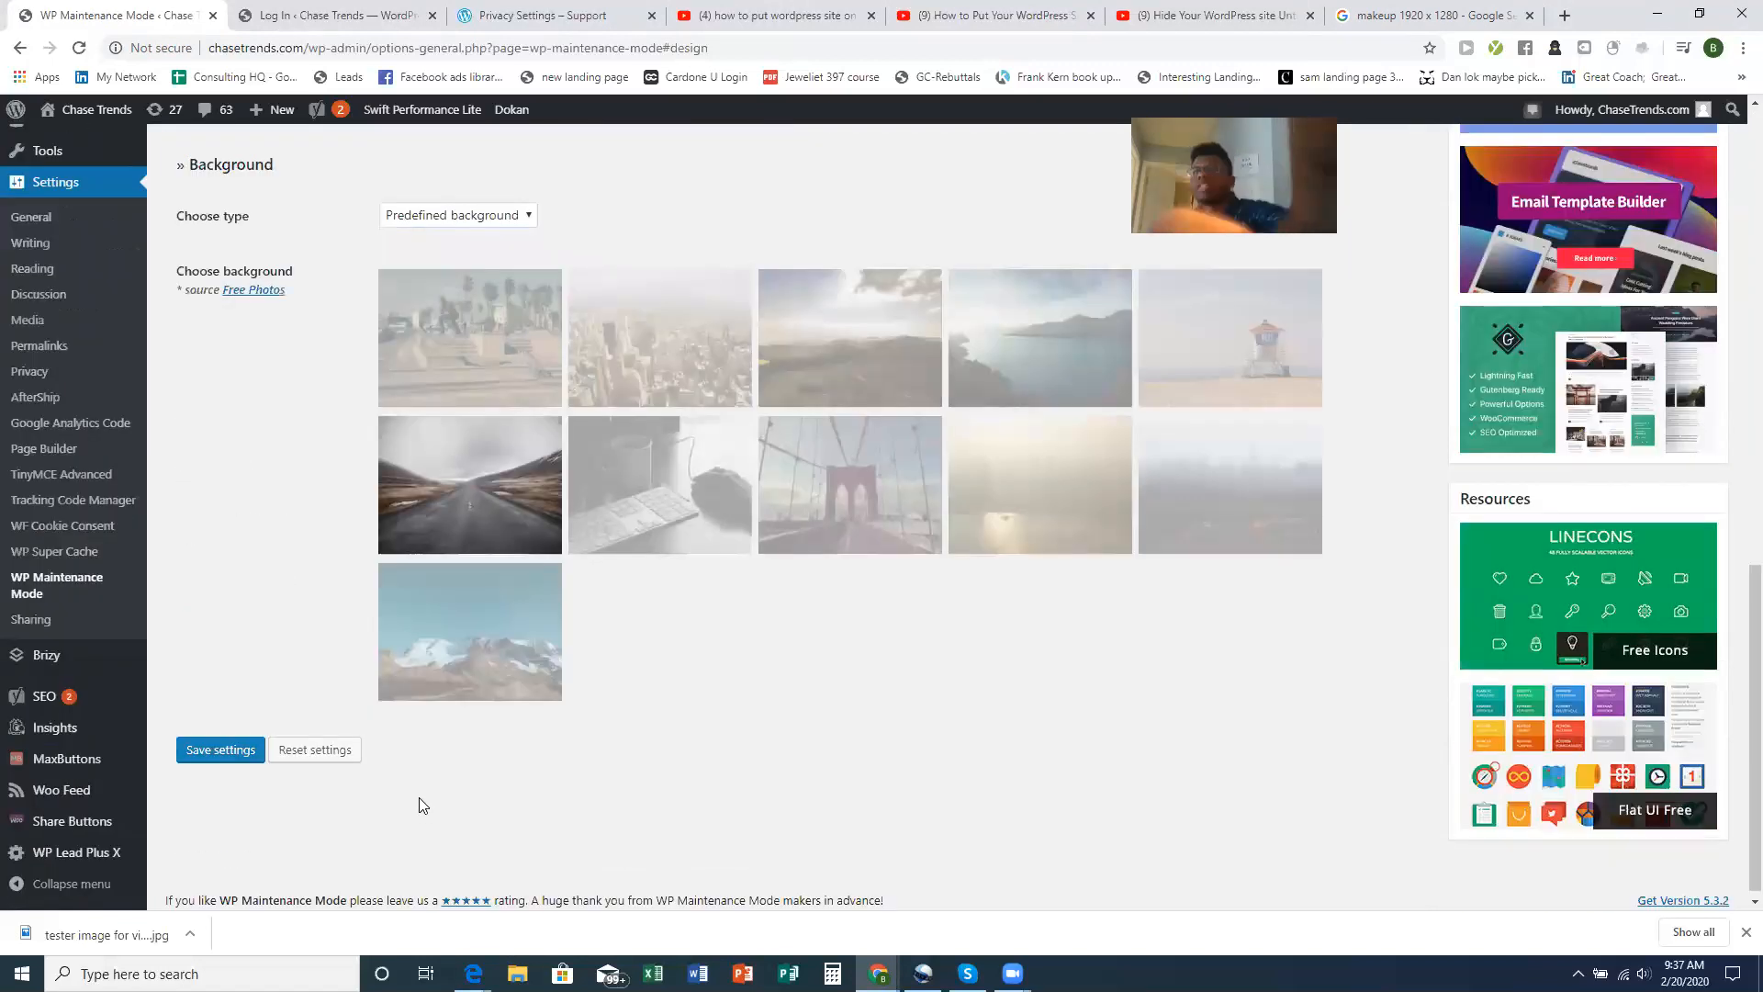
pyautogui.click(220, 741)
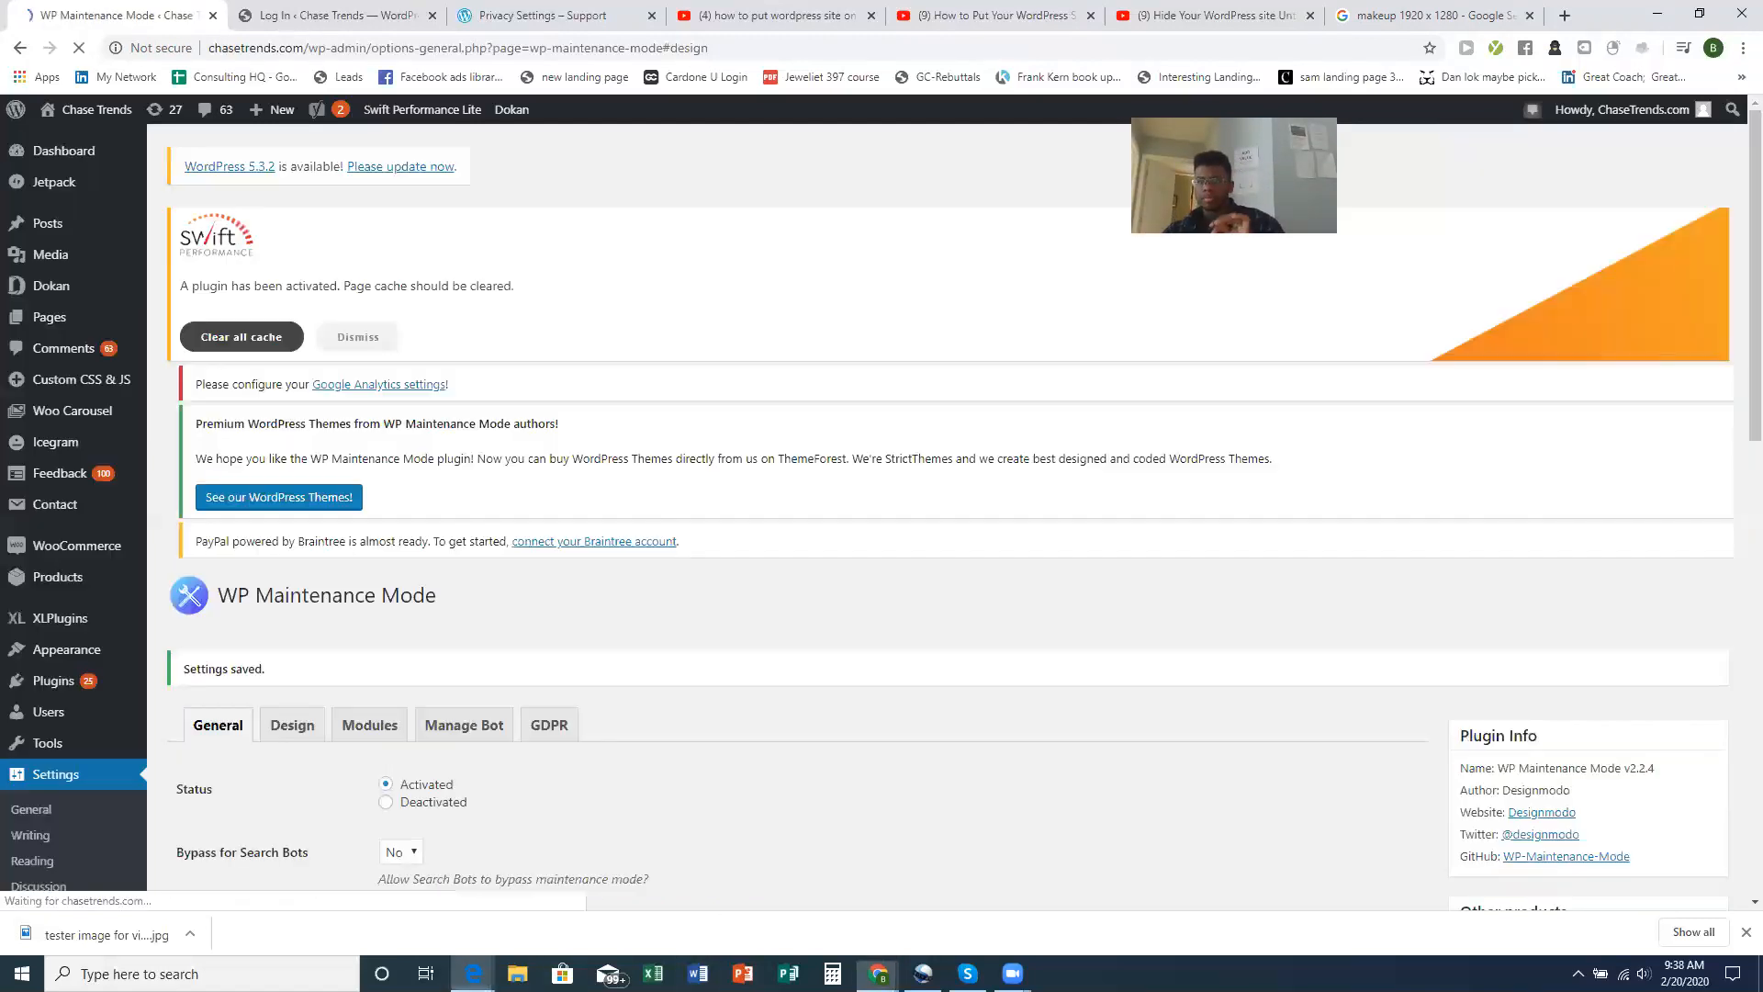
# Reload the maintenance page in Edge to check the heading's colour
pyautogui.moveTo(473, 971)
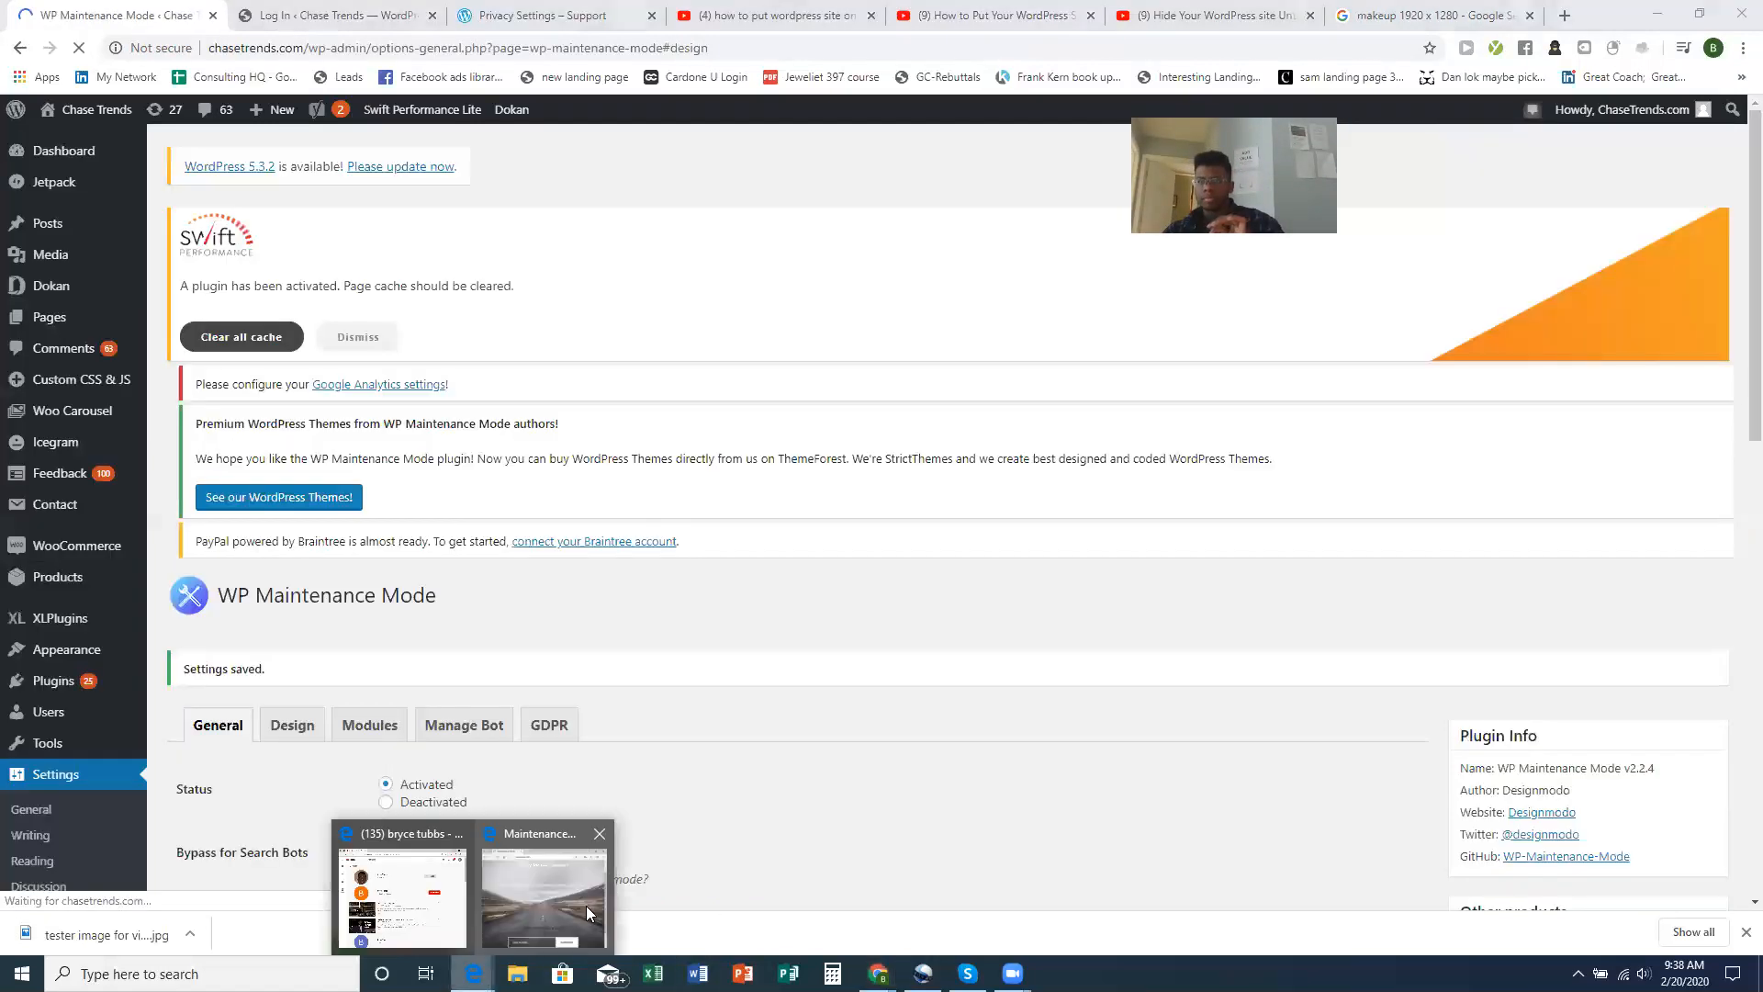
pyautogui.click(586, 906)
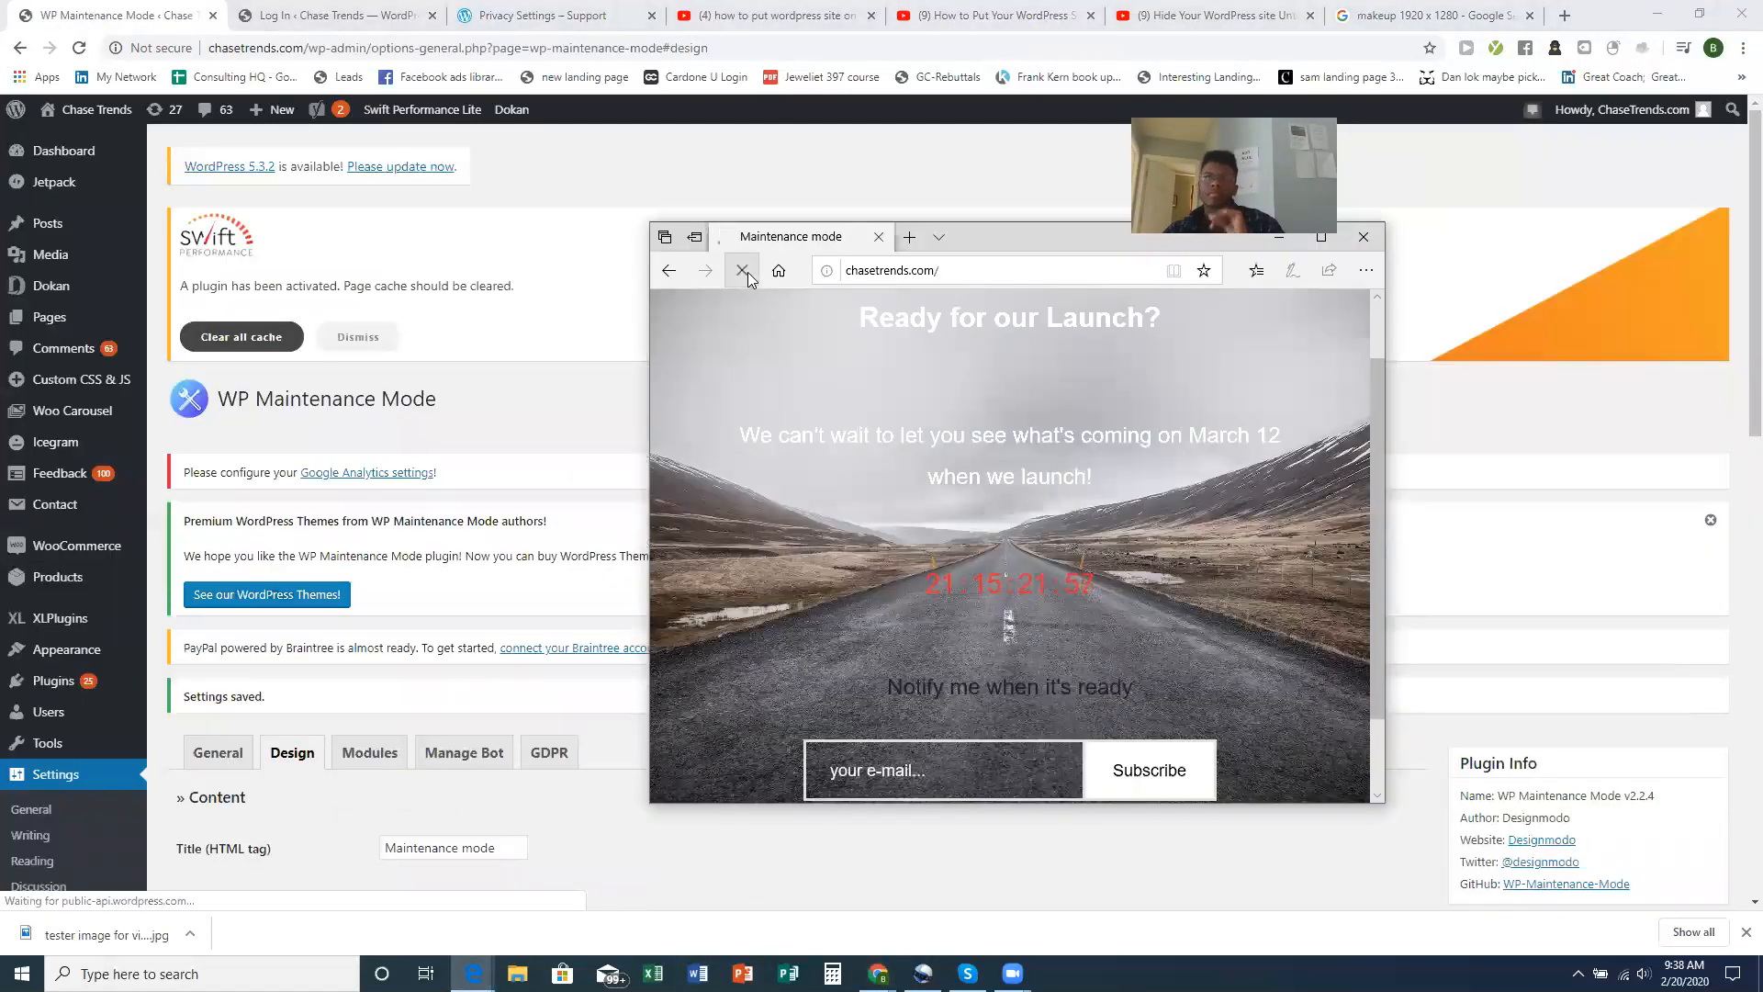
pyautogui.click(744, 271)
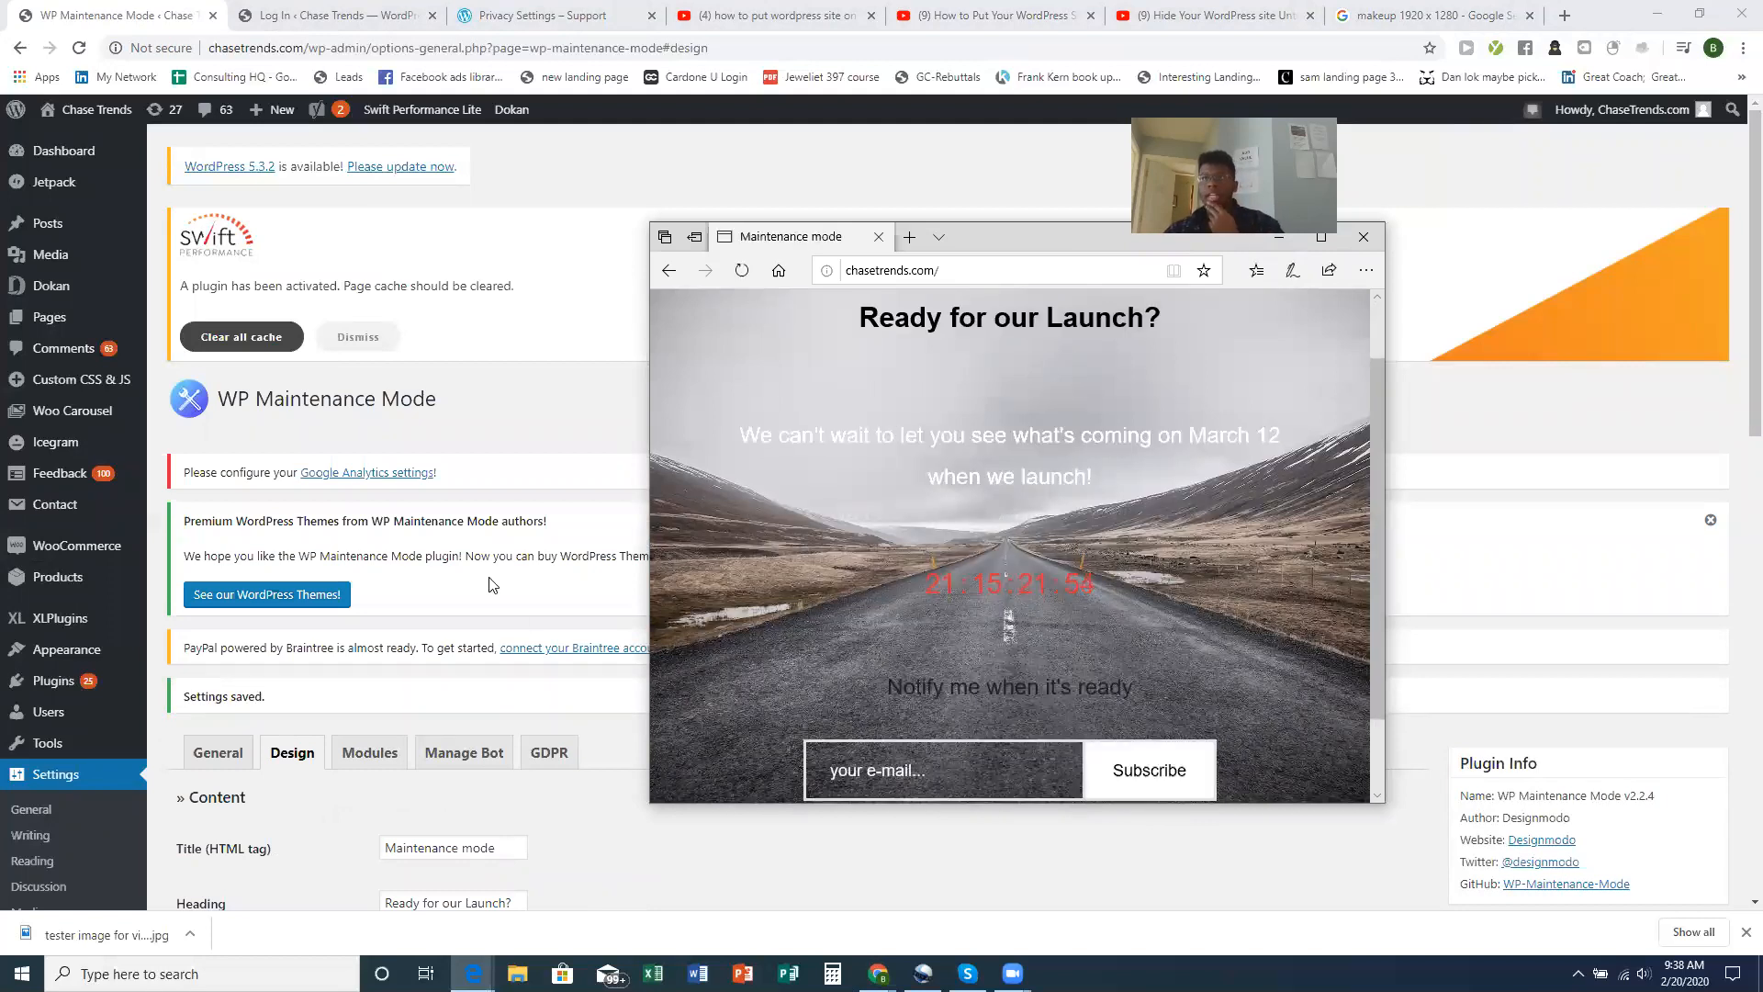
# Return to the Chrome Design settings, set the launch text's colour to black (#000000) and save the settings
pyautogui.click(527, 398)
pyautogui.scroll(-3, 562, 556)
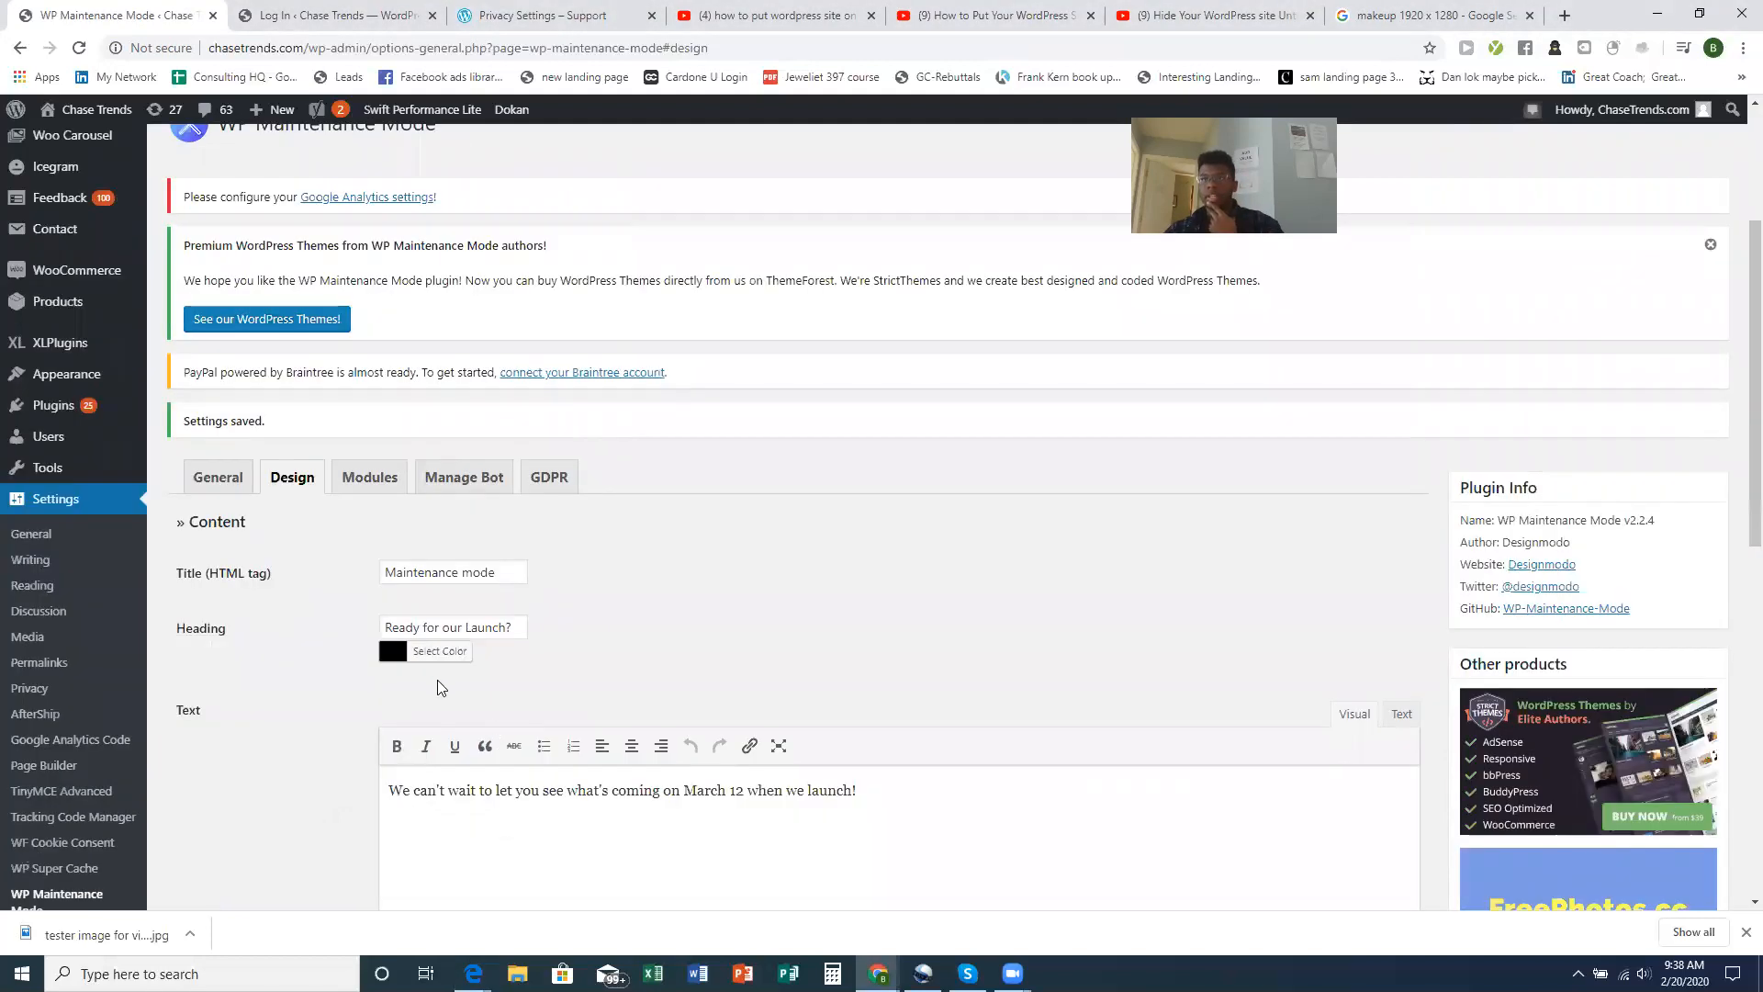
pyautogui.scroll(-4, 441, 686)
pyautogui.click(396, 600)
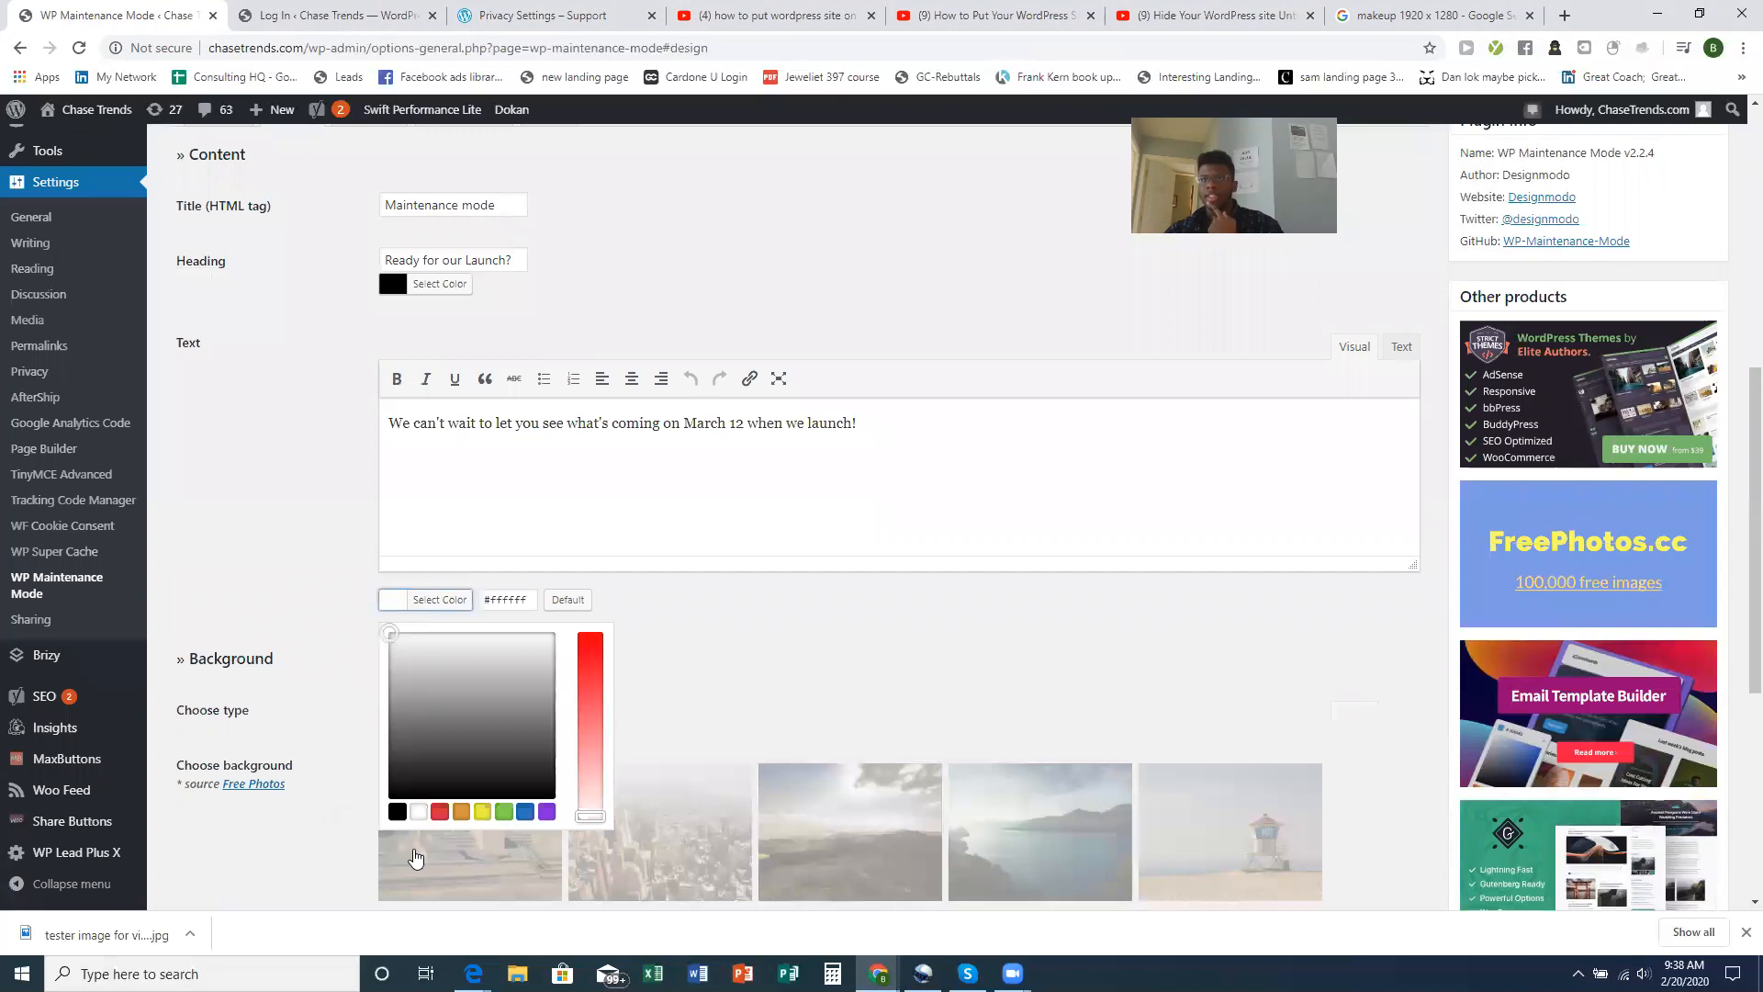
pyautogui.click(396, 811)
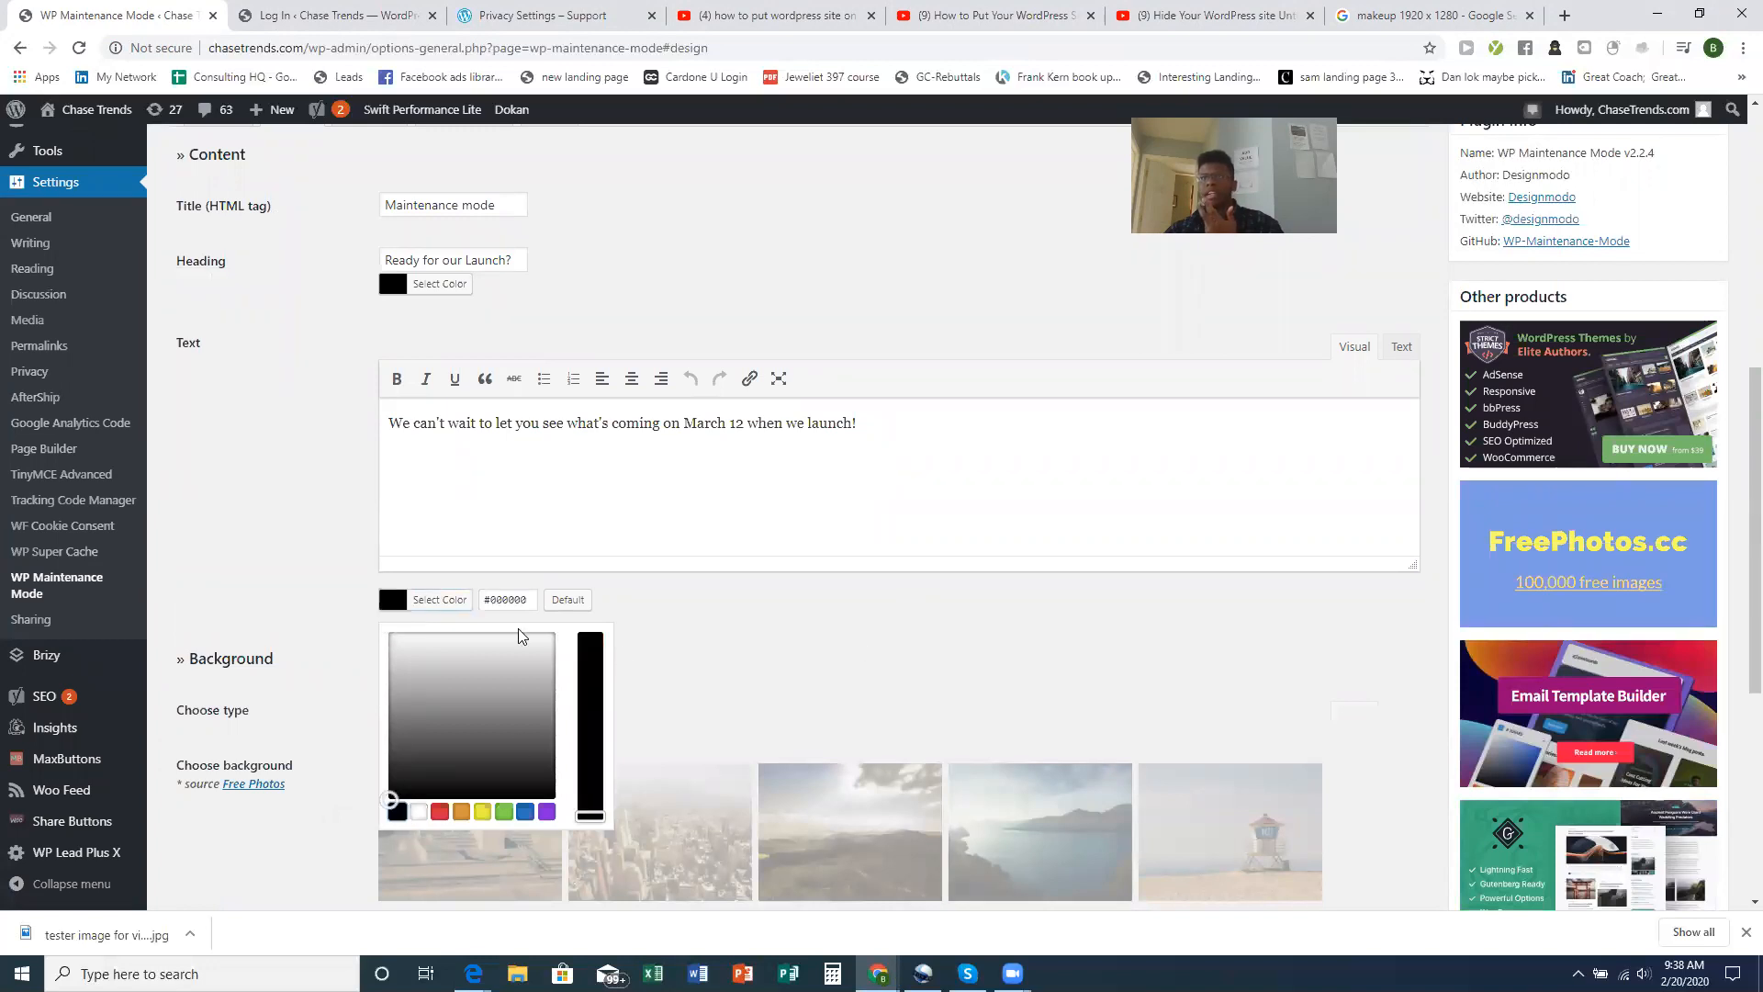
pyautogui.click(464, 599)
pyautogui.scroll(-5, 721, 677)
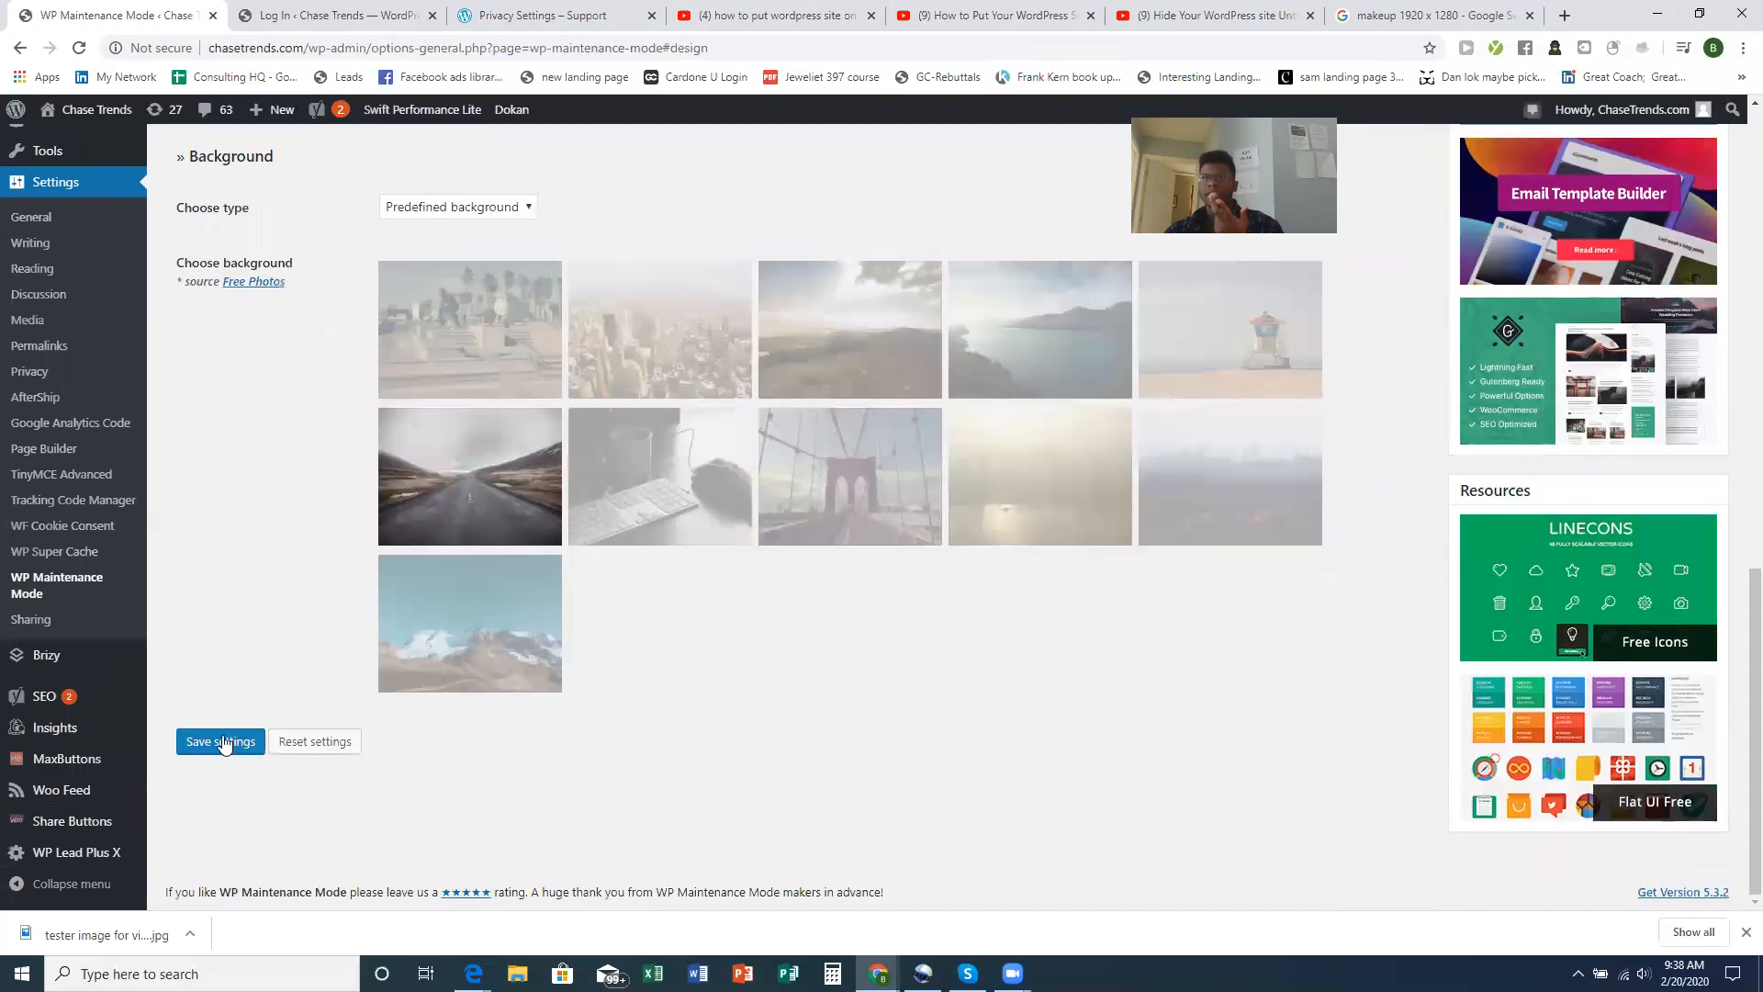
pyautogui.click(223, 742)
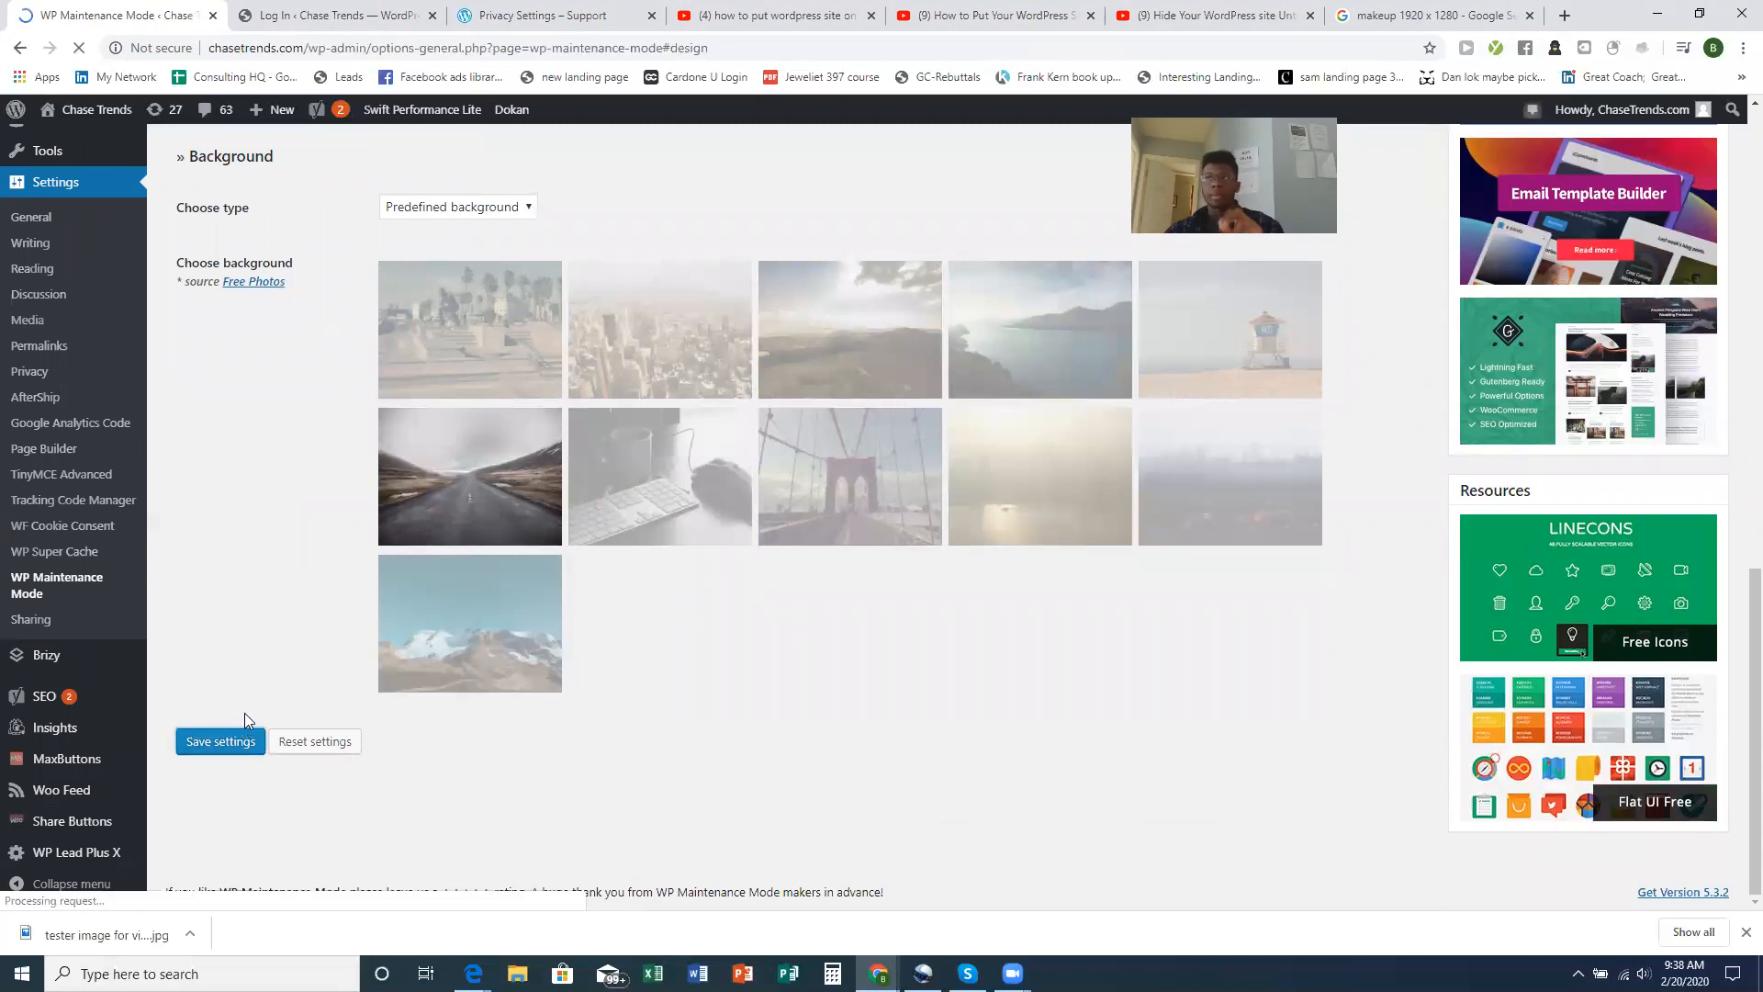
# Reload the maintenance page in Edge, check the launch text's colour and highlight the "Notify me when it's ready" line
pyautogui.scroll(-3, 788, 716)
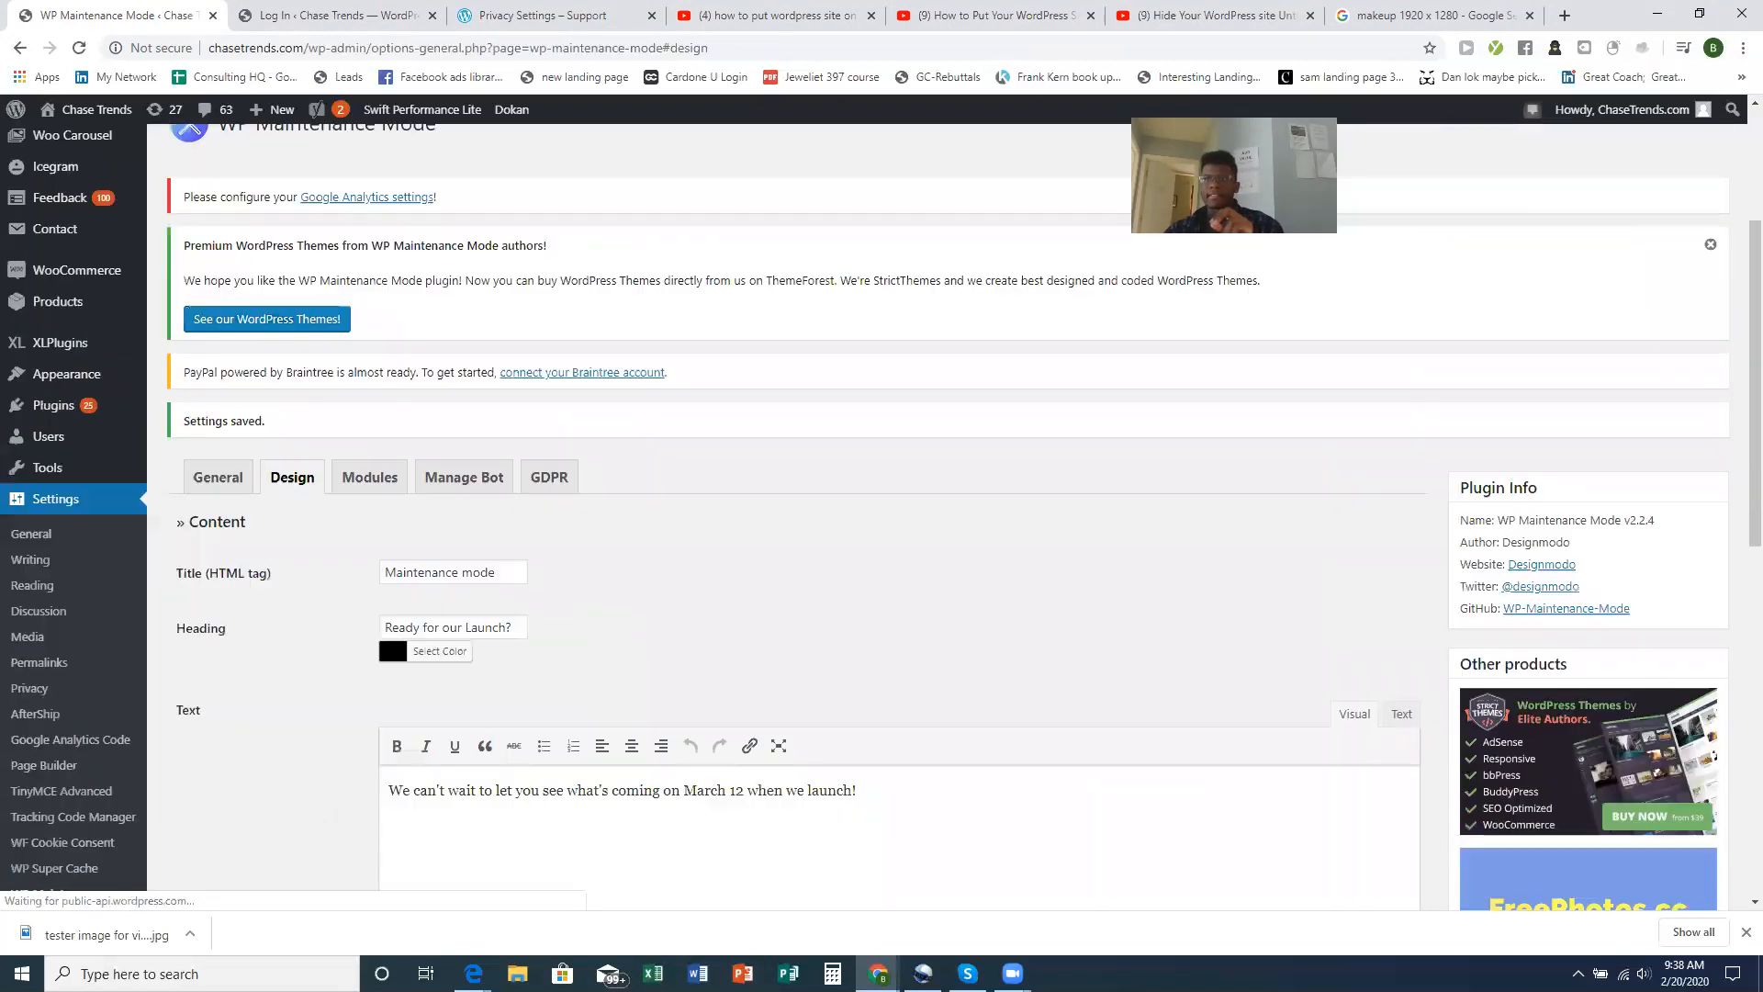
pyautogui.moveTo(473, 973)
pyautogui.click(542, 879)
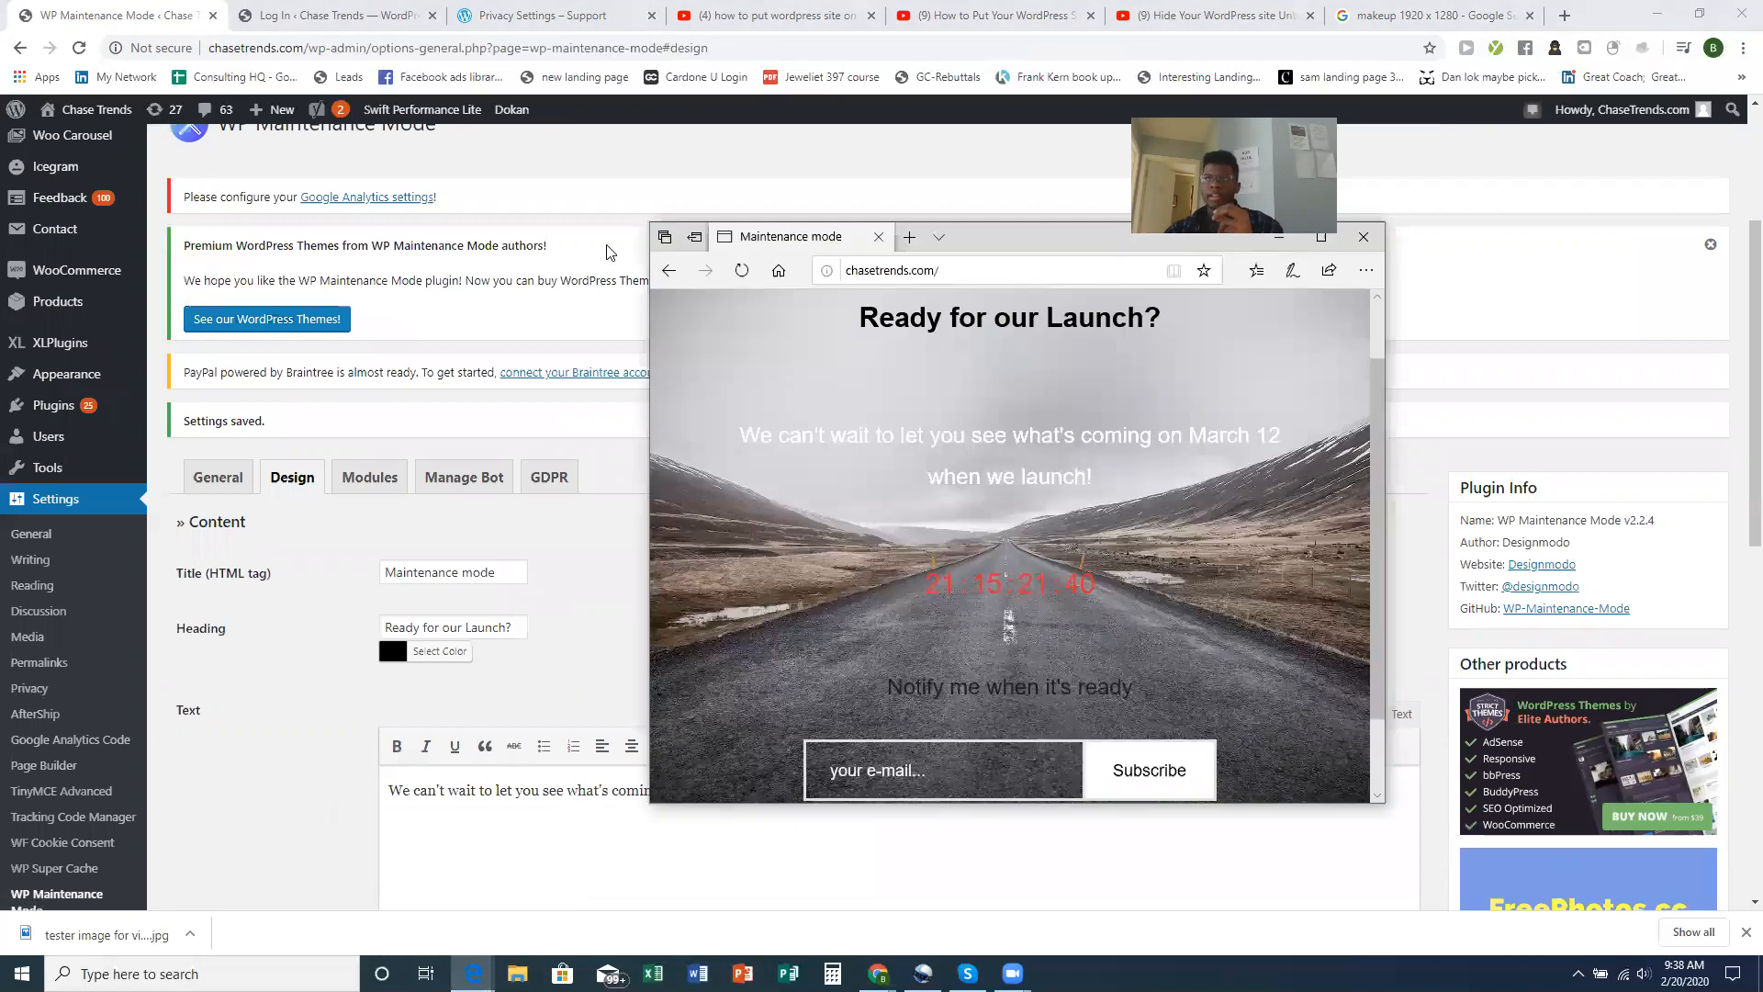
pyautogui.click(742, 271)
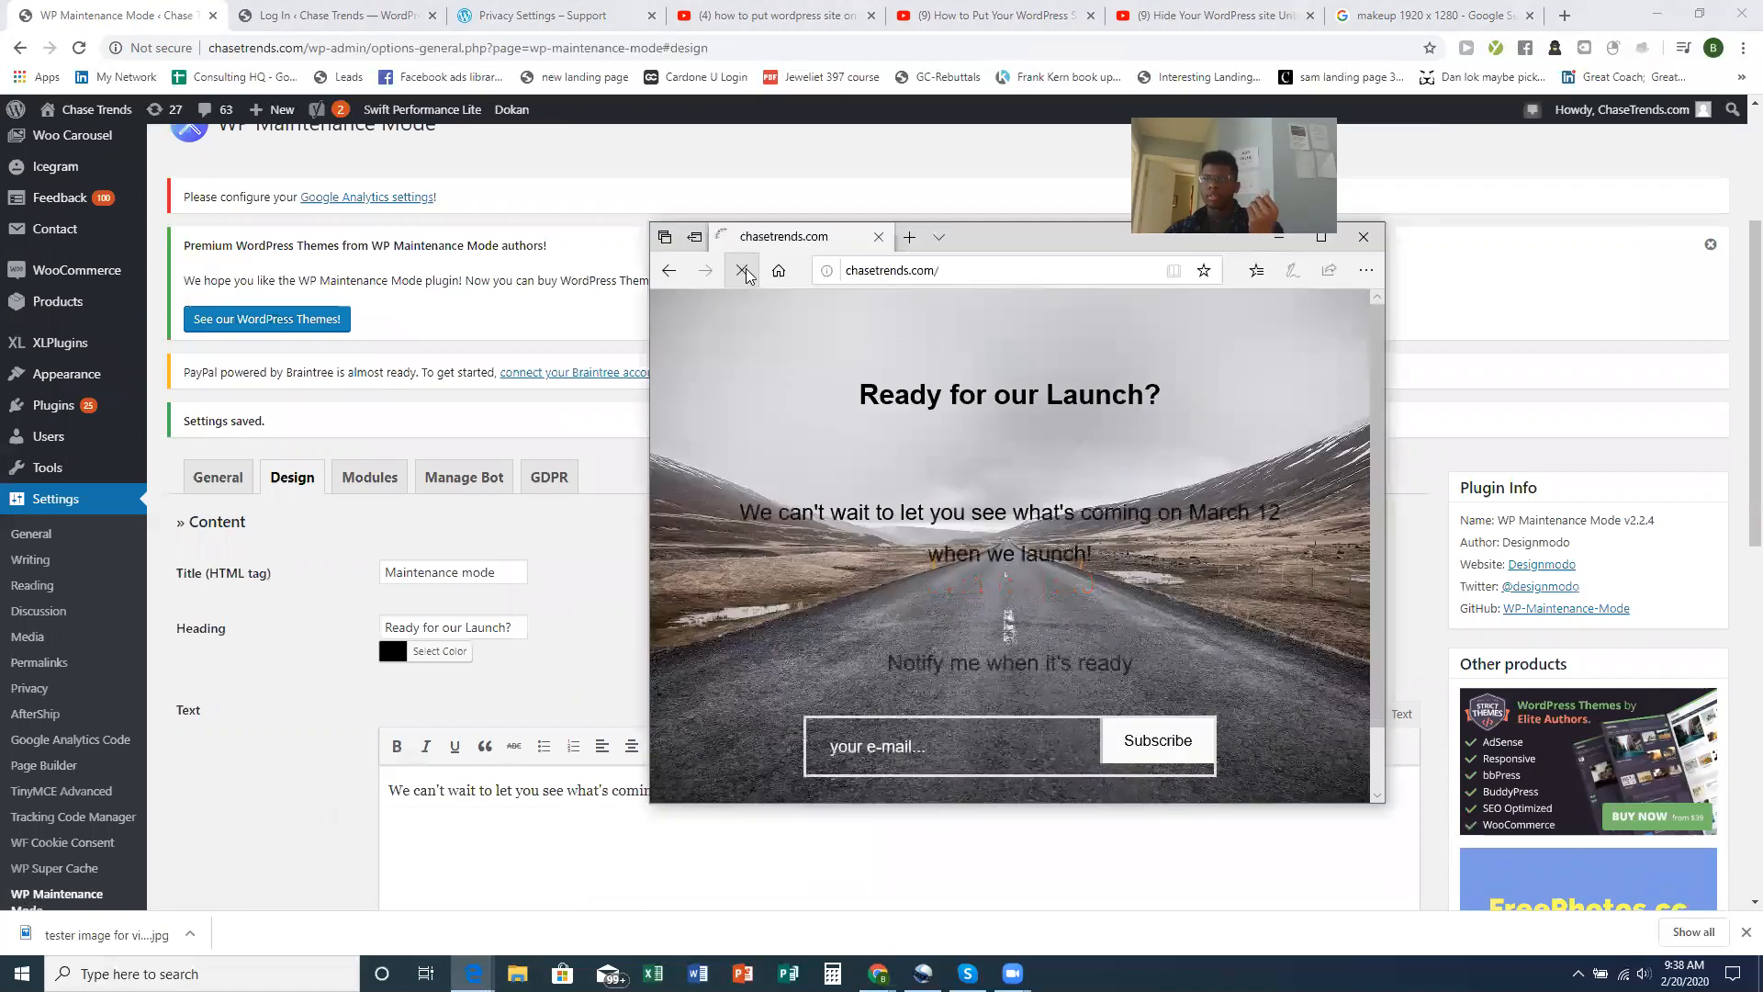
pyautogui.moveTo(870, 696); pyautogui.dragTo(1145, 701)
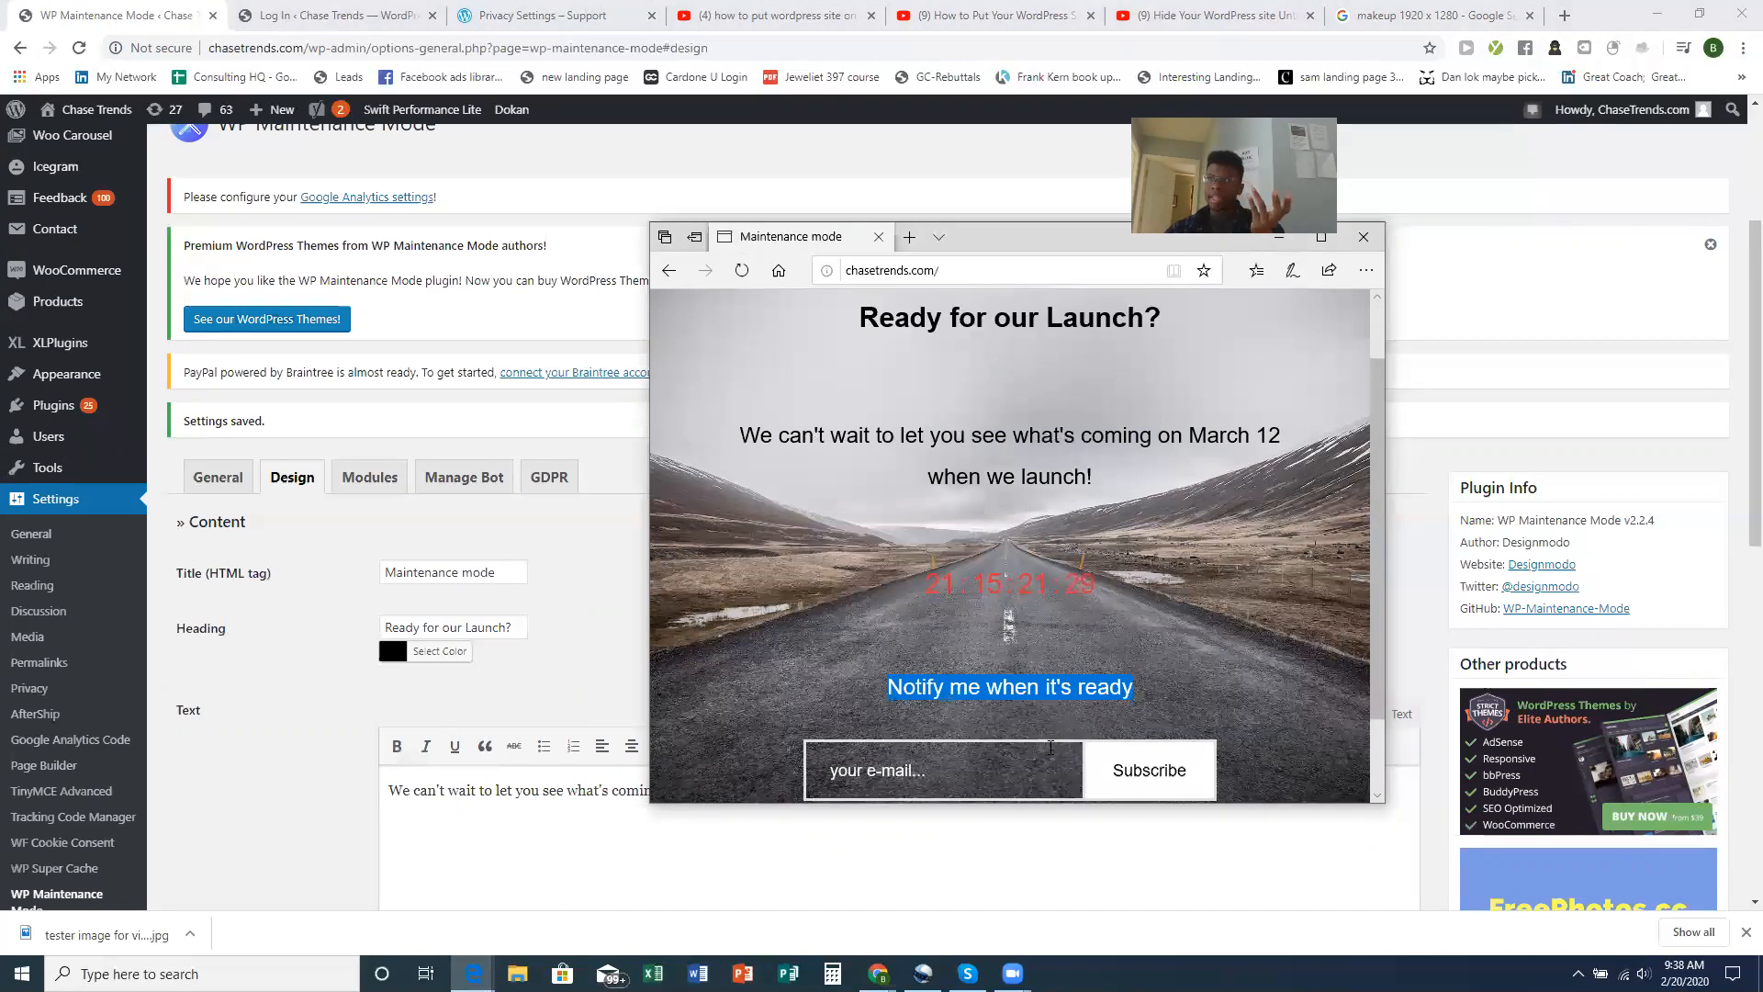
# Return to the plugin settings in Chrome and open the Modules settings at the Countdown and Subscribe sections
pyautogui.click(608, 635)
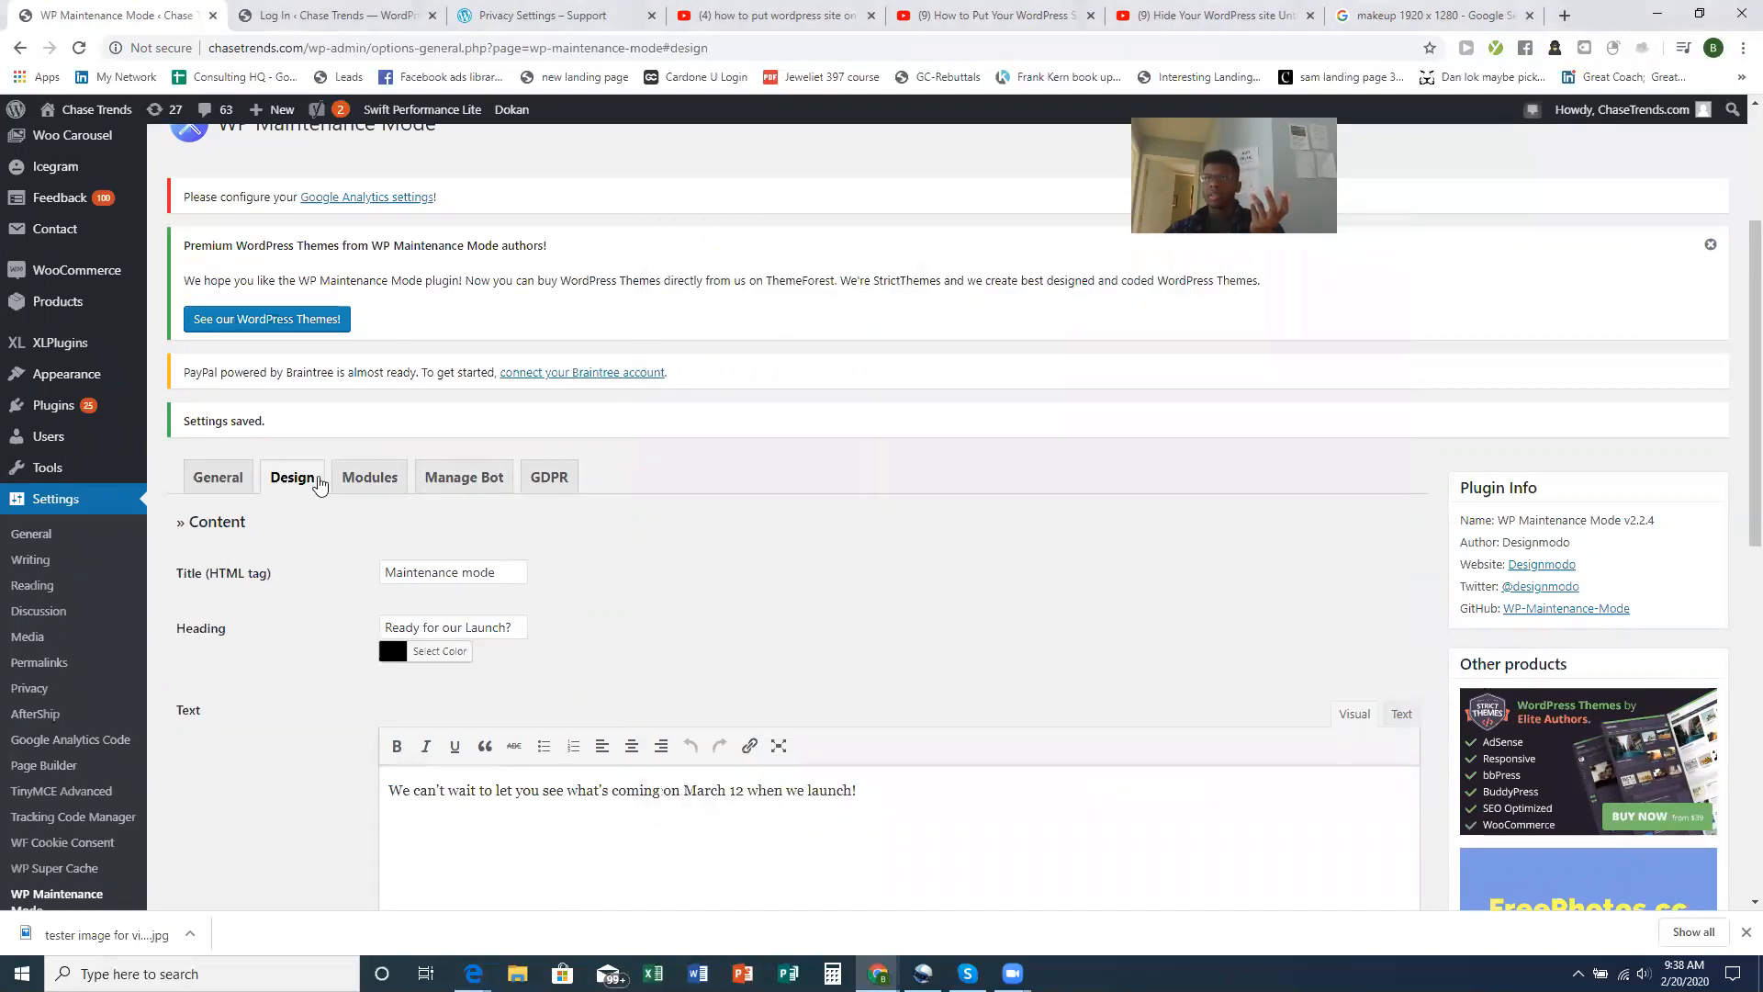
pyautogui.scroll(-12, 489, 633)
pyautogui.scroll(13, 464, 611)
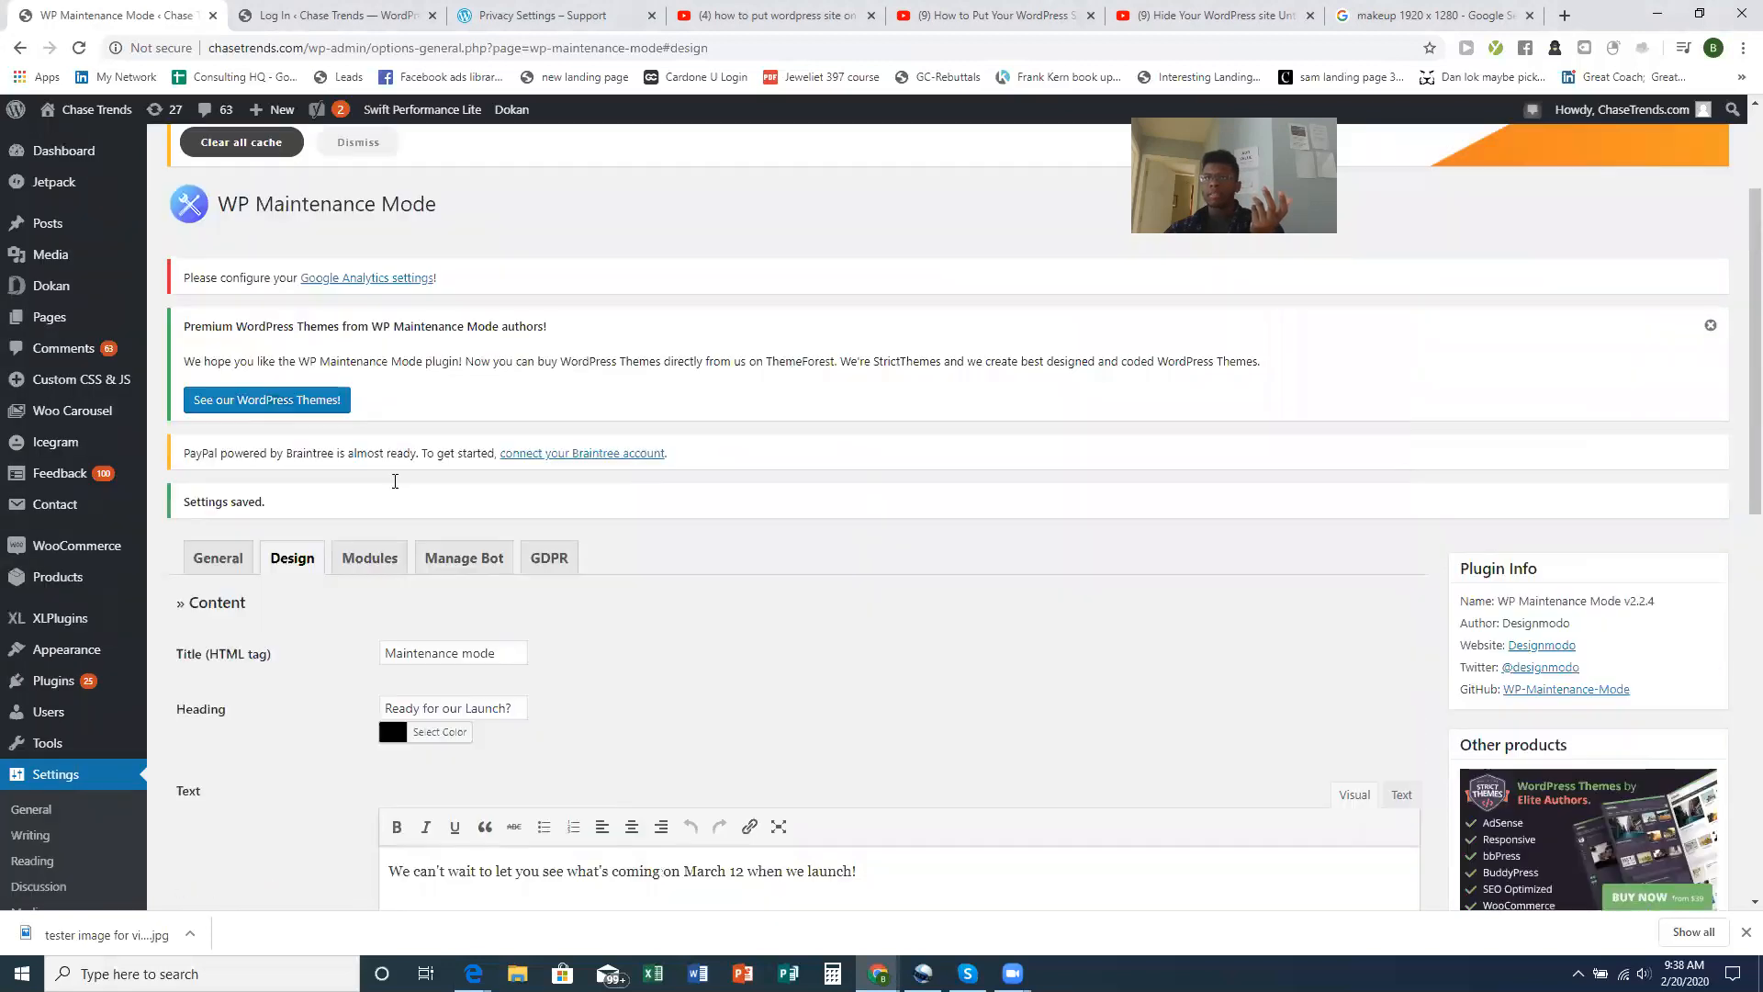
pyautogui.scroll(2, 390, 643)
pyautogui.click(368, 707)
pyautogui.scroll(-5, 608, 545)
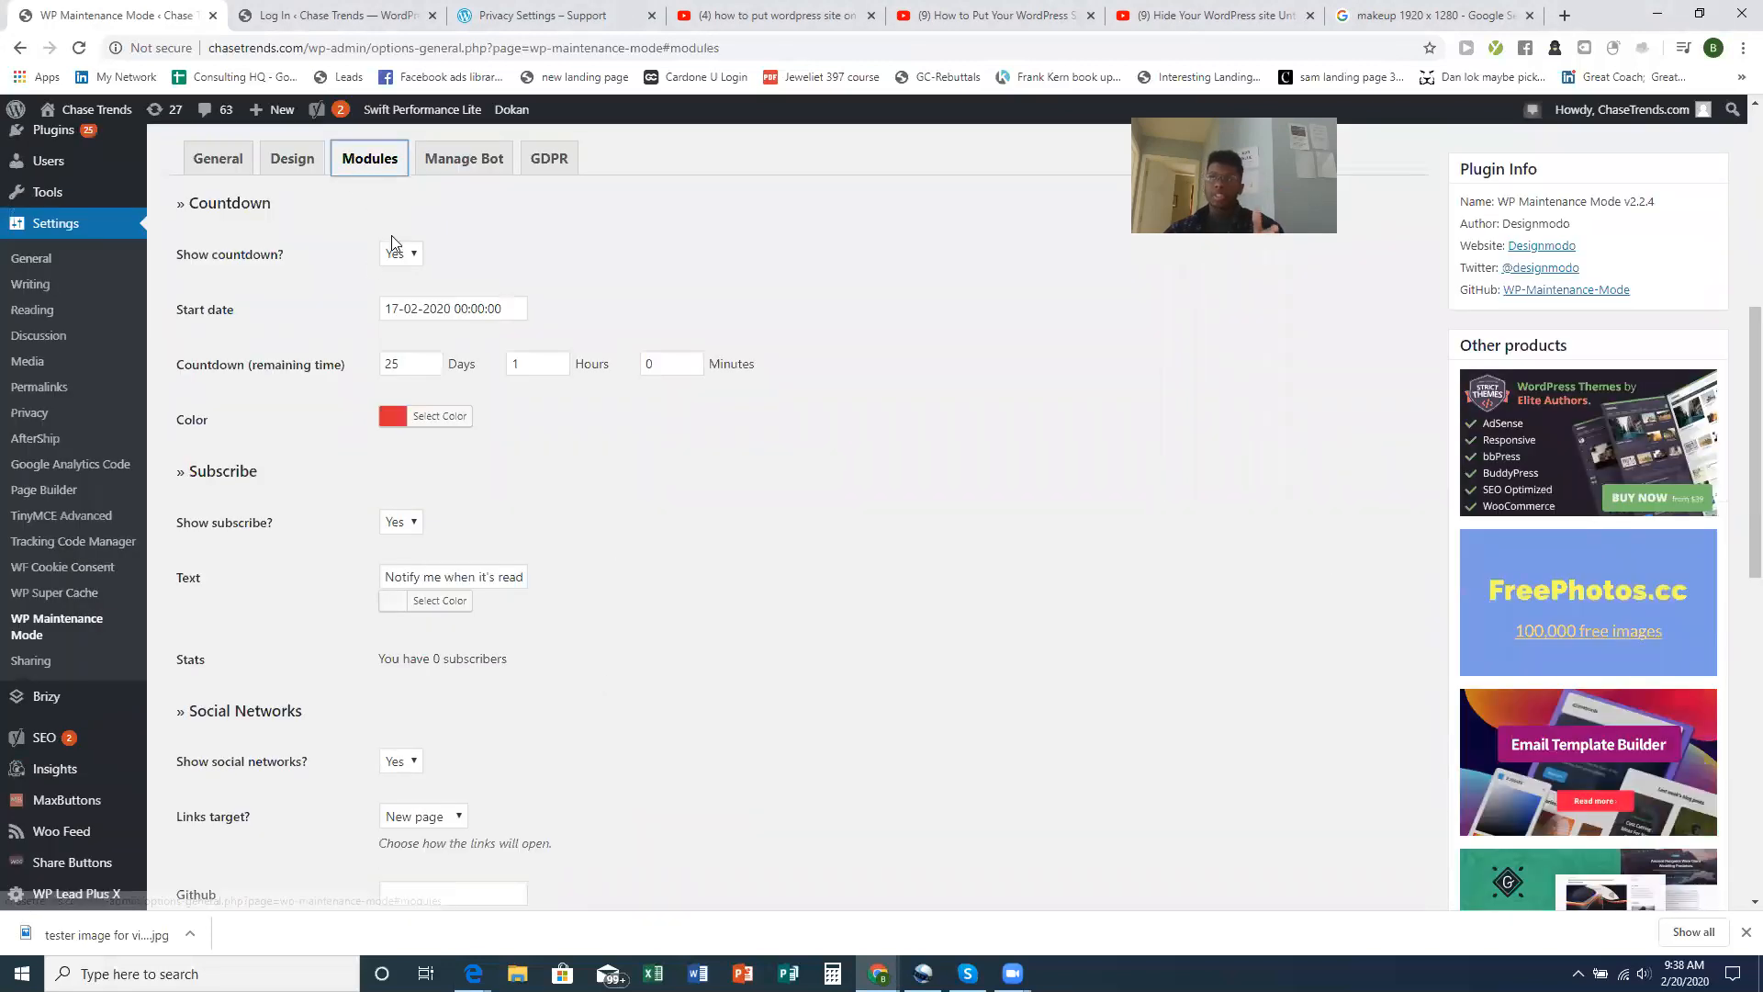
# Review the launch text in the Design settings and return to the Modules settings
pyautogui.click(309, 160)
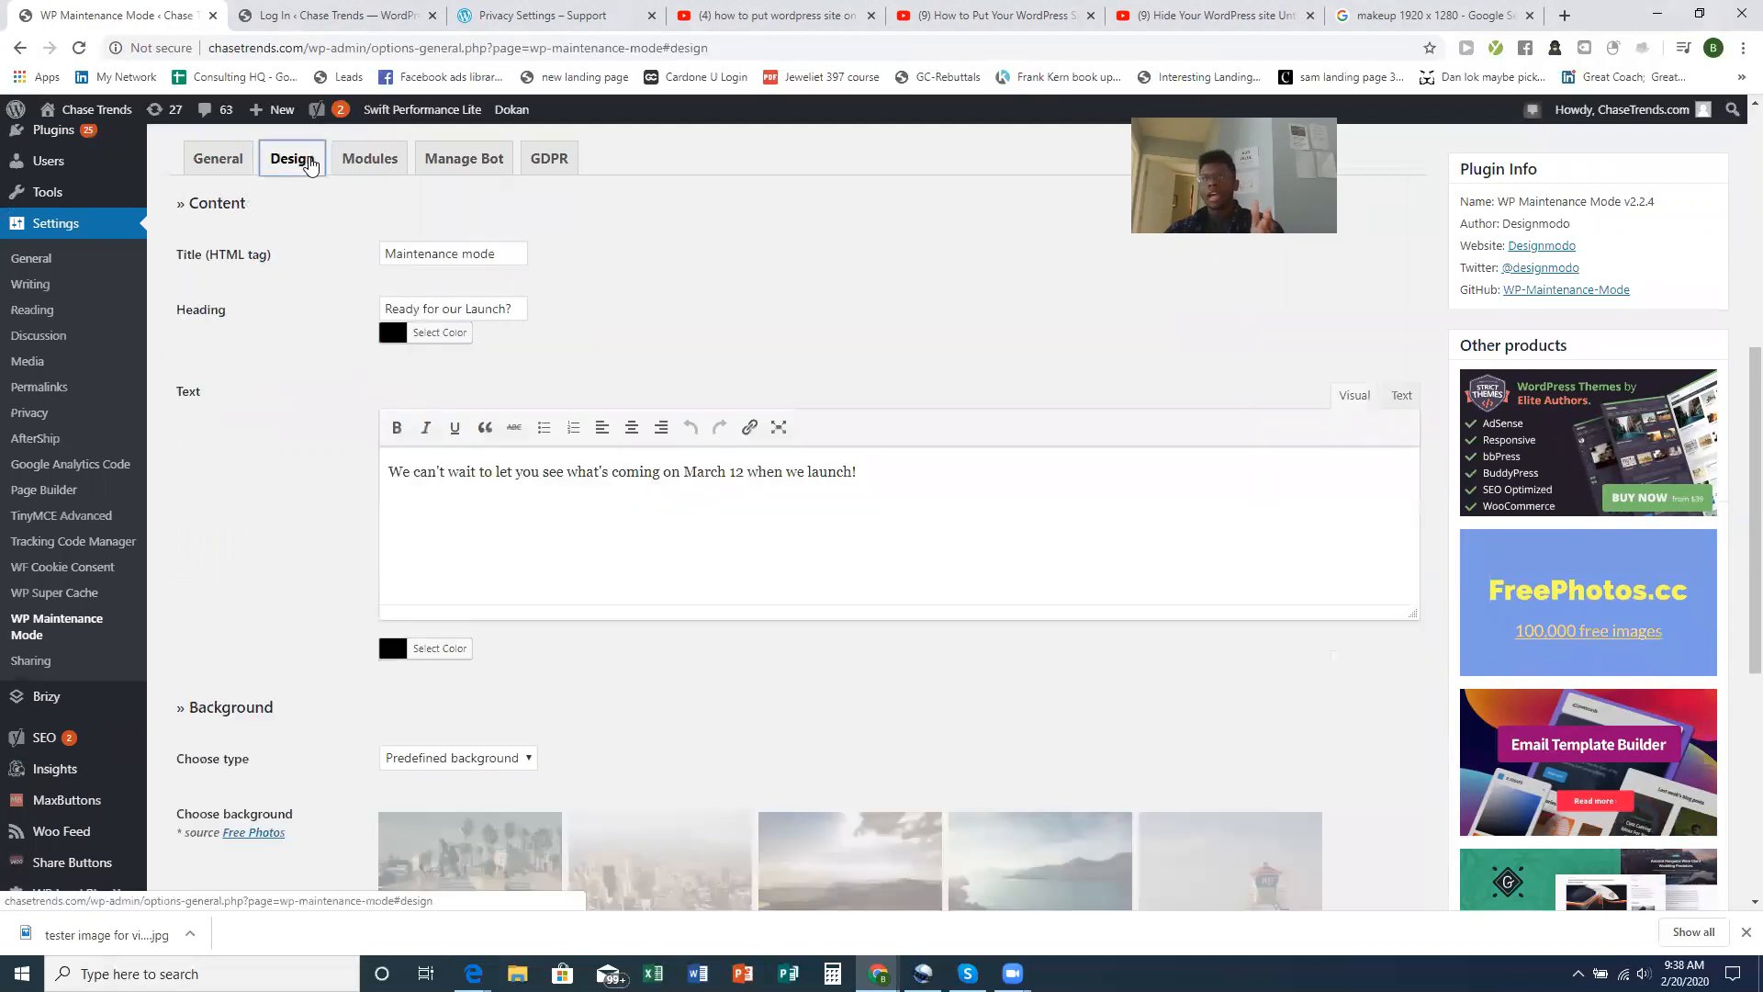
pyautogui.doubleClick(435, 475)
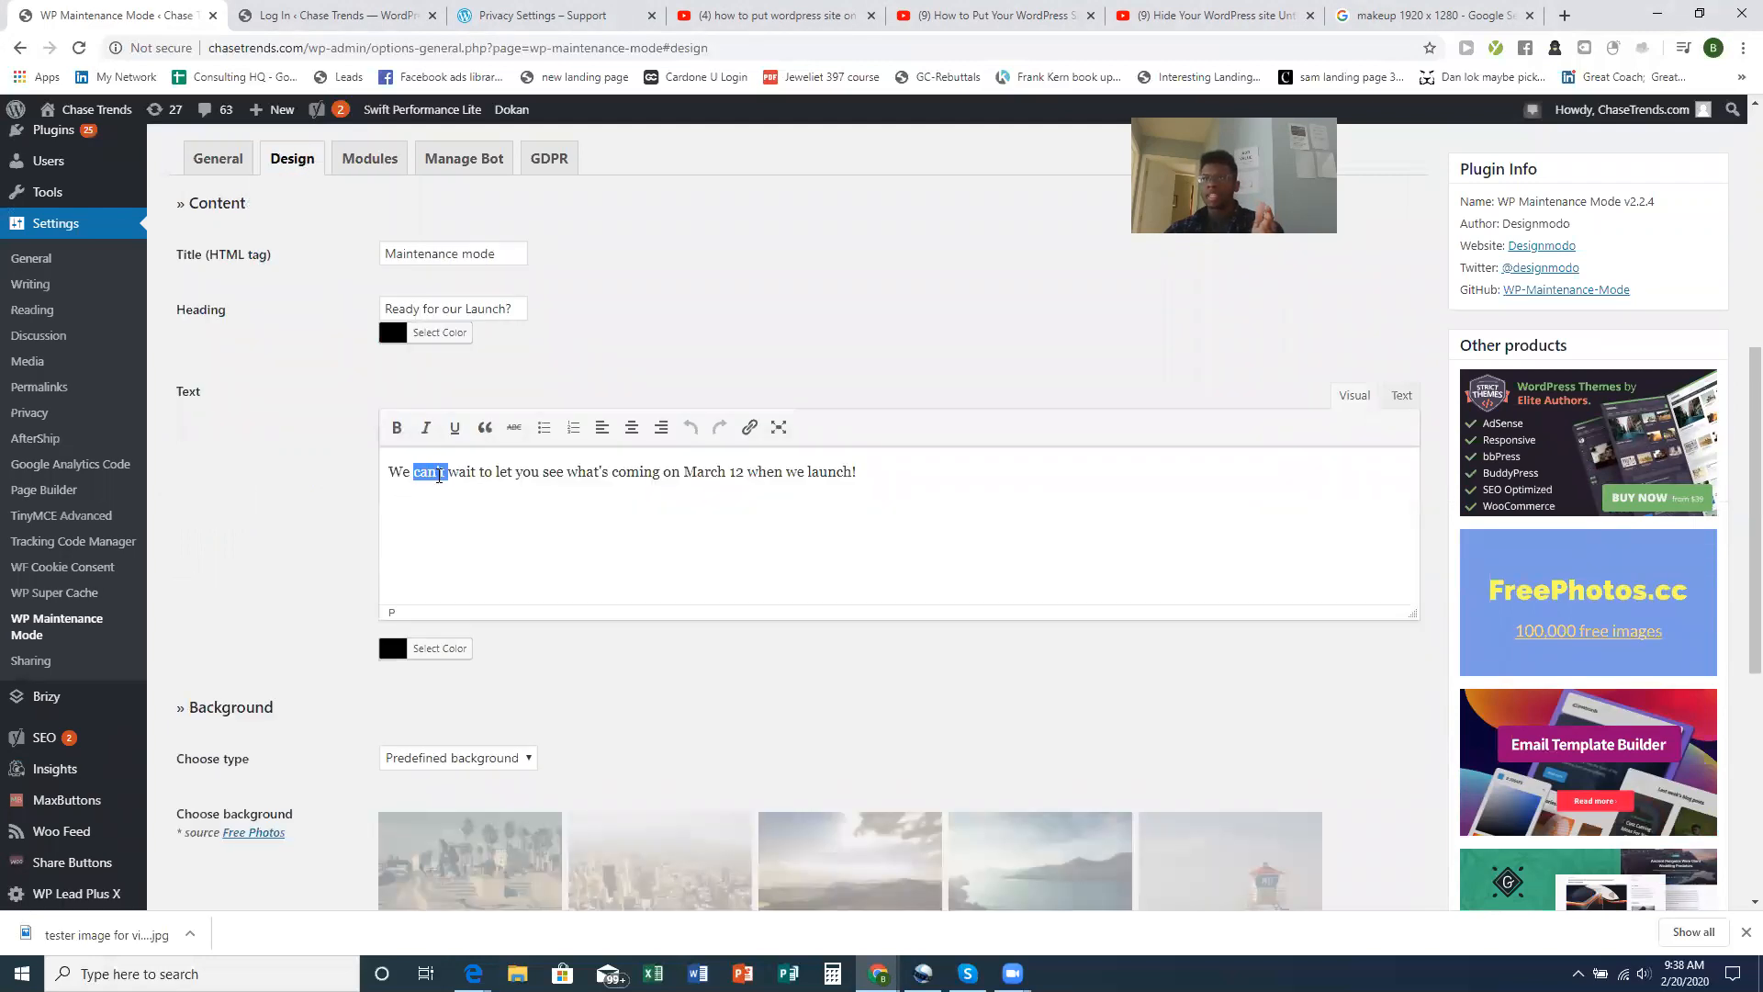
pyautogui.tripleClick(439, 475)
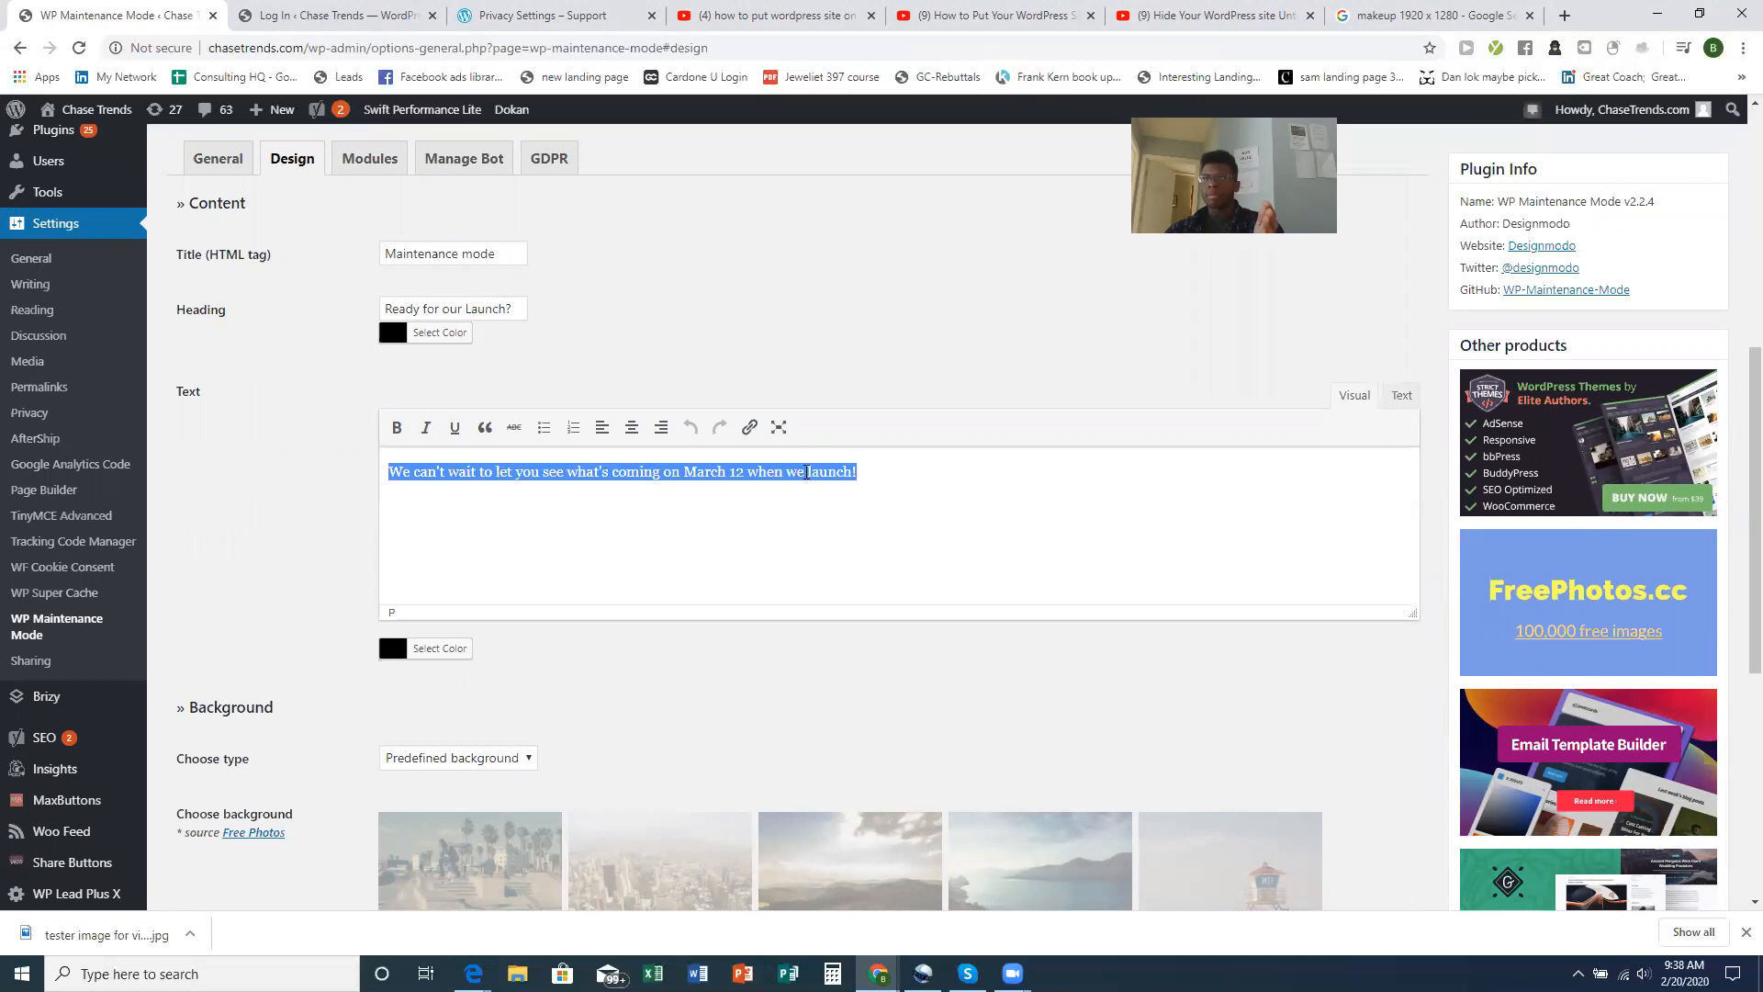
pyautogui.click(897, 472)
pyautogui.click(379, 165)
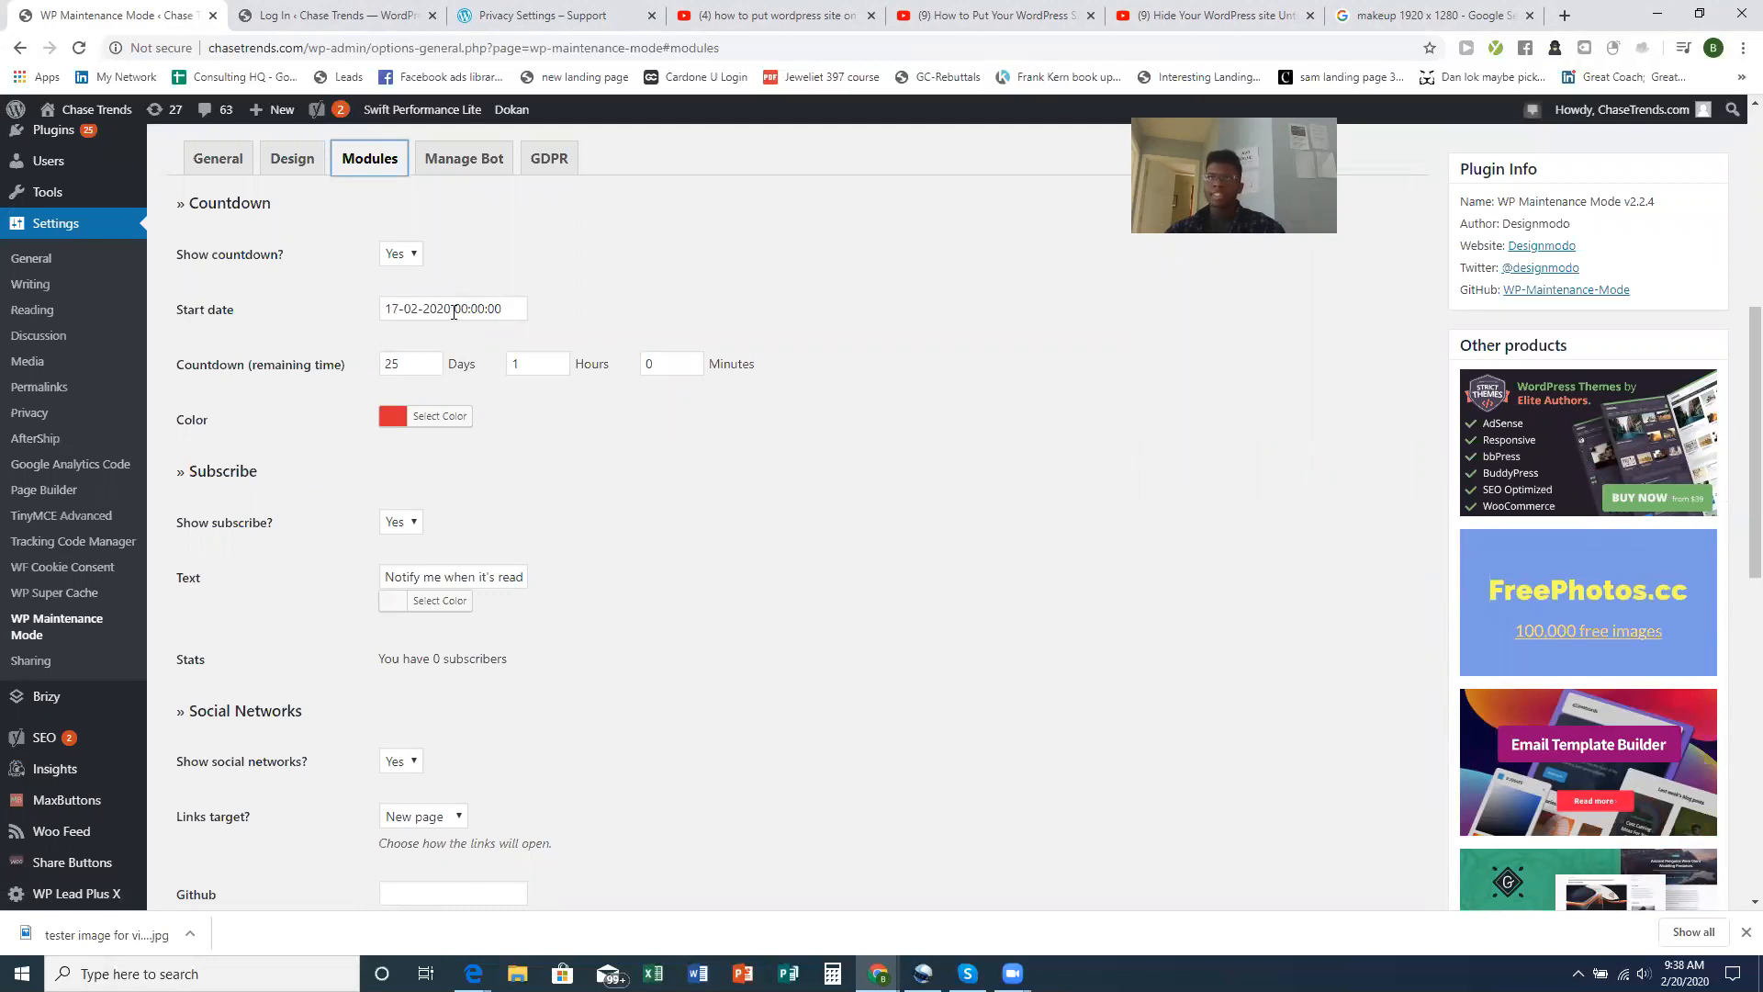
# Examine the Countdown section's start date calendar and its remaining days, hours and minutes fields
pyautogui.moveTo(455, 306); pyautogui.dragTo(528, 315)
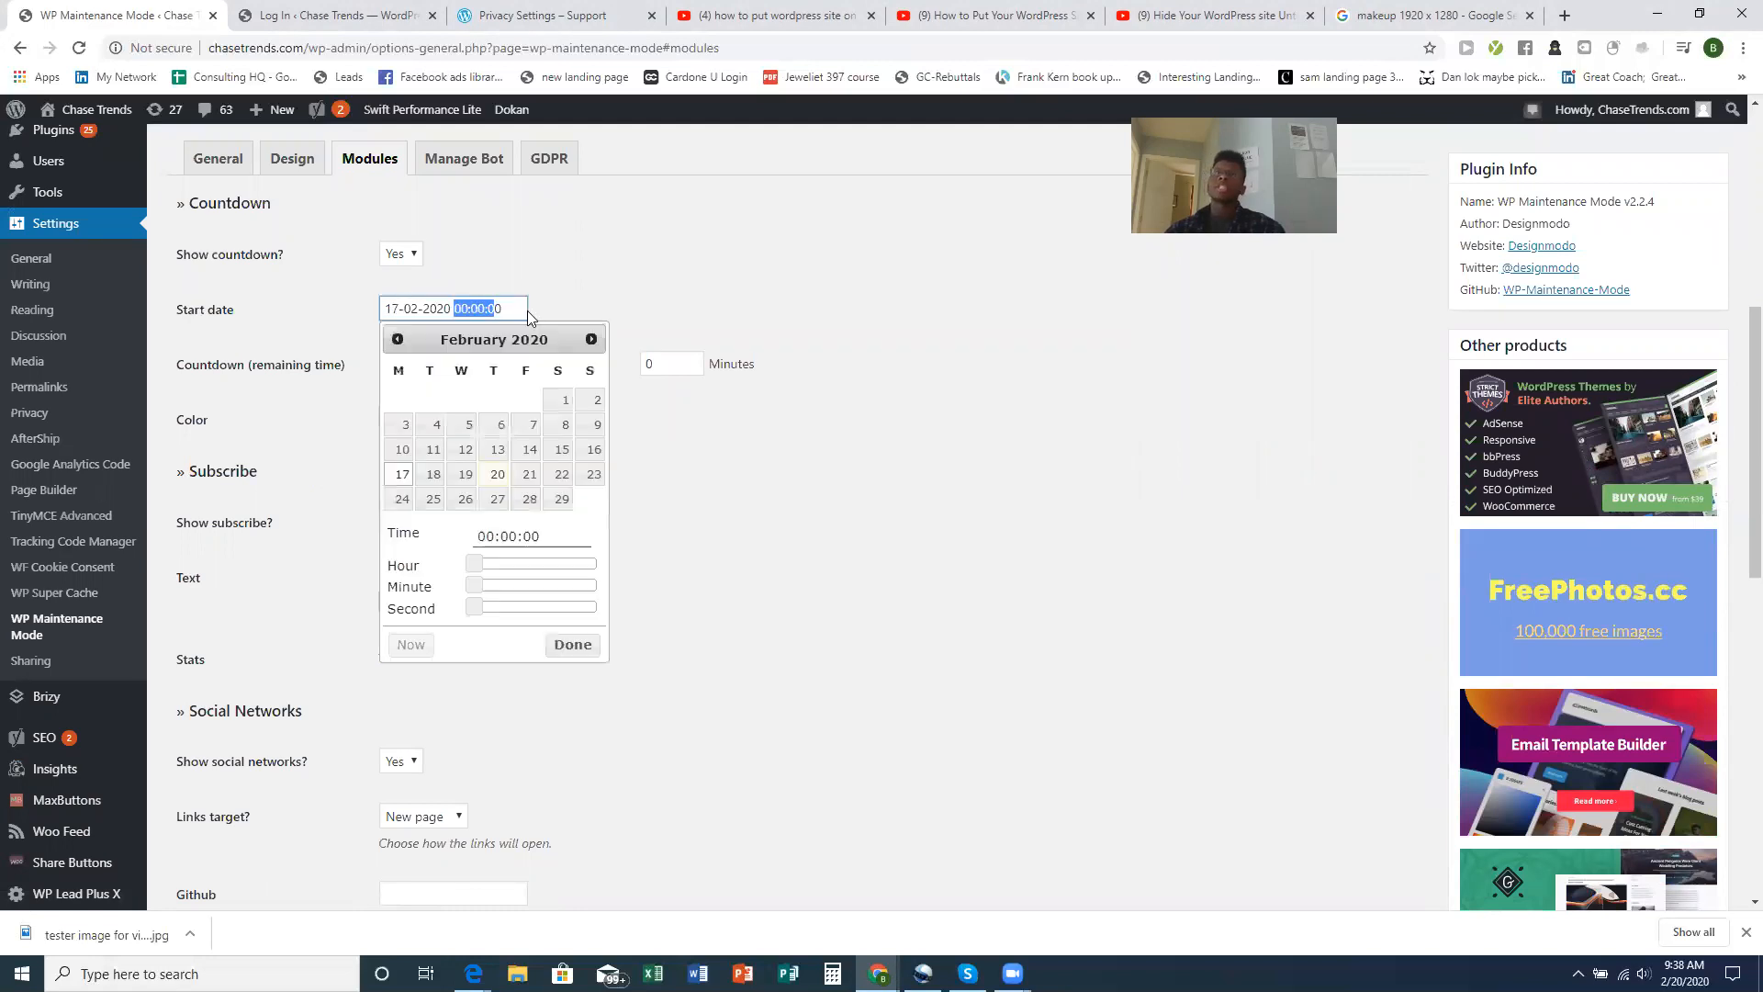
pyautogui.click(725, 325)
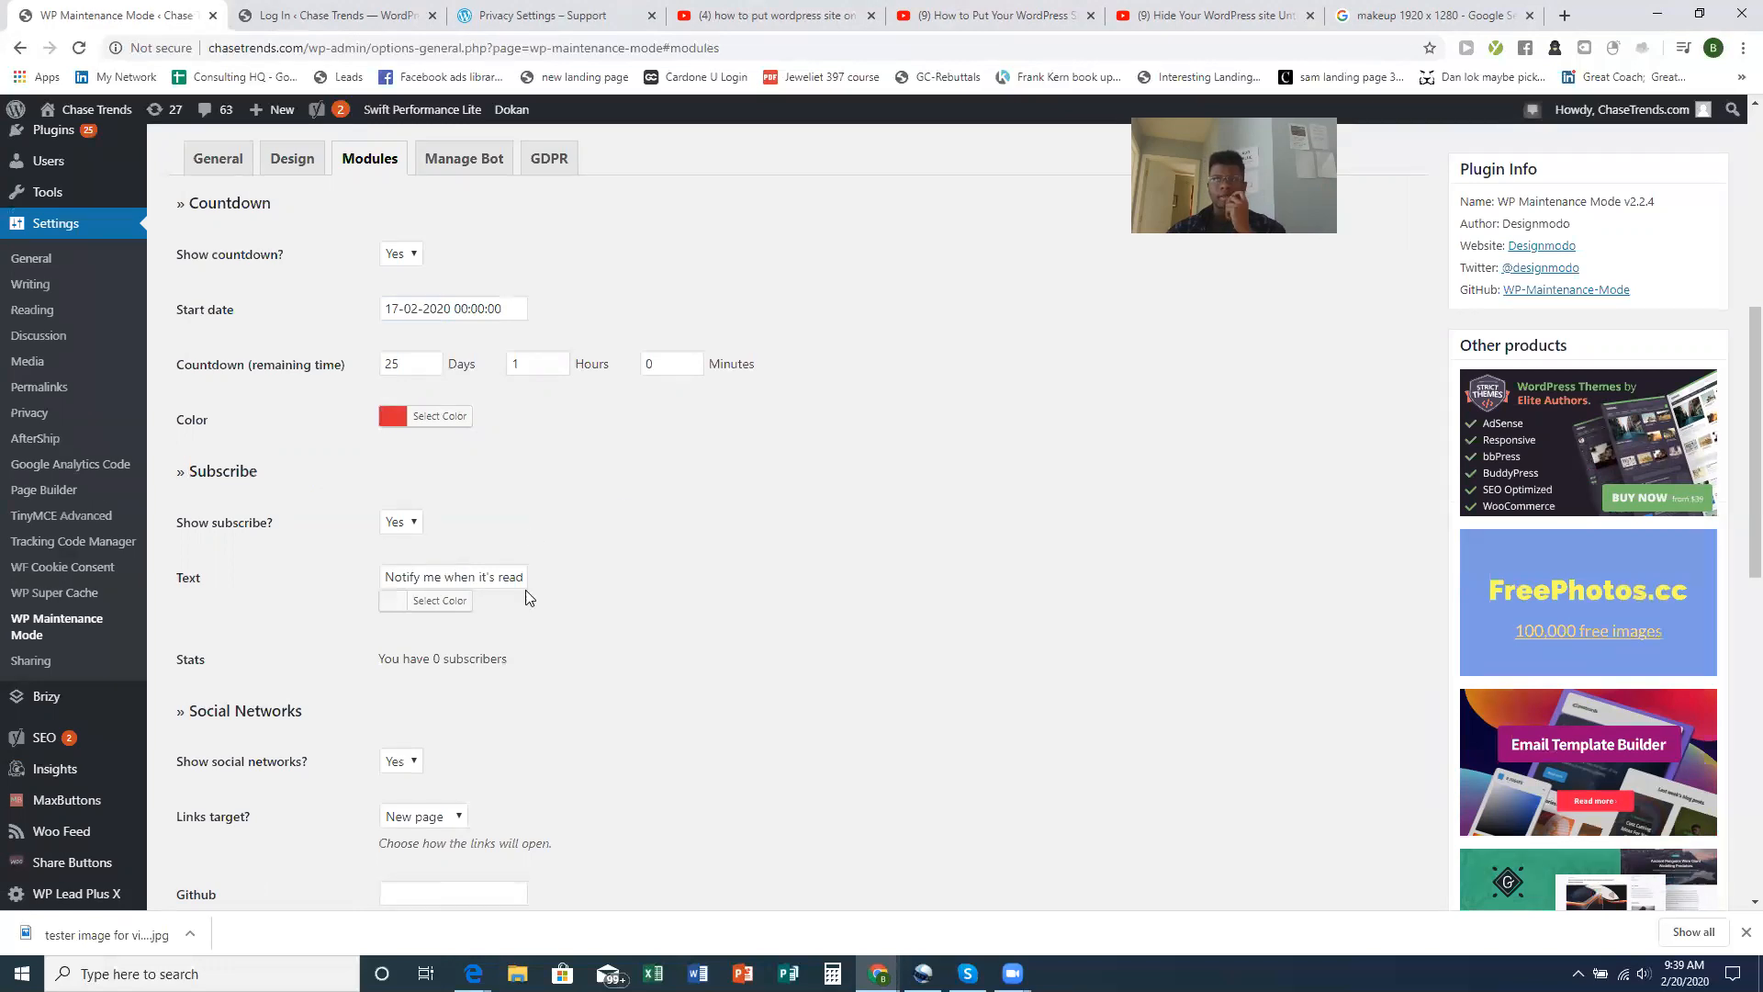
pyautogui.doubleClick(426, 366)
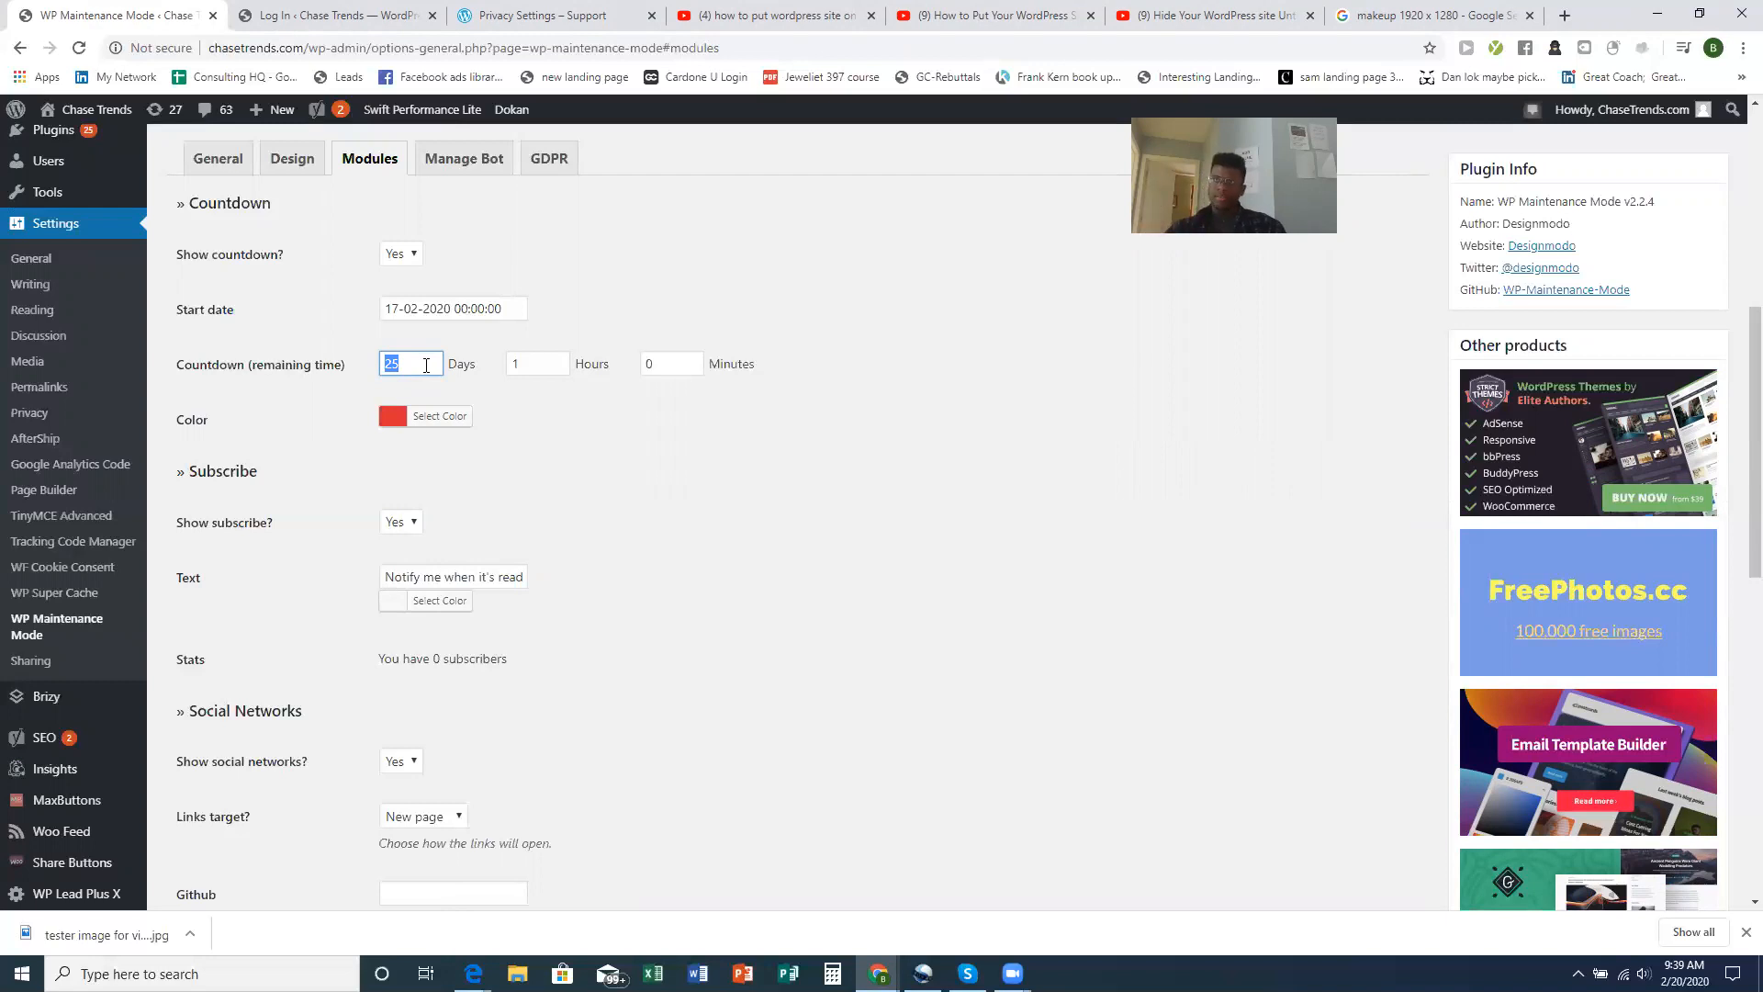
pyautogui.click(533, 358)
pyautogui.click(687, 363)
pyautogui.click(878, 490)
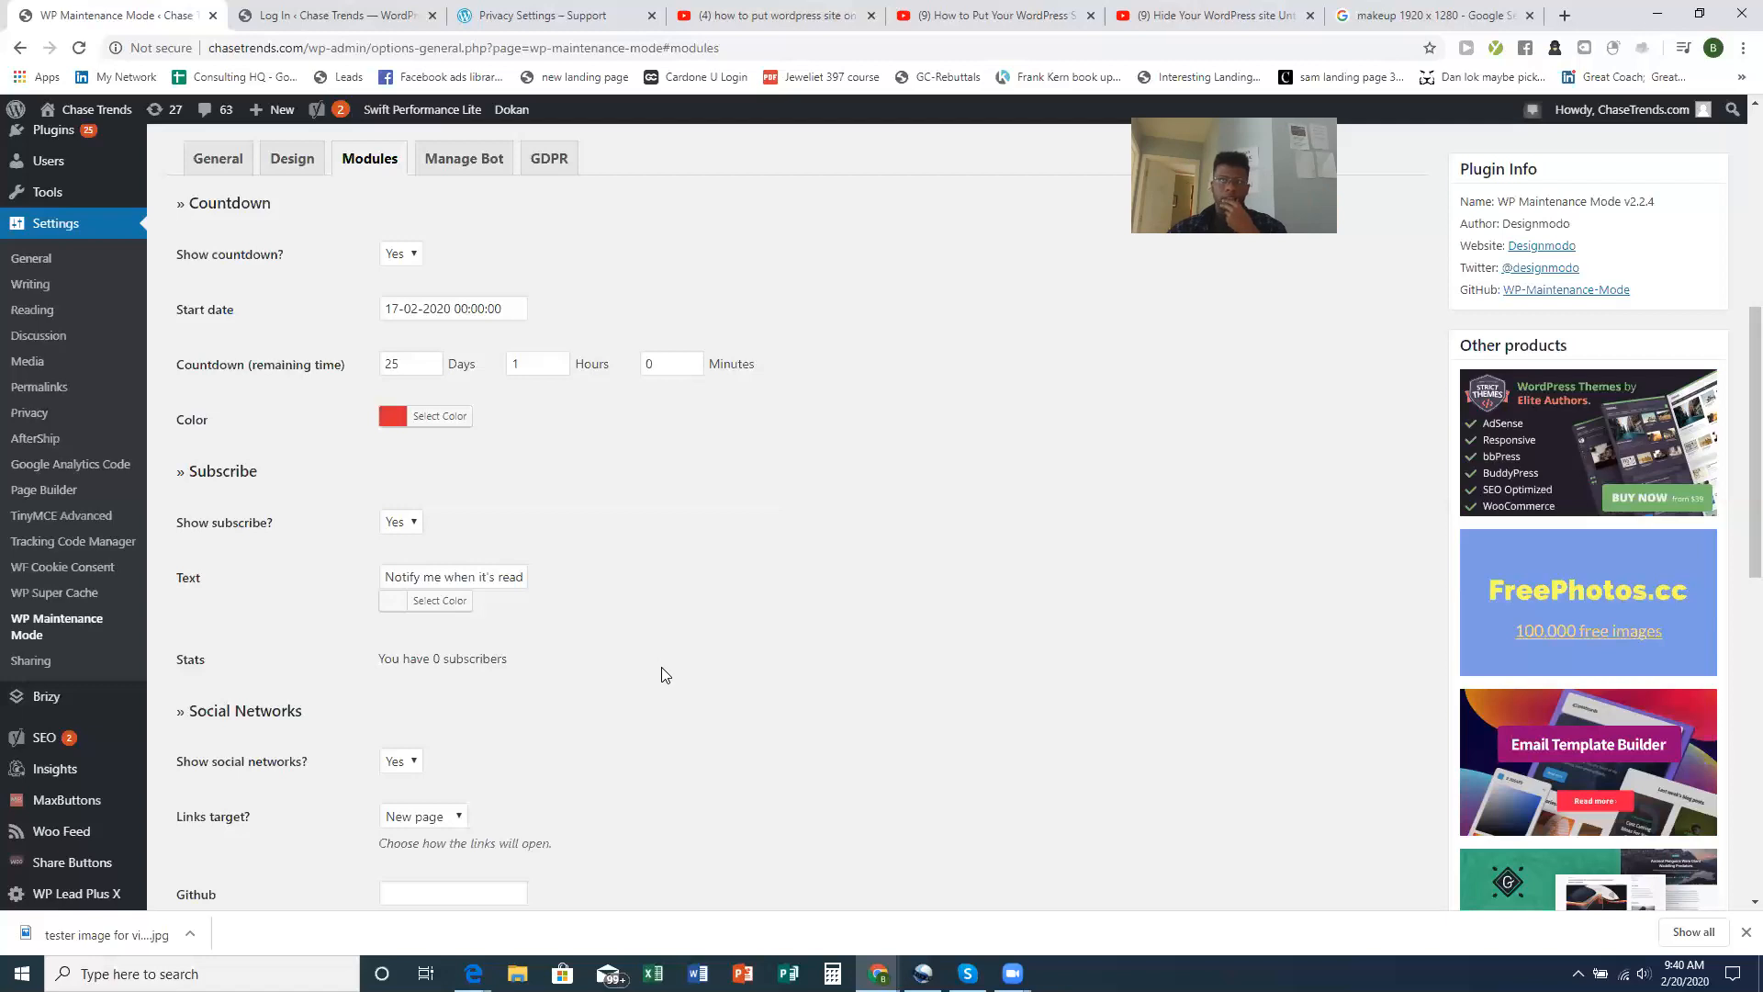
# Examine the Subscribe section's notification text and subscriber stats
pyautogui.scroll(-2, 661, 666)
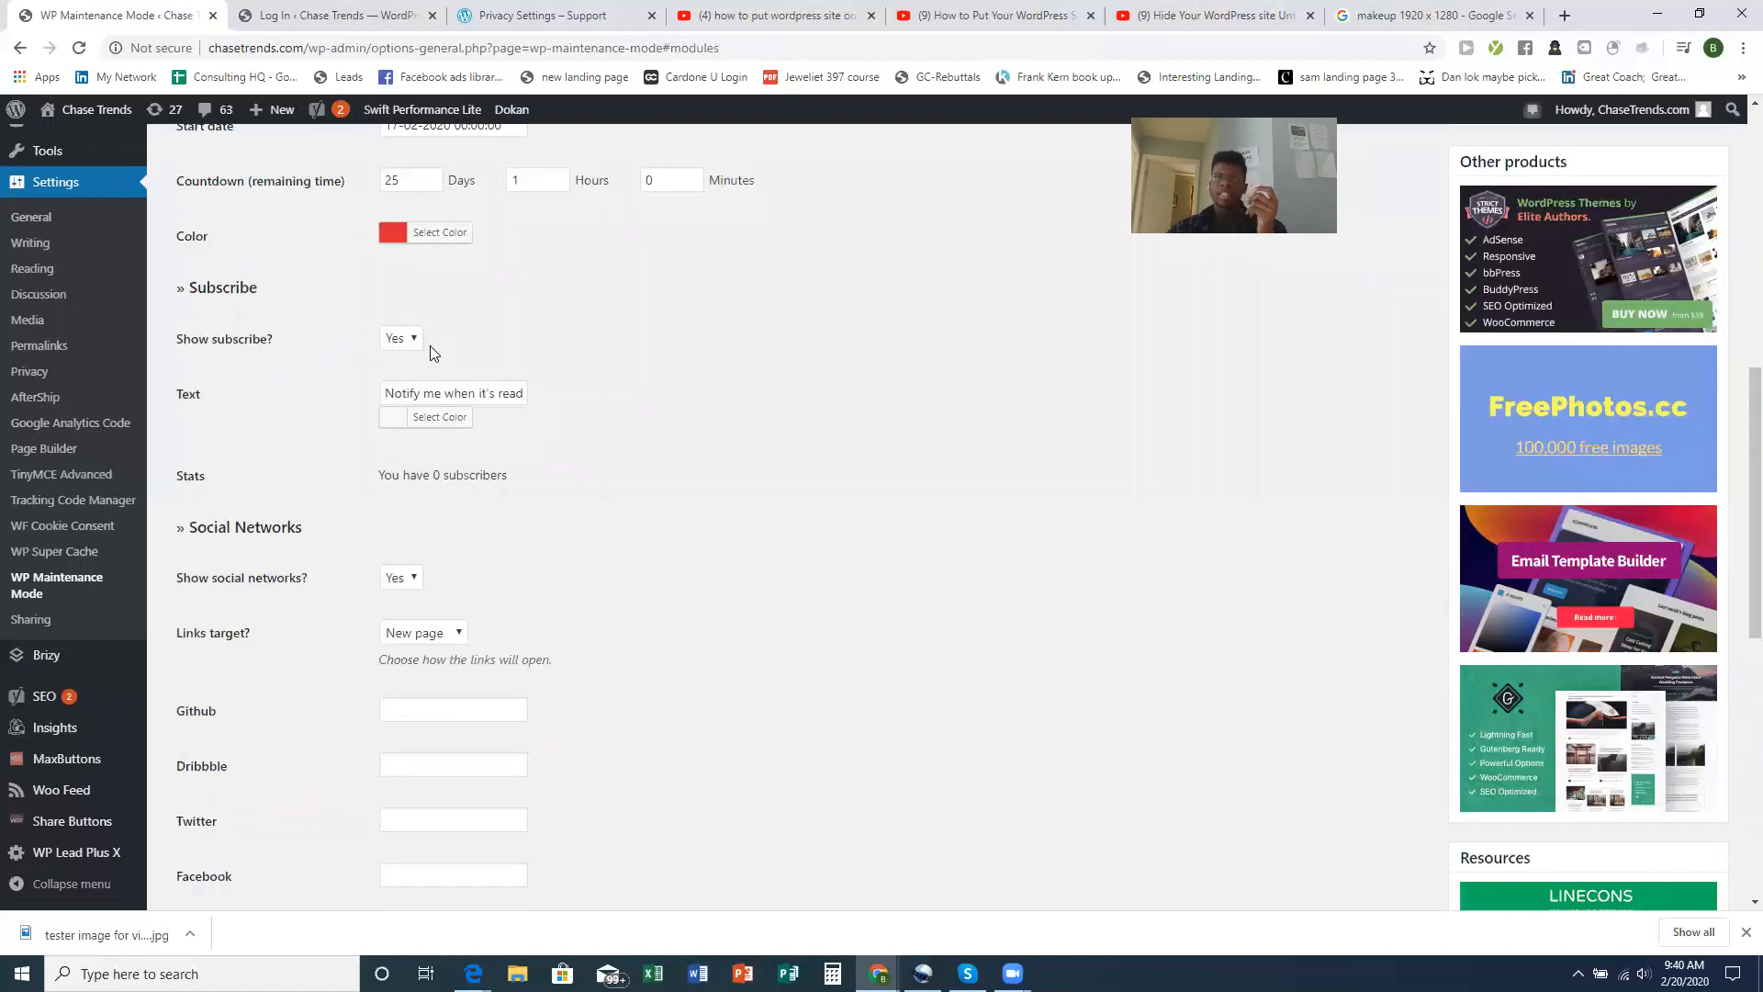
pyautogui.tripleClick(503, 395)
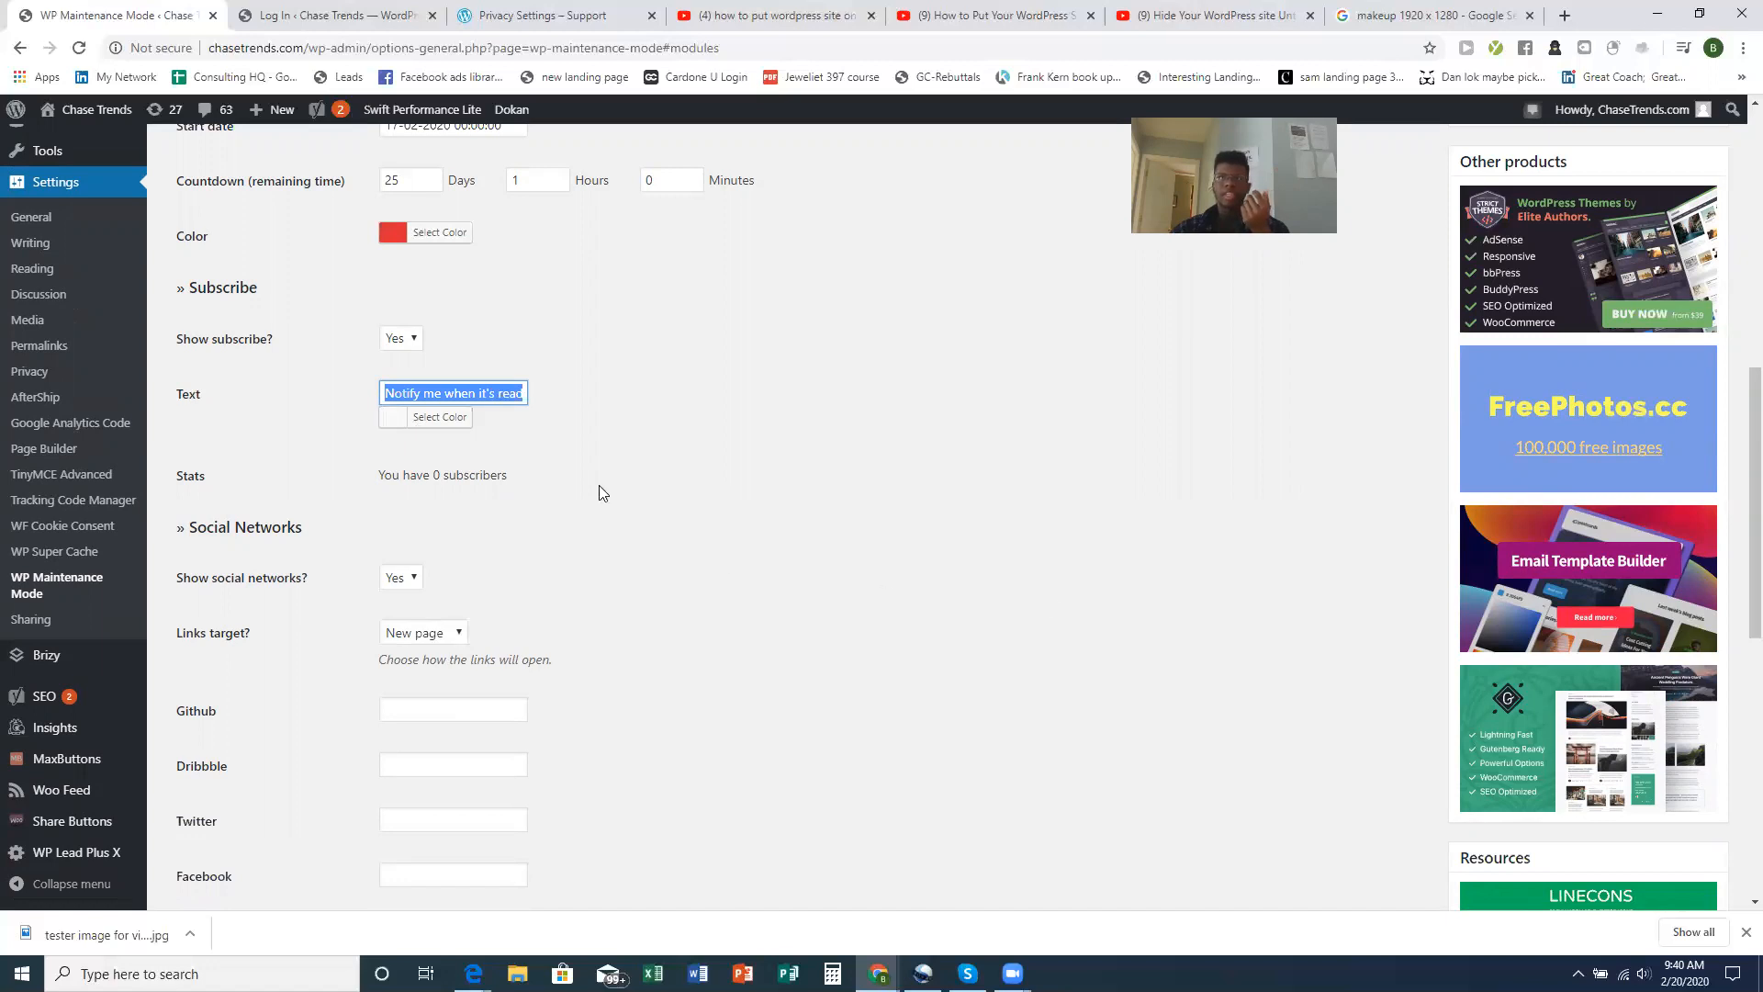
pyautogui.scroll(-2, 606, 470)
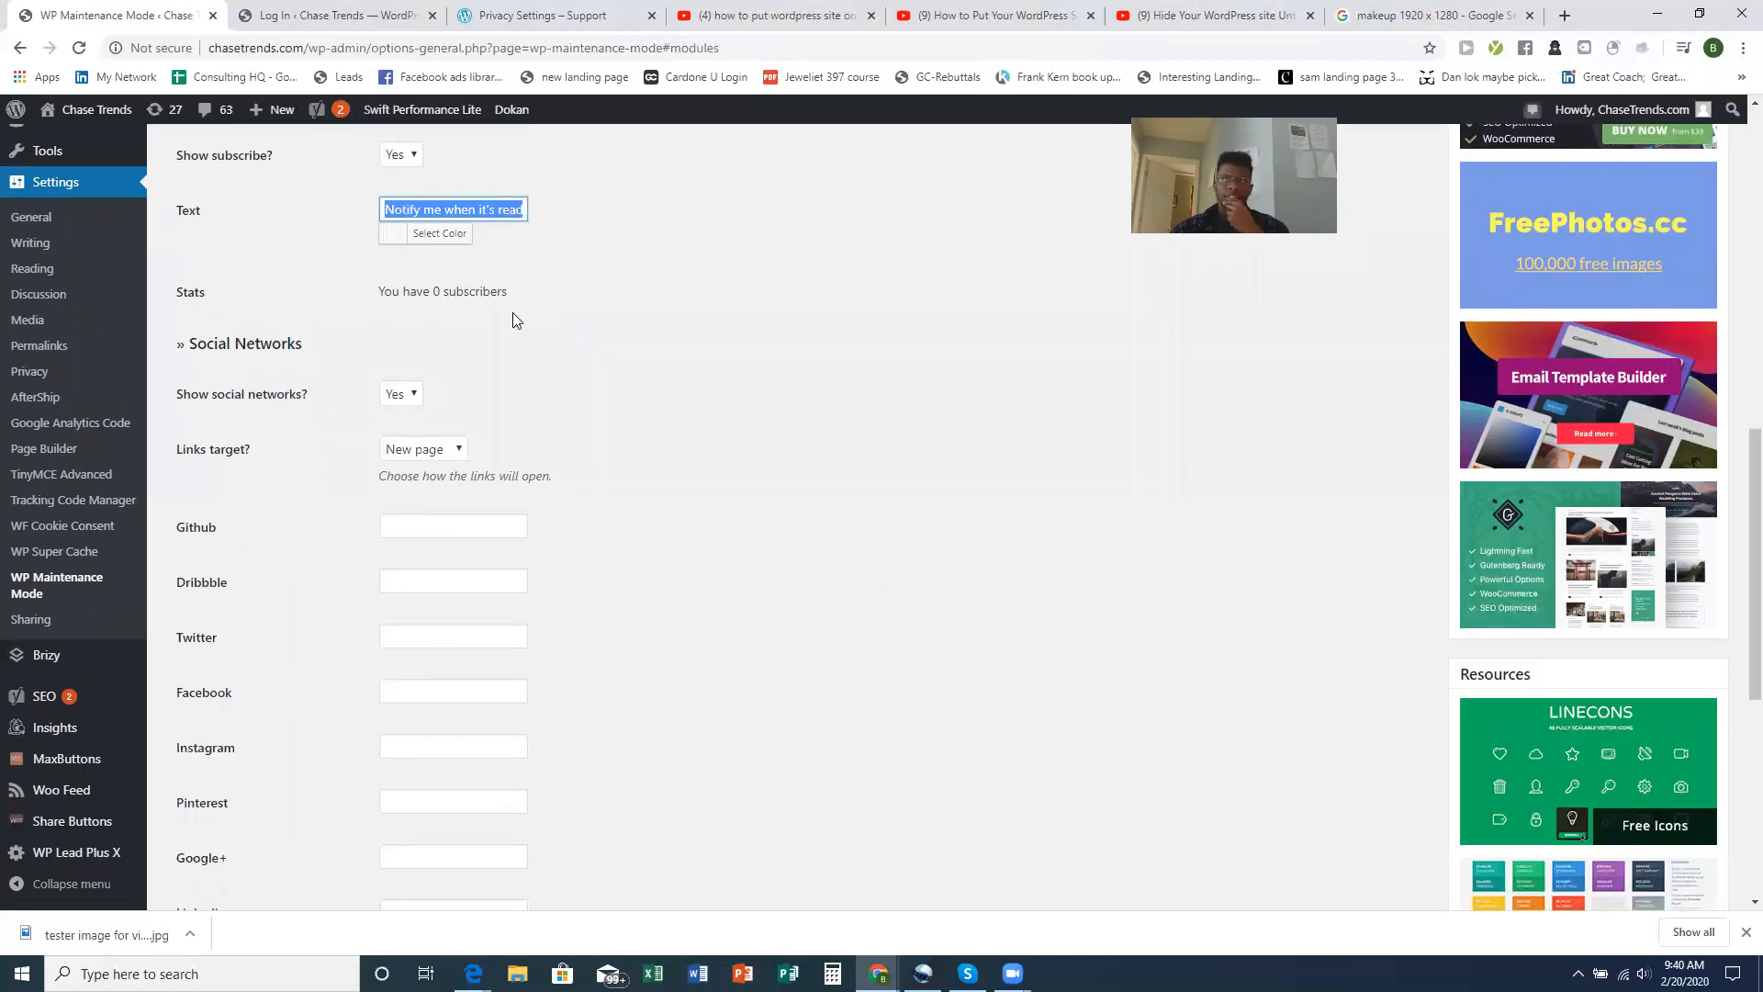
pyautogui.tripleClick(478, 294)
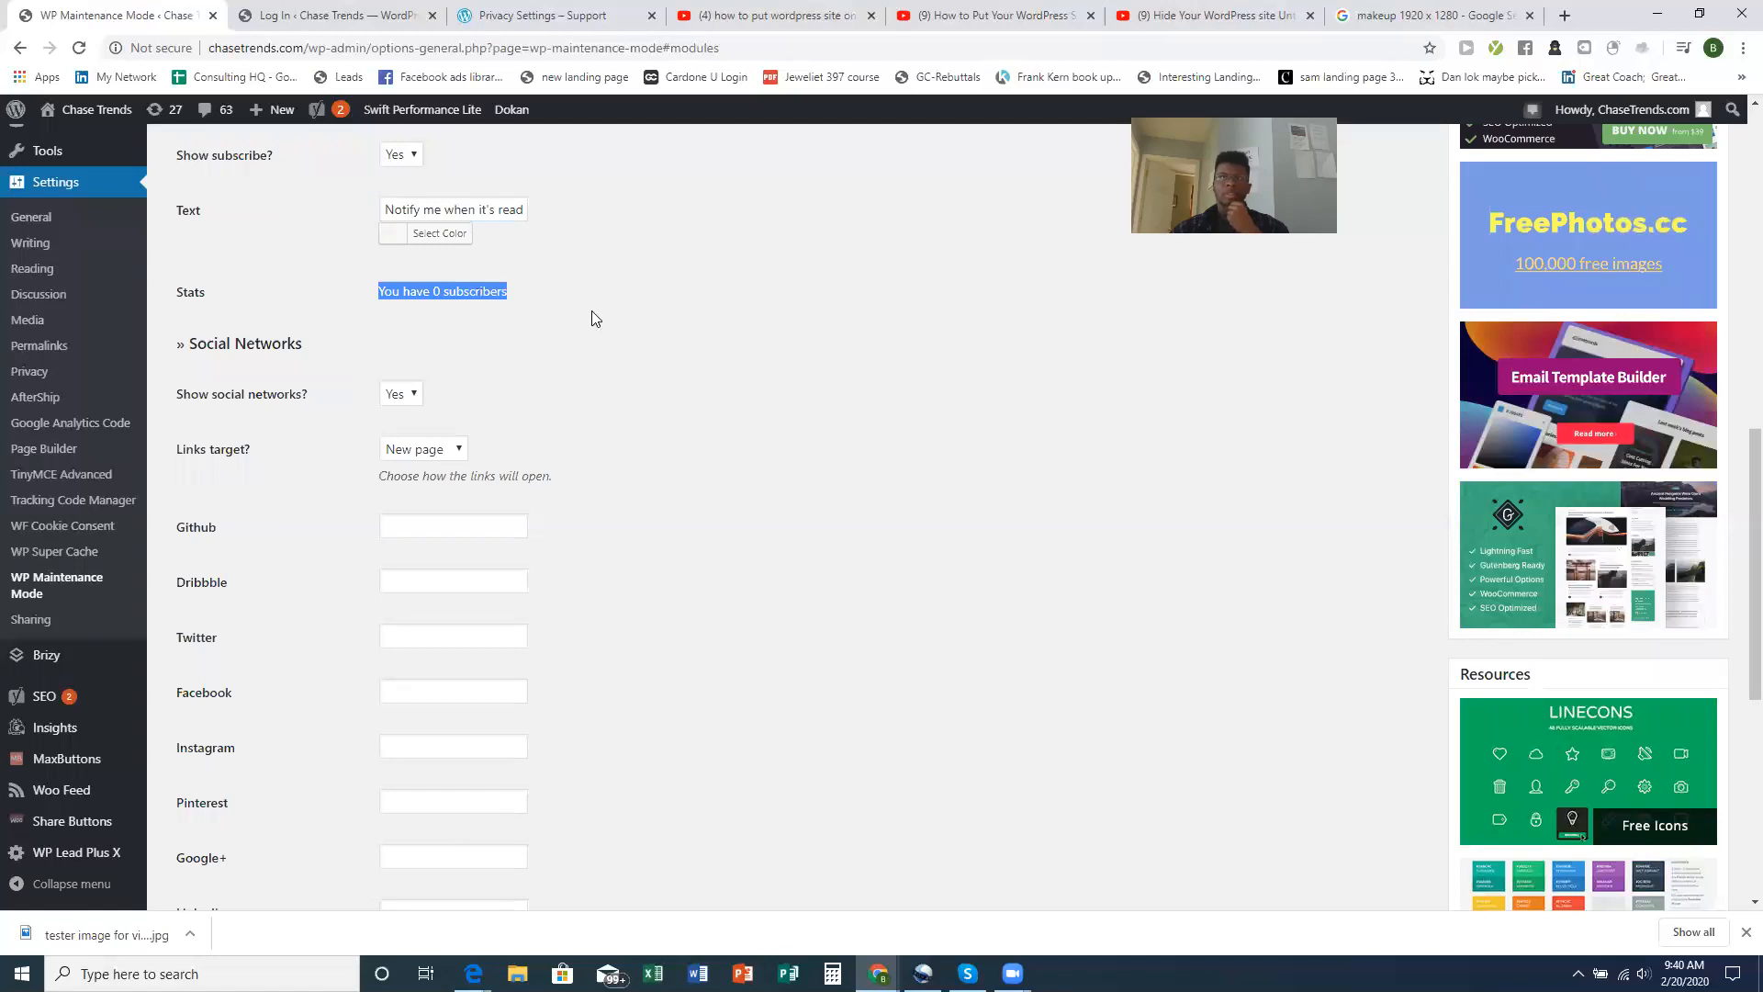
pyautogui.click(439, 362)
# Examine the Social Networks section's links target and its Facebook, Instagram and Pinterest fields
pyautogui.scroll(-2, 397, 269)
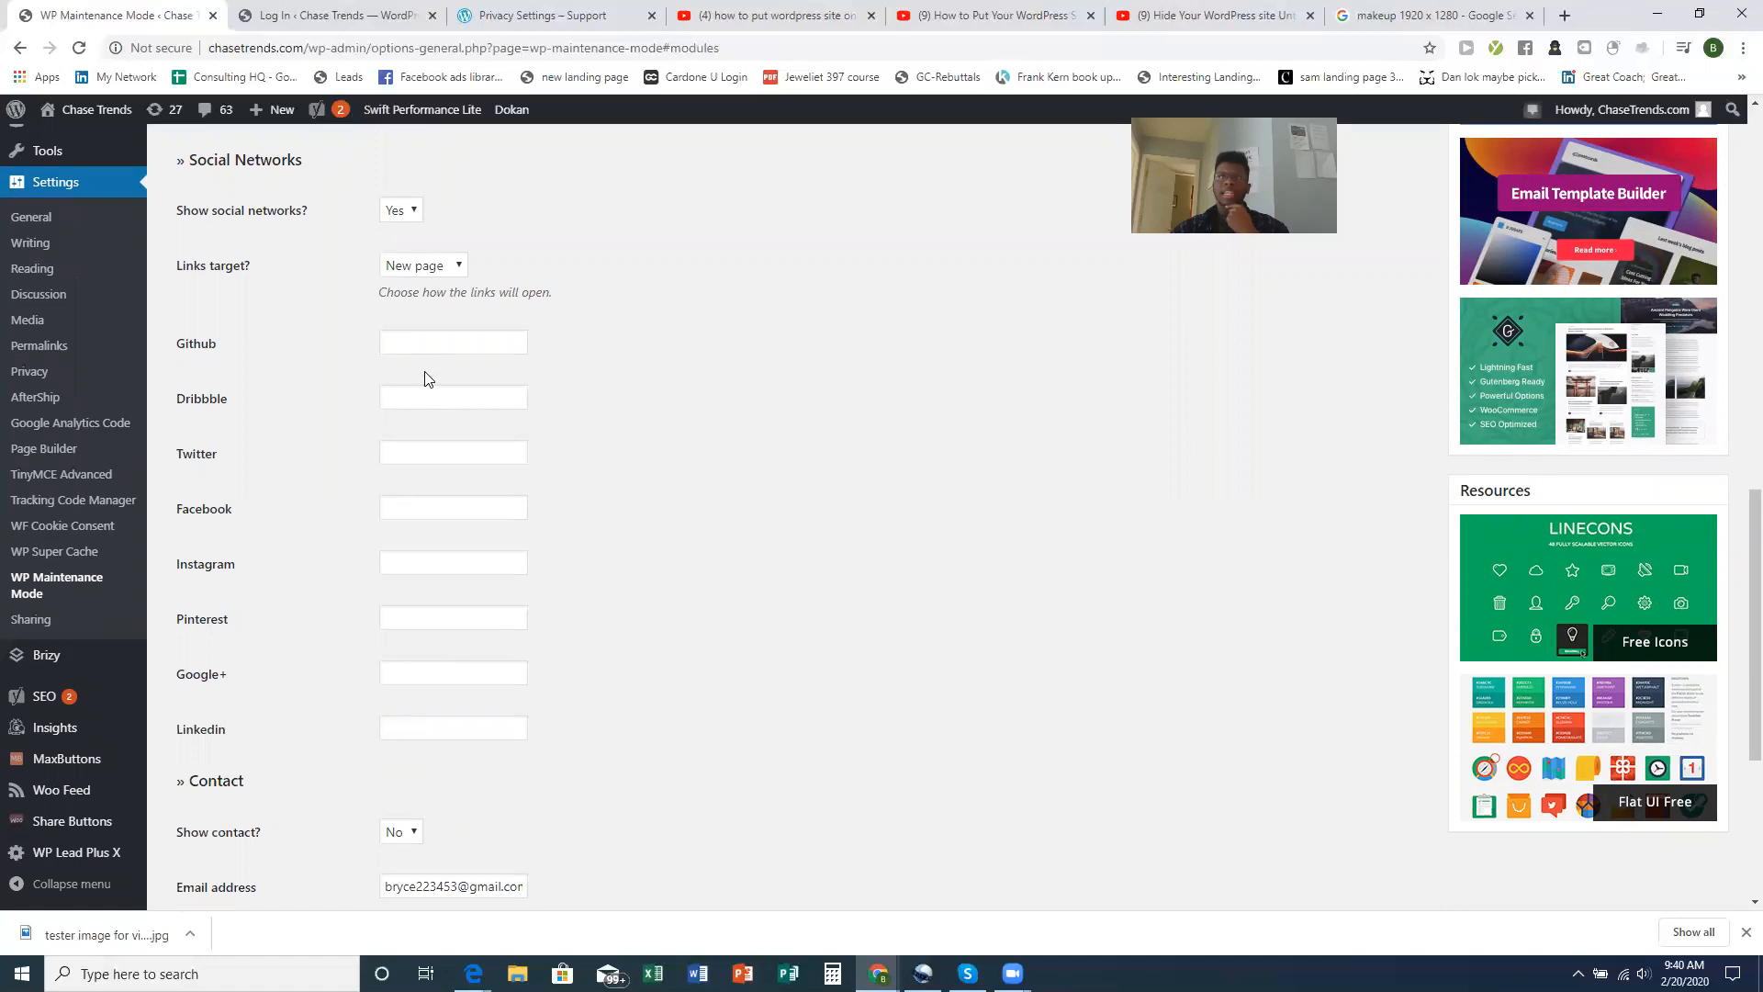
pyautogui.scroll(-2, 386, 460)
pyautogui.scroll(1, 430, 292)
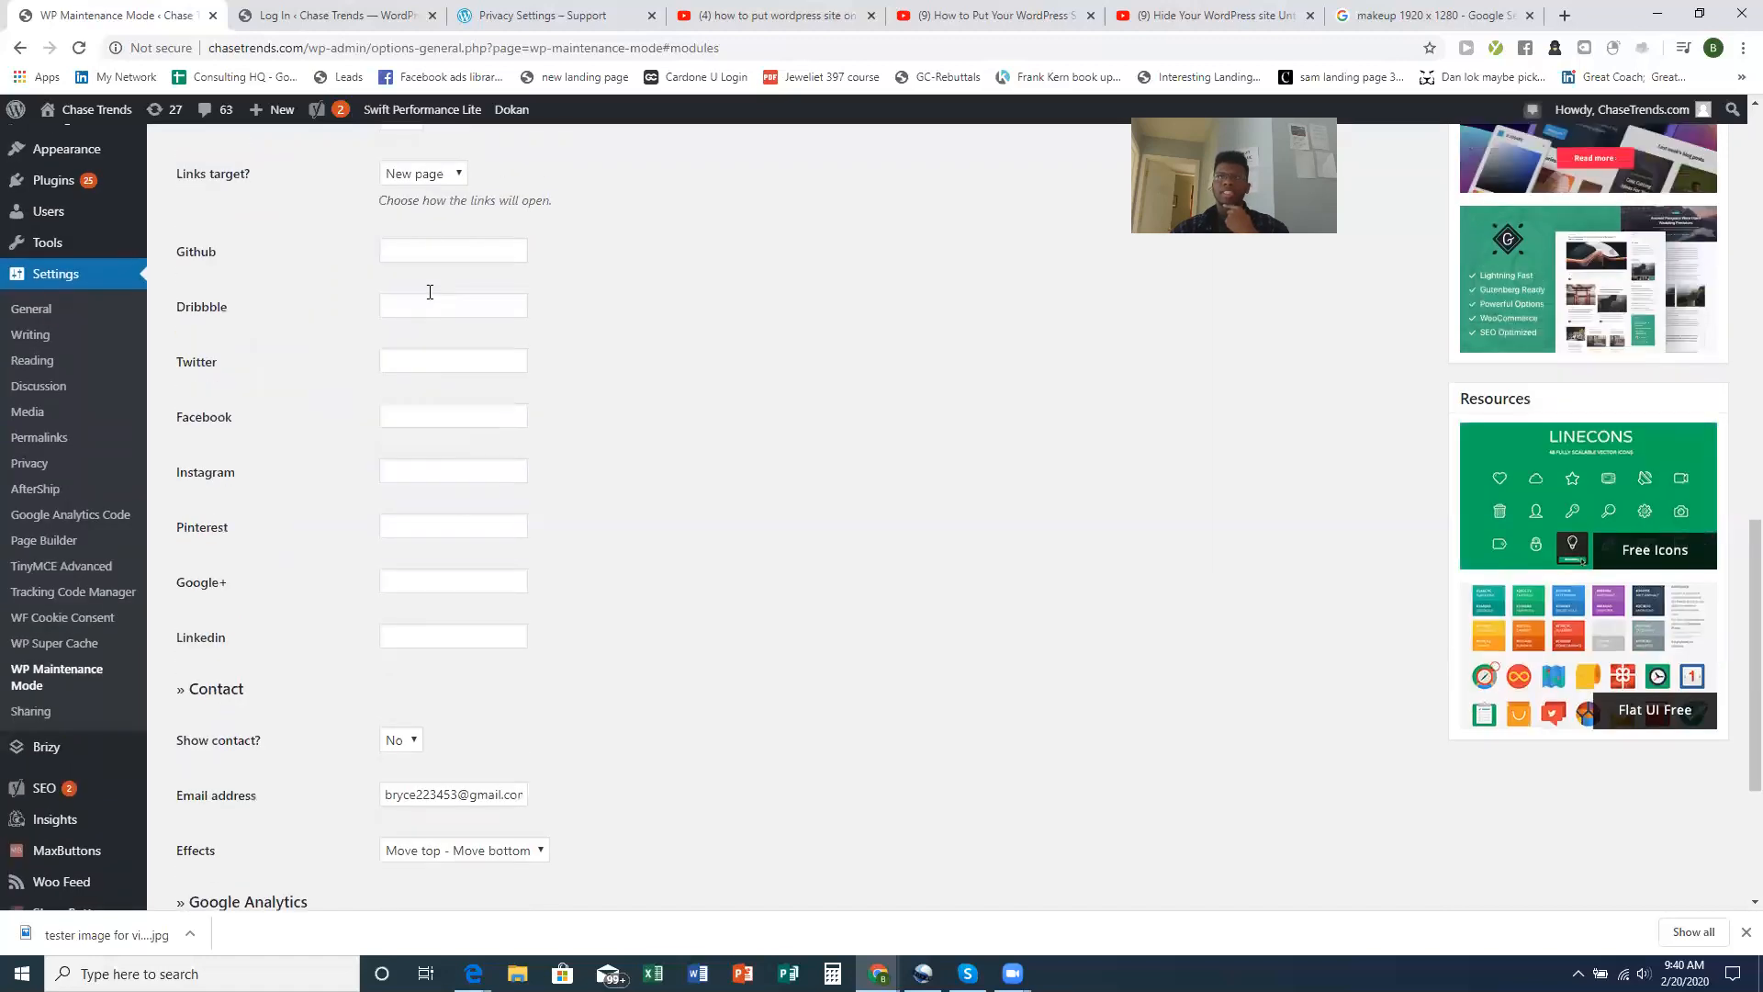
pyautogui.click(455, 171)
pyautogui.click(562, 201)
pyautogui.click(404, 424)
pyautogui.click(430, 470)
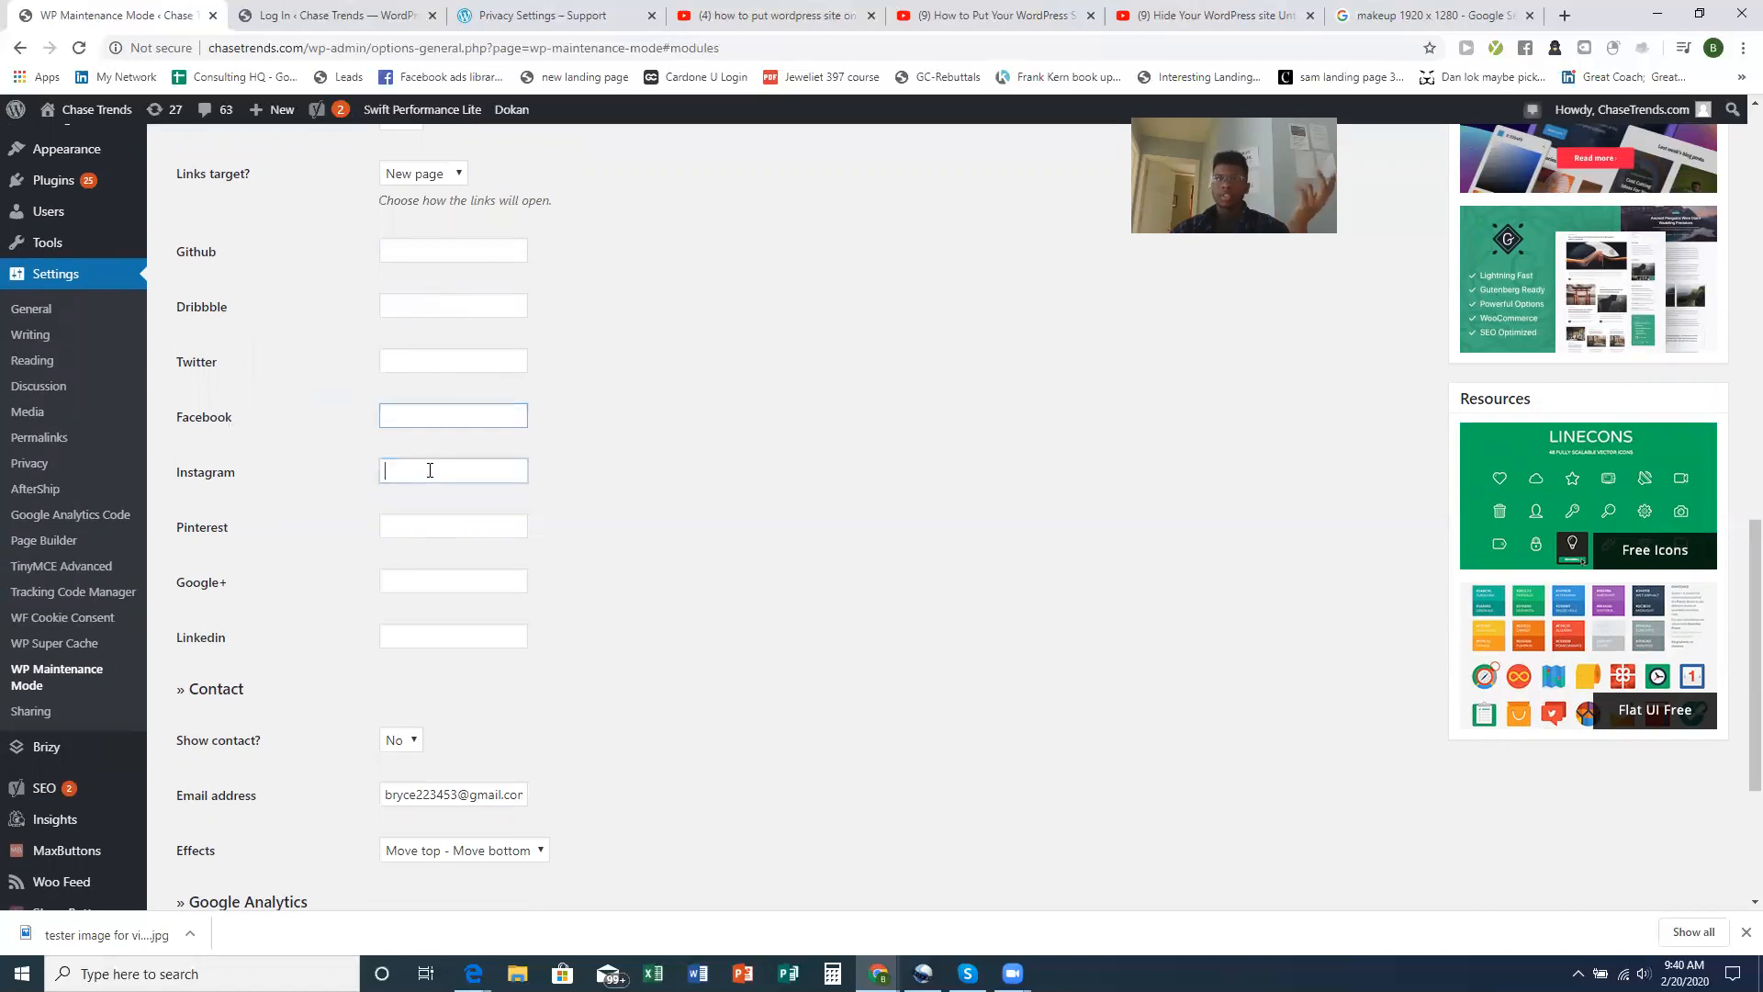
pyautogui.click(439, 528)
# Examine the Contact section's display option and the Google Analytics section's usage option and tracking code field
pyautogui.scroll(-3, 529, 582)
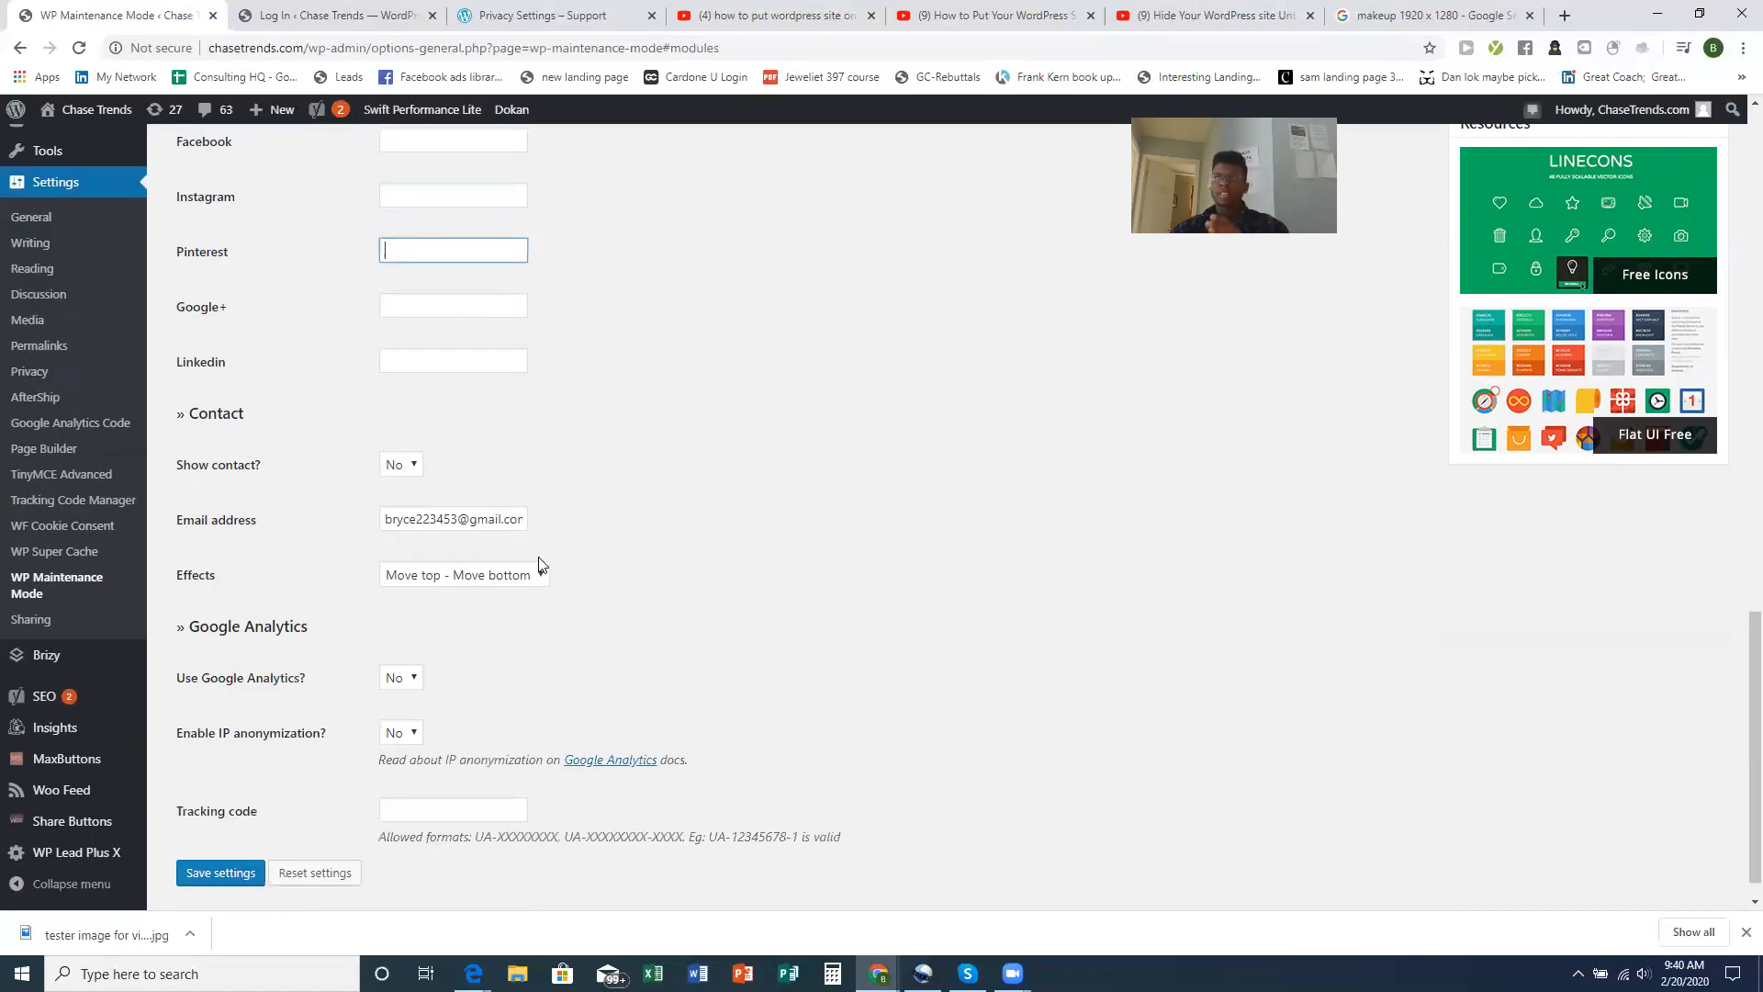
pyautogui.click(403, 465)
pyautogui.click(604, 519)
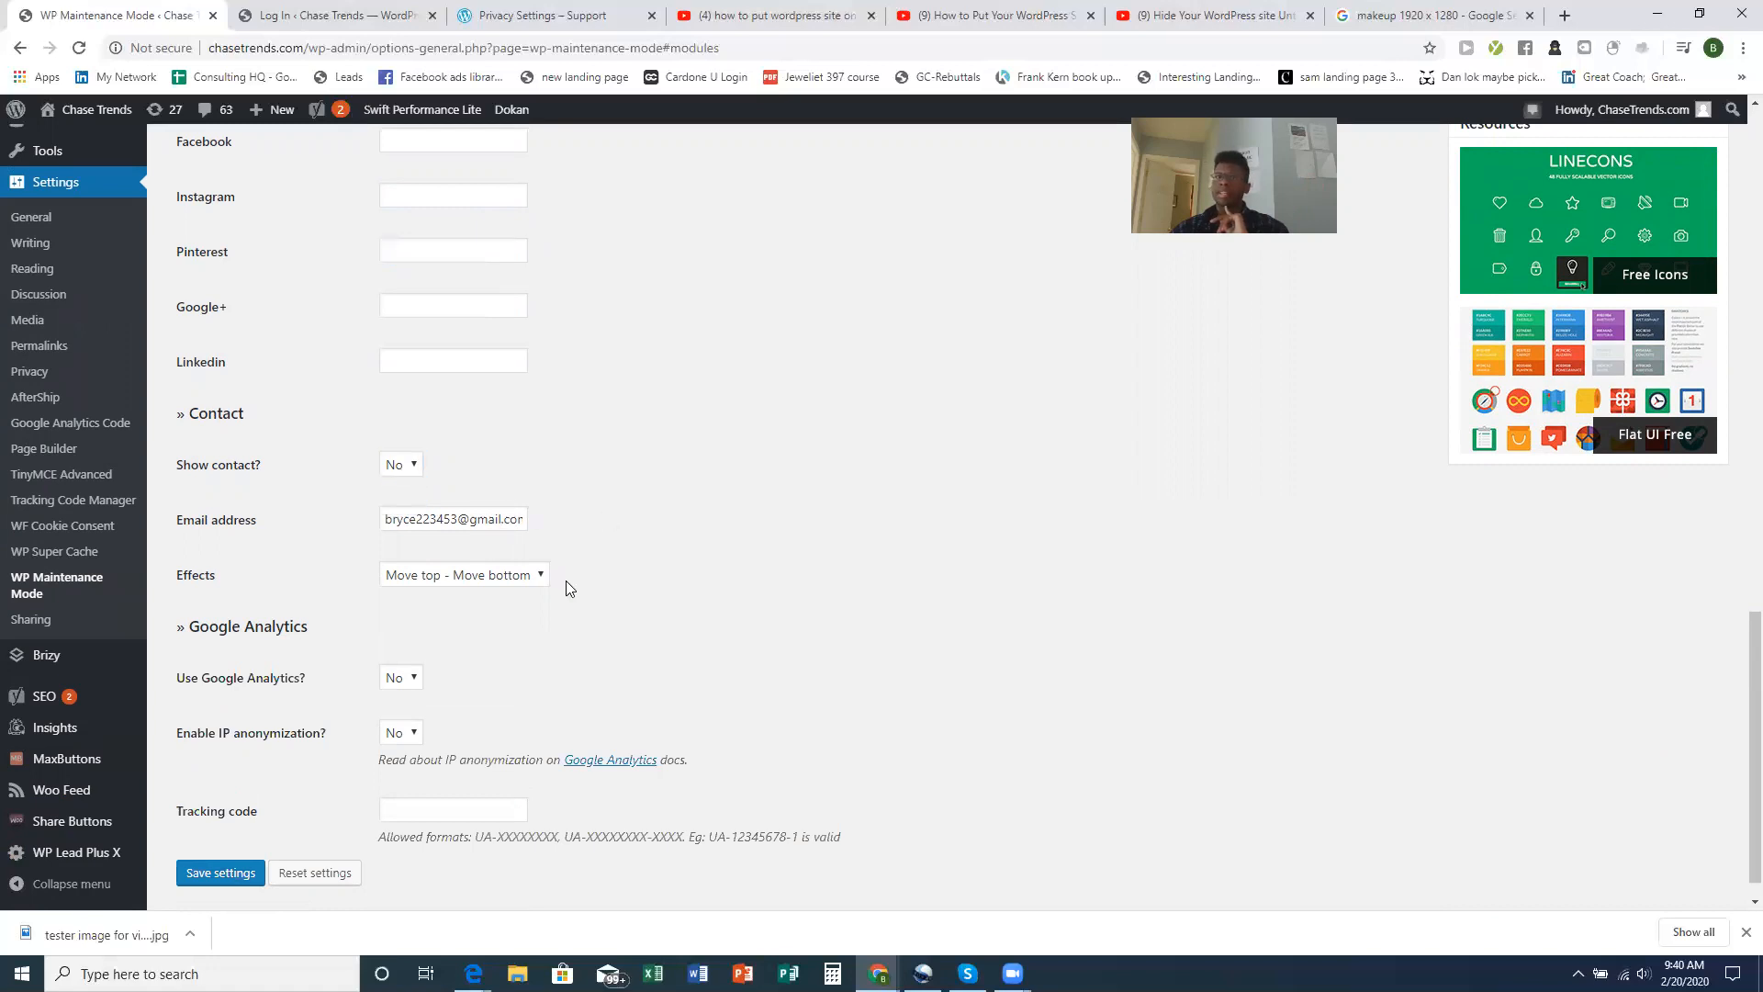
pyautogui.scroll(-1, 567, 588)
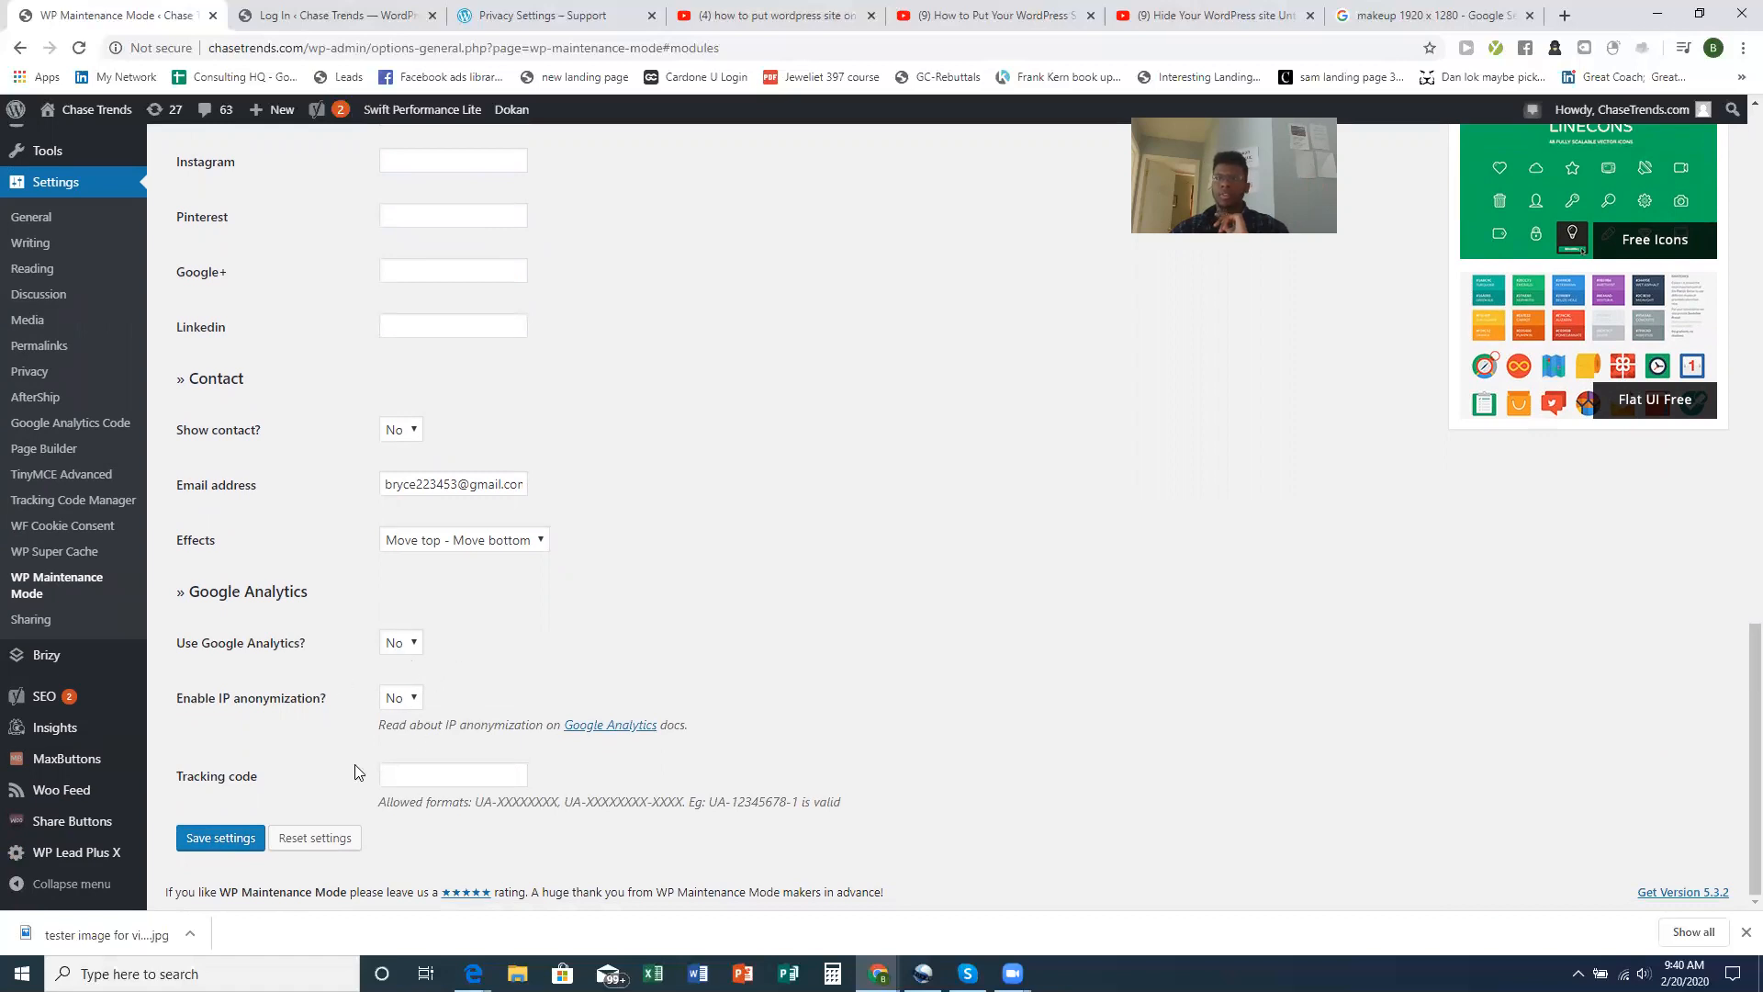
pyautogui.click(414, 664)
pyautogui.click(455, 779)
pyautogui.click(399, 646)
pyautogui.click(396, 659)
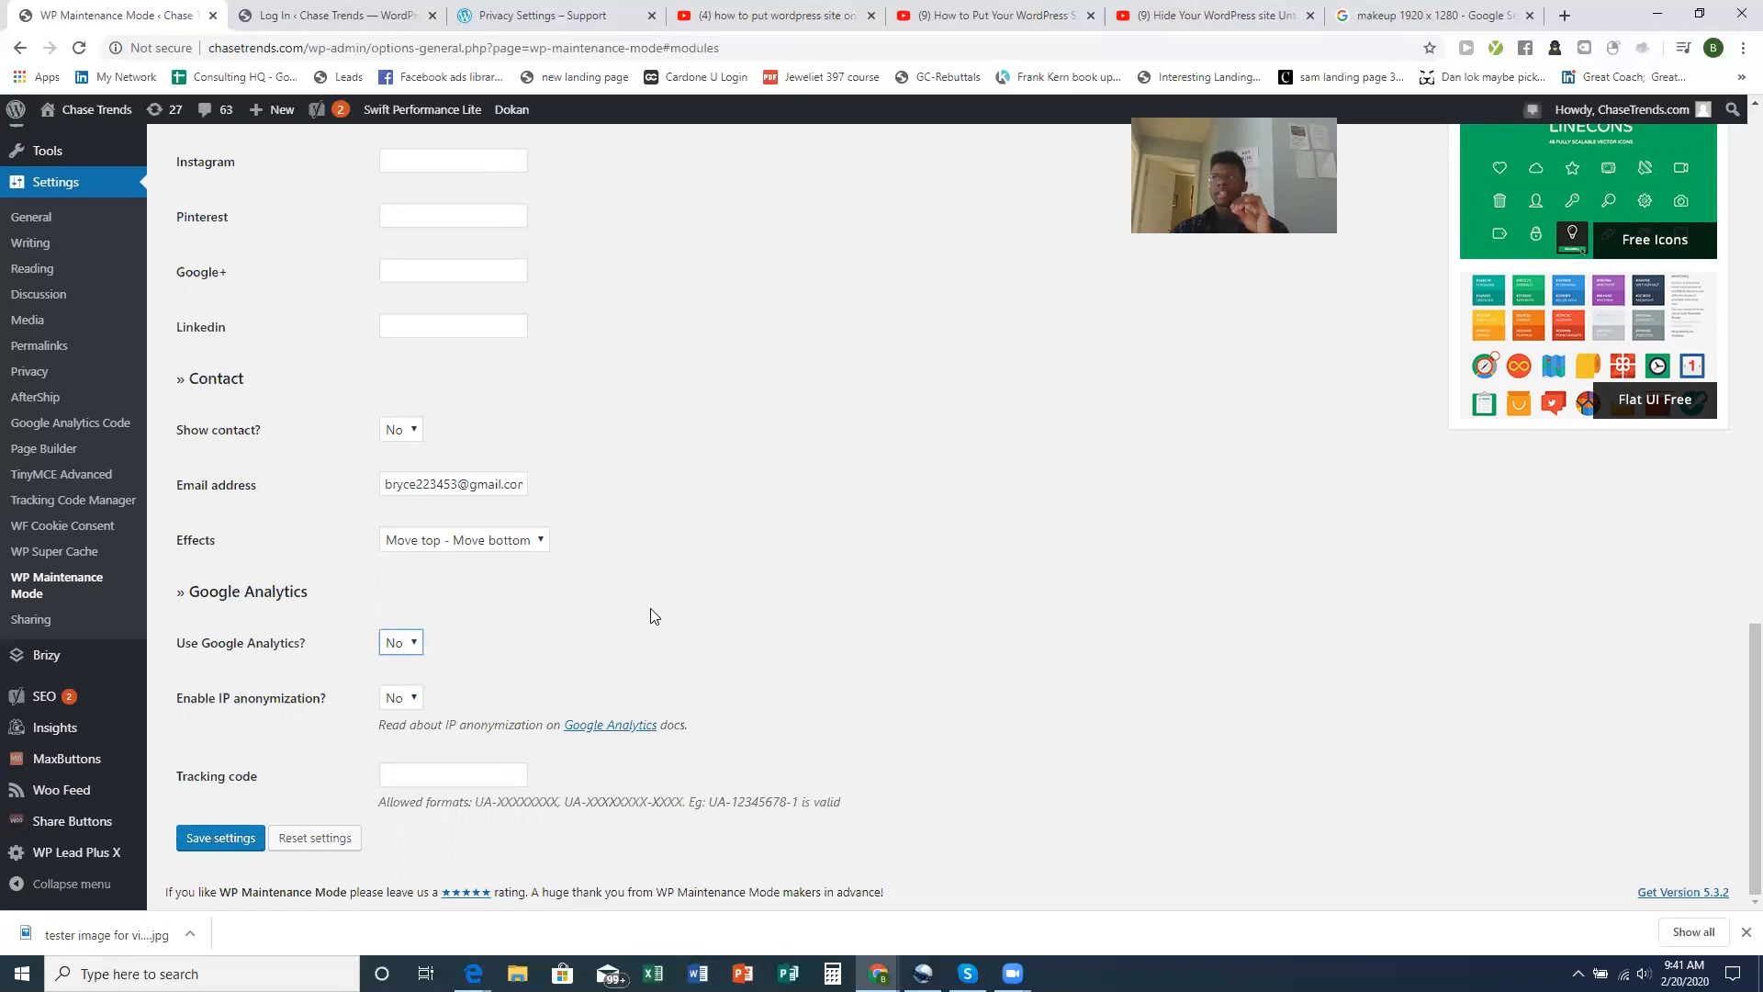
# Look over the module sections once more and save the Modules settings
pyautogui.scroll(6, 918, 780)
pyautogui.scroll(-3, 918, 777)
pyautogui.scroll(10, 835, 736)
pyautogui.scroll(-15, 475, 653)
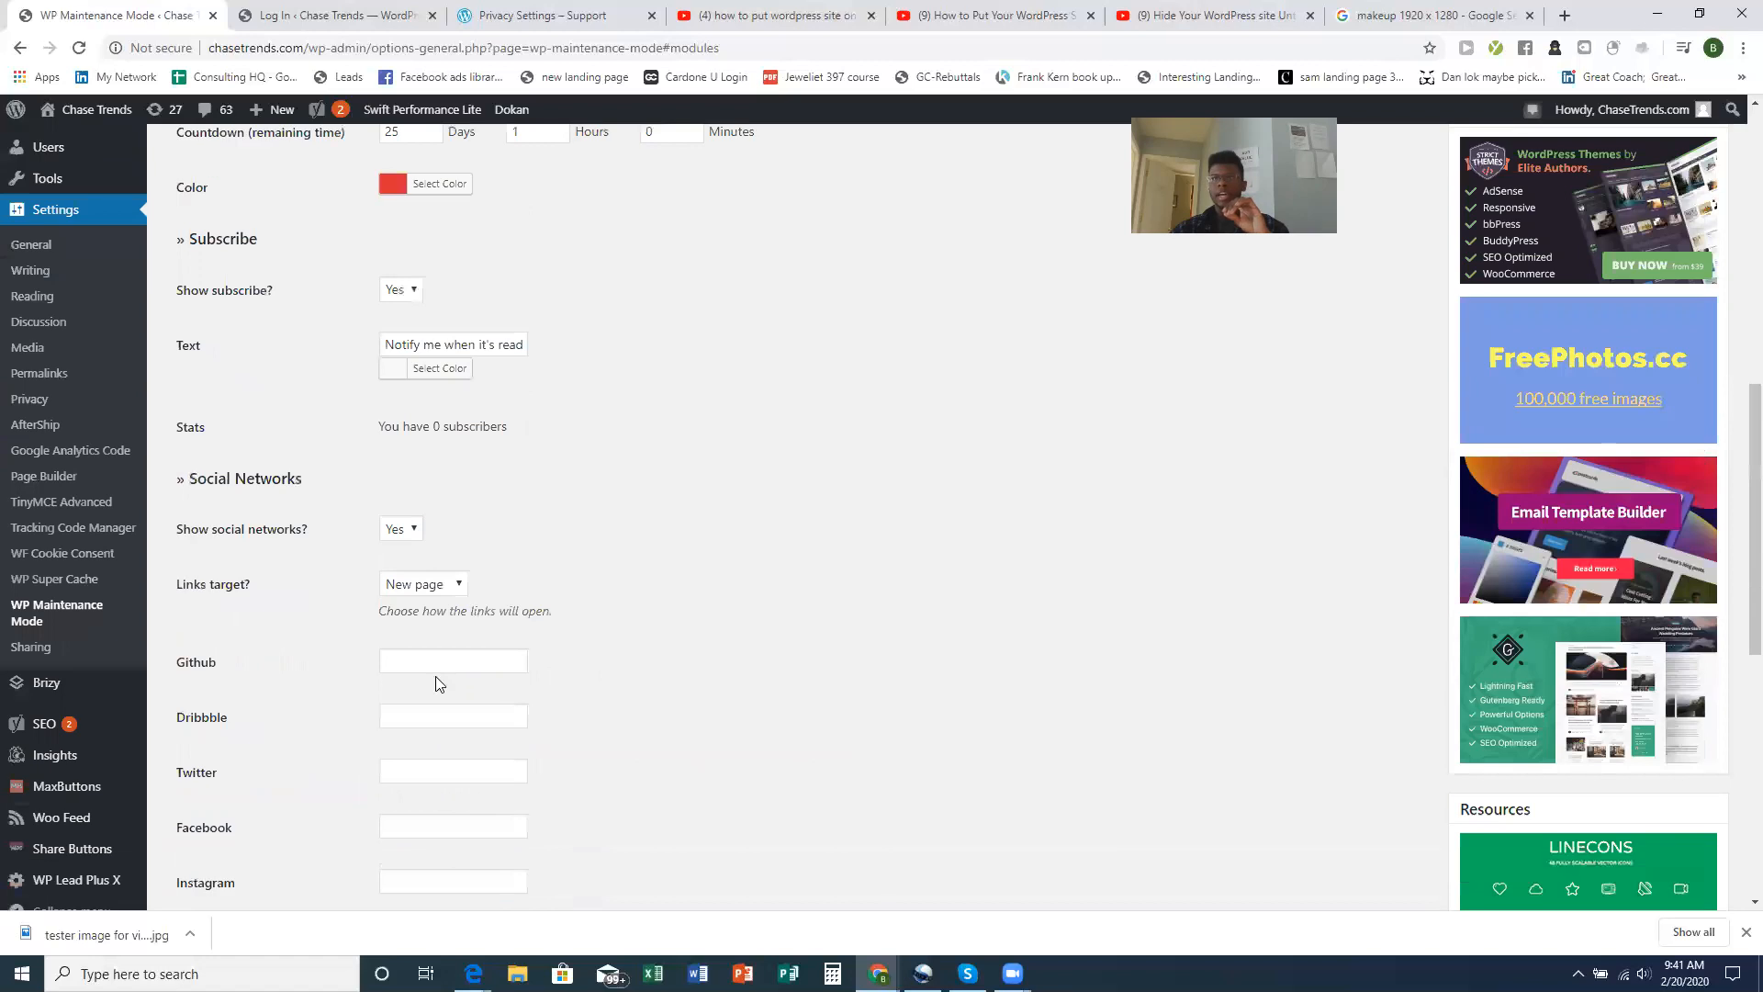
pyautogui.click(217, 839)
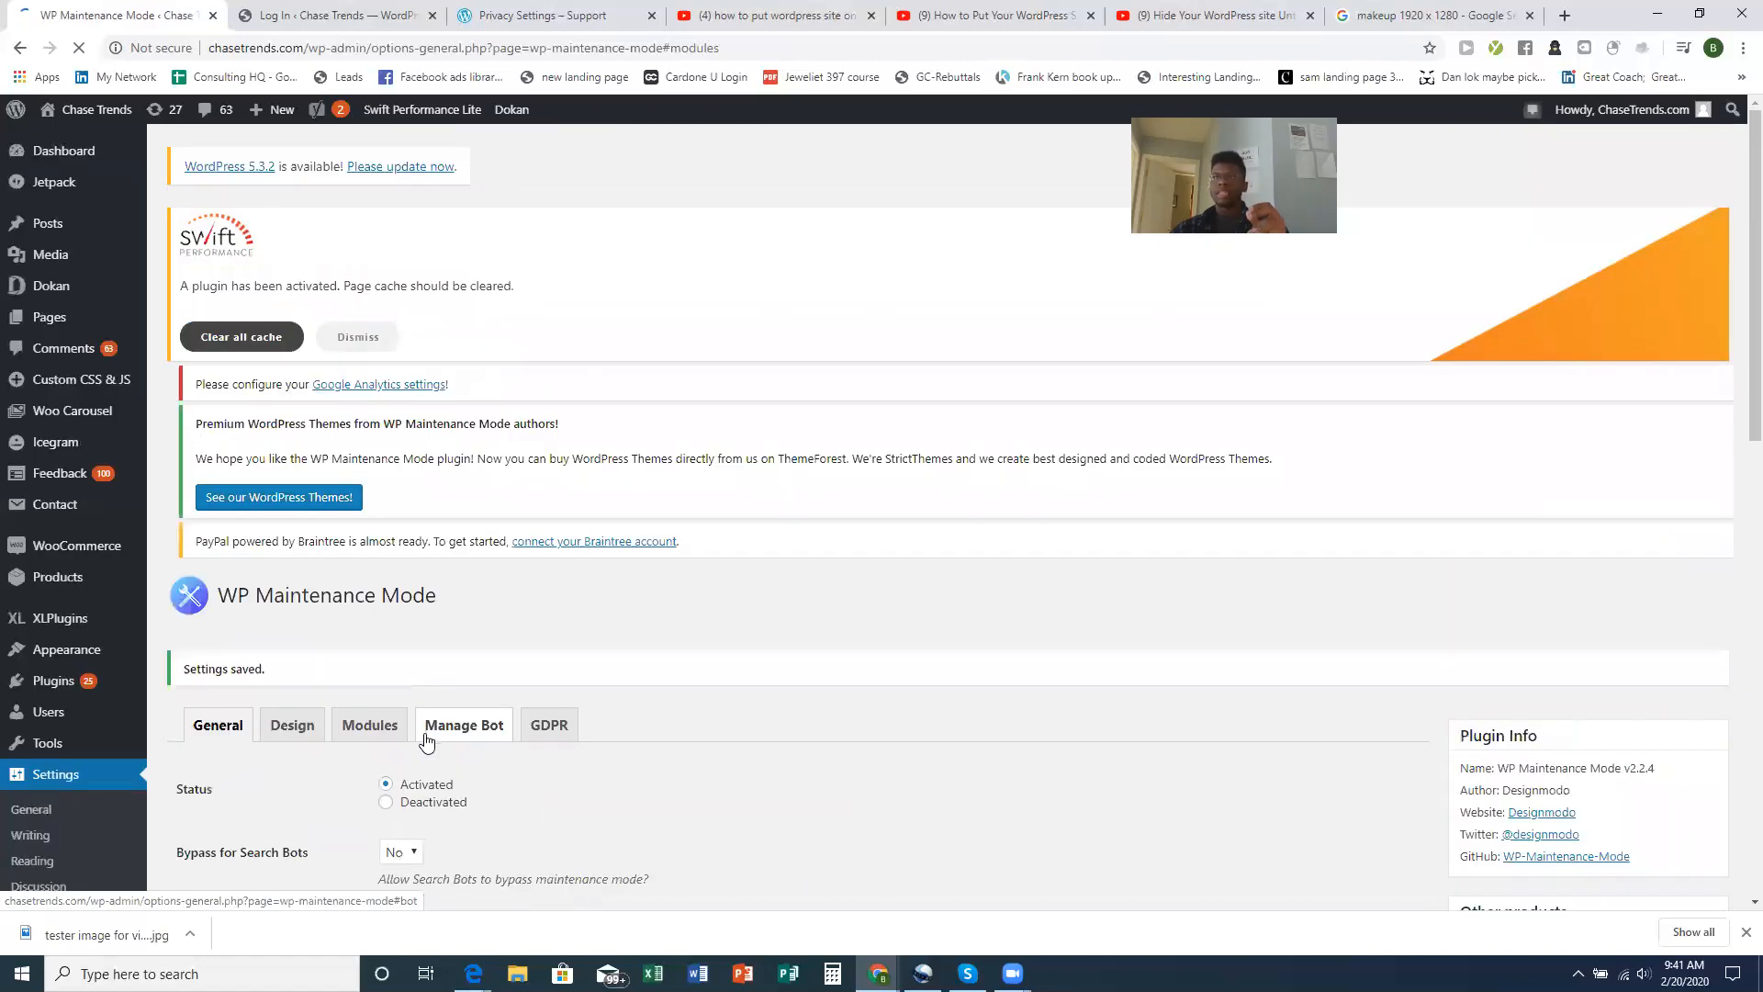
# Open the Manage Bot settings and review the bot's status, name and customisable messages
pyautogui.click(479, 751)
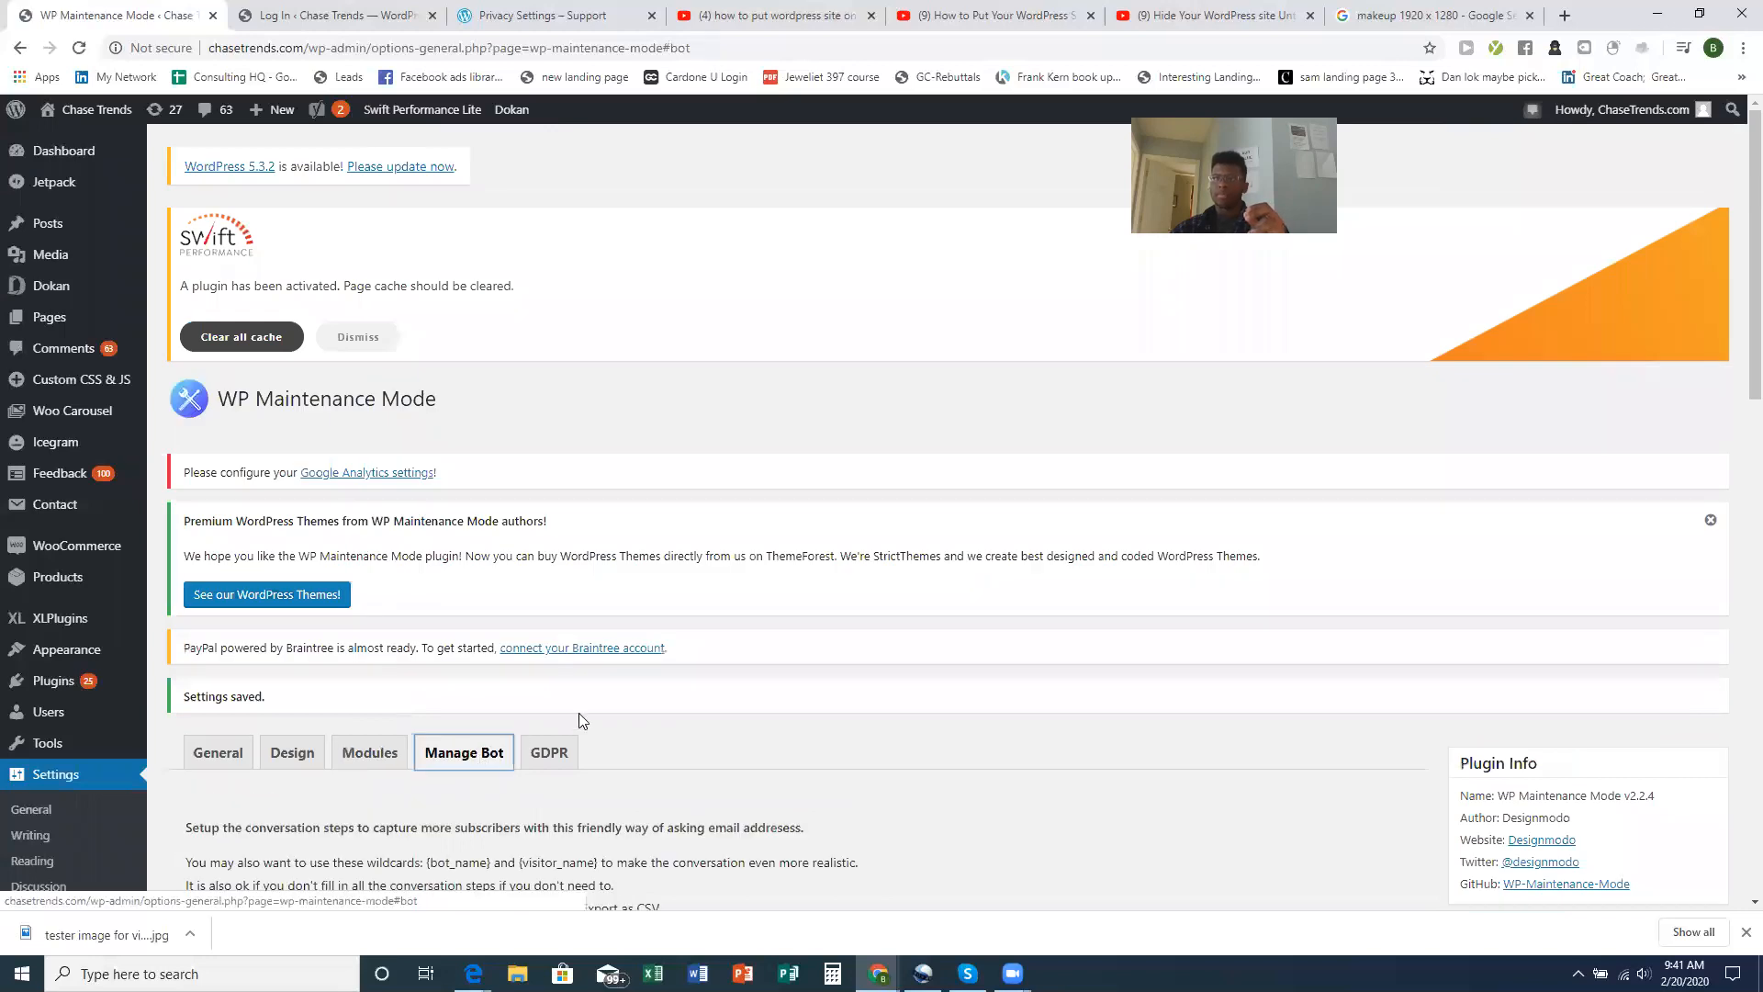
pyautogui.scroll(-1, 584, 712)
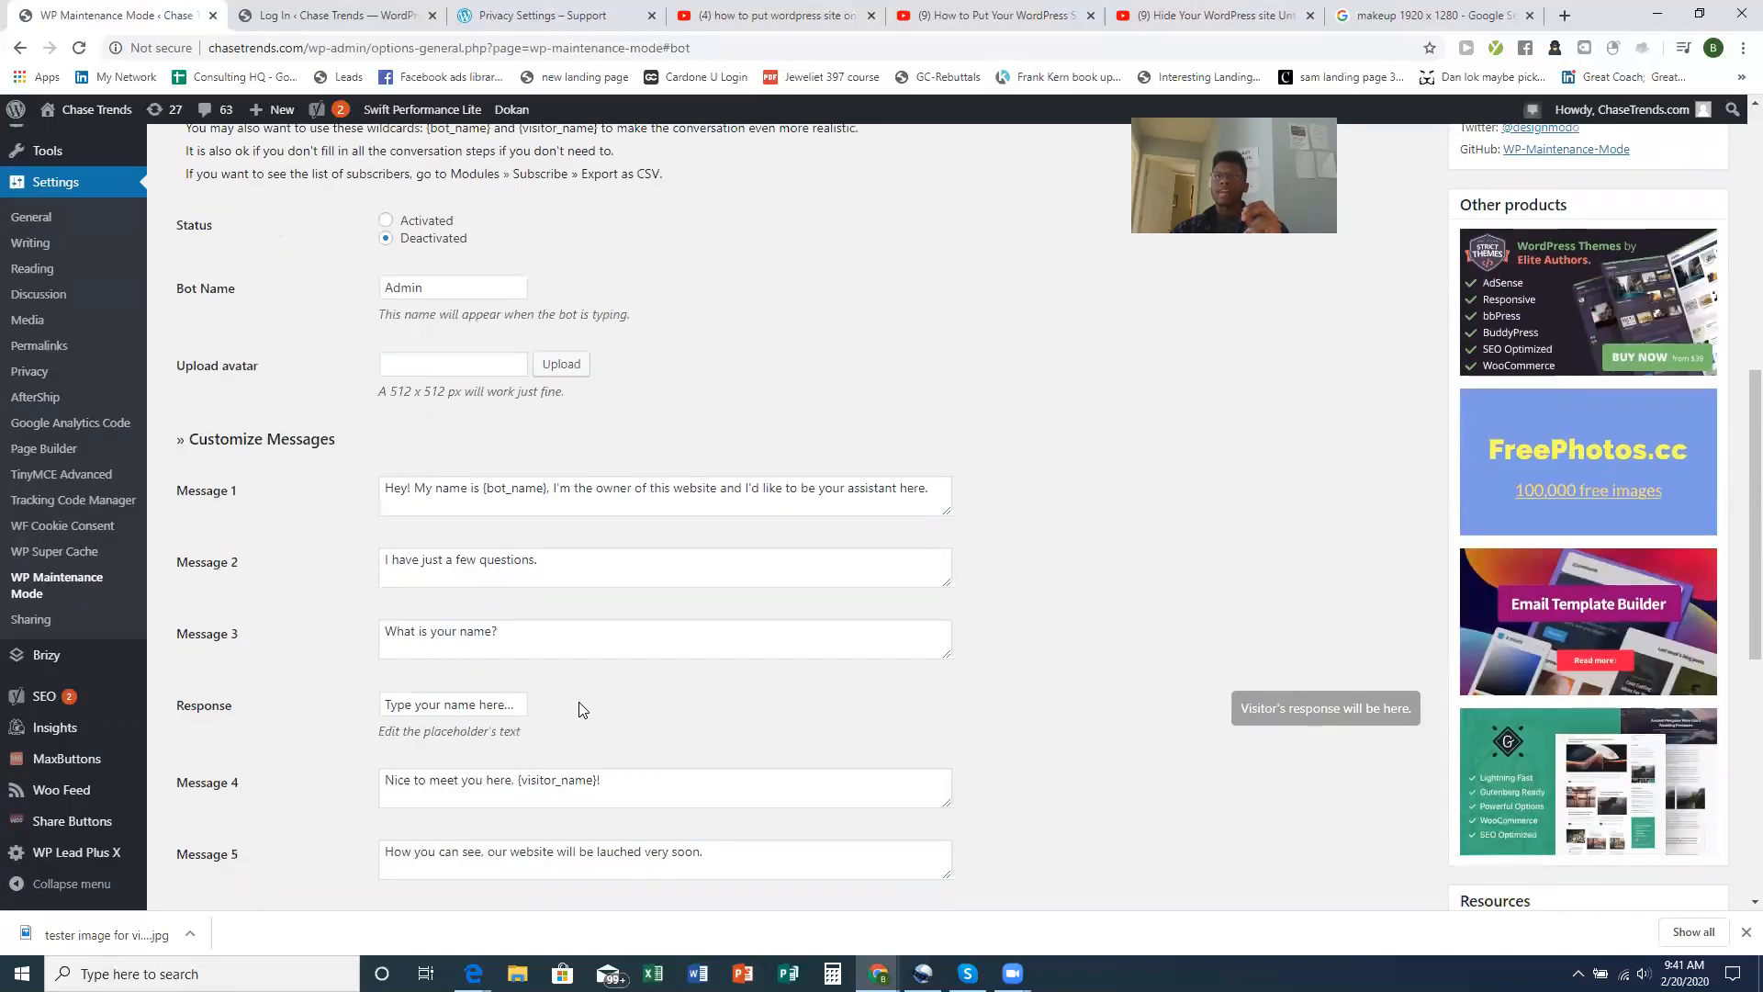
pyautogui.scroll(-4, 578, 702)
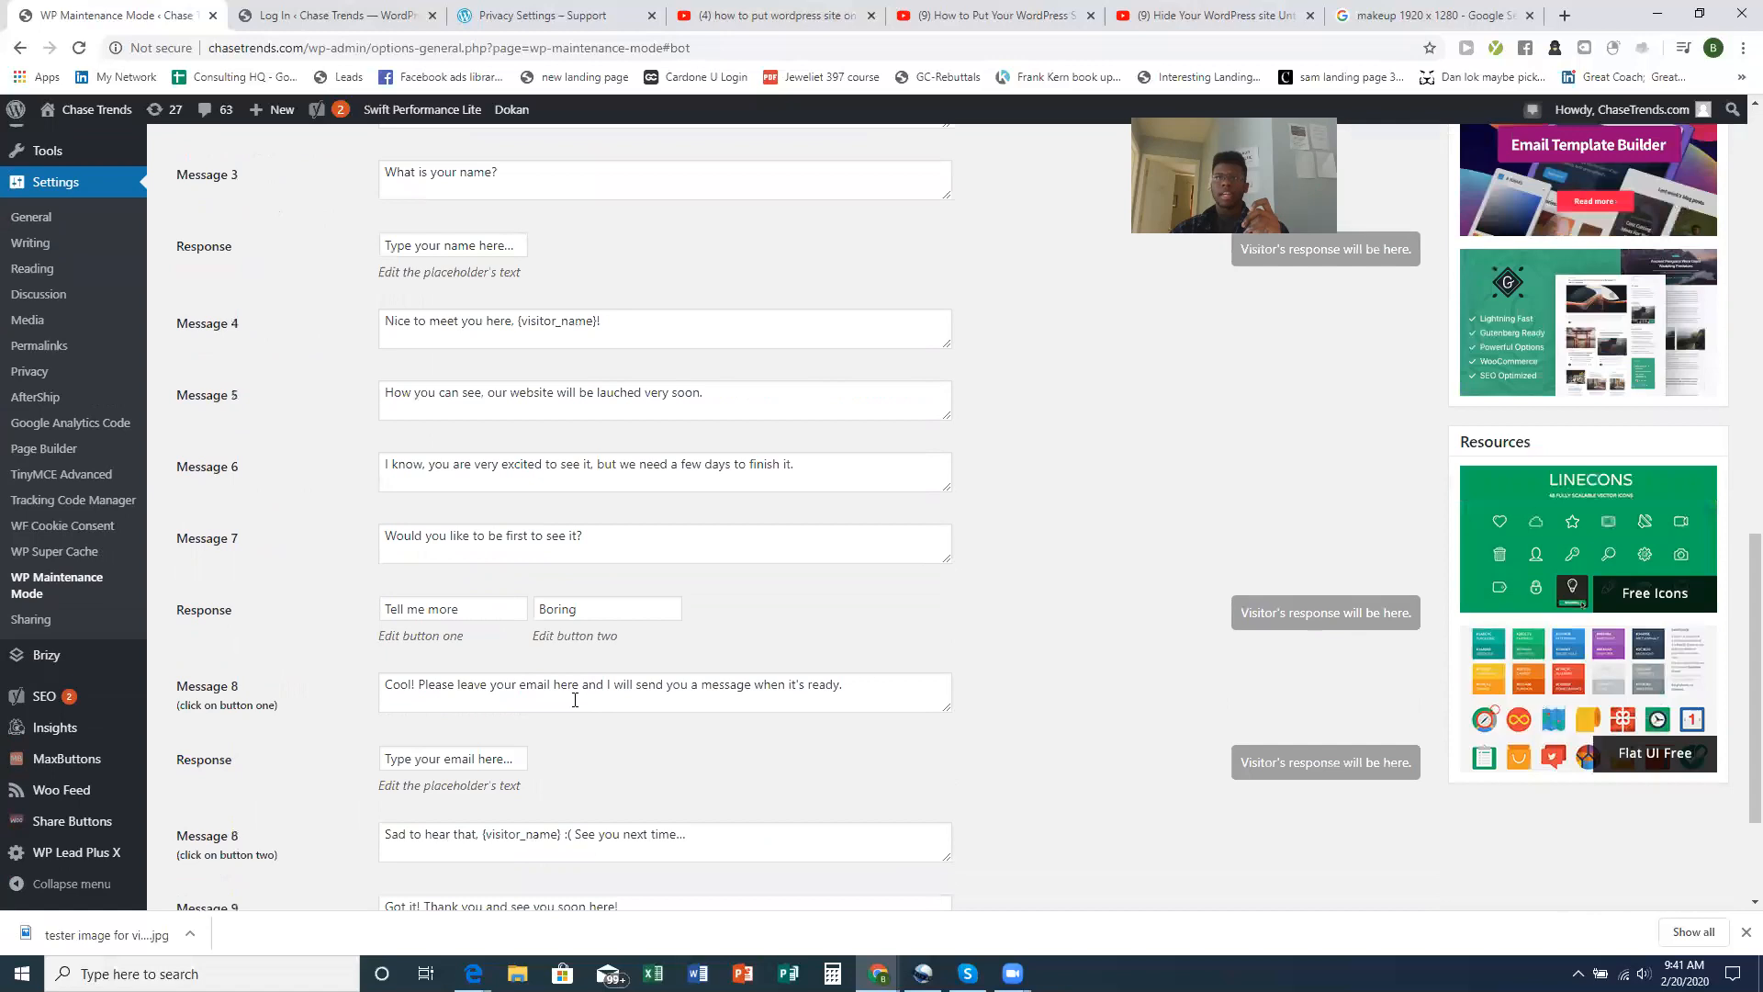
pyautogui.scroll(5, 550, 643)
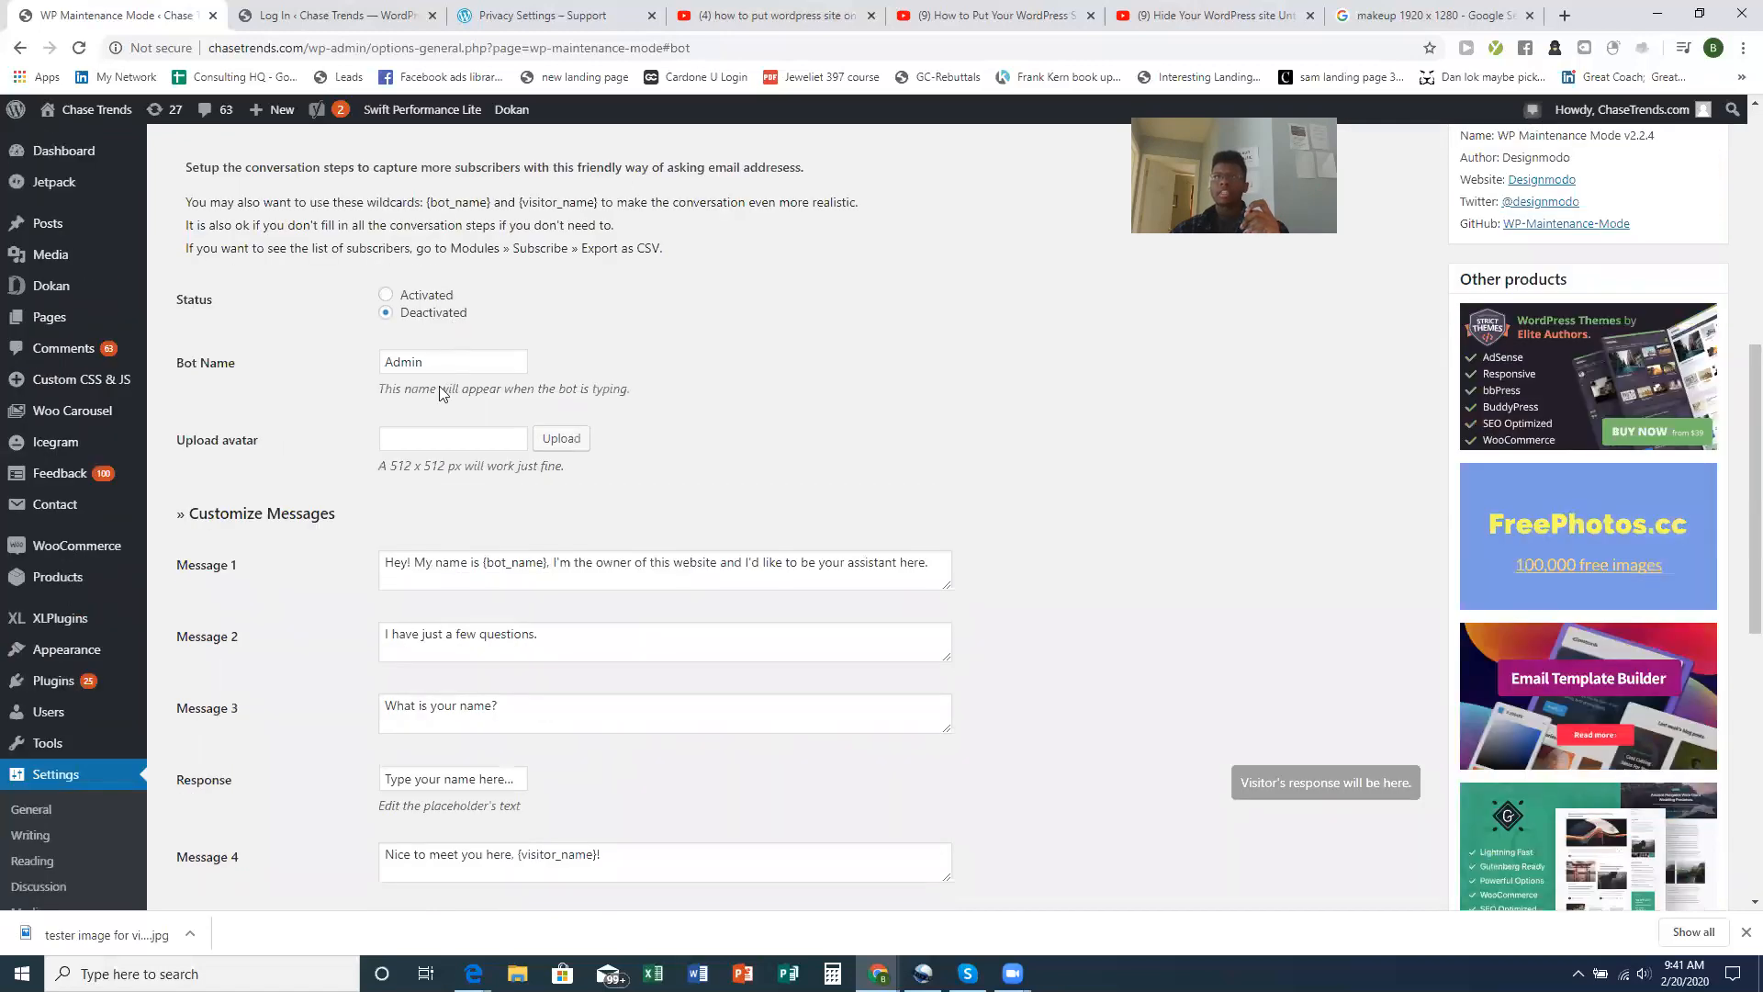
# Review the GDPR settings' privacy policy and form text fields, and recheck the General settings' maintenance status
pyautogui.scroll(7, 531, 532)
pyautogui.click(554, 739)
pyautogui.scroll(-7, 514, 679)
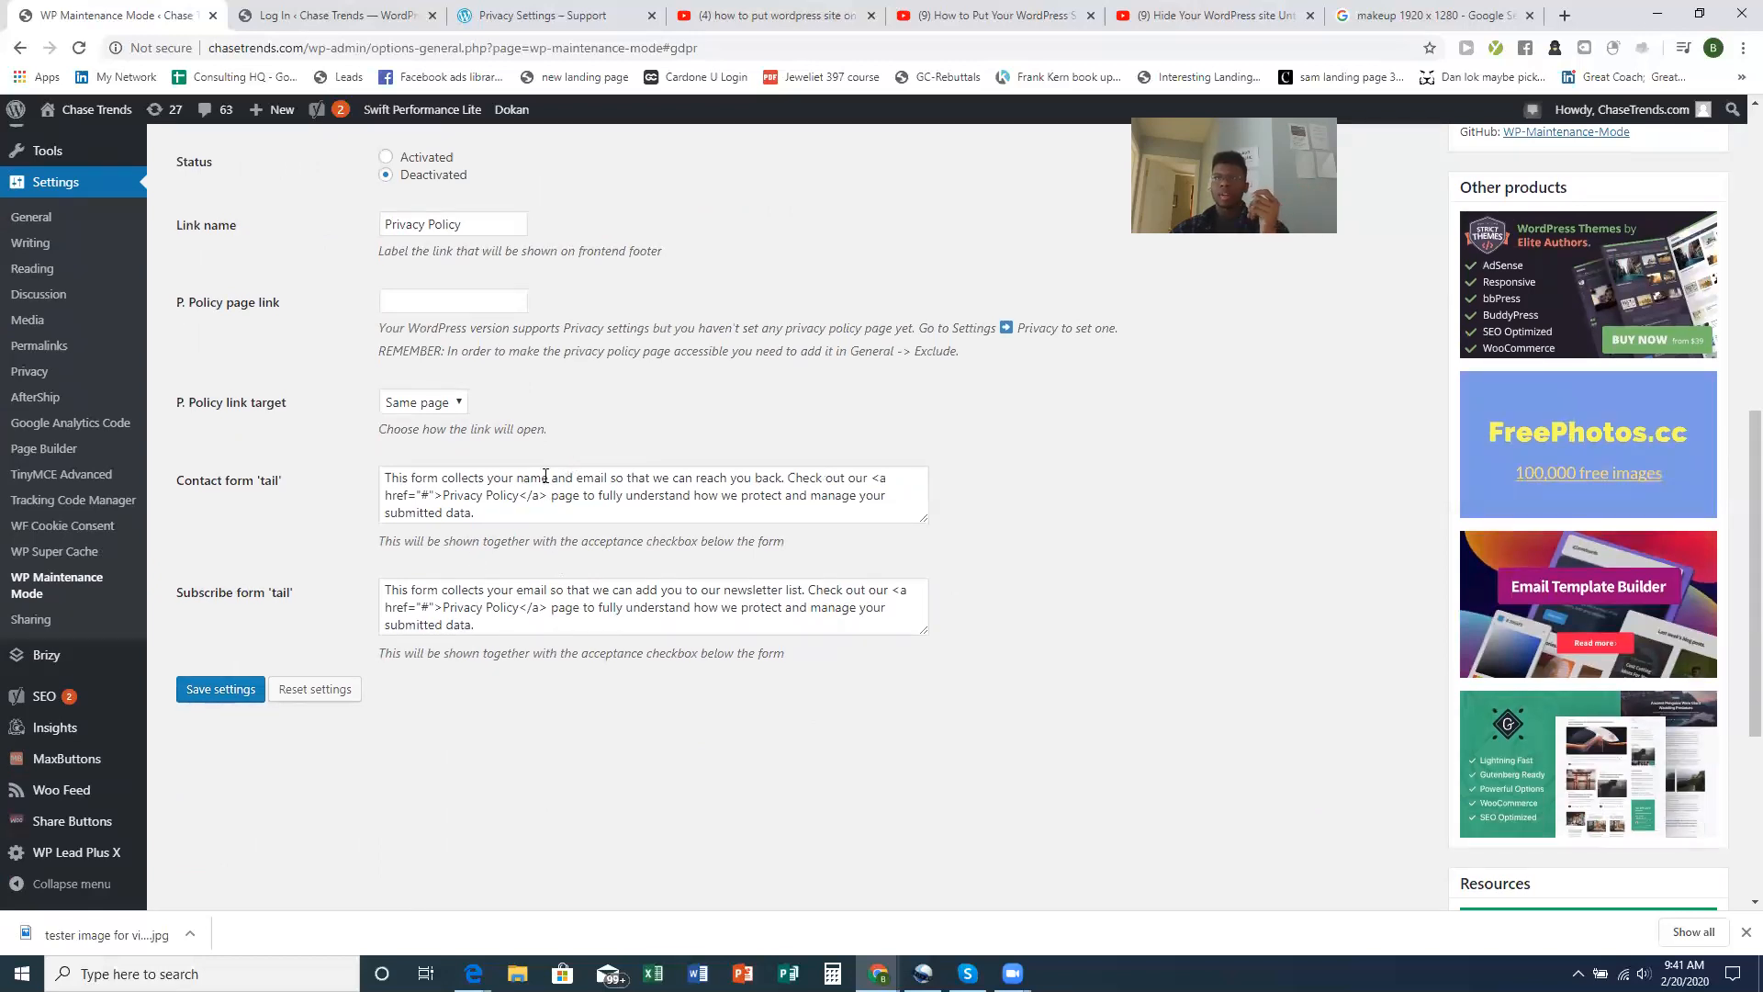
pyautogui.scroll(8, 617, 404)
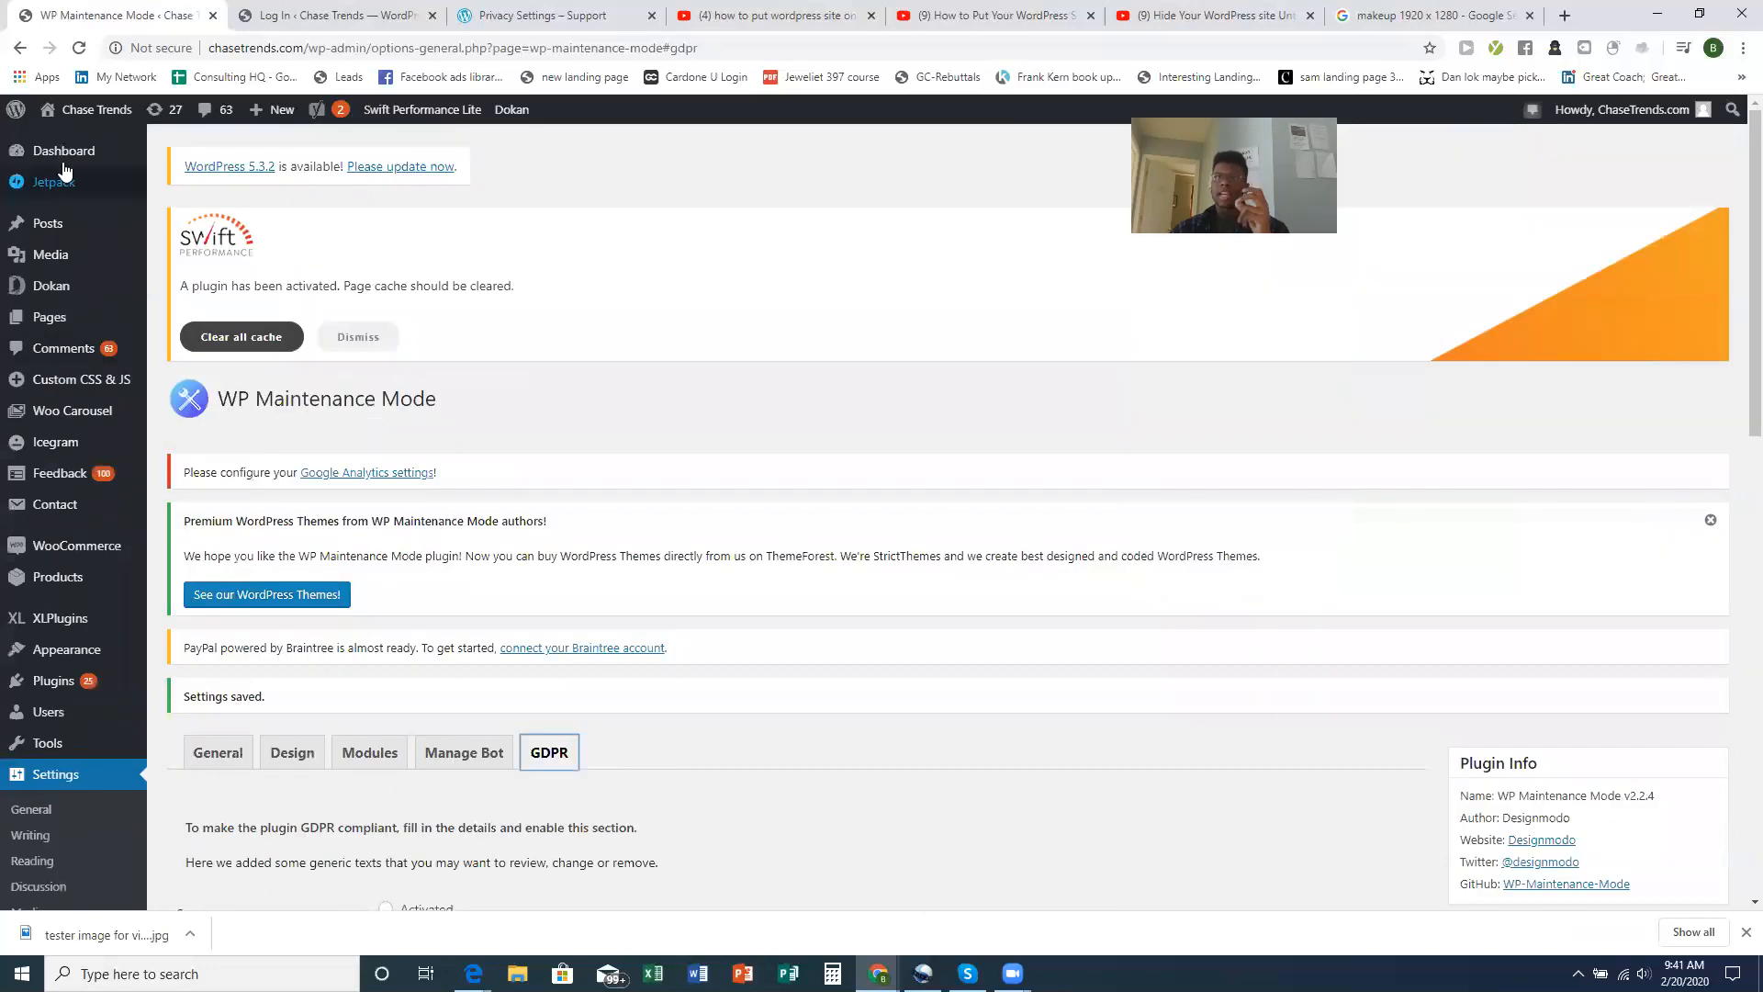
pyautogui.click(216, 753)
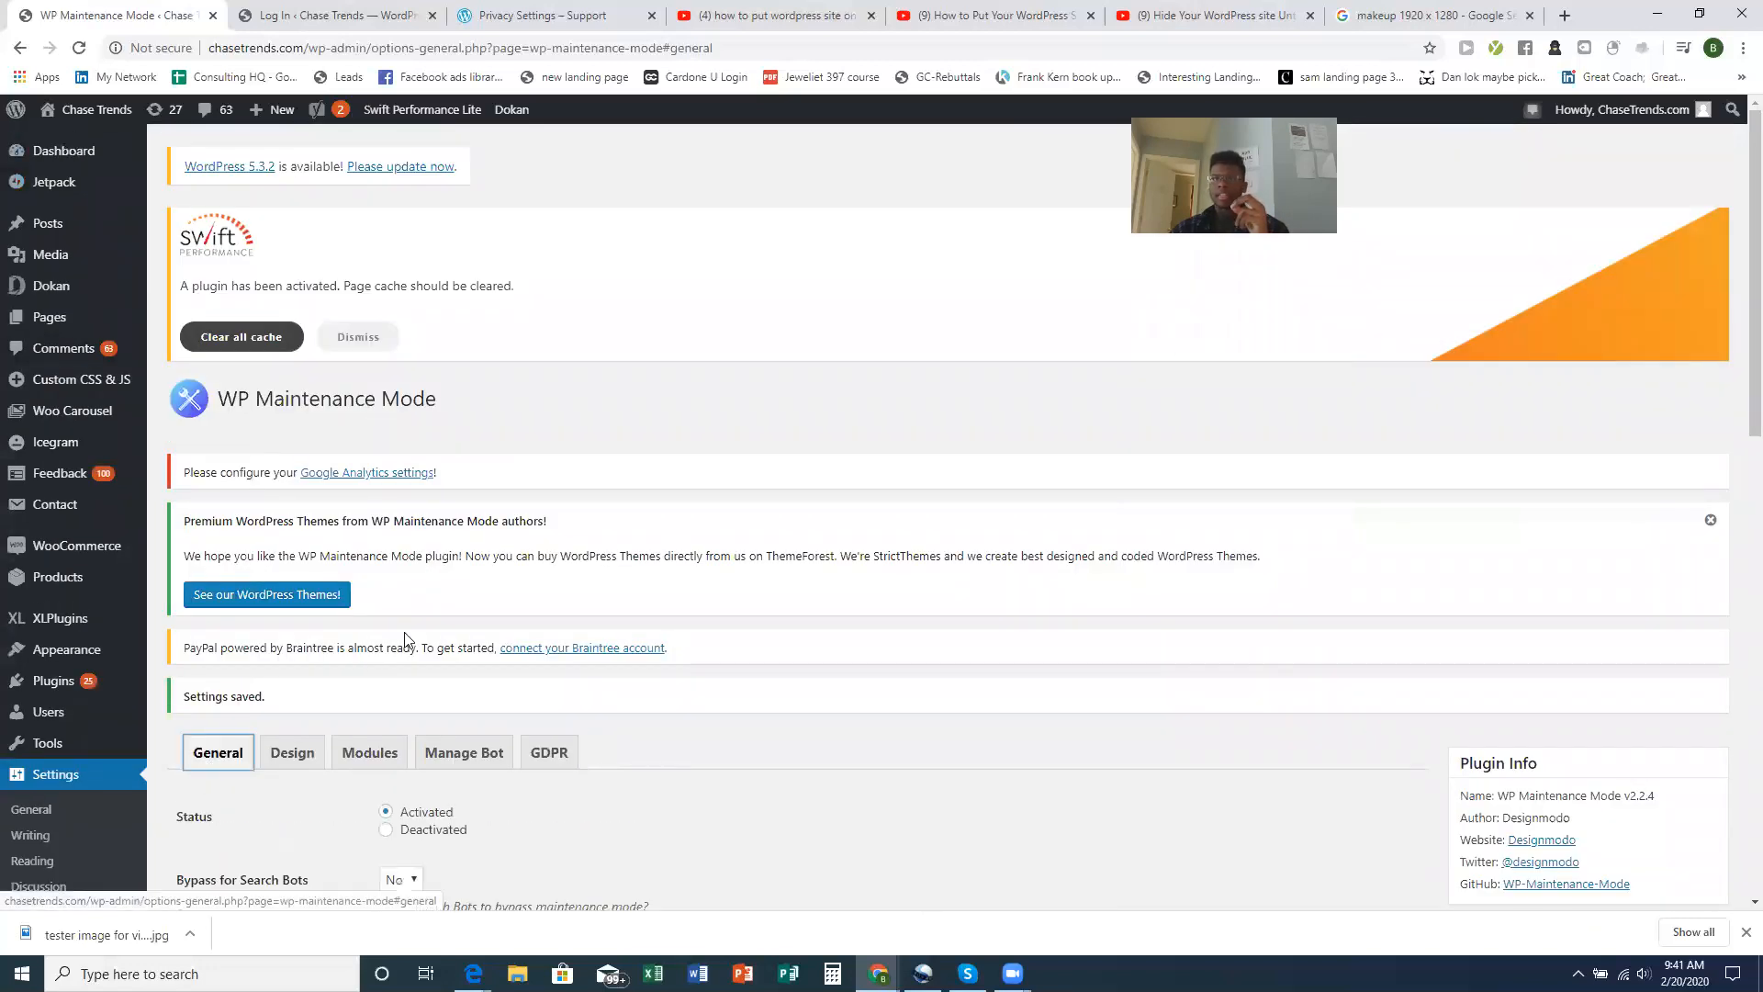
pyautogui.scroll(-6, 431, 323)
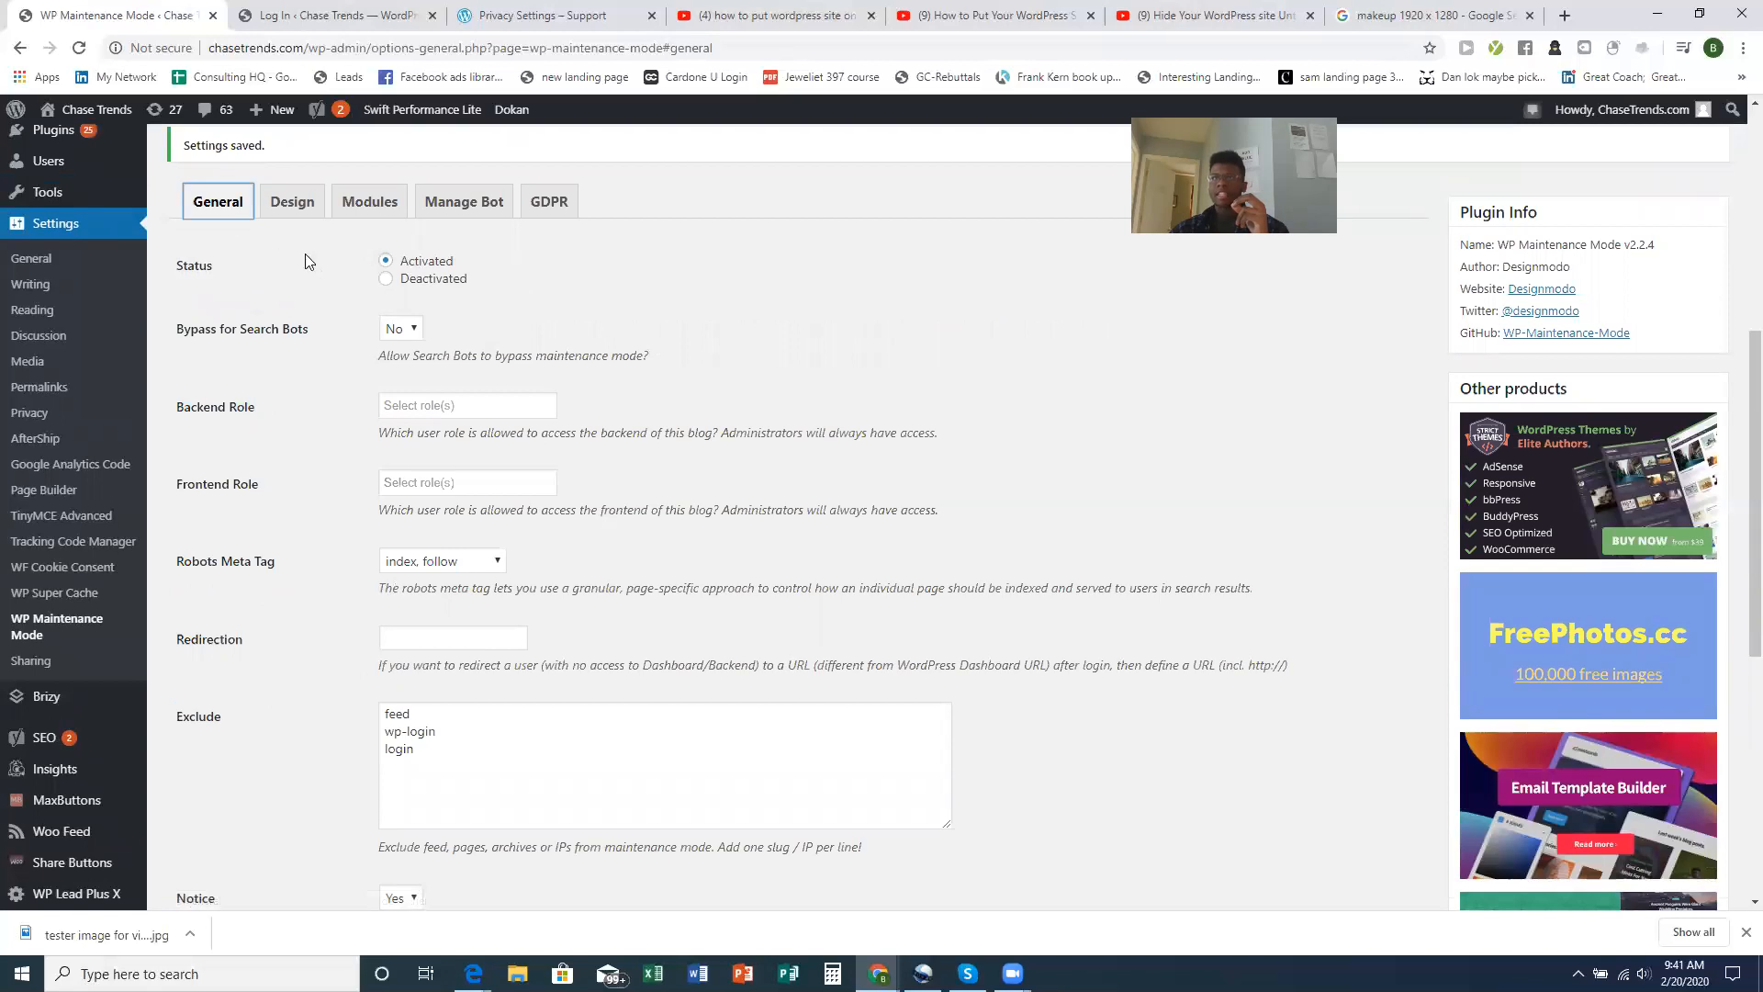
# View the Chase Trends storefront as the logged-in administrator and return to the WordPress dashboard
pyautogui.scroll(5, 55, 193)
pyautogui.click(83, 112)
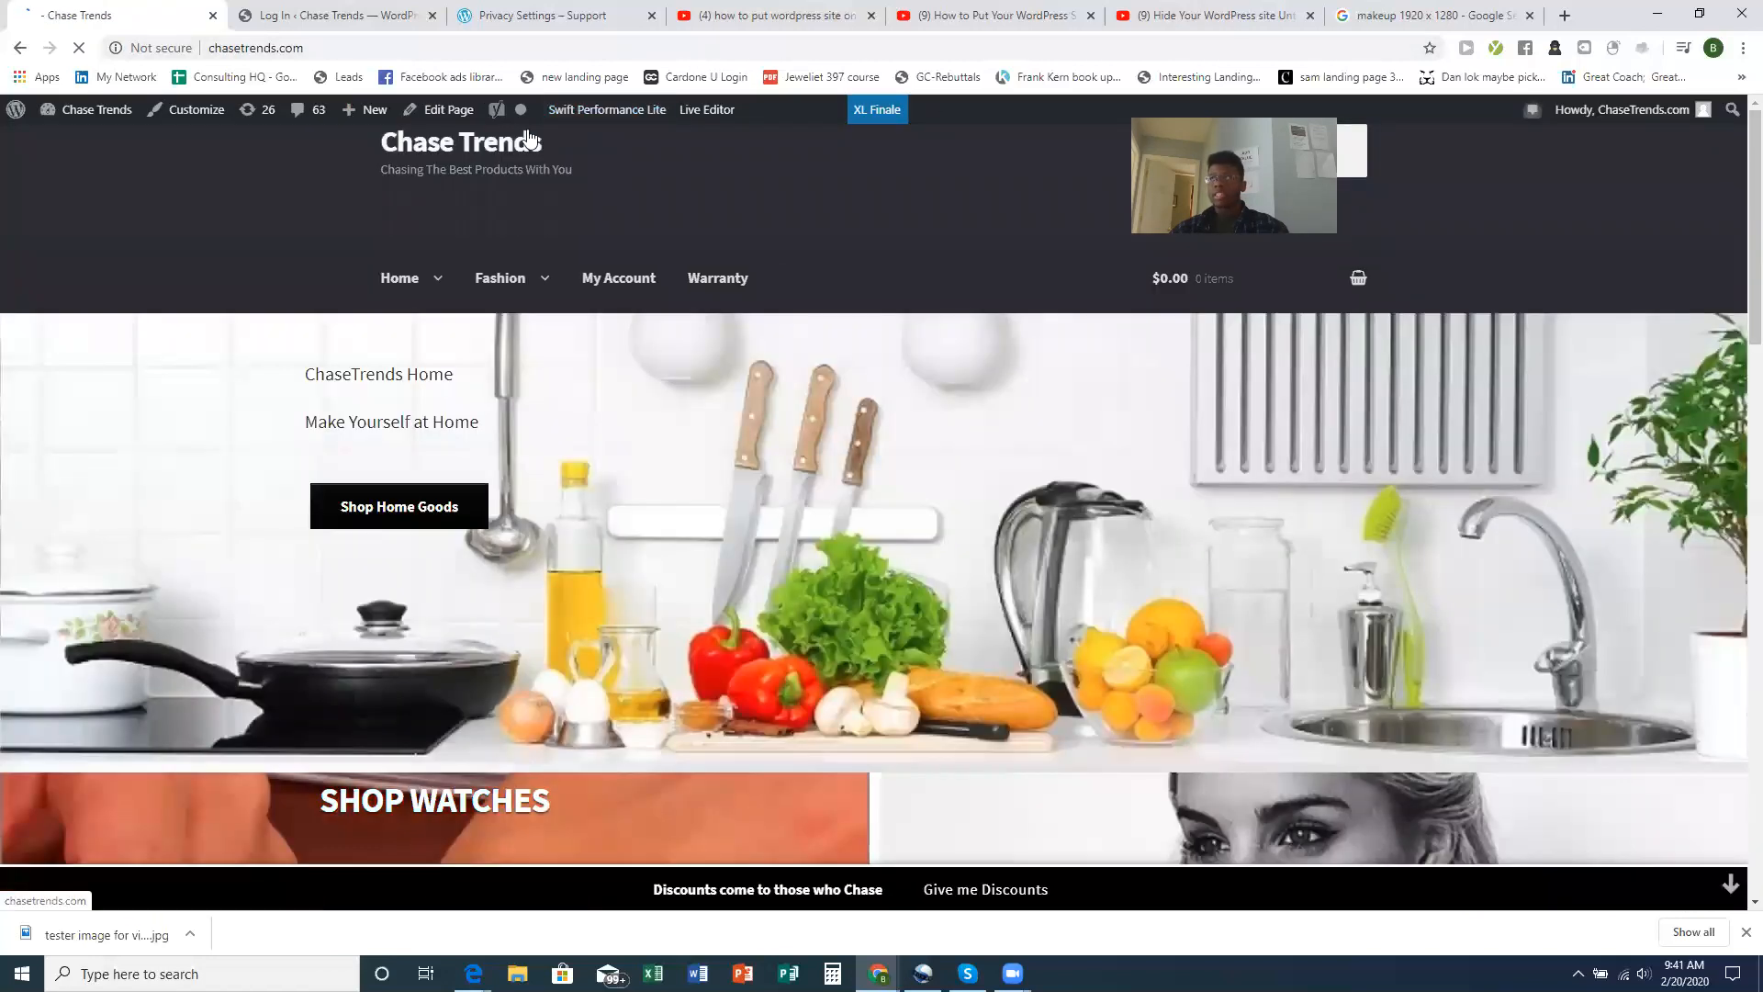
pyautogui.moveTo(1622, 109)
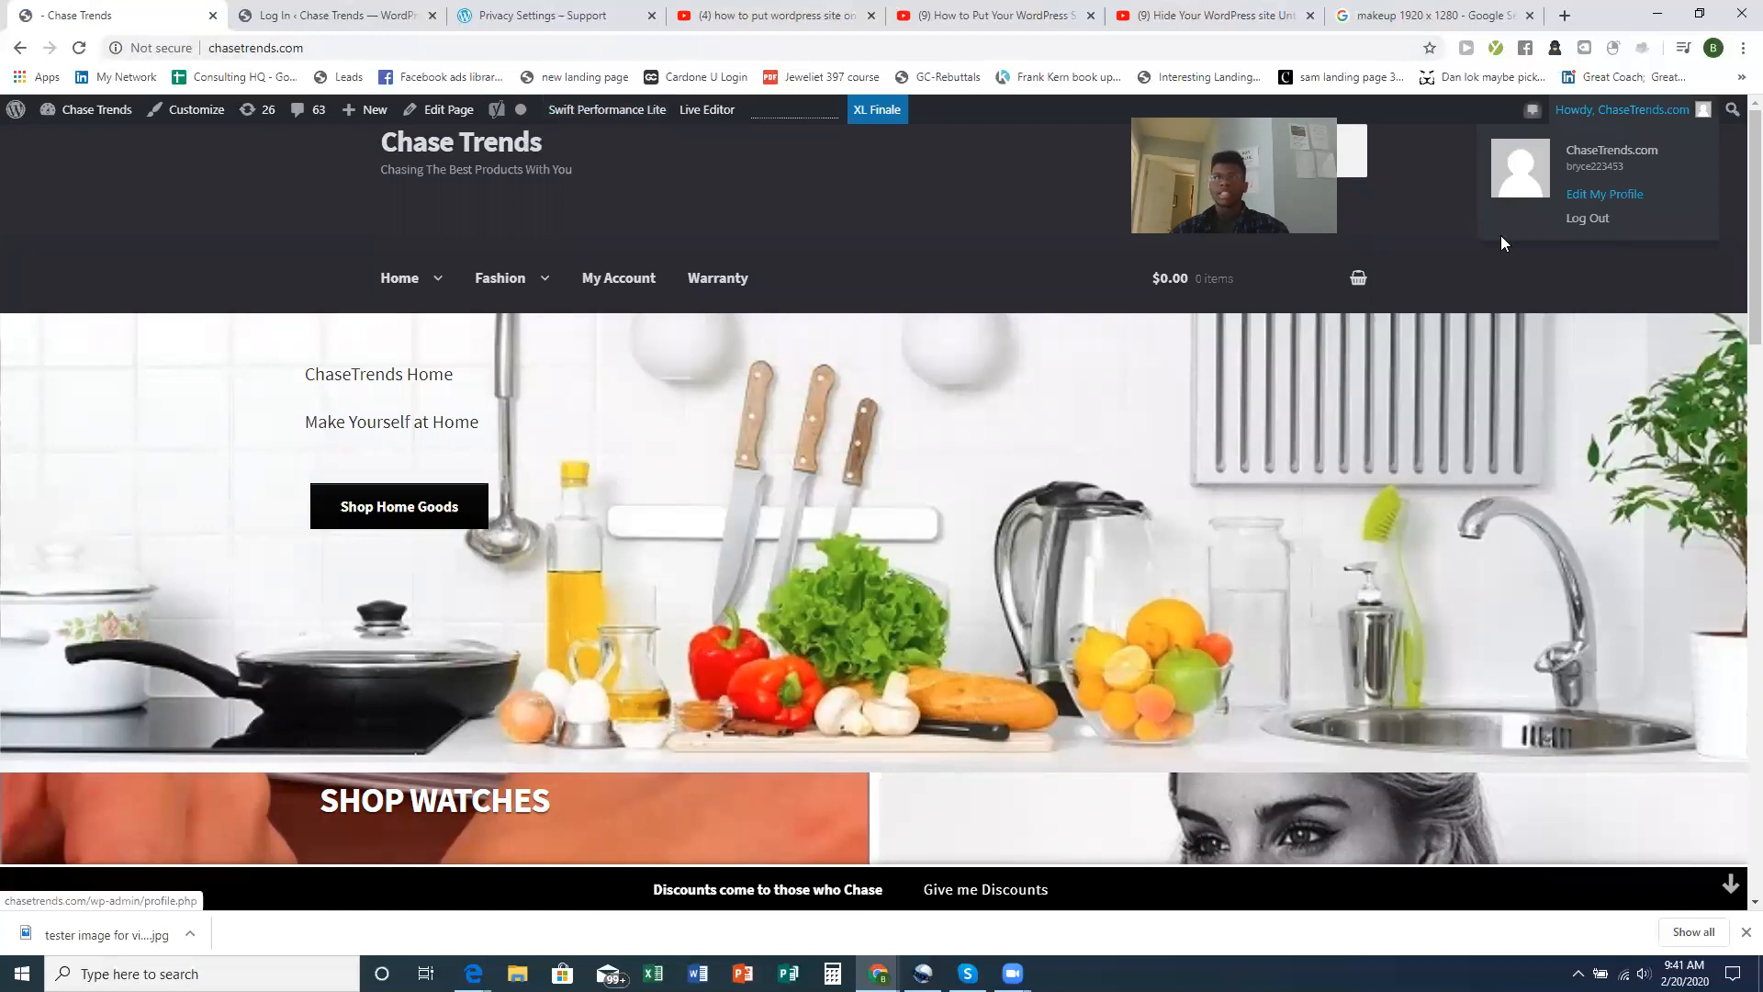
pyautogui.moveTo(50, 110)
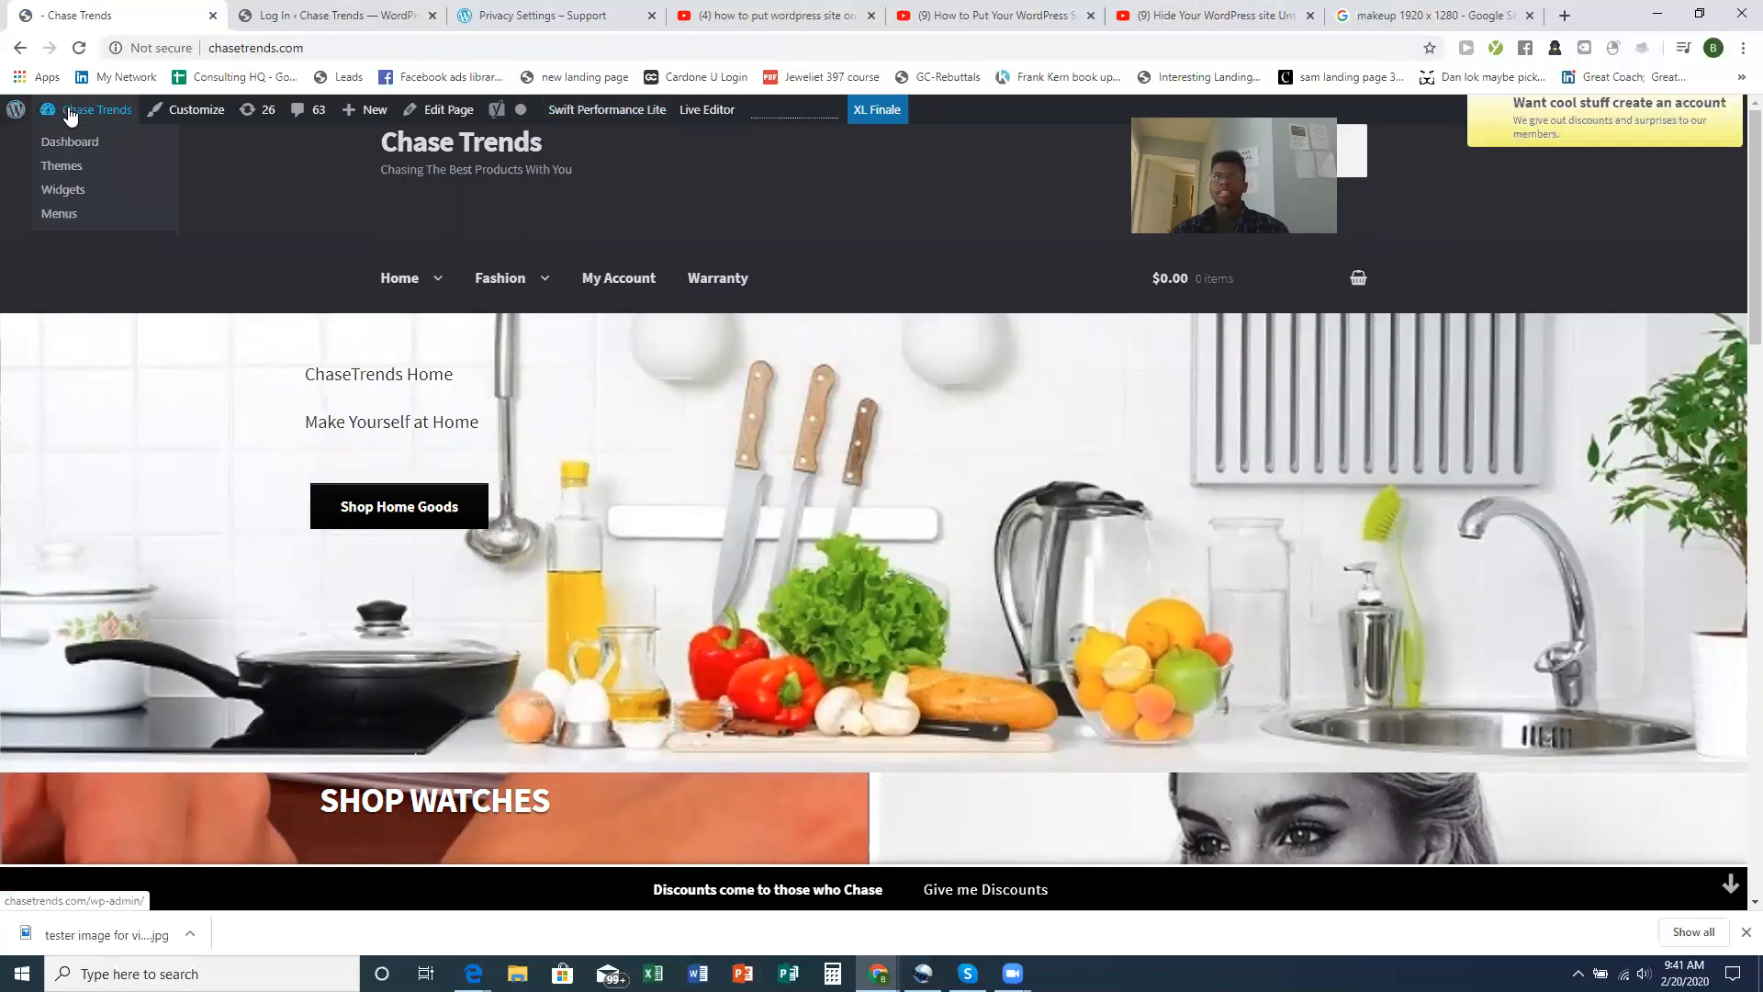
pyautogui.click(69, 142)
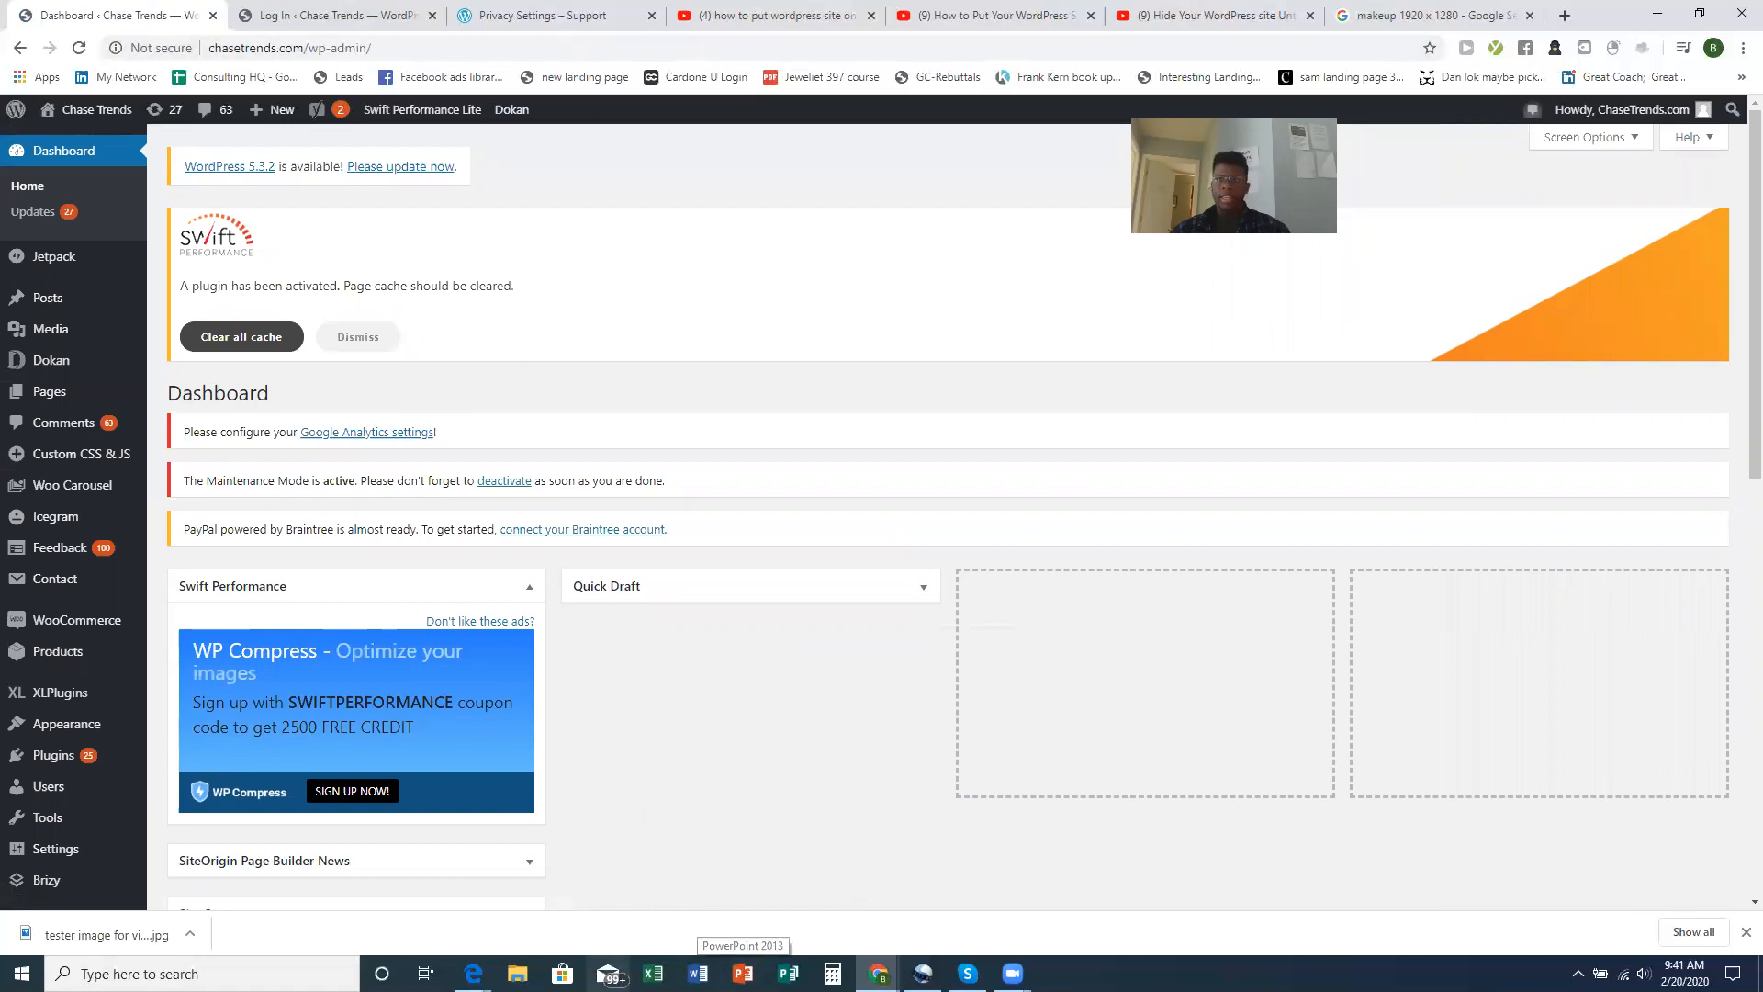
# Switch to Edge and bring up the Chase Trends maintenance page as visitors see it
pyautogui.moveTo(474, 973)
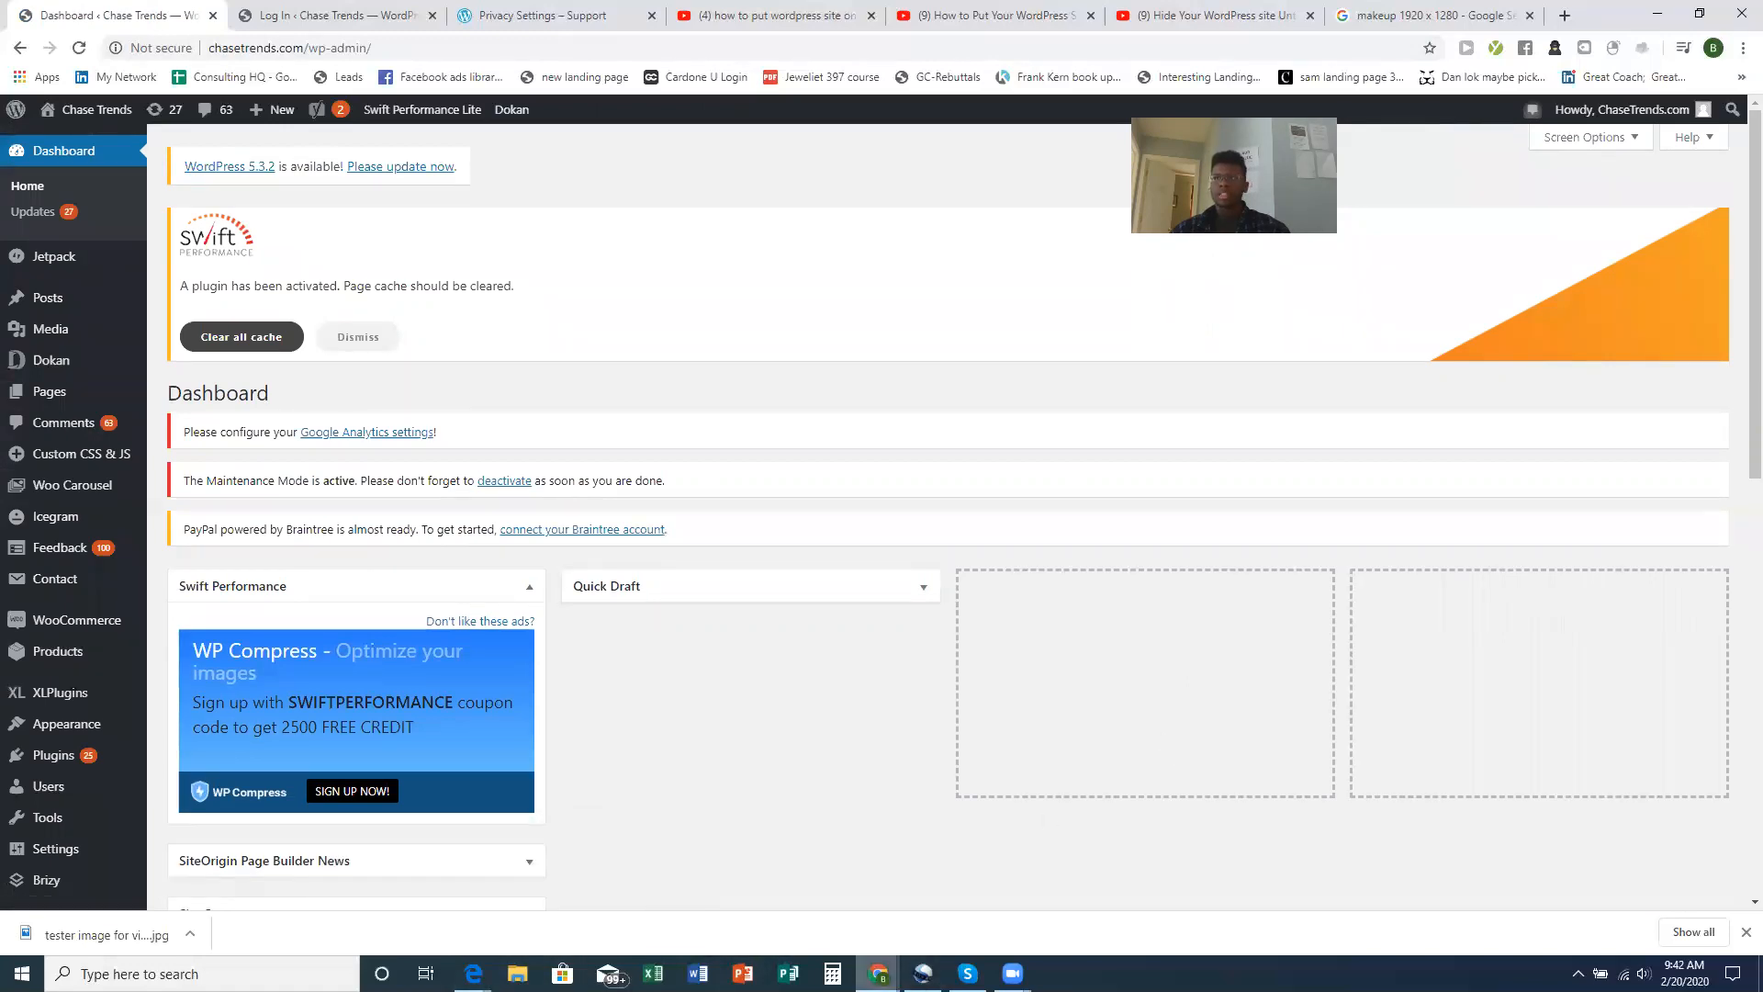
pyautogui.click(527, 887)
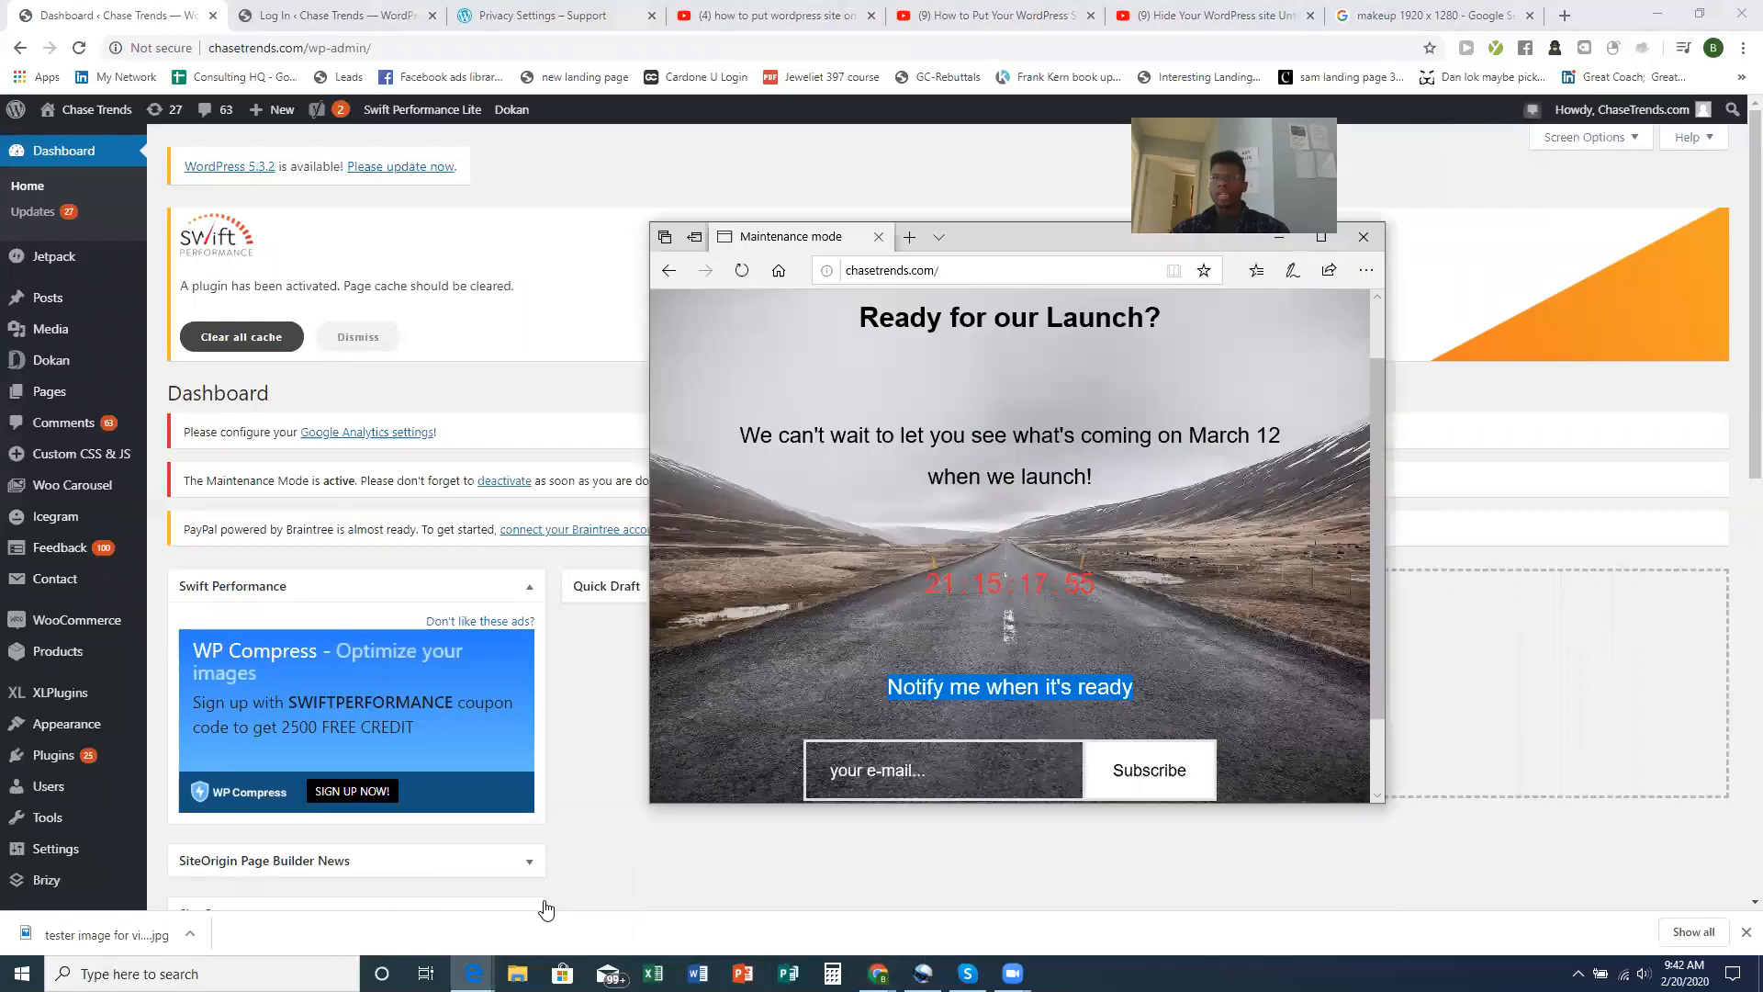
# Reload the maintenance page, view it at full window size, and restore the smaller window
pyautogui.click(745, 266)
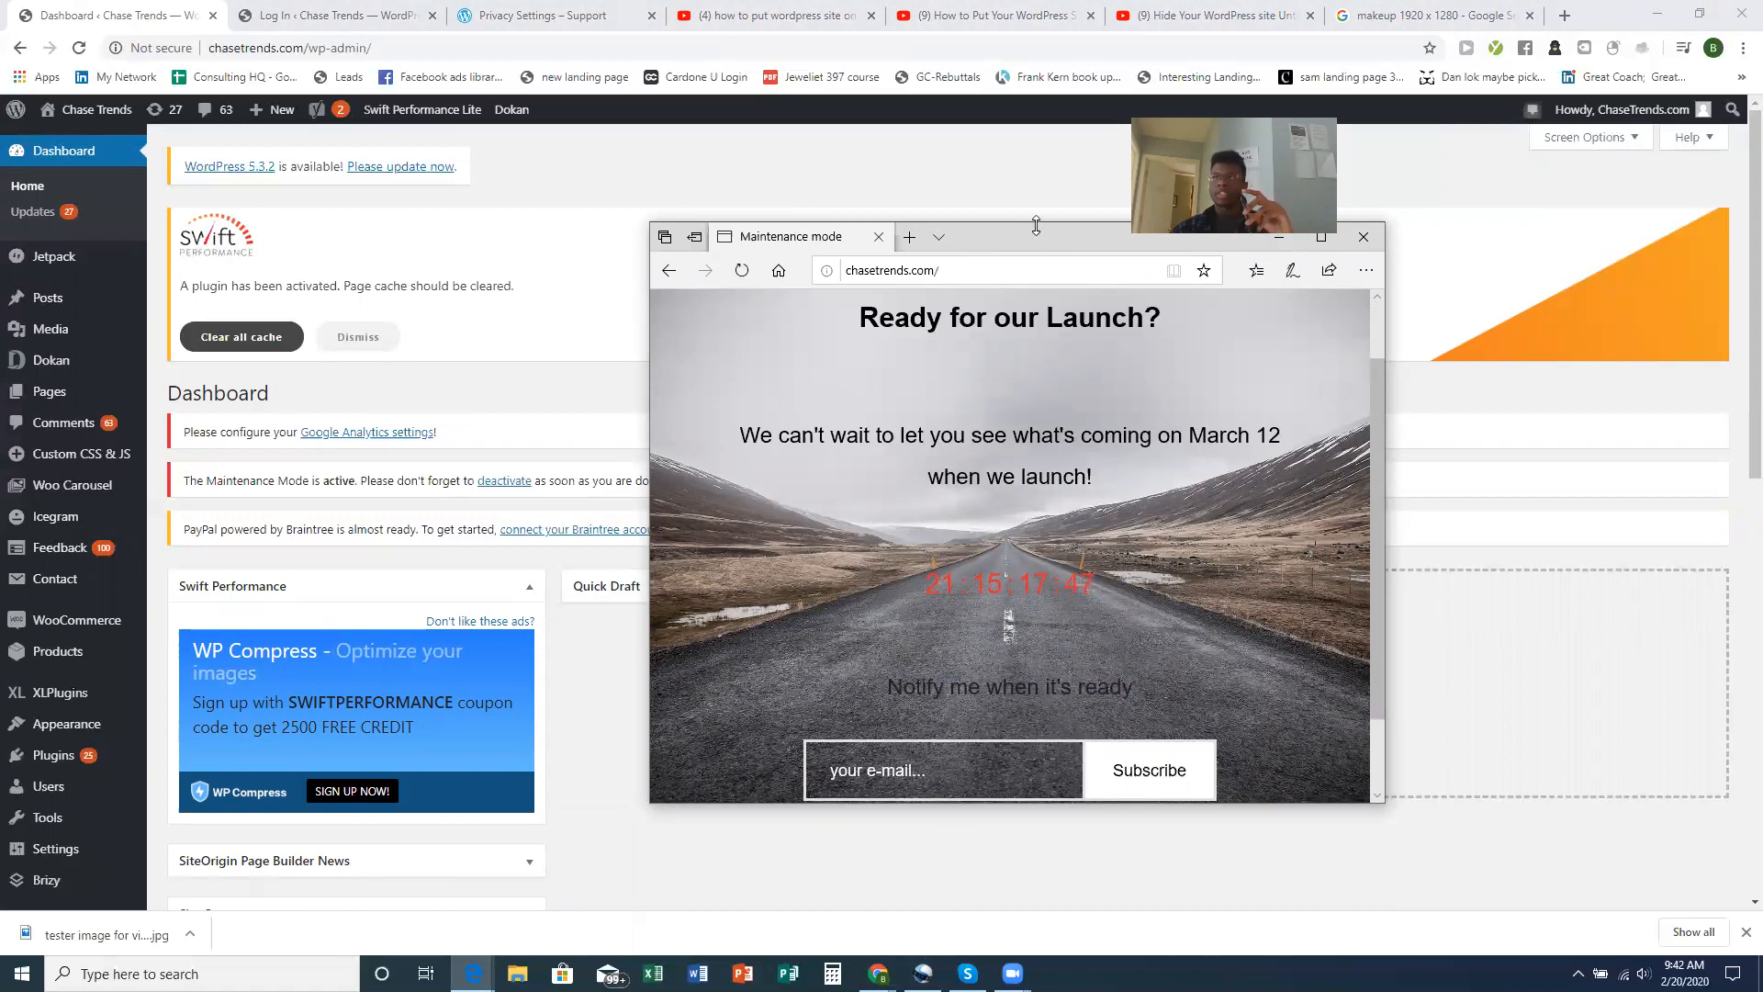
pyautogui.moveTo(1036, 226); pyautogui.dragTo(1030, 156)
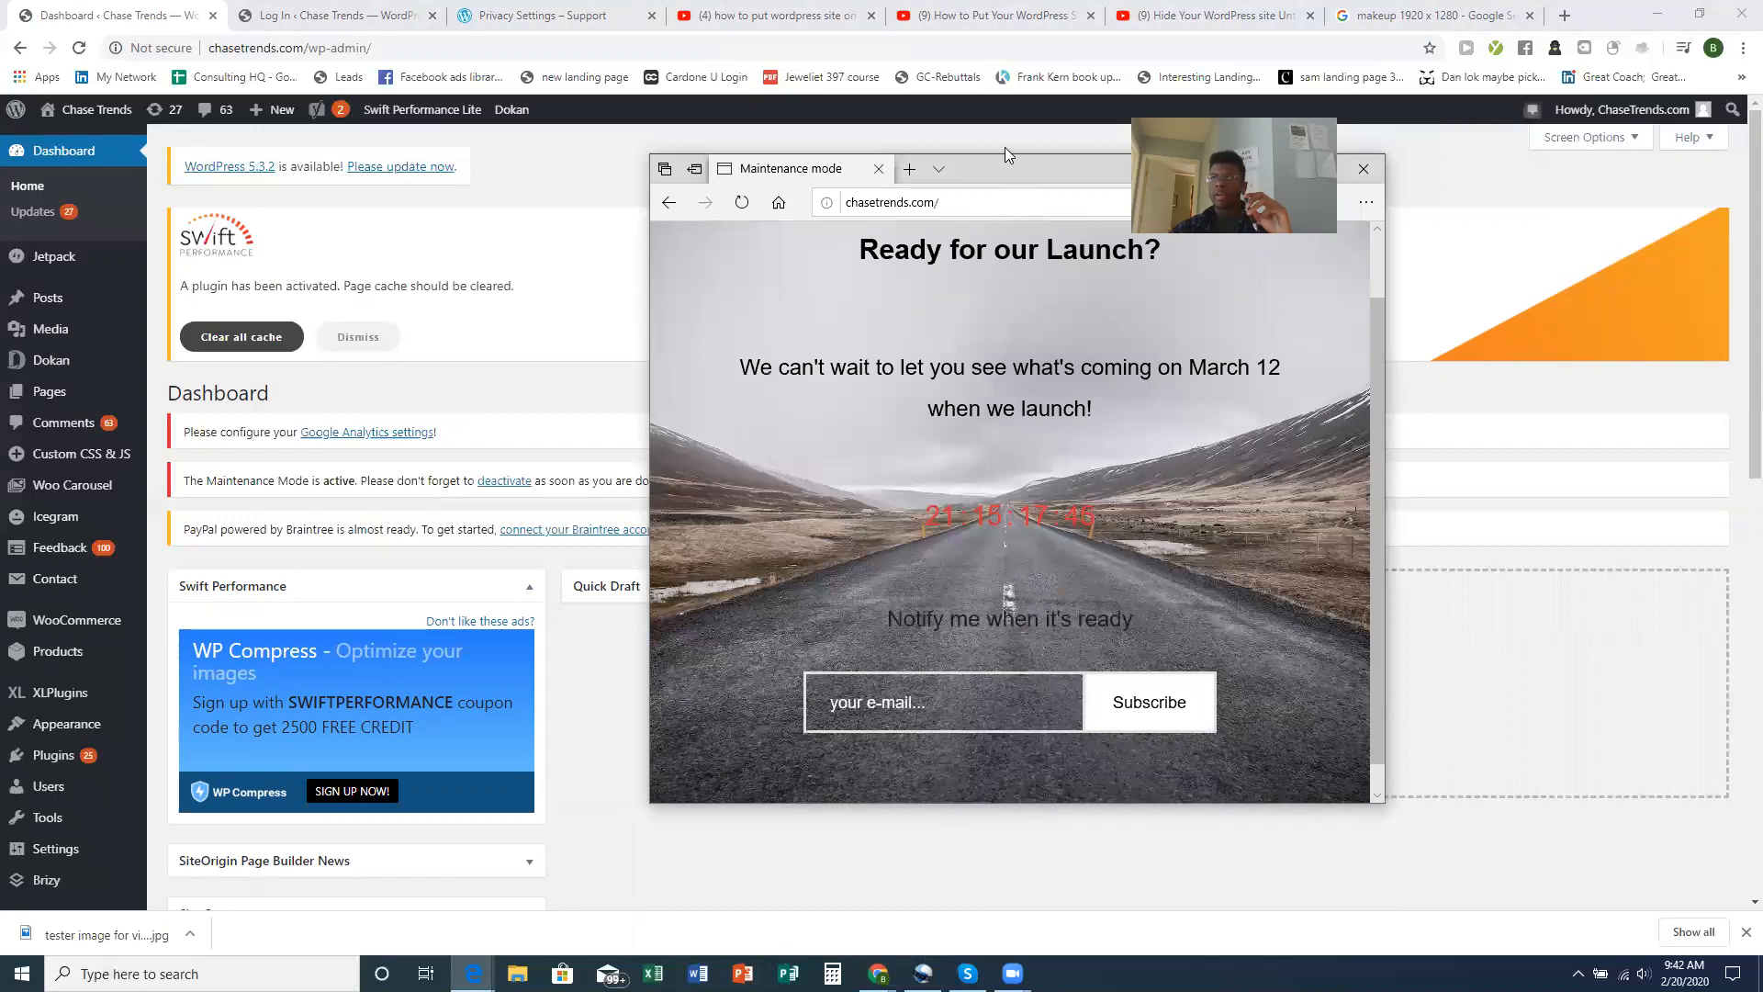
pyautogui.moveTo(1234, 175); pyautogui.dragTo(1102, 190)
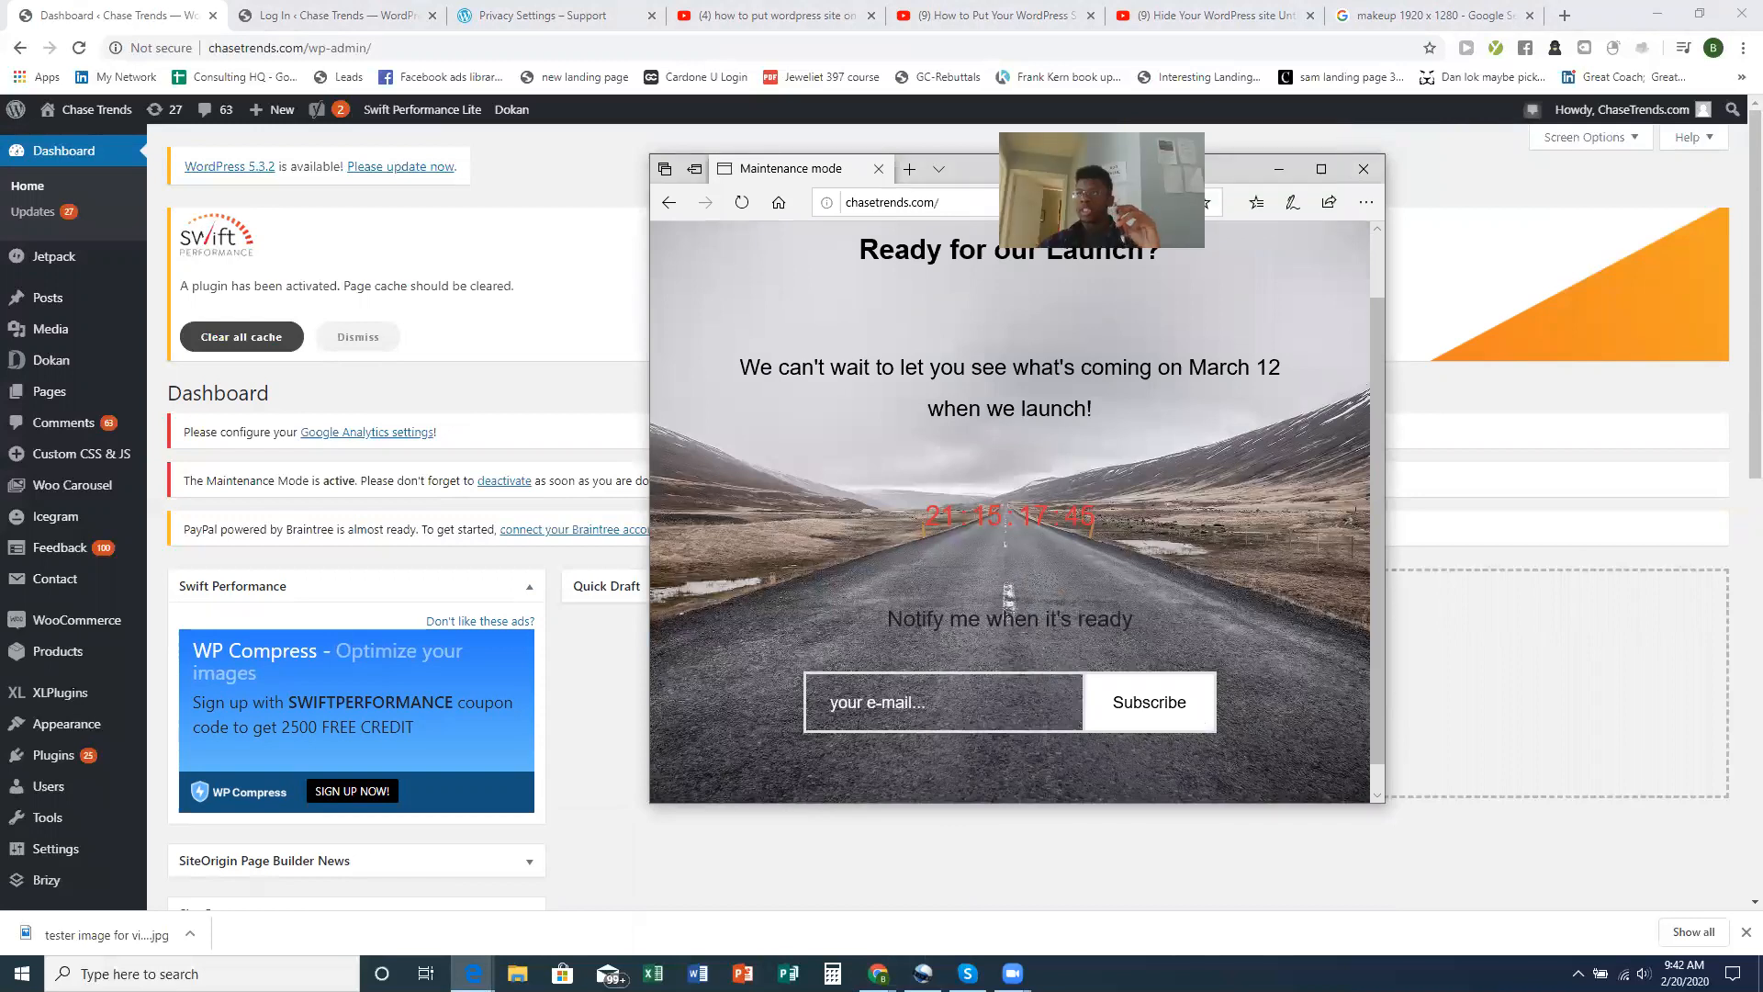
pyautogui.click(1322, 169)
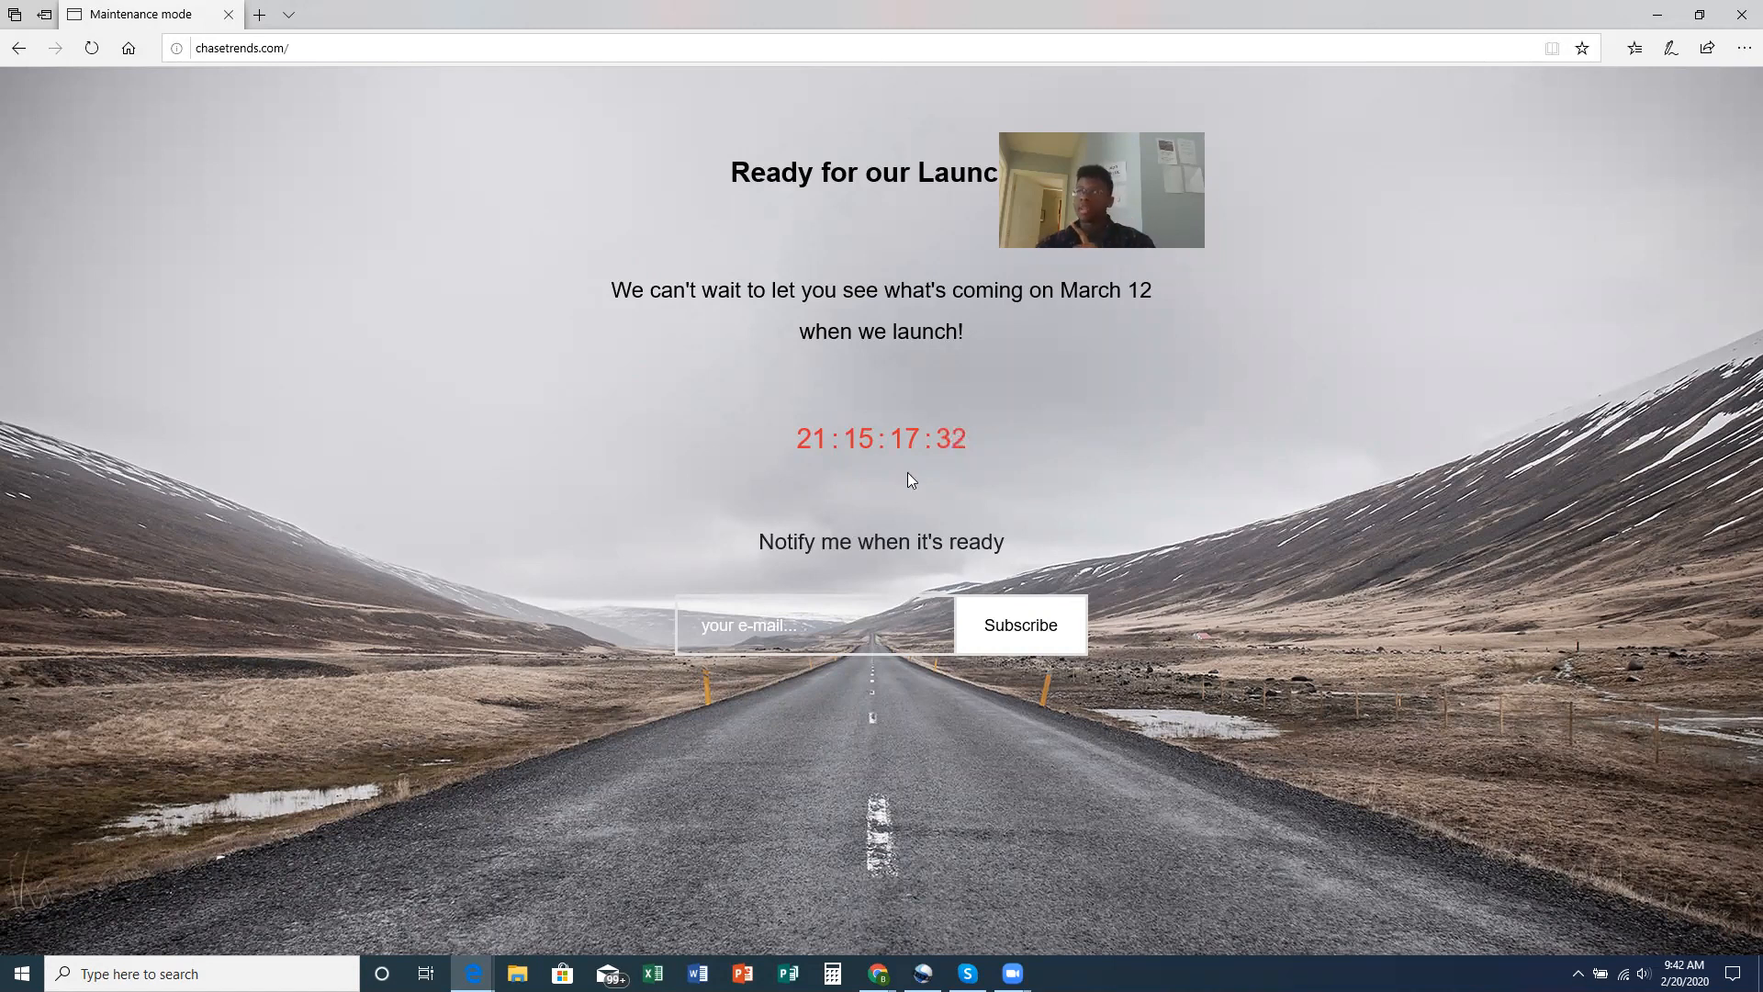
pyautogui.click(1699, 14)
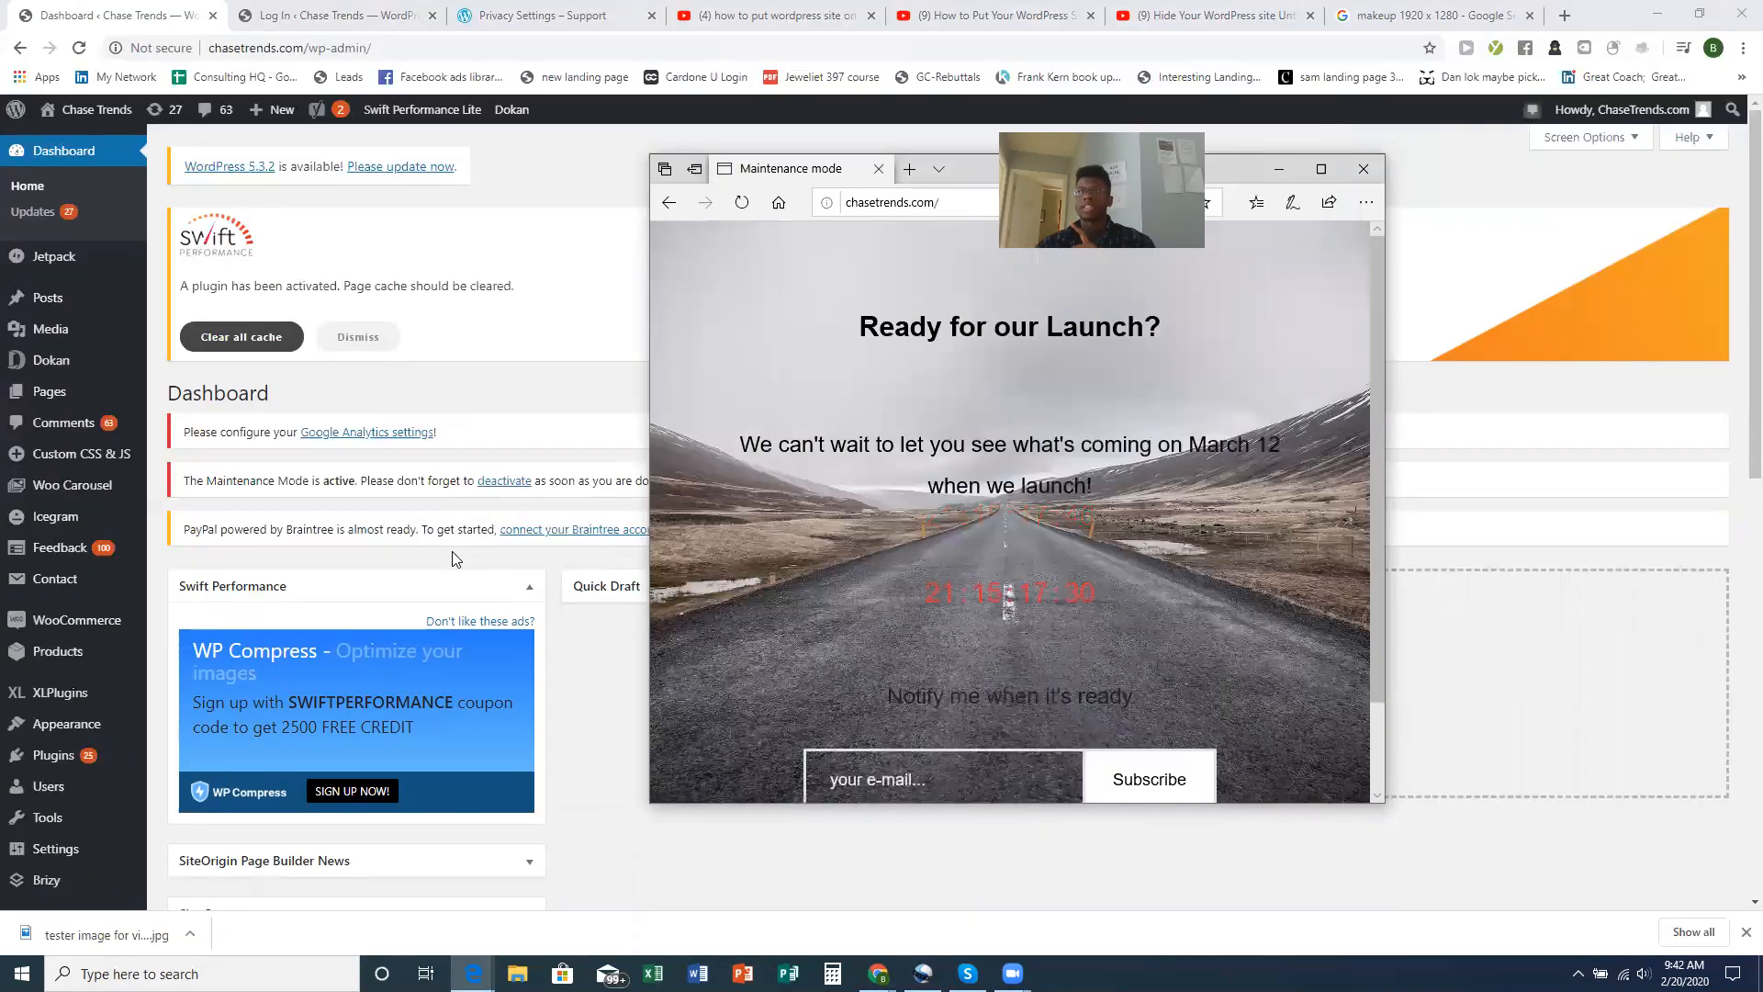
# Return to the WordPress dashboard in Chrome and open WP Maintenance Mode's settings from the installed plugins list
pyautogui.click(581, 793)
pyautogui.scroll(-10, 581, 793)
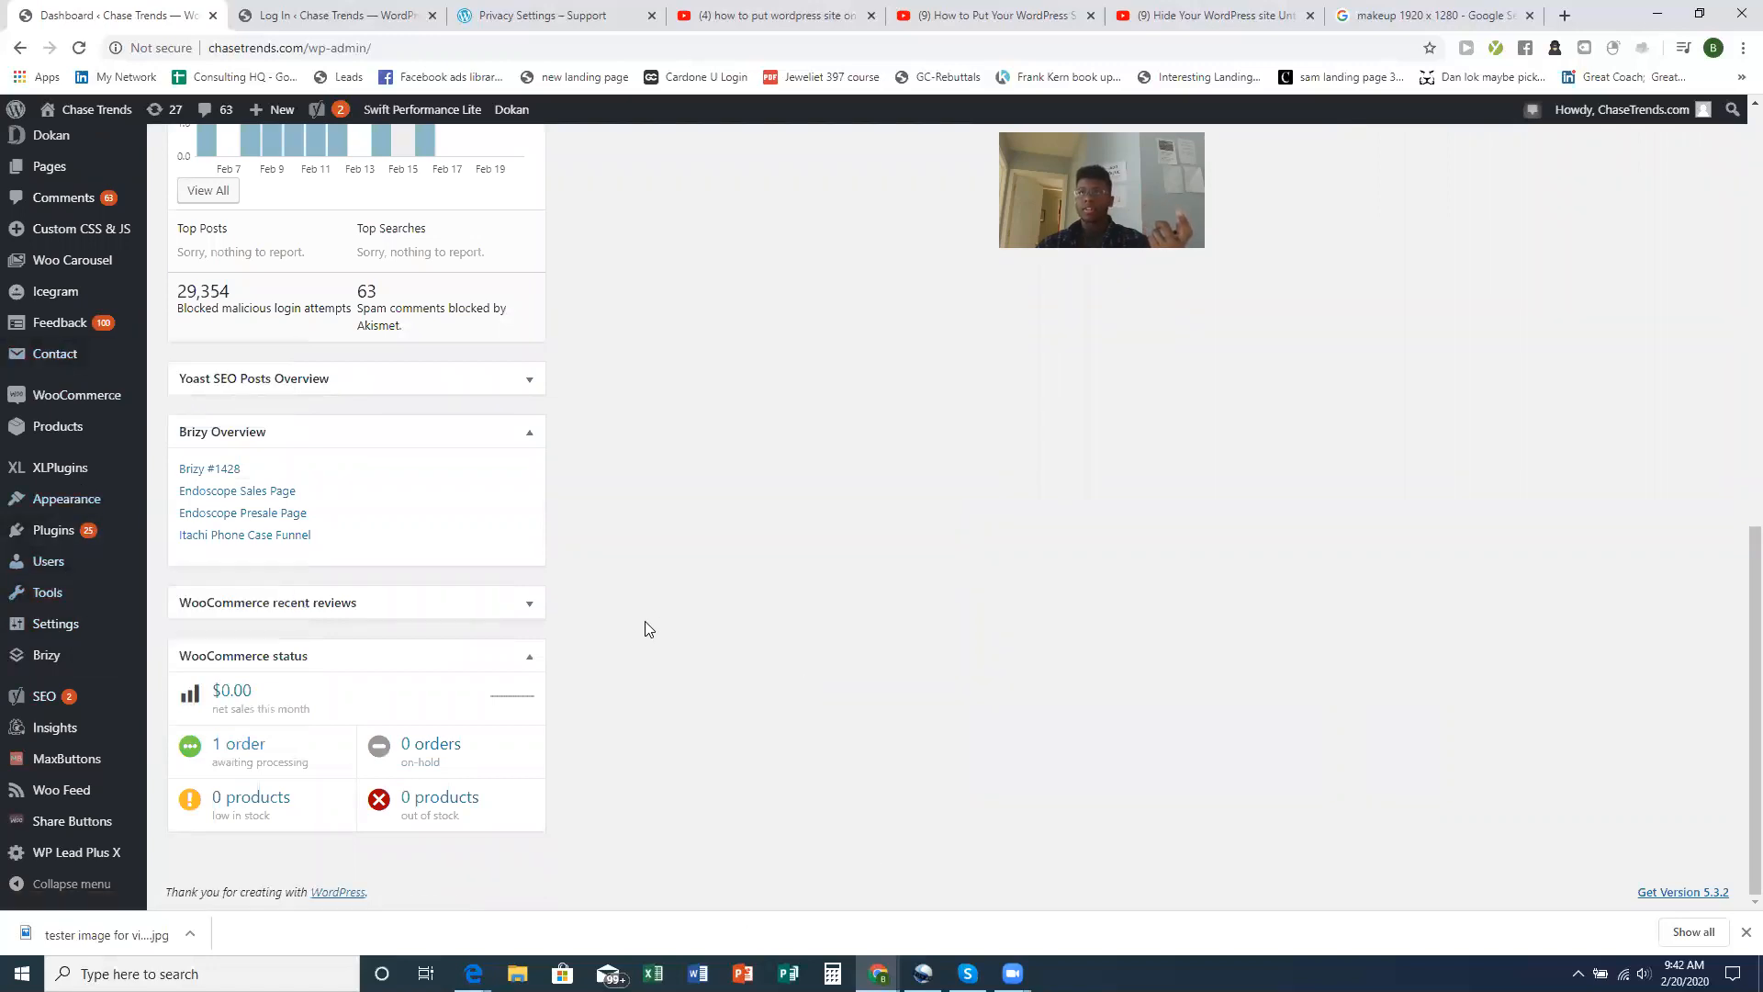
pyautogui.scroll(5, 644, 628)
pyautogui.scroll(1, 147, 514)
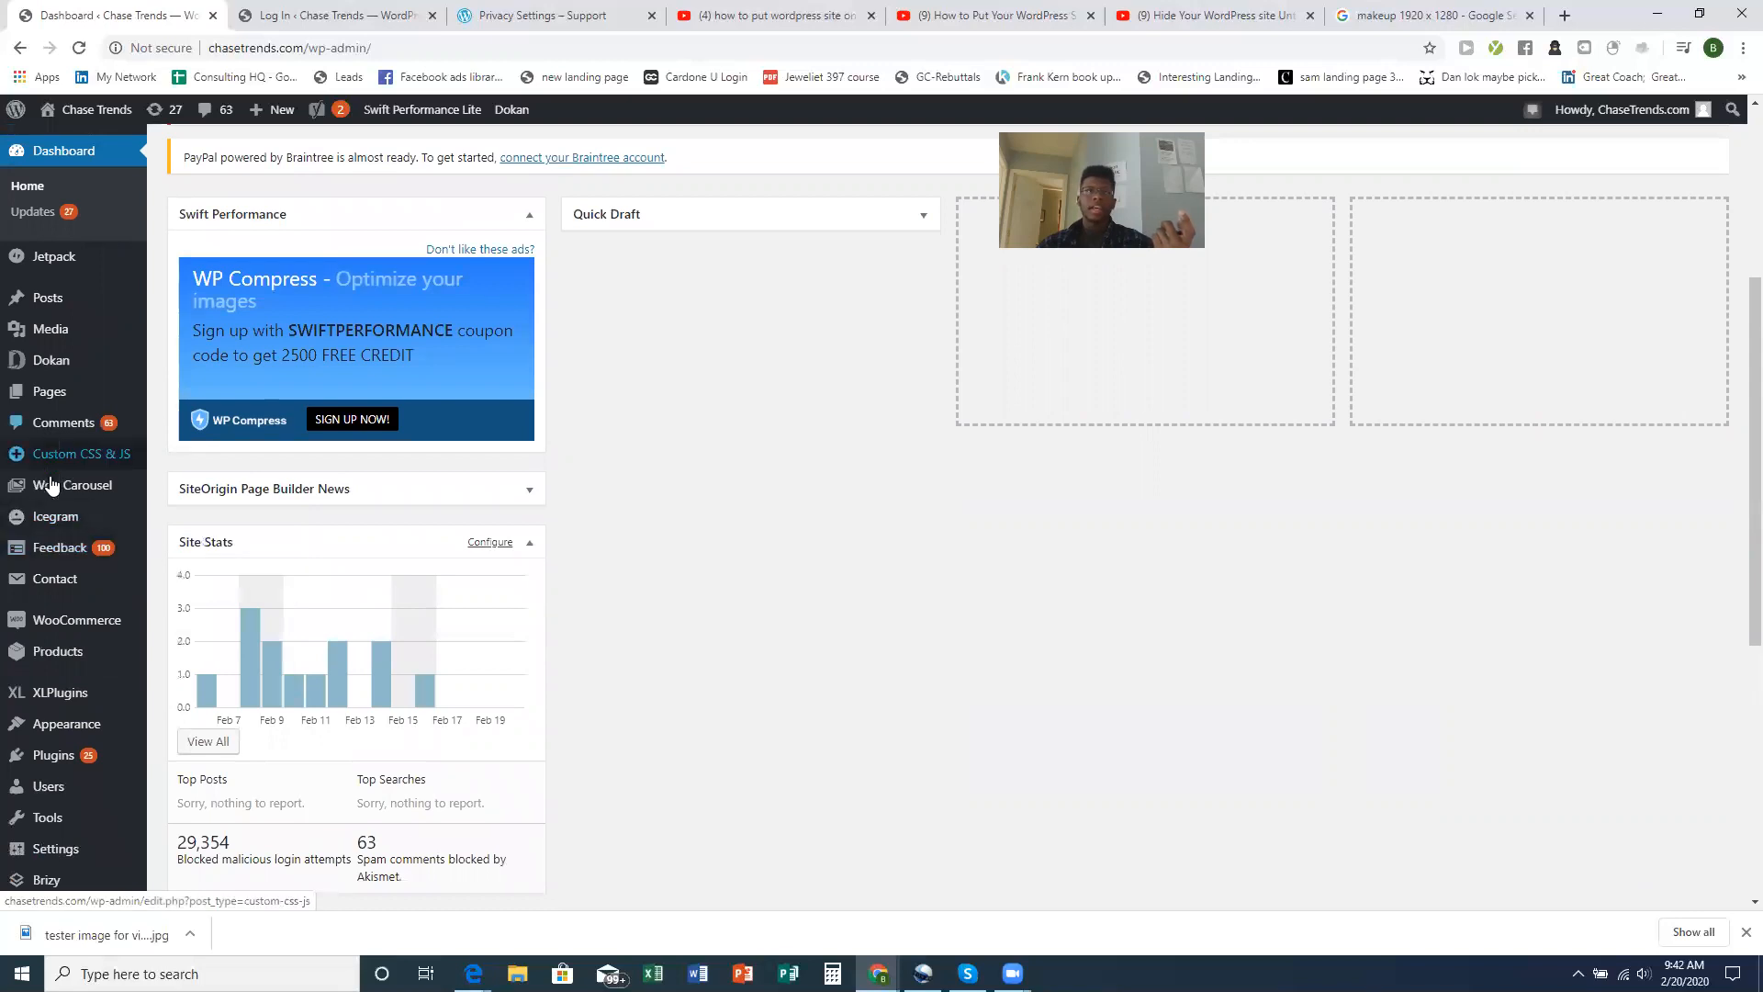
pyautogui.moveTo(63, 450)
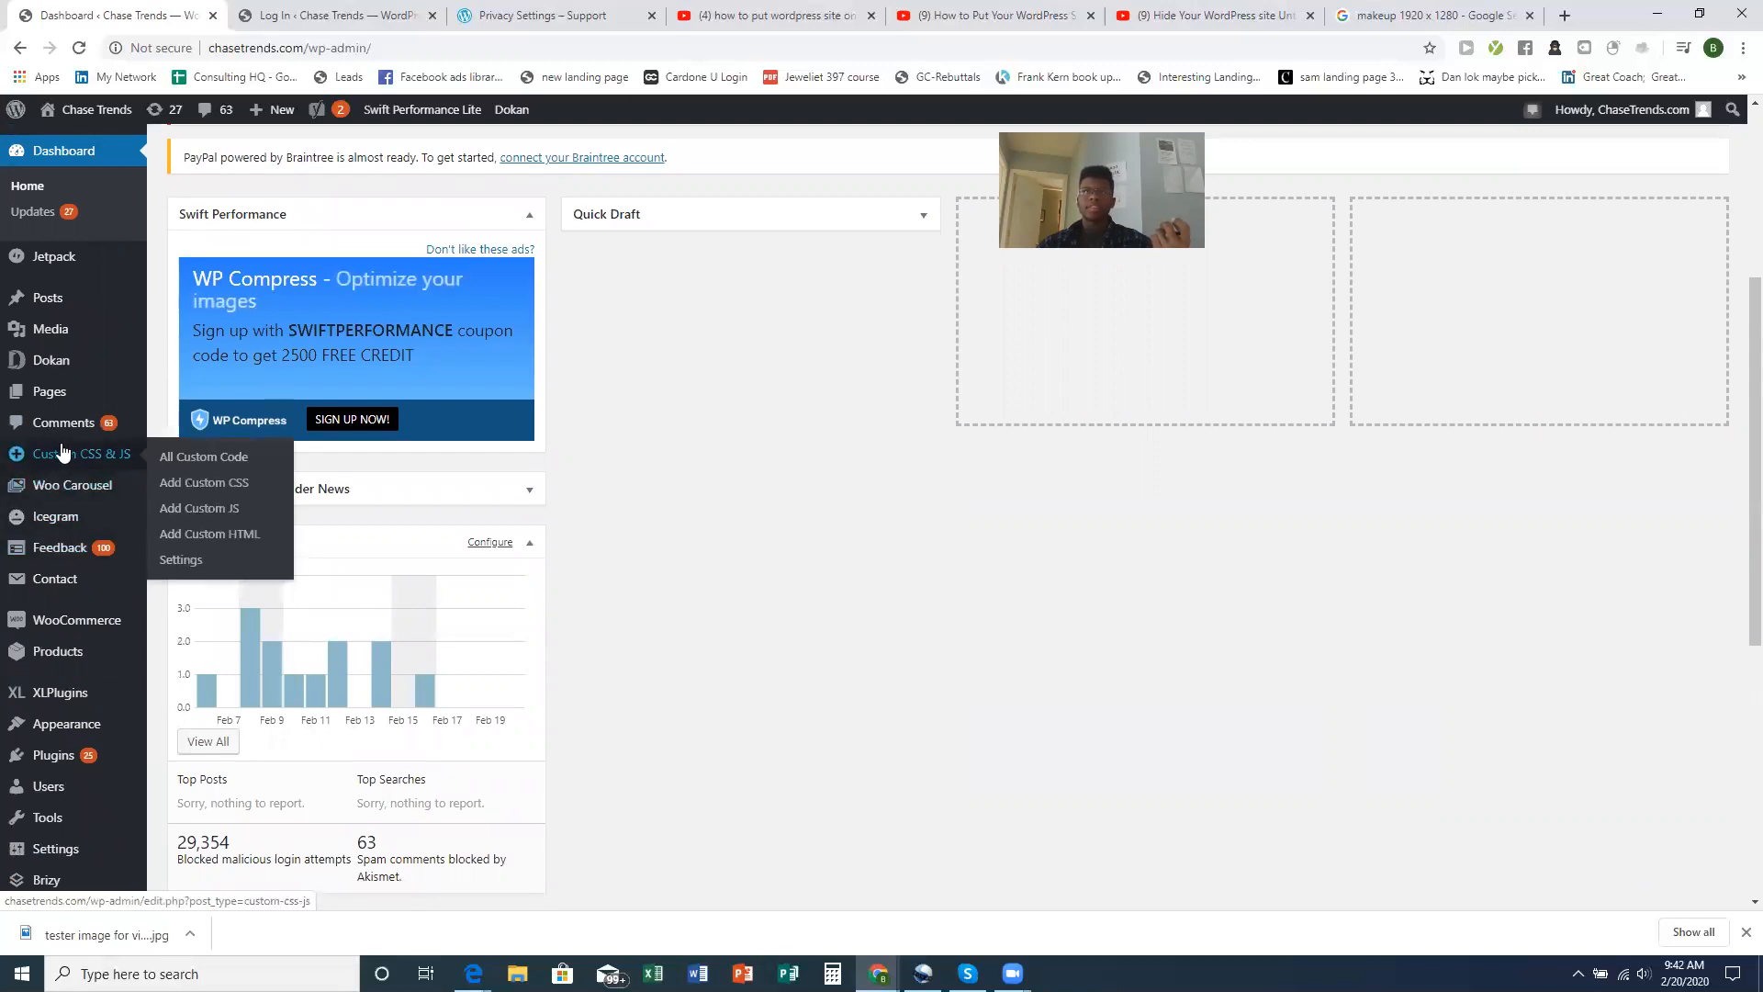
pyautogui.scroll(-2, 63, 452)
pyautogui.moveTo(86, 540)
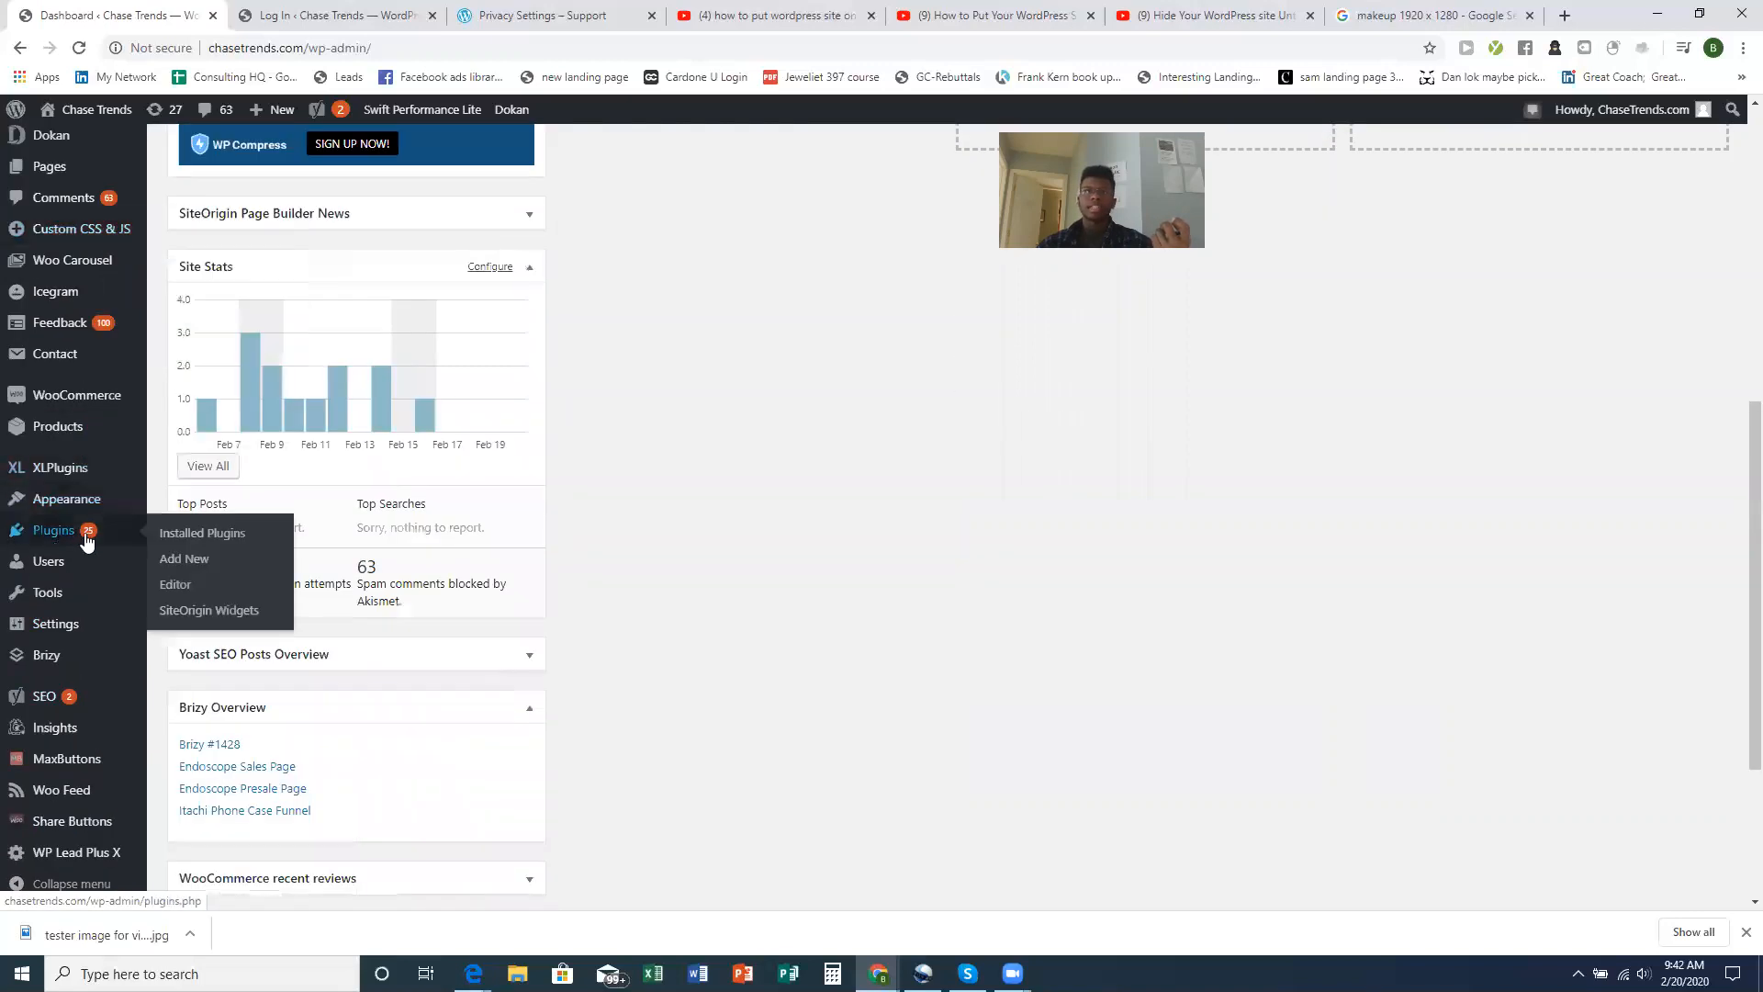
pyautogui.click(169, 545)
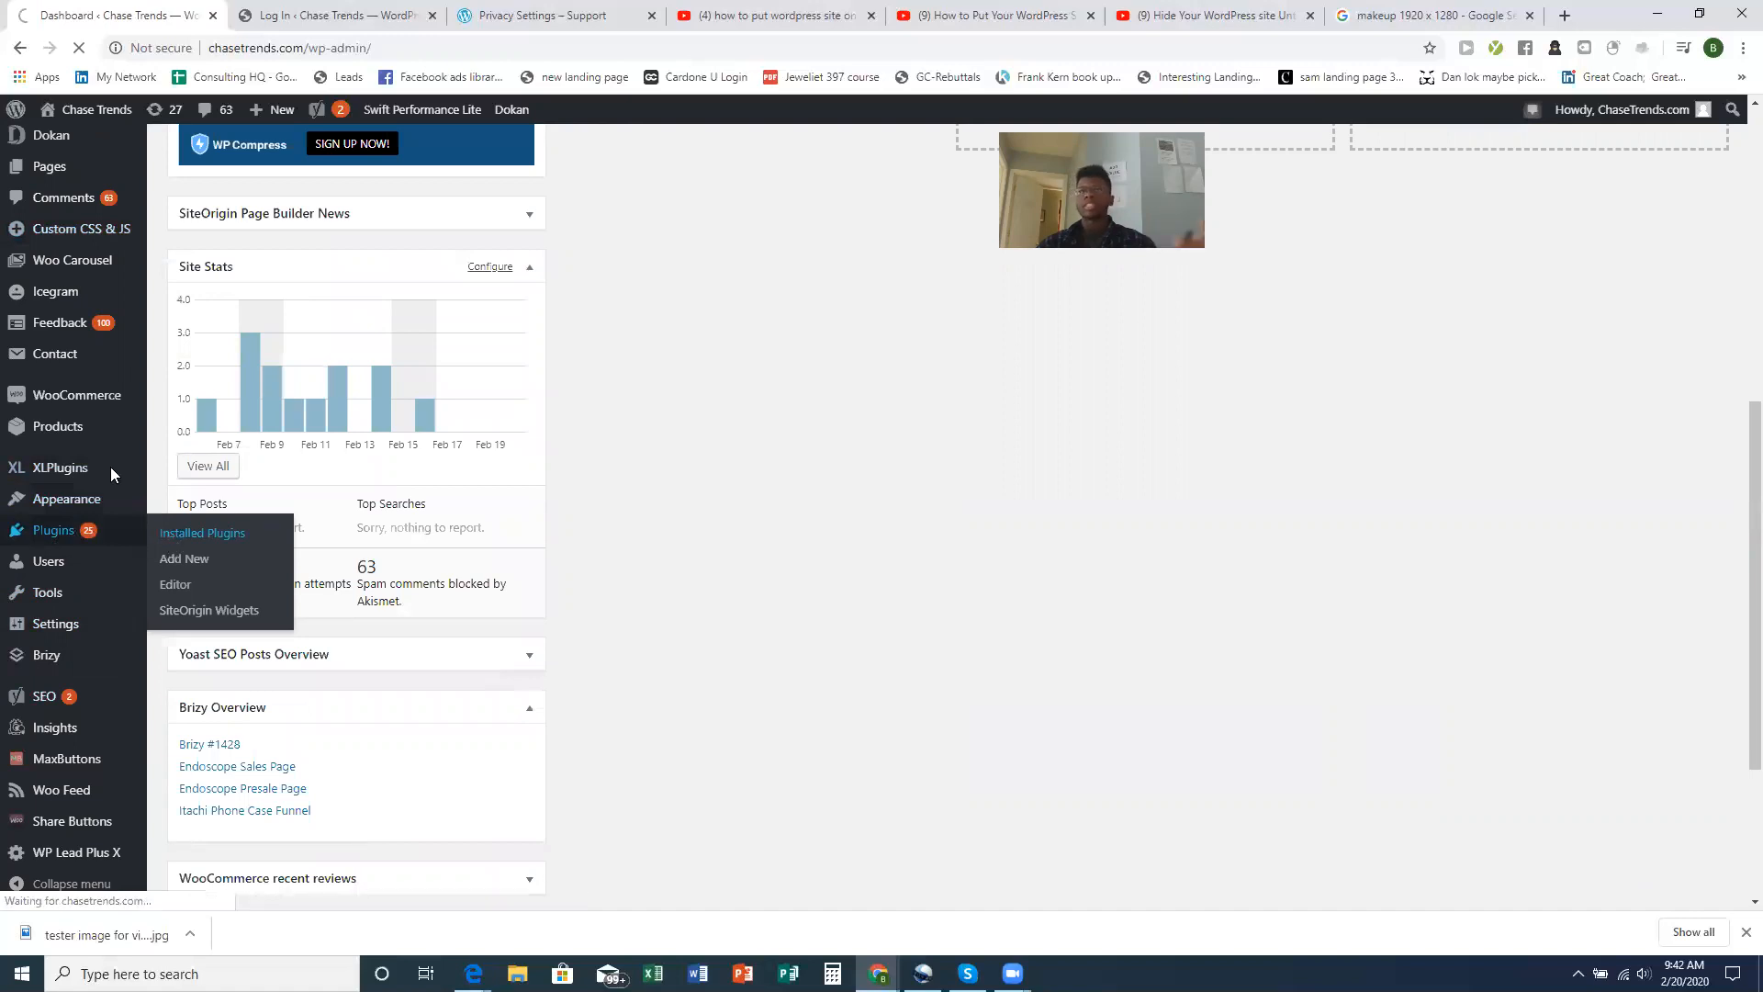
pyautogui.scroll(-15, 340, 443)
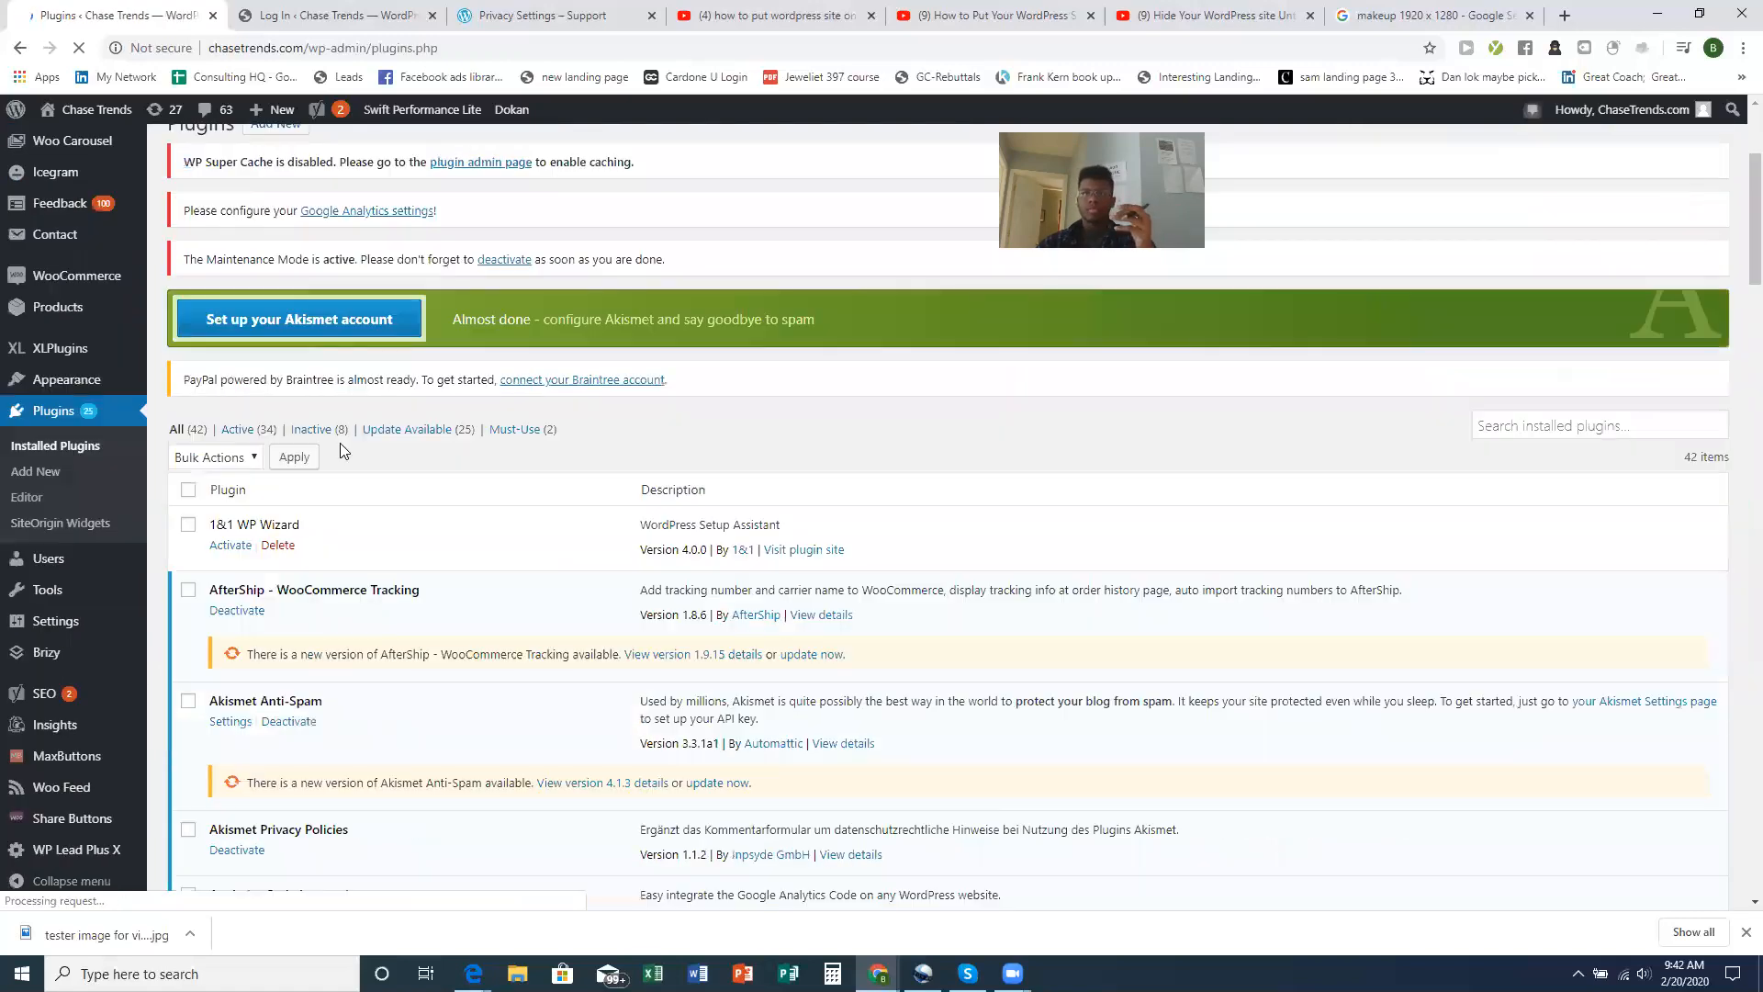
pyautogui.scroll(-15, 537, 579)
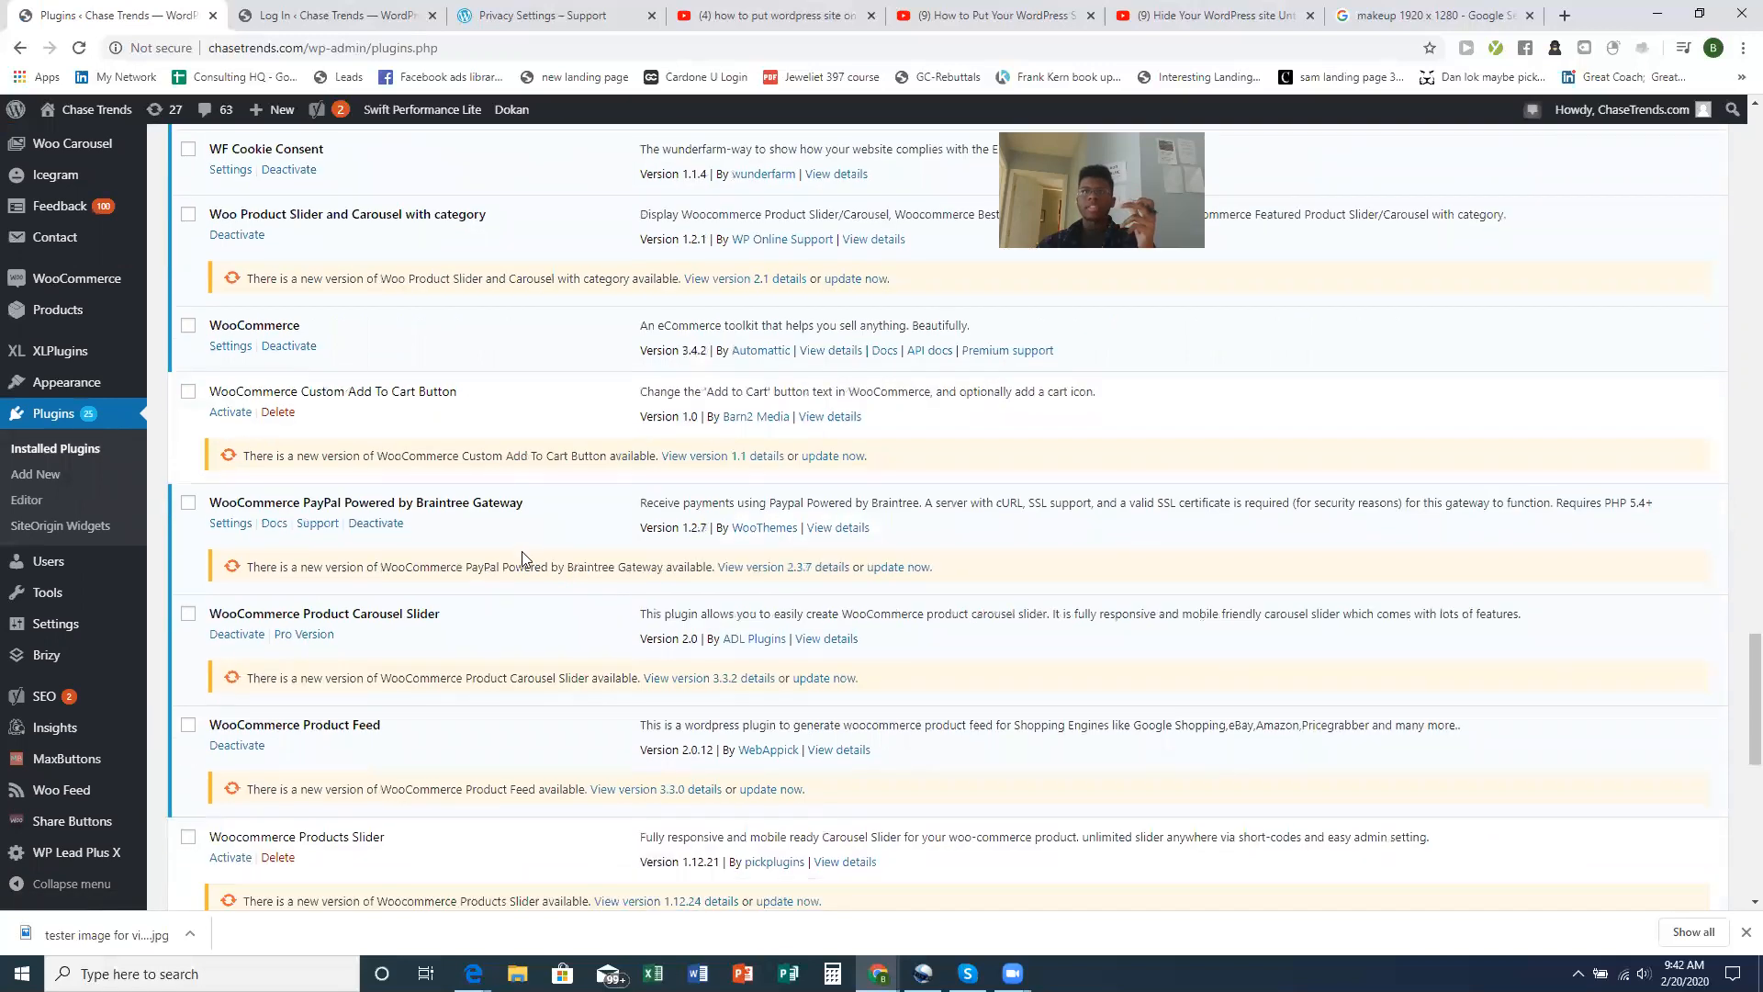
pyautogui.scroll(-4, 319, 519)
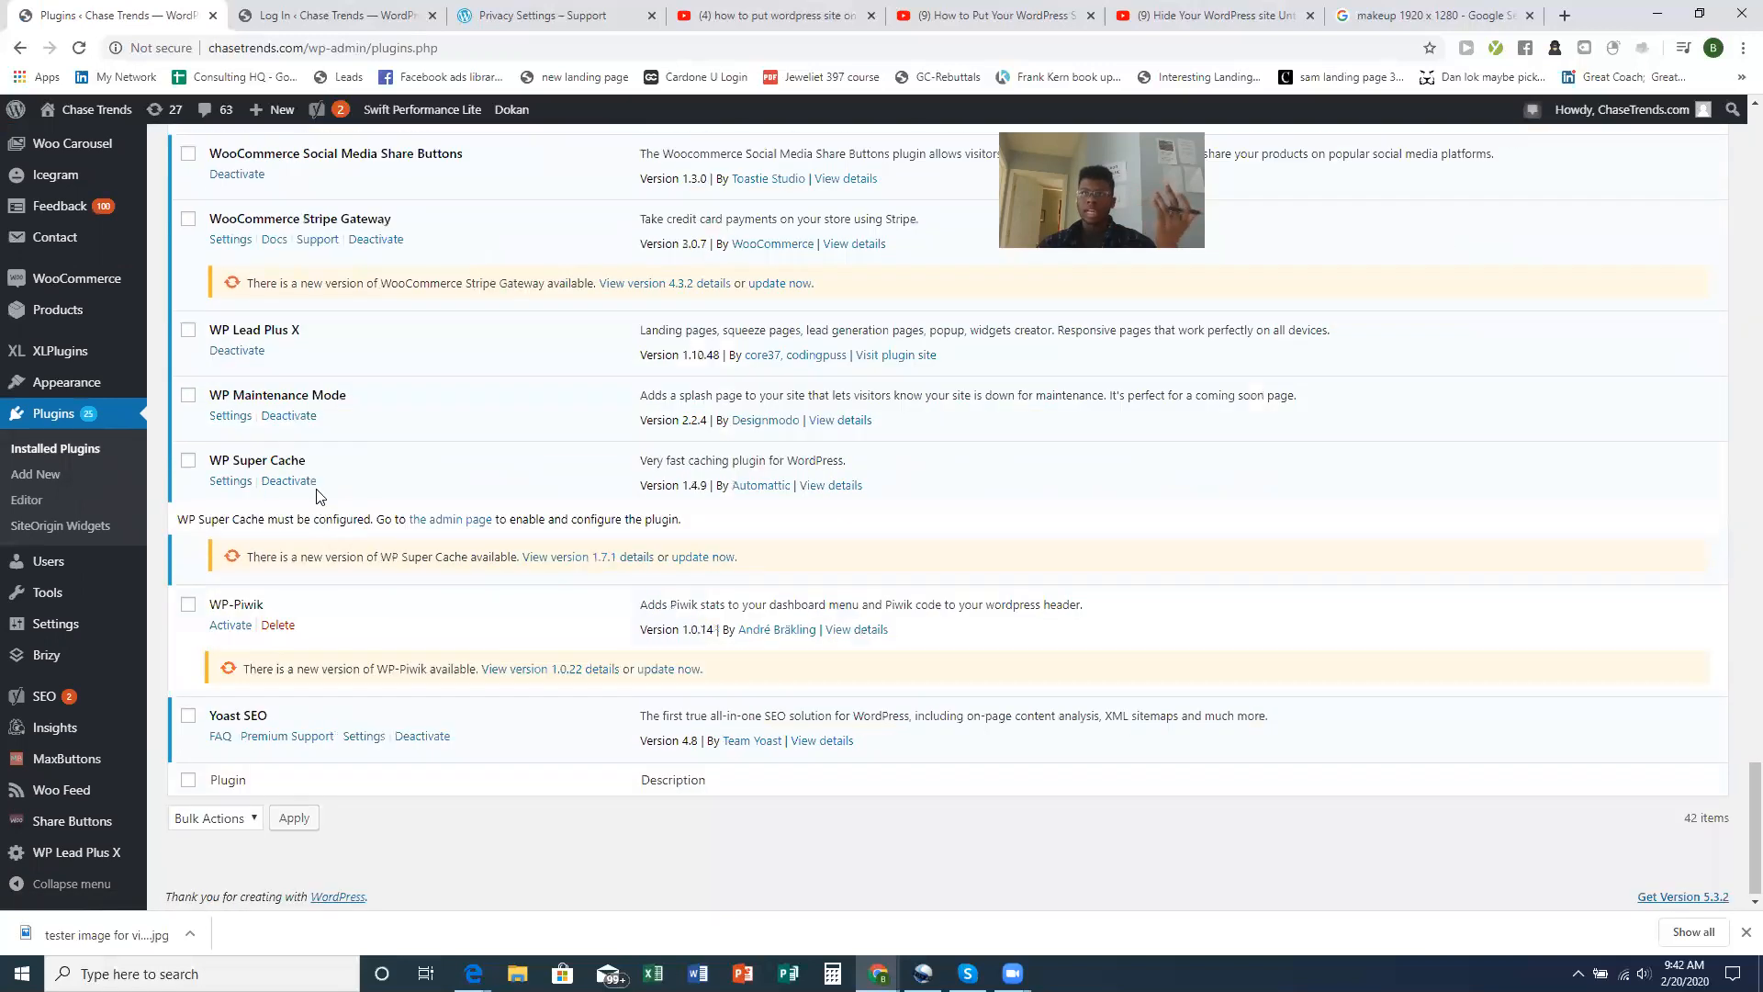
pyautogui.click(230, 416)
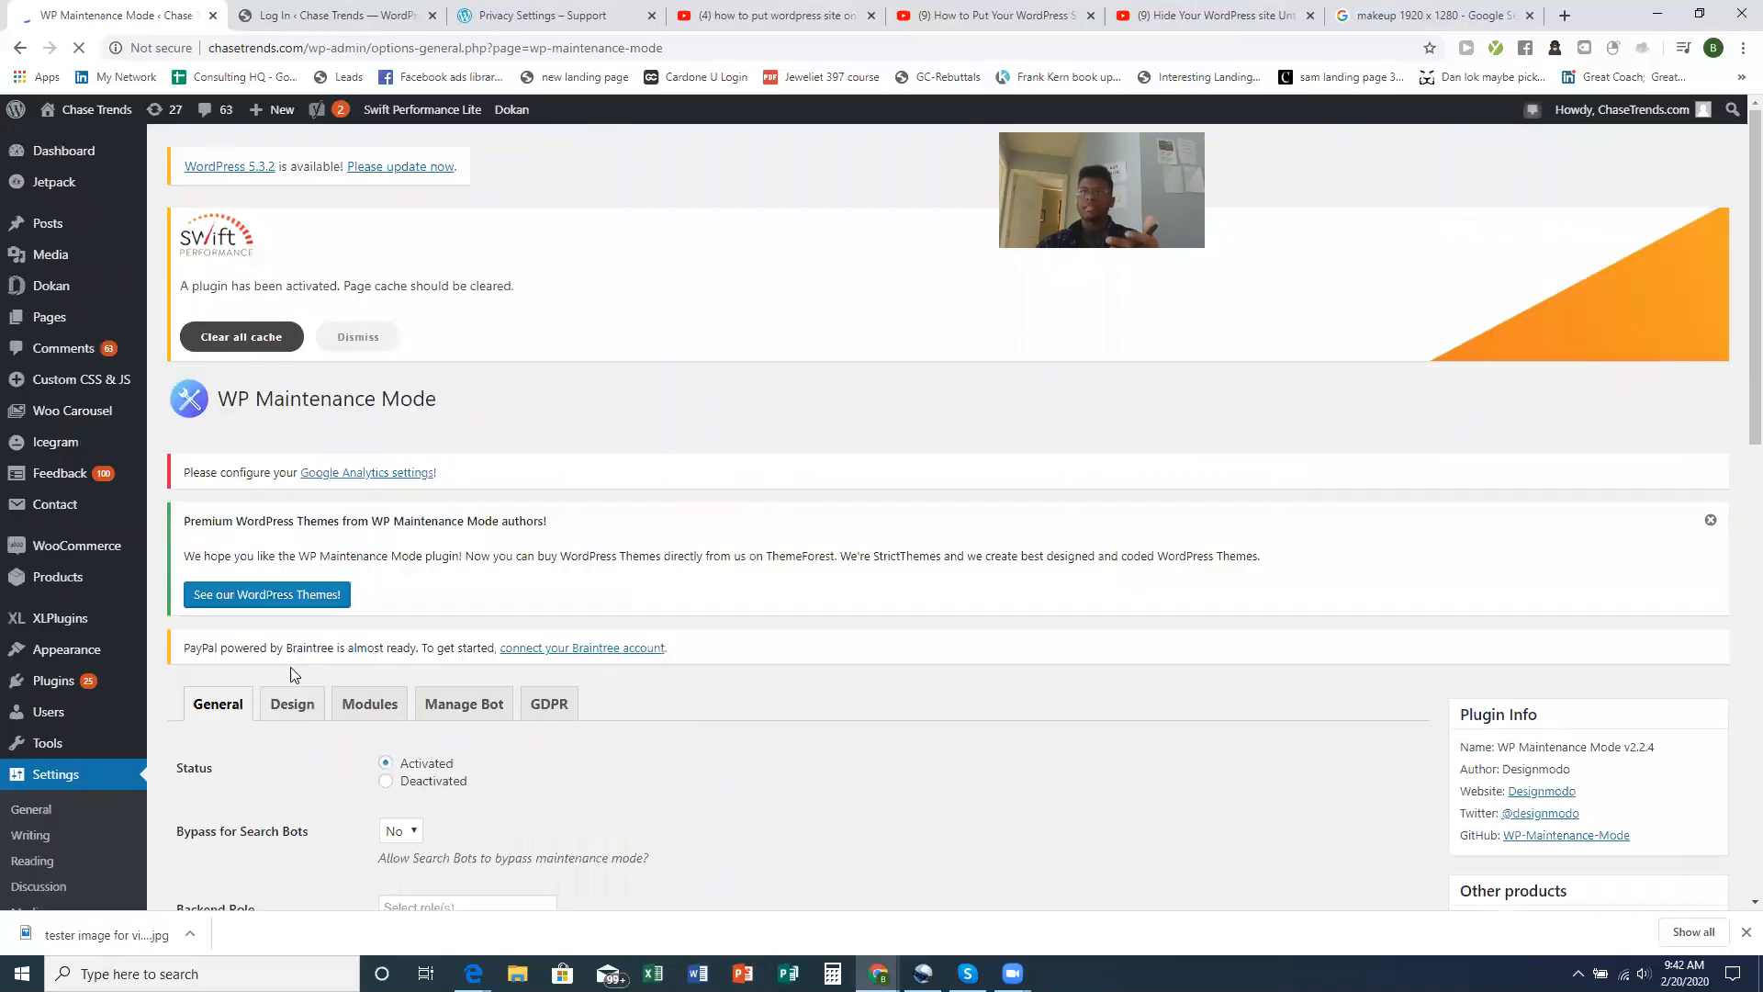
# Save the maintenance status as Deactivated and reload the Chase Trends site in Edge to check the visitor's view
pyautogui.scroll(-4, 461, 708)
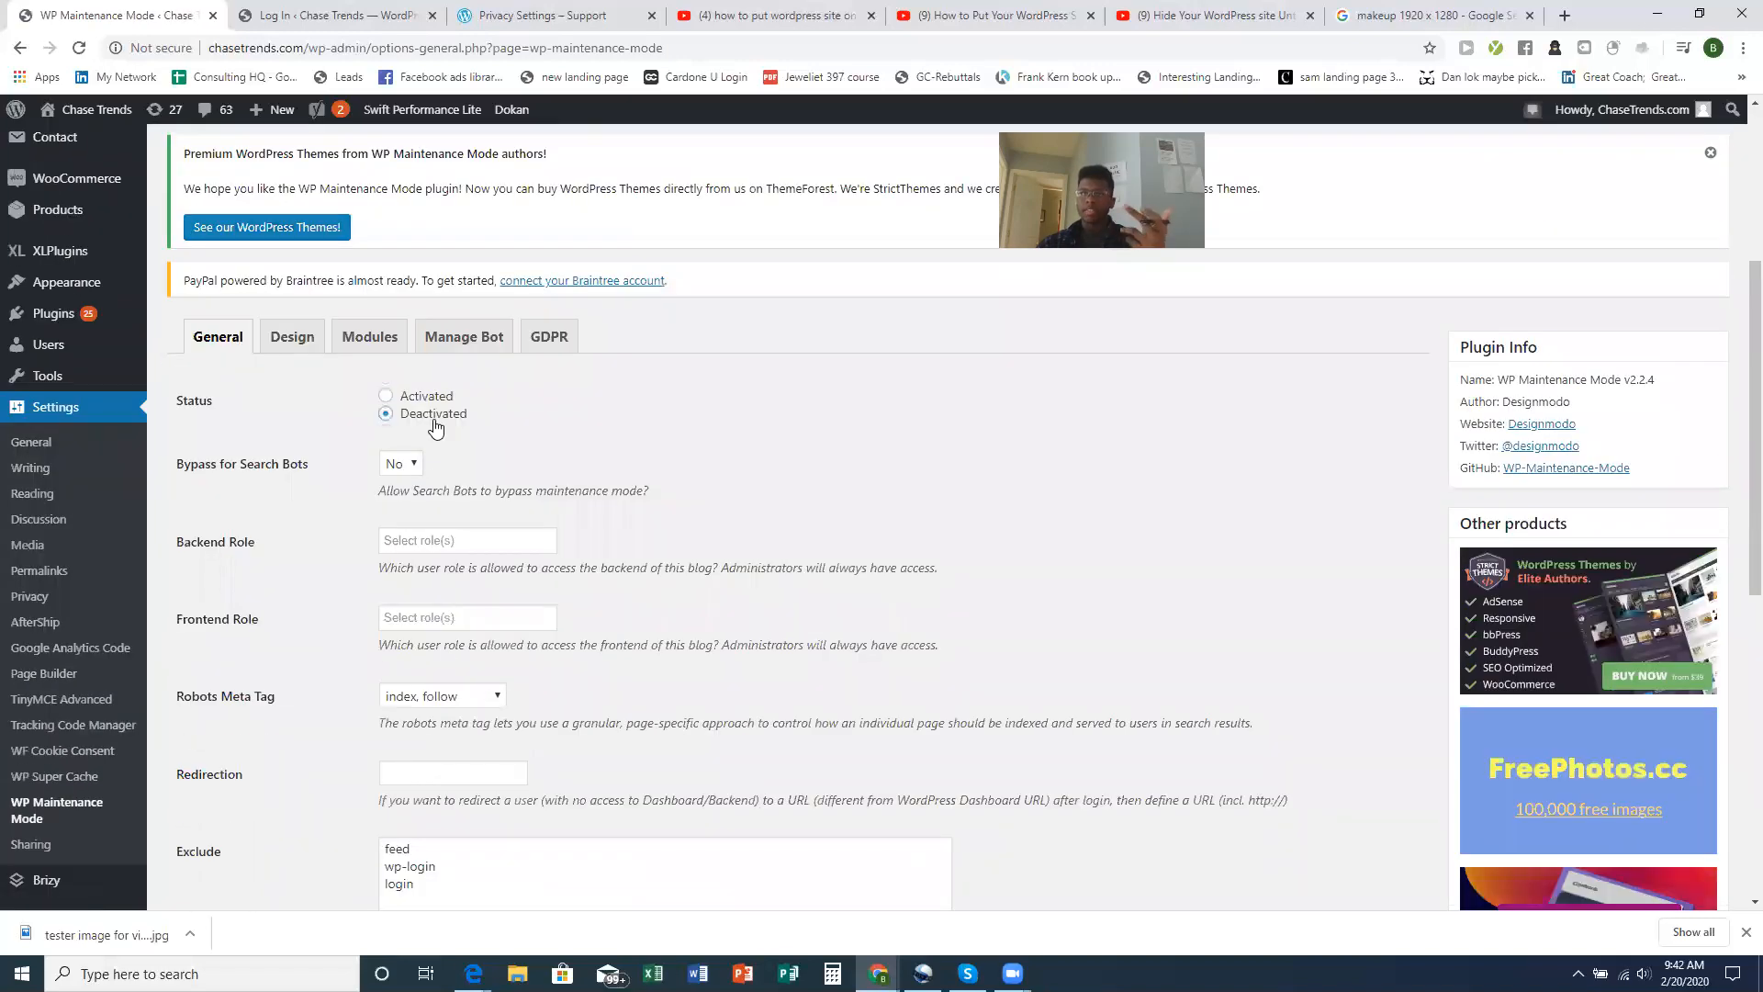
pyautogui.scroll(-6, 594, 544)
pyautogui.click(240, 633)
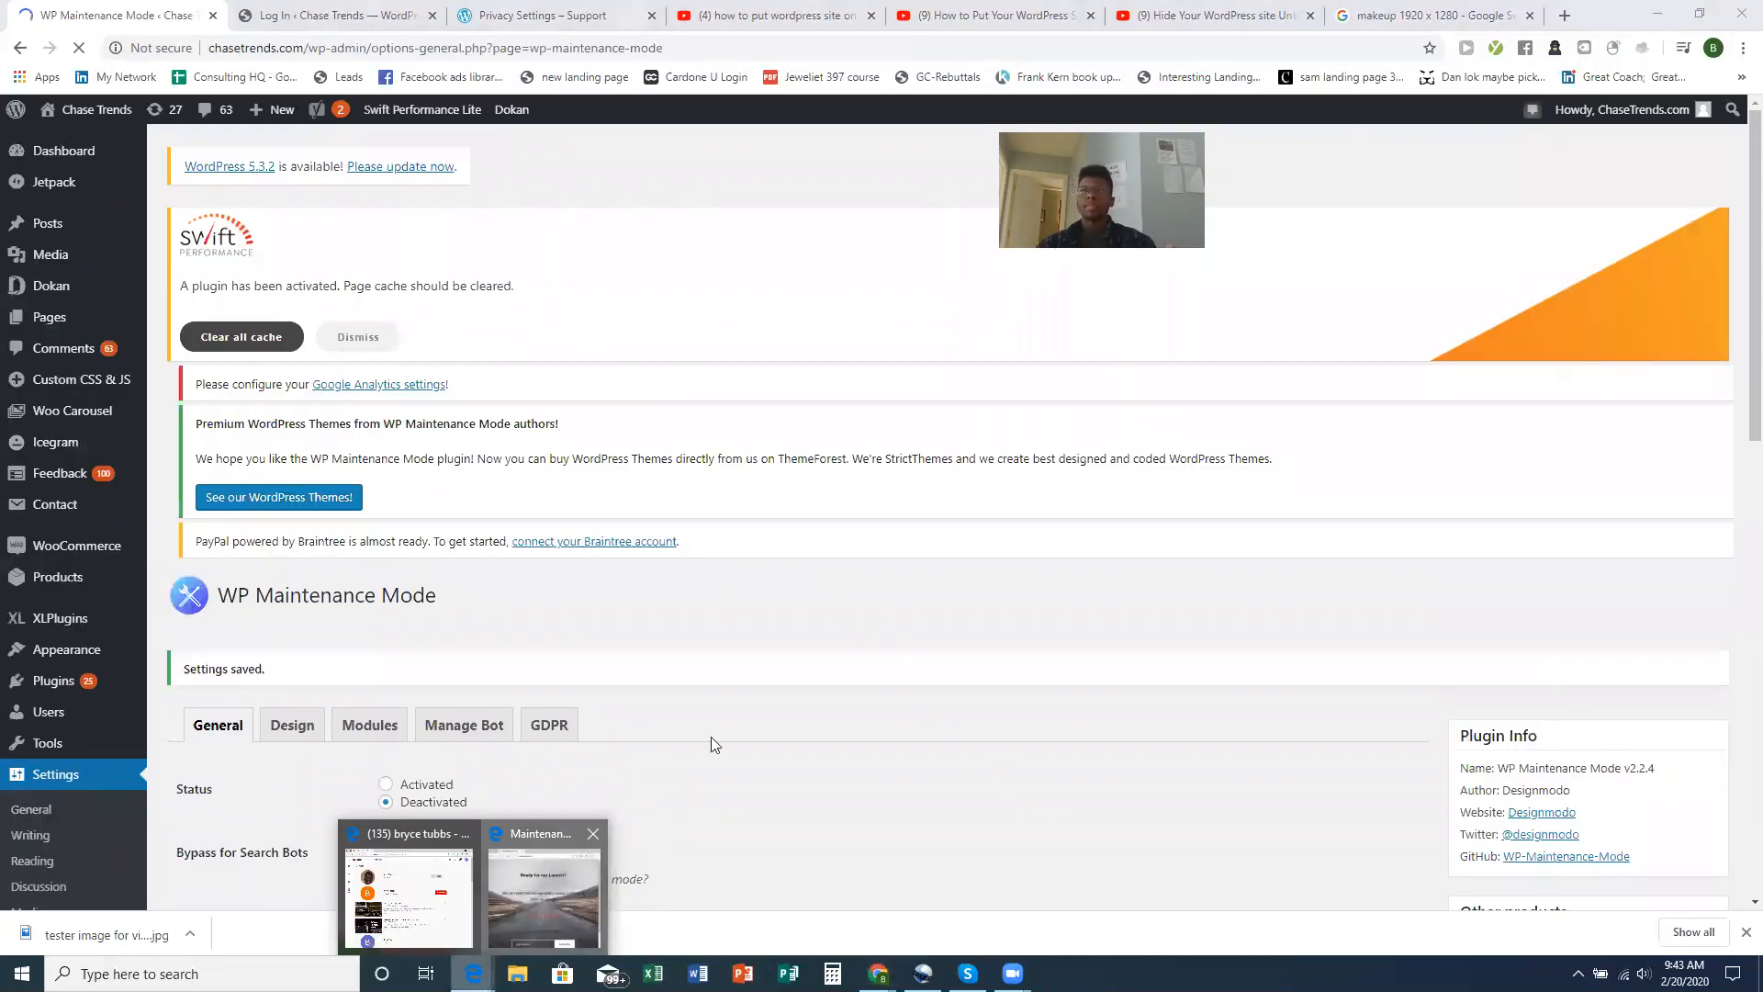
pyautogui.click(544, 892)
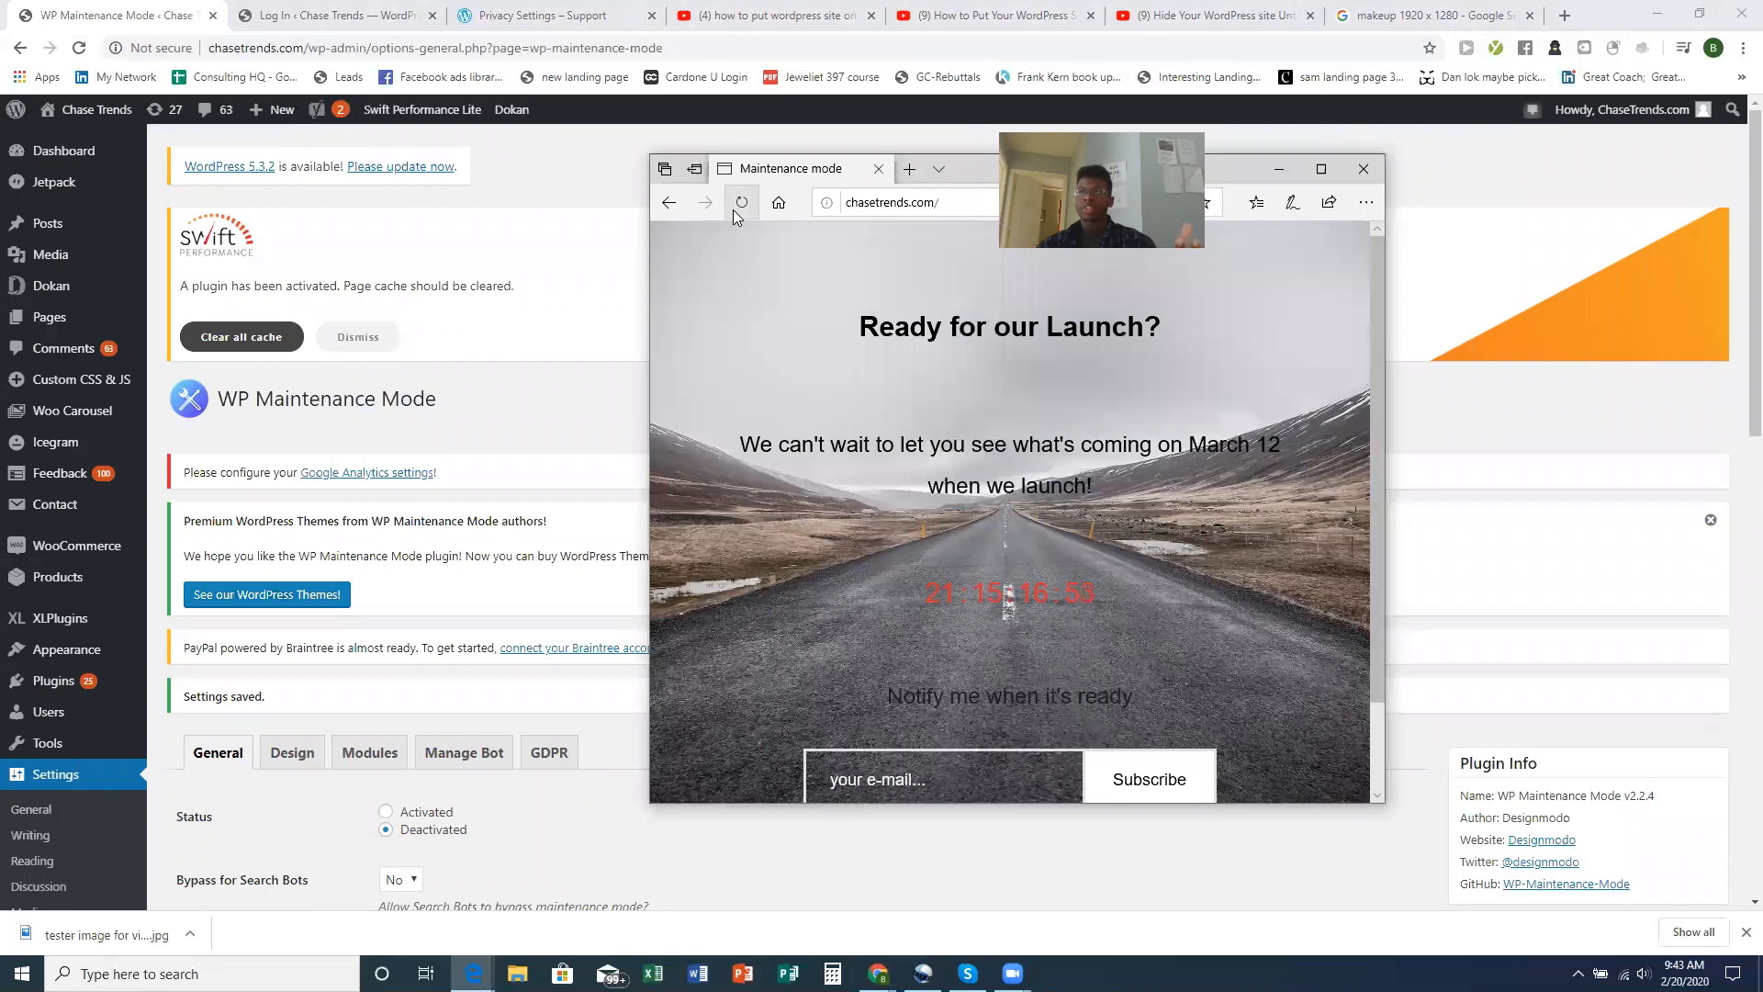
pyautogui.click(737, 209)
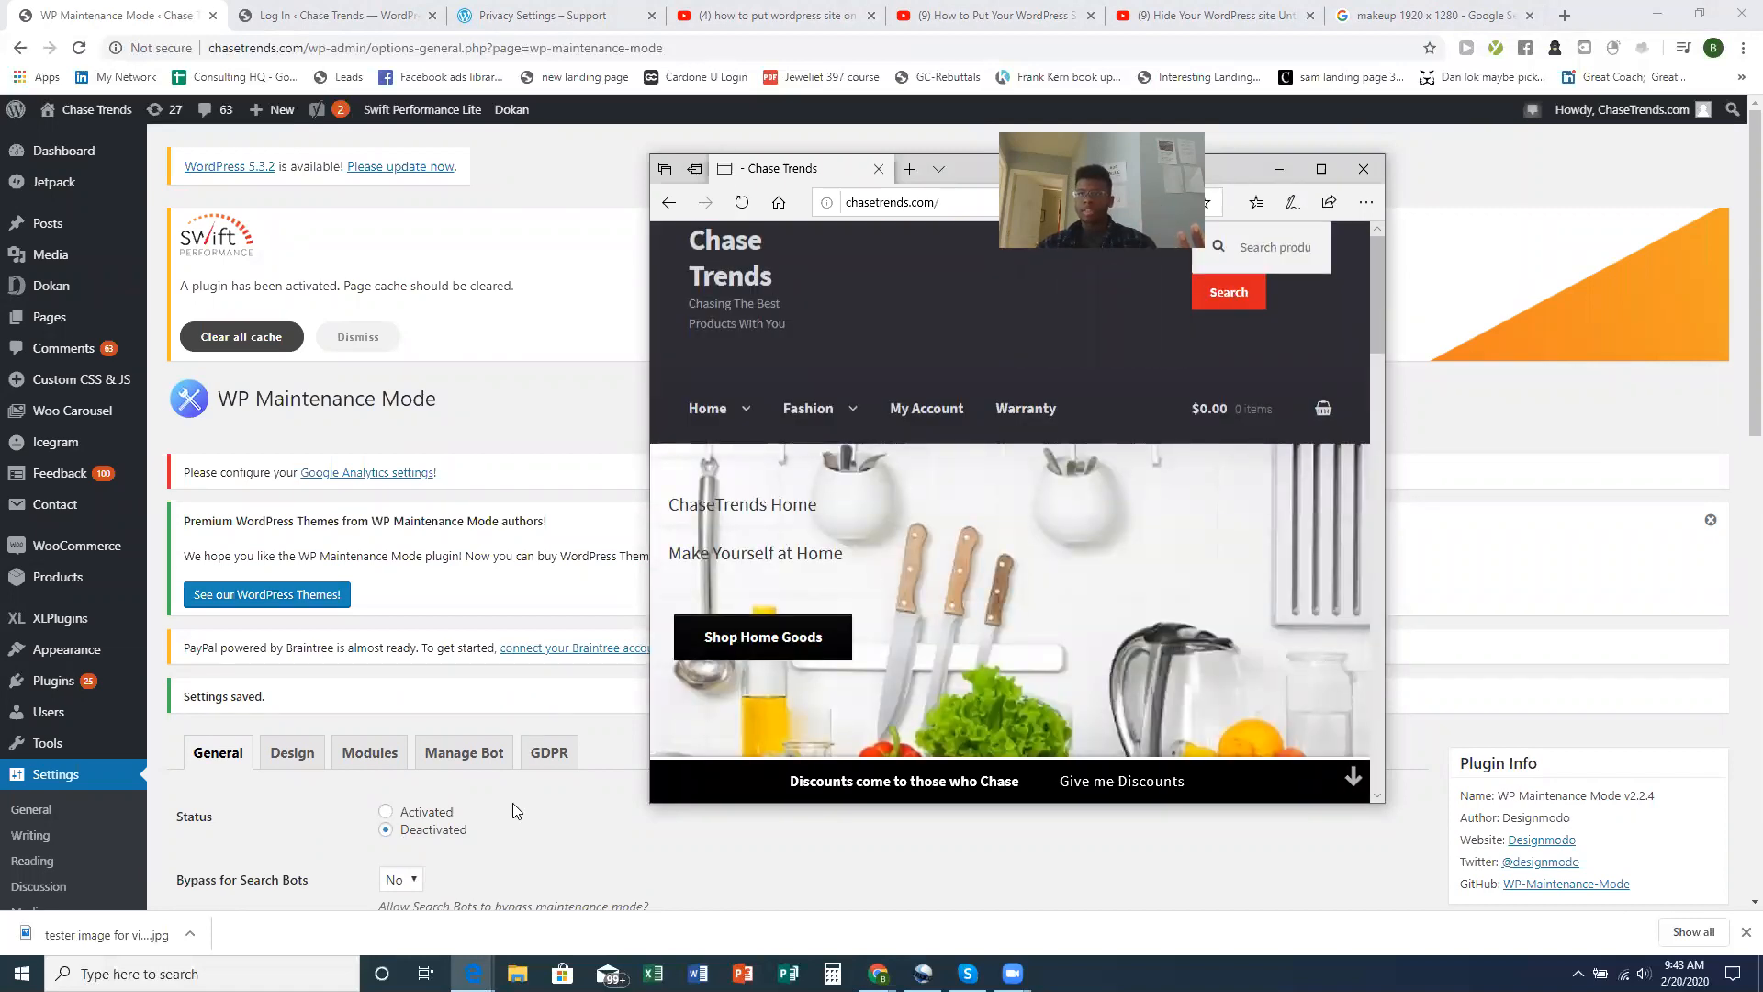
# Return to the WP Maintenance Mode settings in Chrome, set the status to Activated, and save the settings
pyautogui.click(447, 822)
pyautogui.click(400, 818)
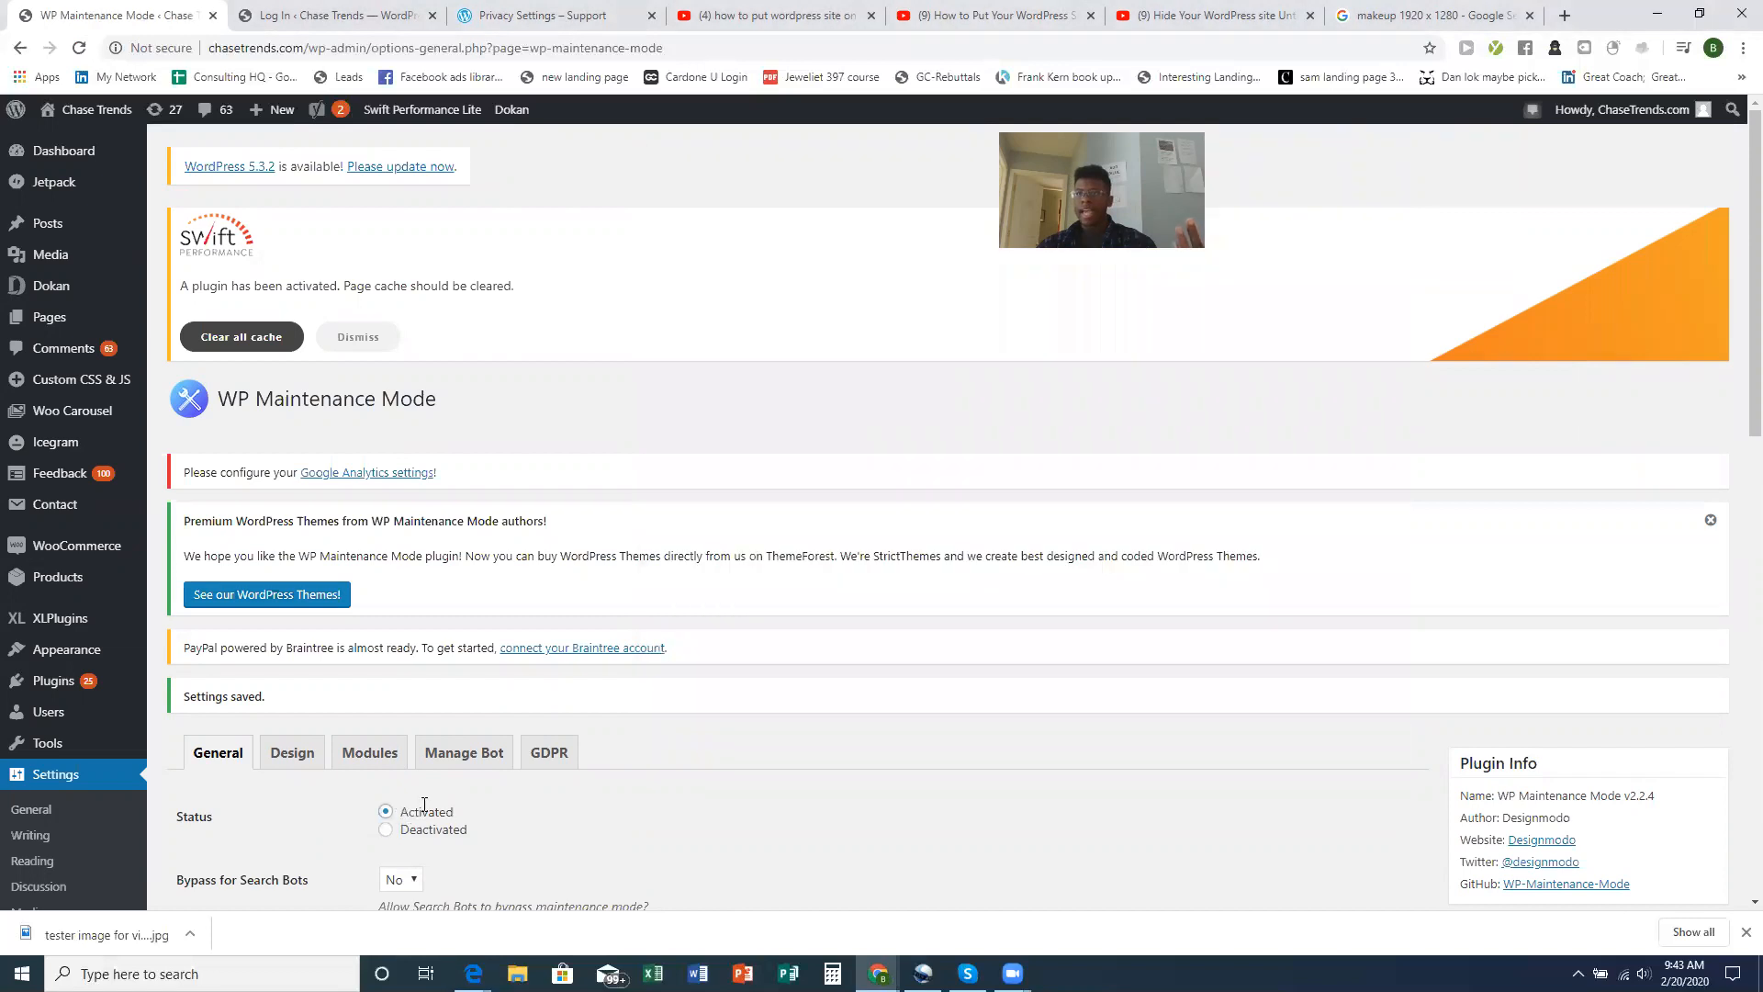
pyautogui.scroll(-12, 426, 767)
pyautogui.click(207, 445)
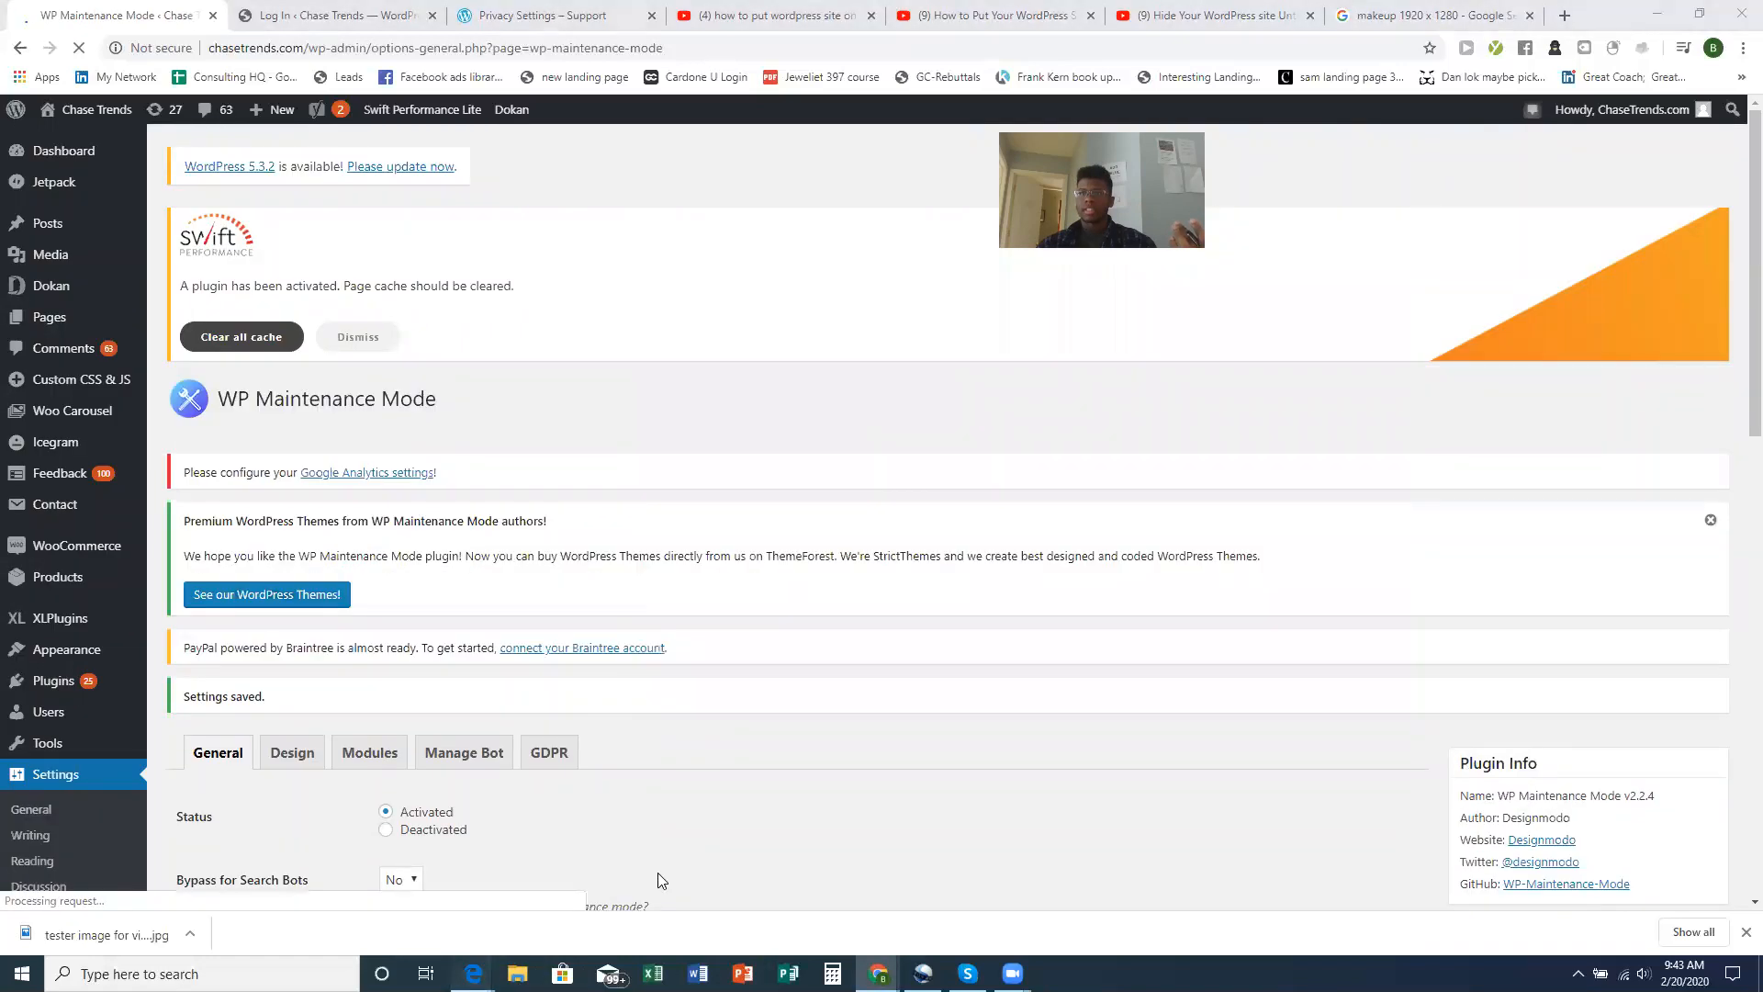
# Reload the Chase Trends site in Edge, review the page visitors see, and return to the plugin settings in Chrome
pyautogui.click(473, 973)
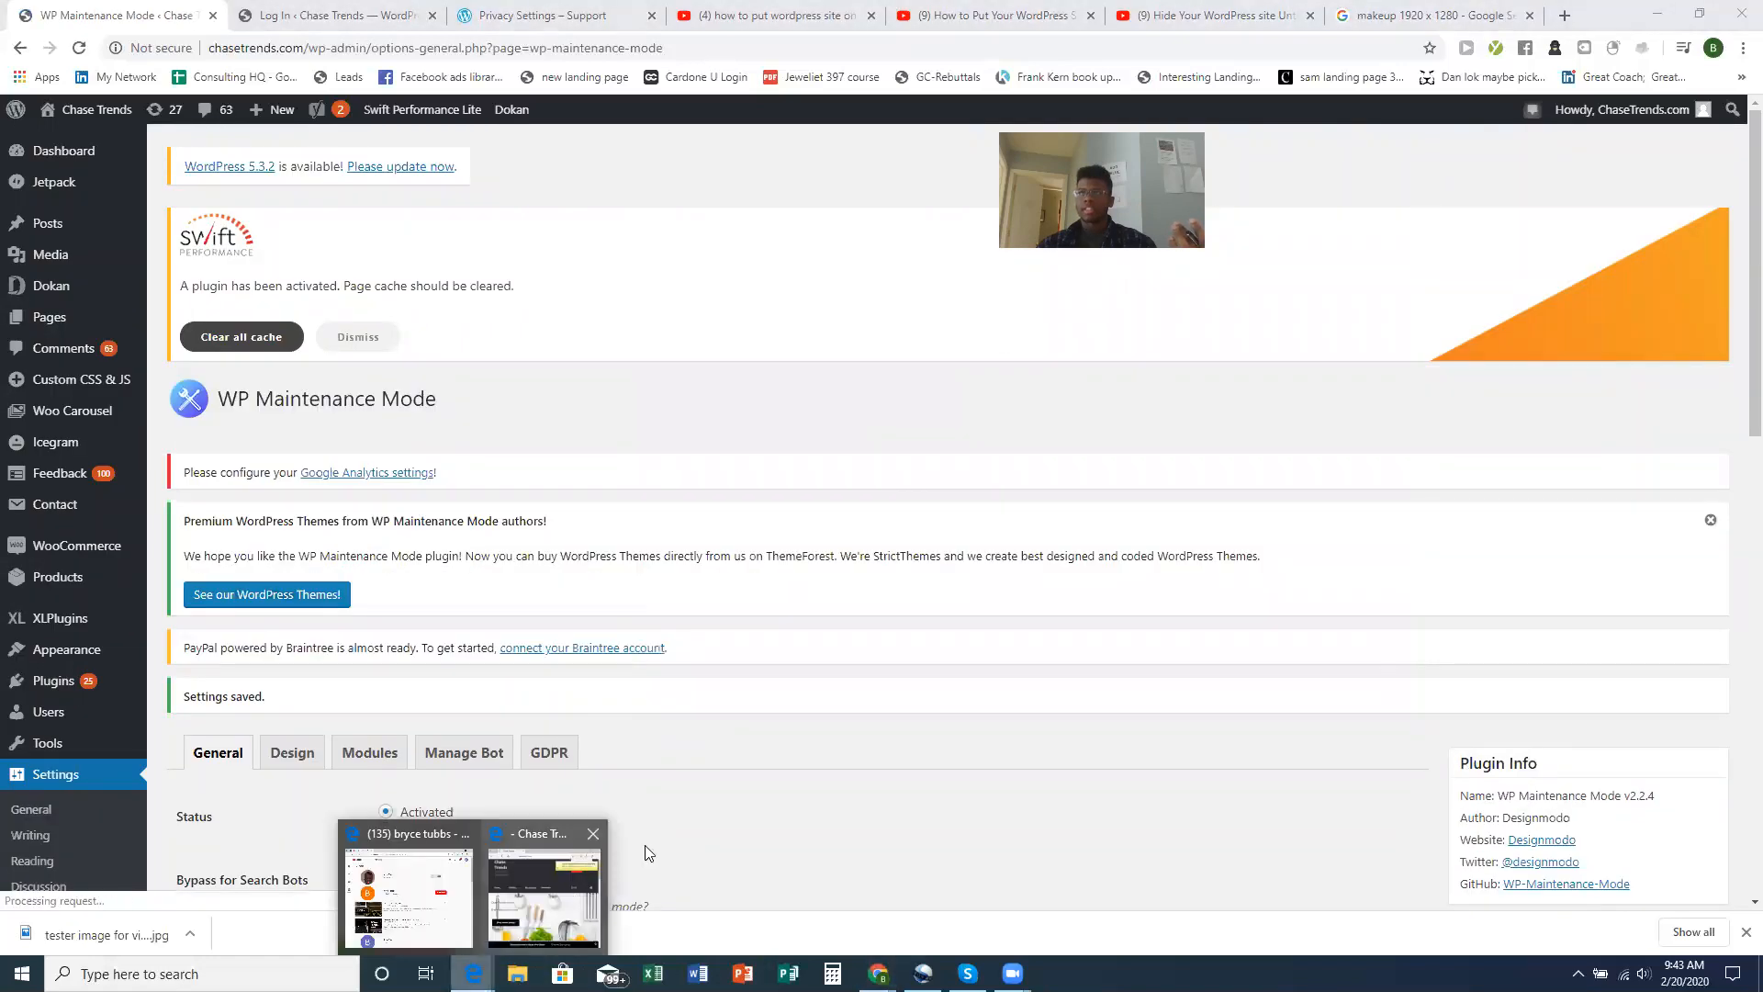
pyautogui.click(544, 895)
pyautogui.click(744, 209)
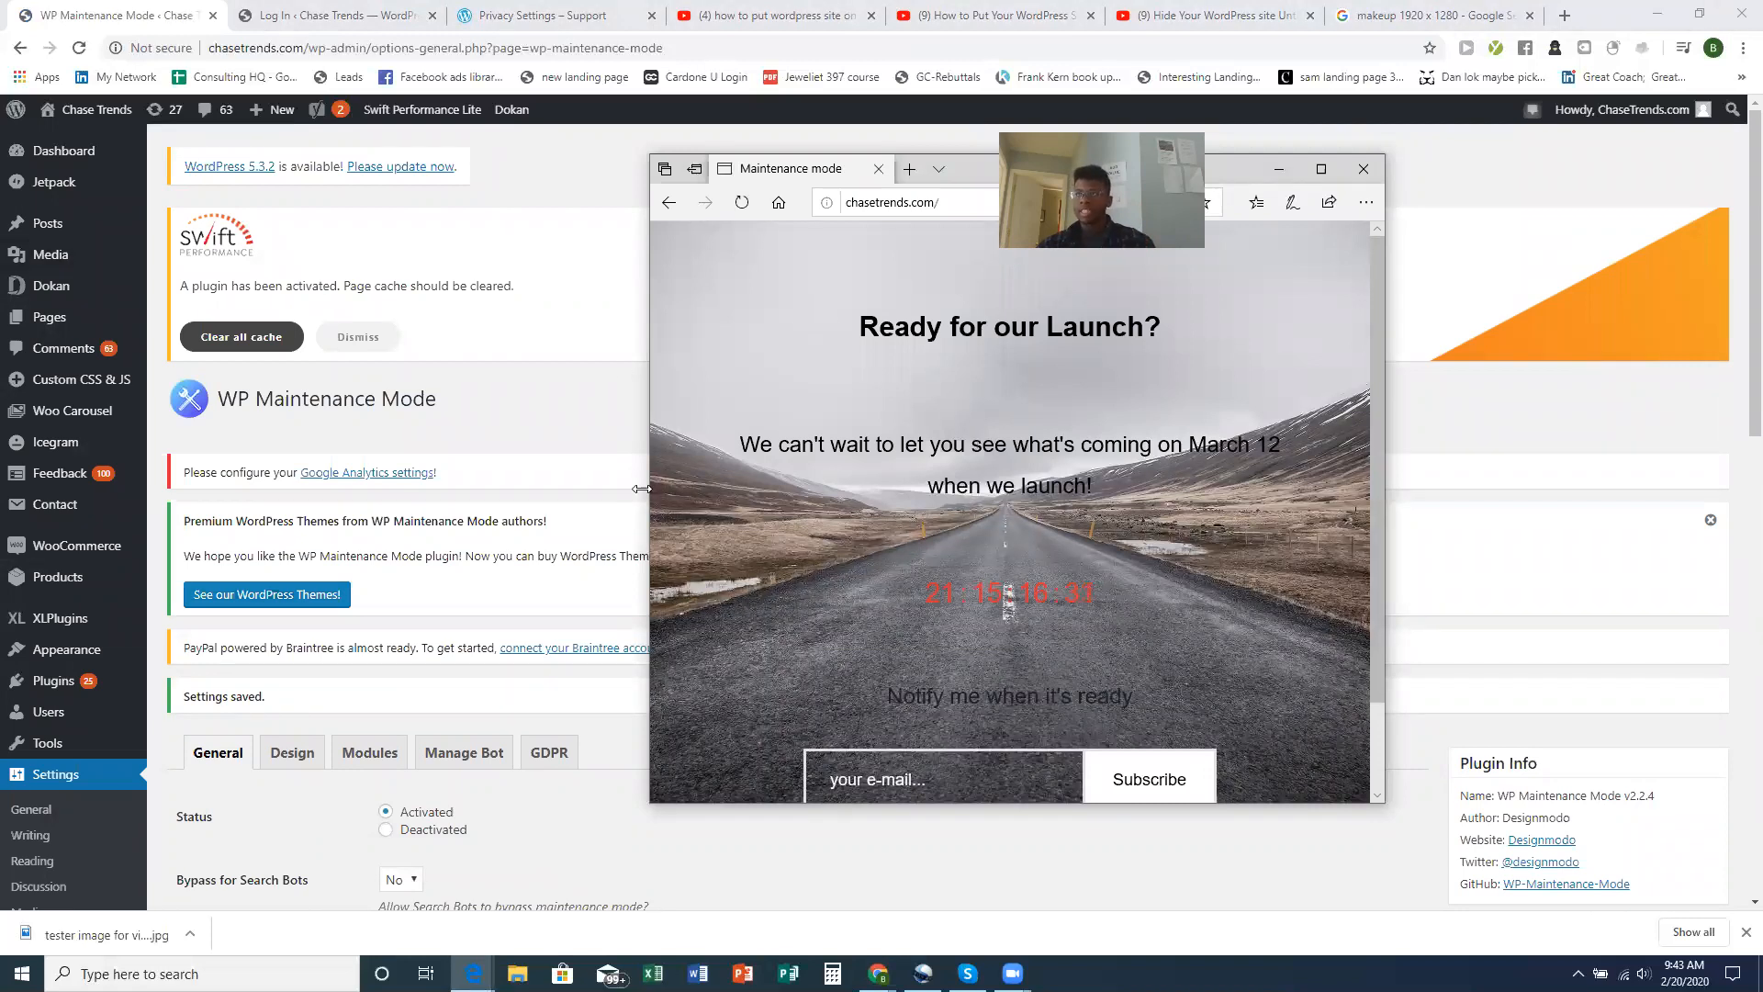
pyautogui.scroll(-1, 792, 496)
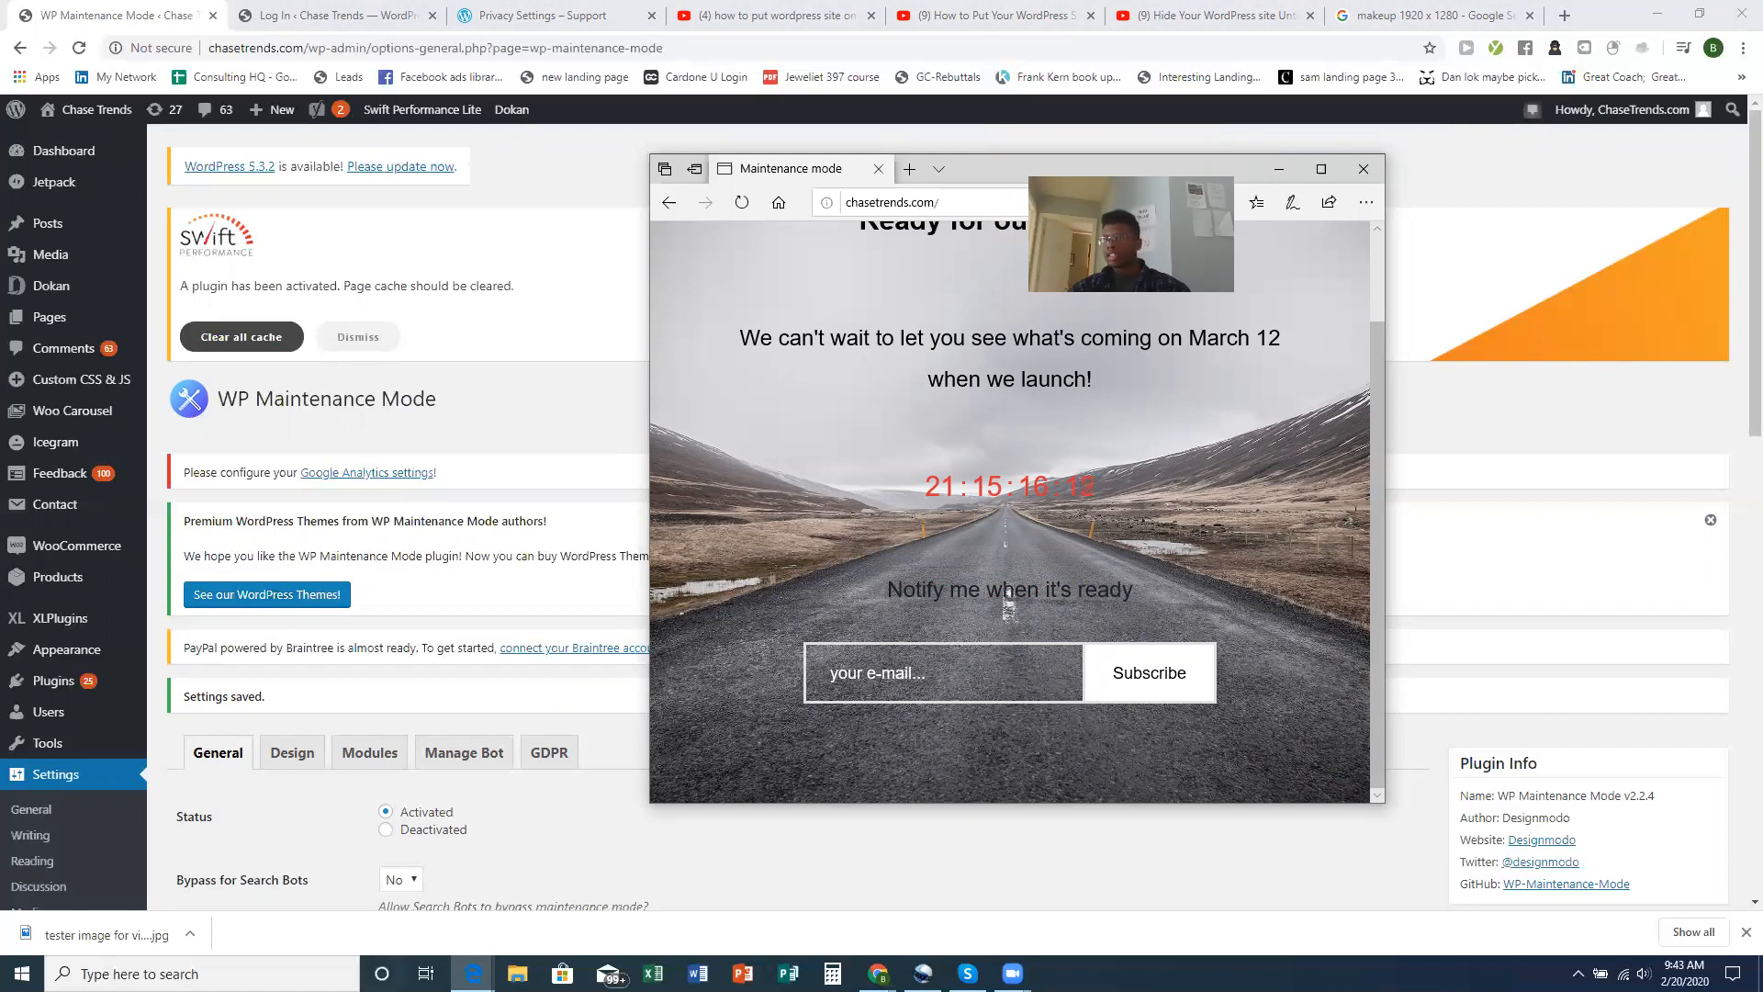
pyautogui.click(861, 813)
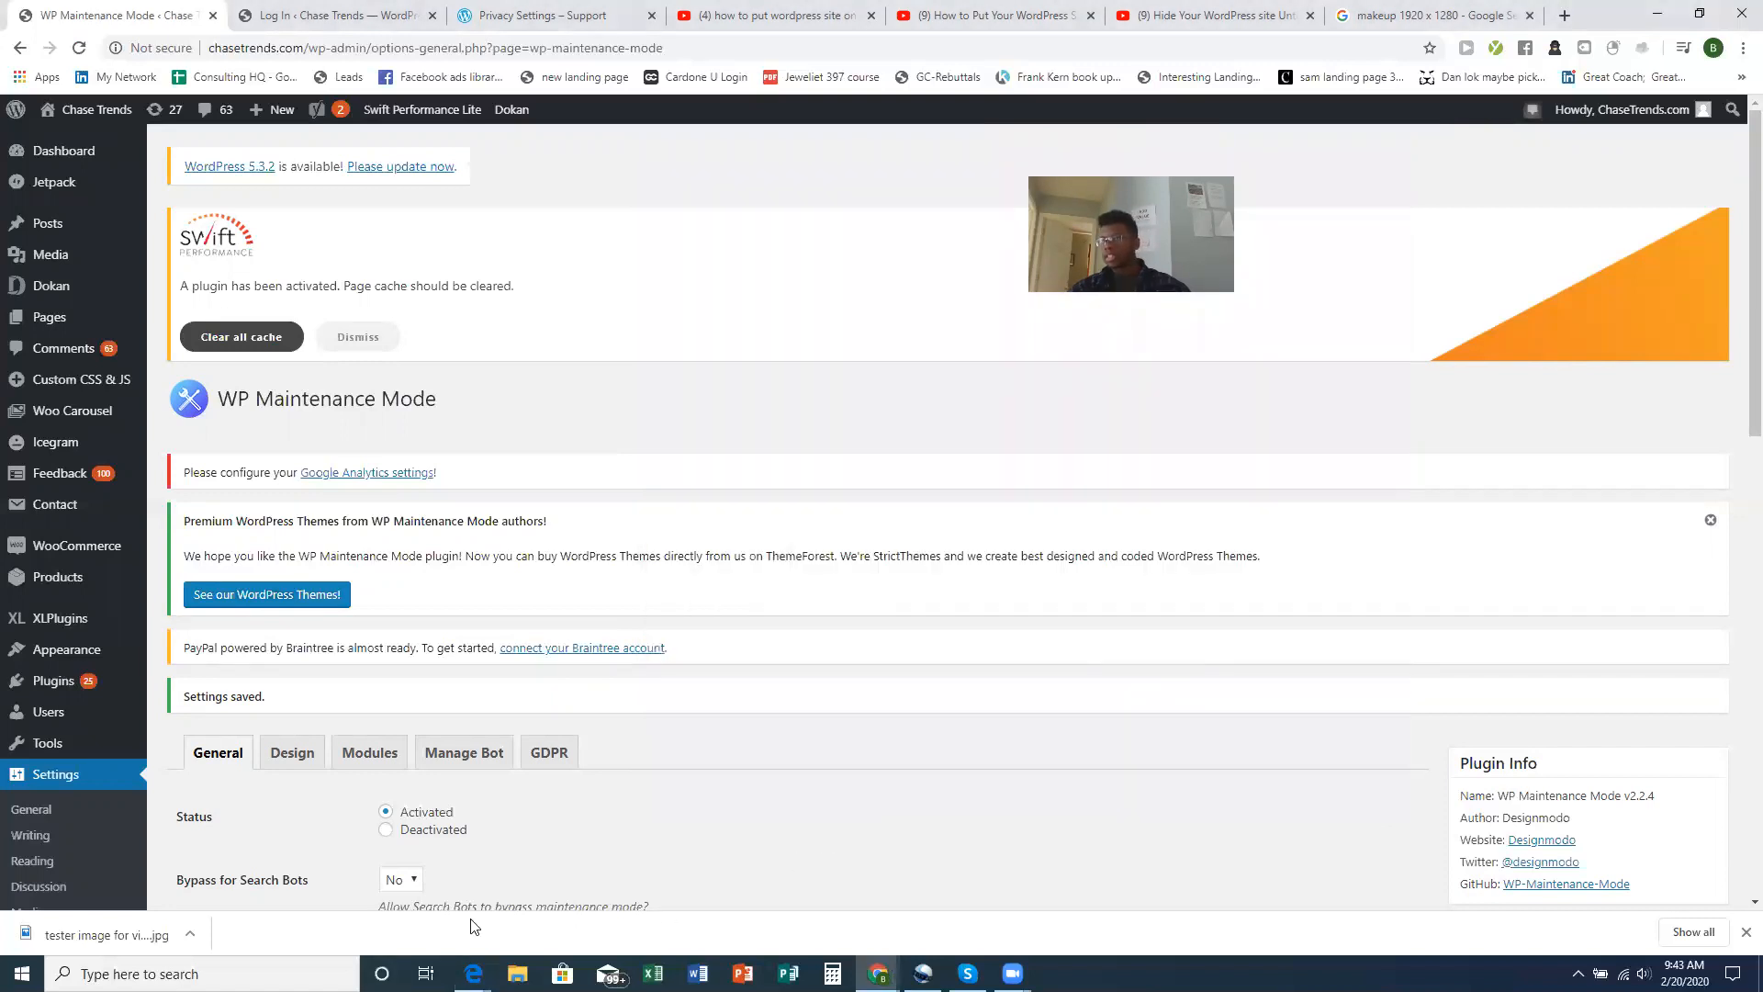